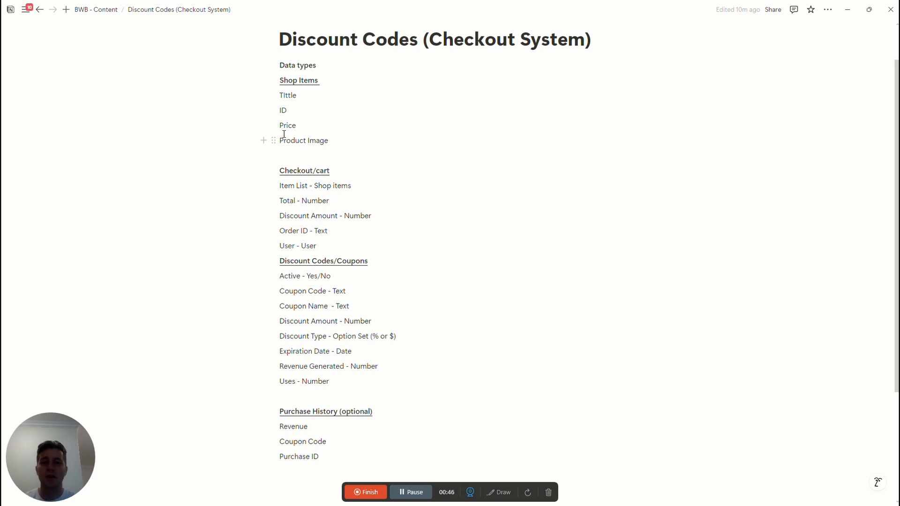
# - Review the Discount Codes/Coupons fields in the data type outline, and switch to the store preview in the browser
pyautogui.scroll(-1, 414, 168)
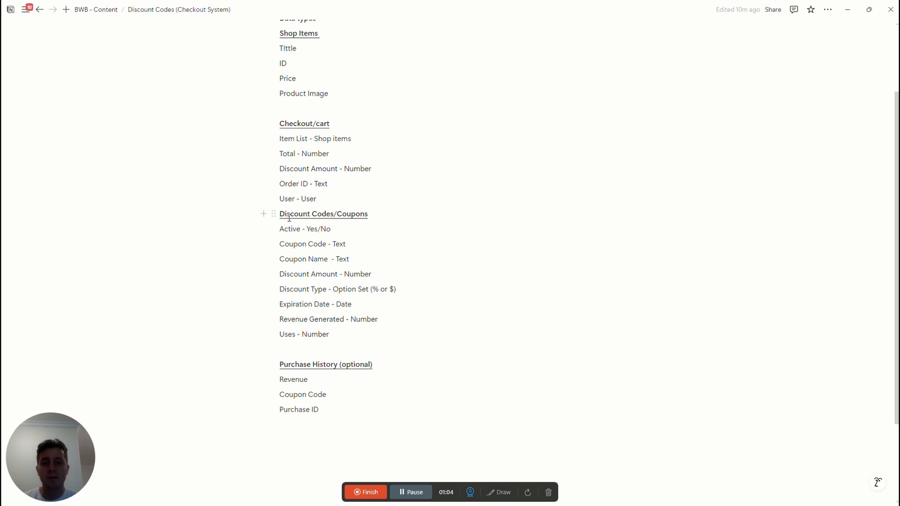
pyautogui.moveTo(280, 214); pyautogui.dragTo(394, 329)
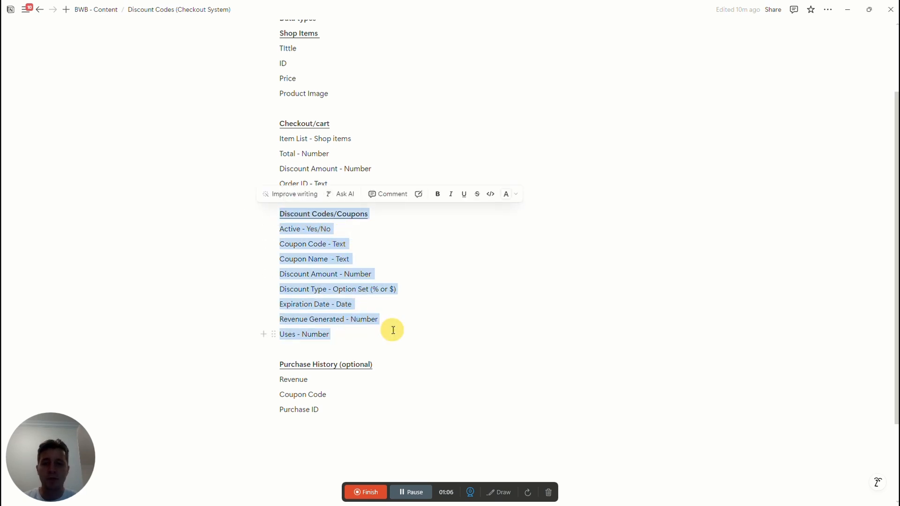
pyautogui.click(393, 331)
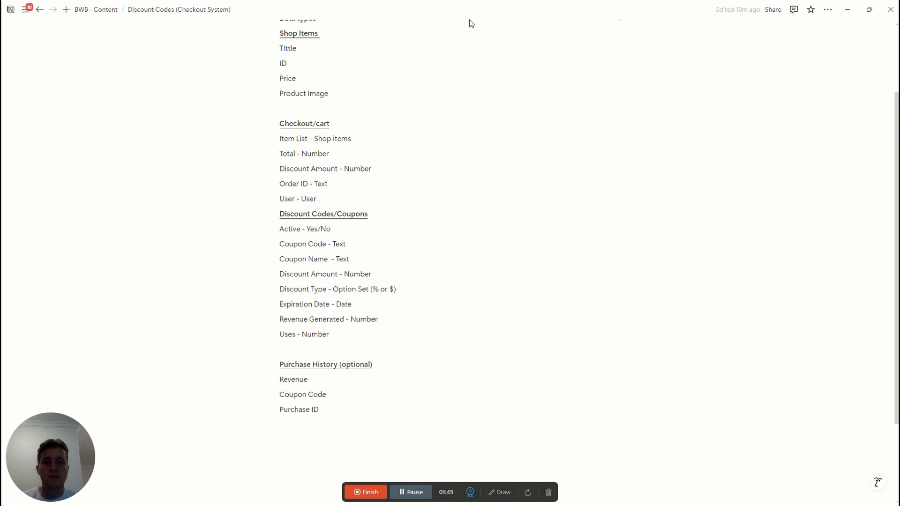
pyautogui.moveTo(522, 3); pyautogui.dragTo(522, 14)
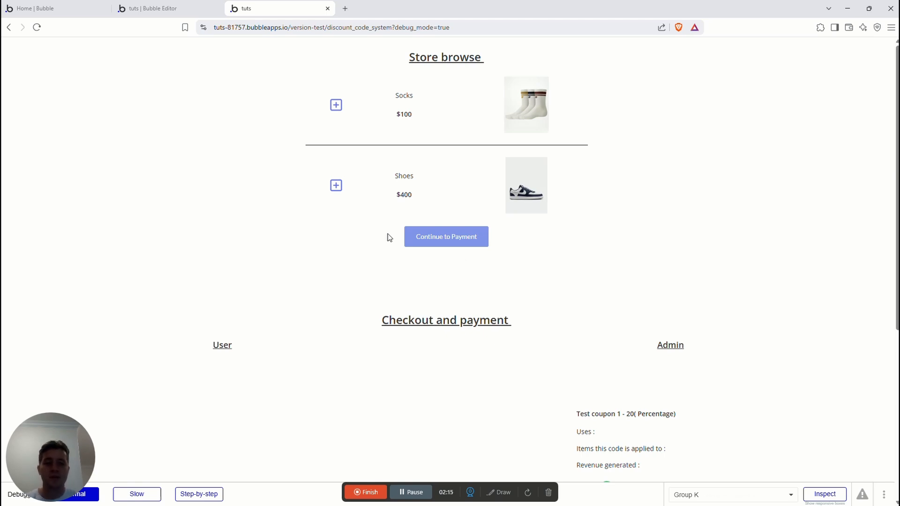
# - Add the Socks and Shoes to the cart in the store preview and show them in the checkout section
pyautogui.scroll(-5, 341, 313)
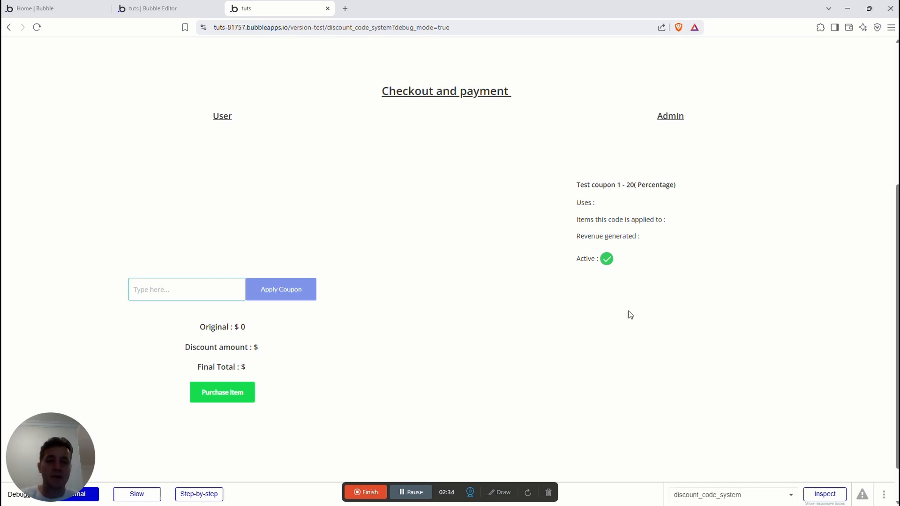
pyautogui.scroll(2, 412, 344)
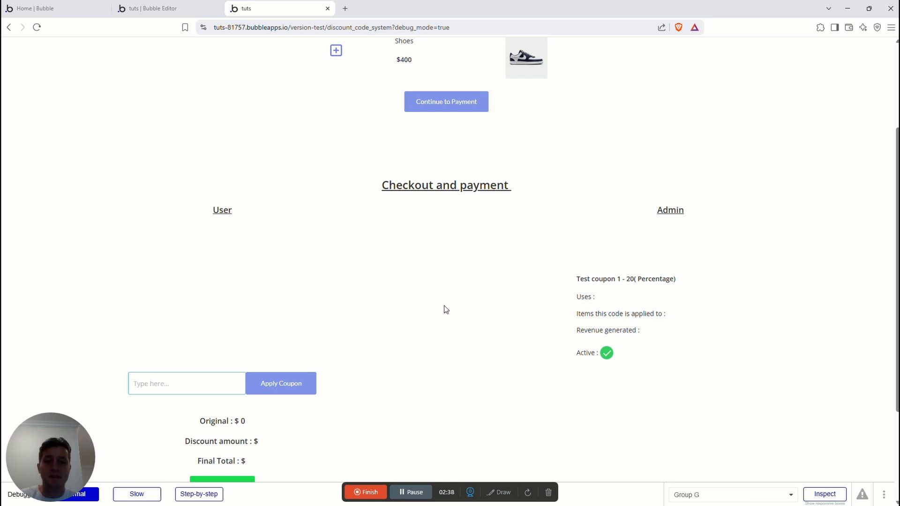
pyautogui.scroll(2, 444, 309)
pyautogui.scroll(1, 466, 297)
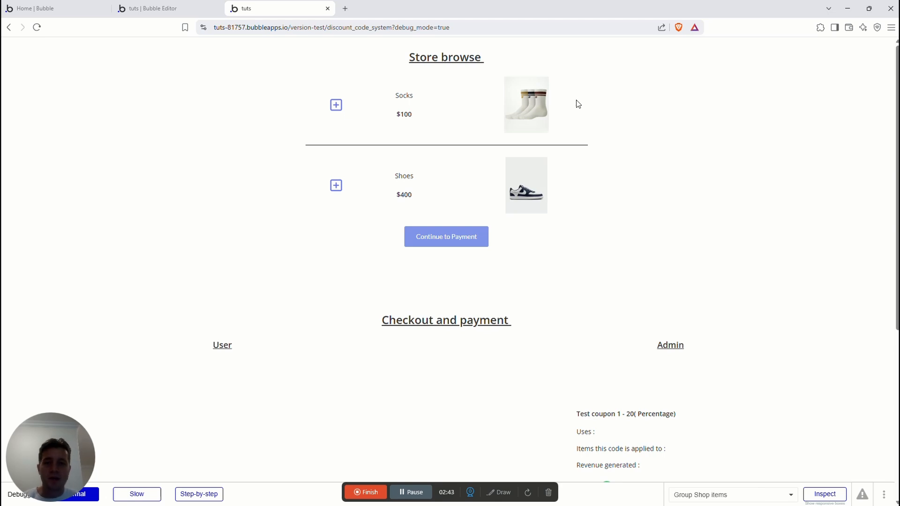
pyautogui.click(336, 105)
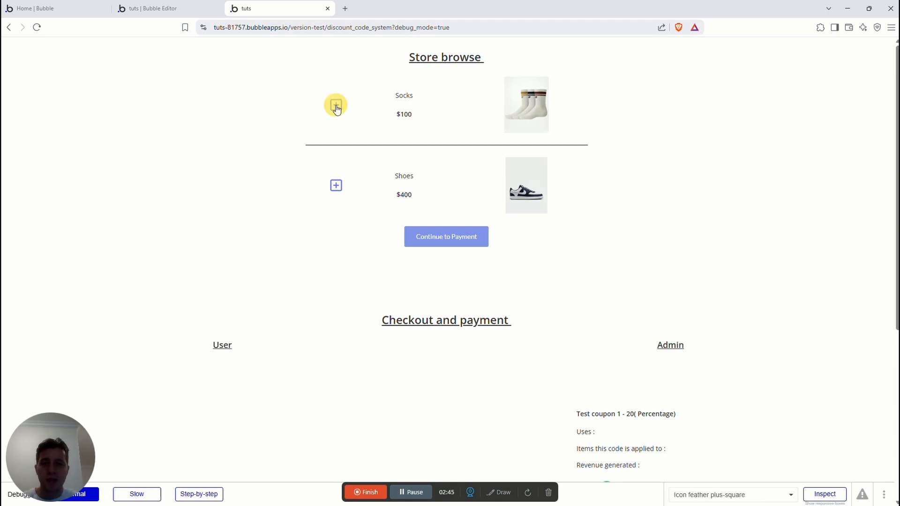
pyautogui.scroll(-4, 310, 211)
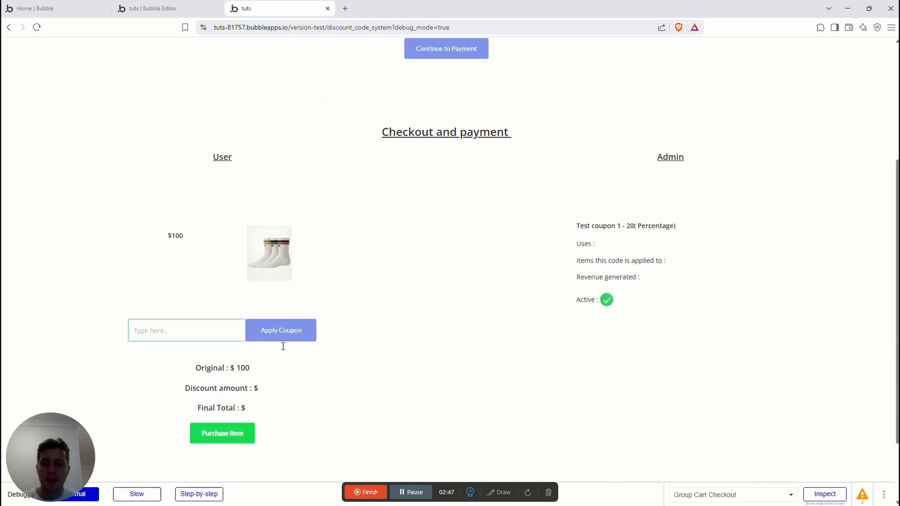
pyautogui.scroll(4, 324, 279)
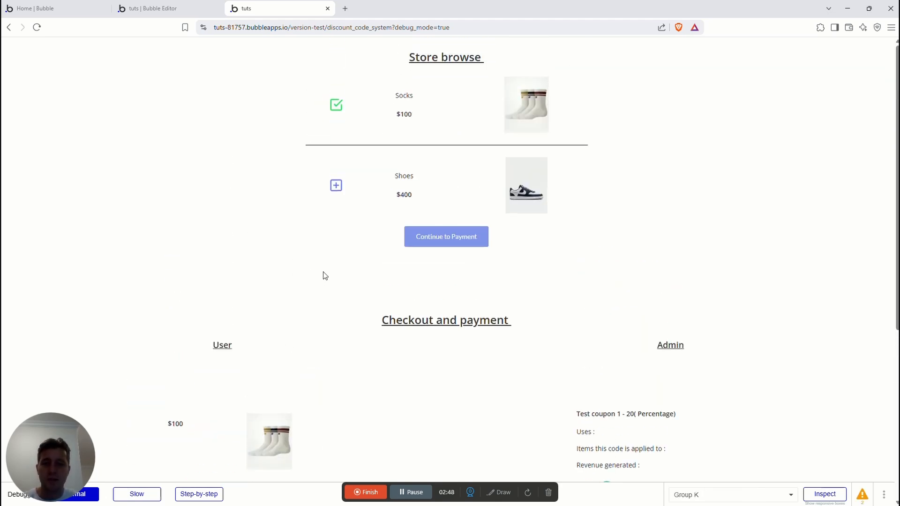
pyautogui.click(336, 187)
pyautogui.scroll(-3, 395, 271)
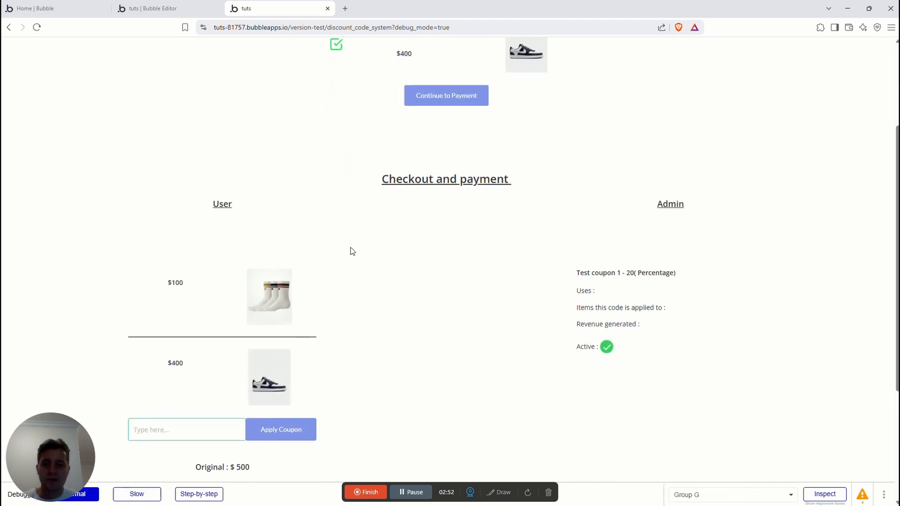
pyautogui.scroll(-4, 293, 220)
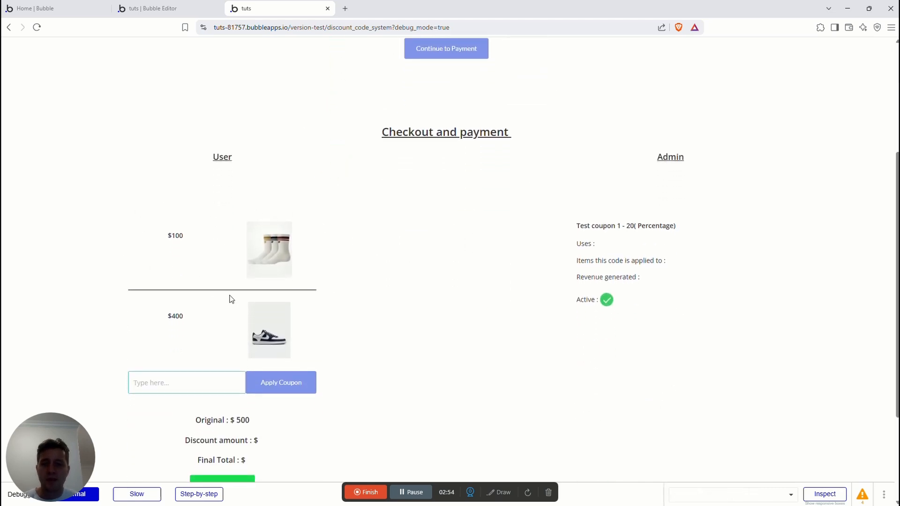
# - Apply coupon code 101 to the cart in the user checkout
pyautogui.moveTo(195, 280); pyautogui.dragTo(279, 286)
pyautogui.click(160, 245)
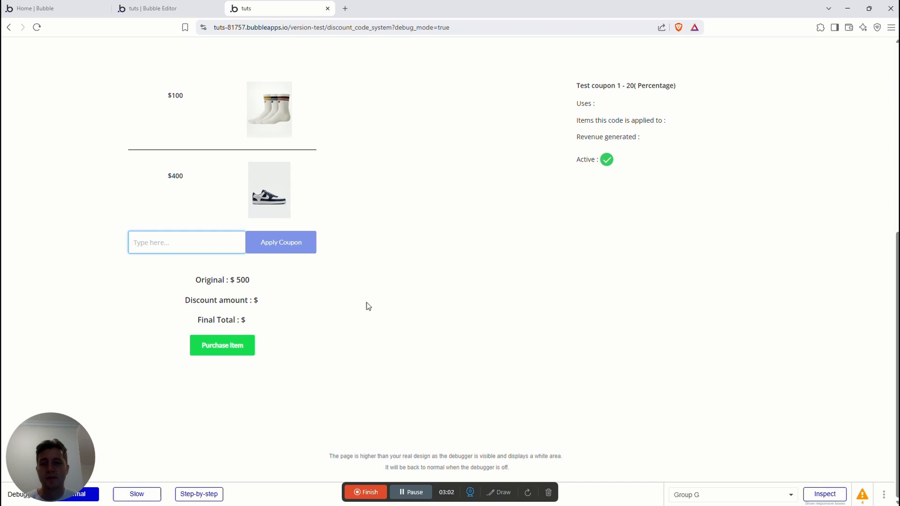
pyautogui.moveTo(195, 320); pyautogui.dragTo(255, 321)
pyautogui.click(269, 321)
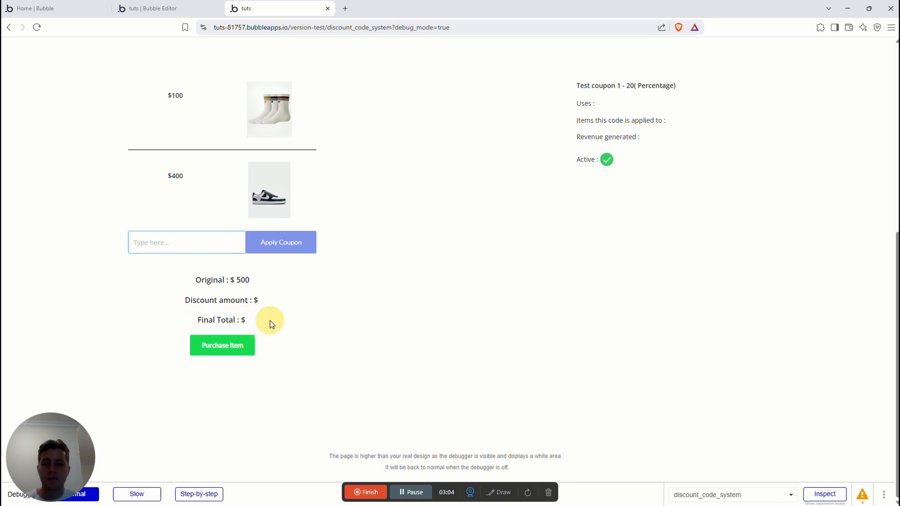
pyautogui.click(185, 243)
pyautogui.write('101')
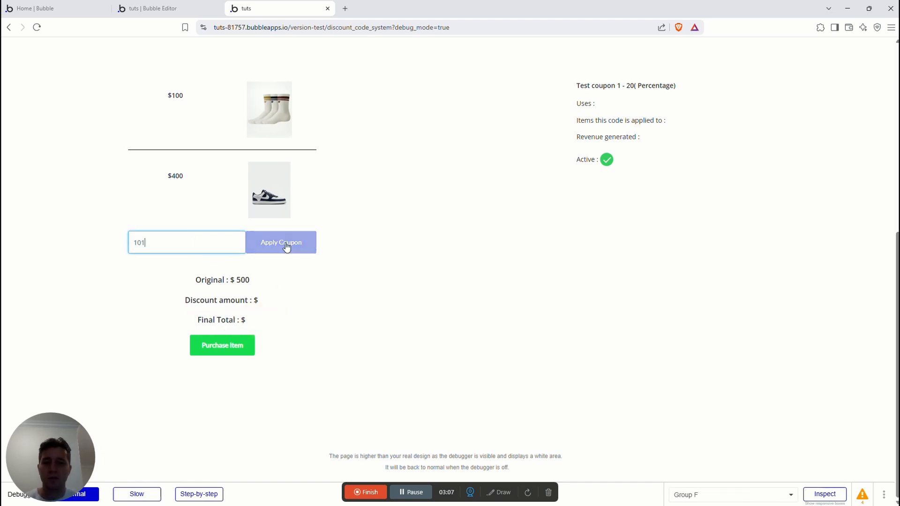
pyautogui.click(279, 247)
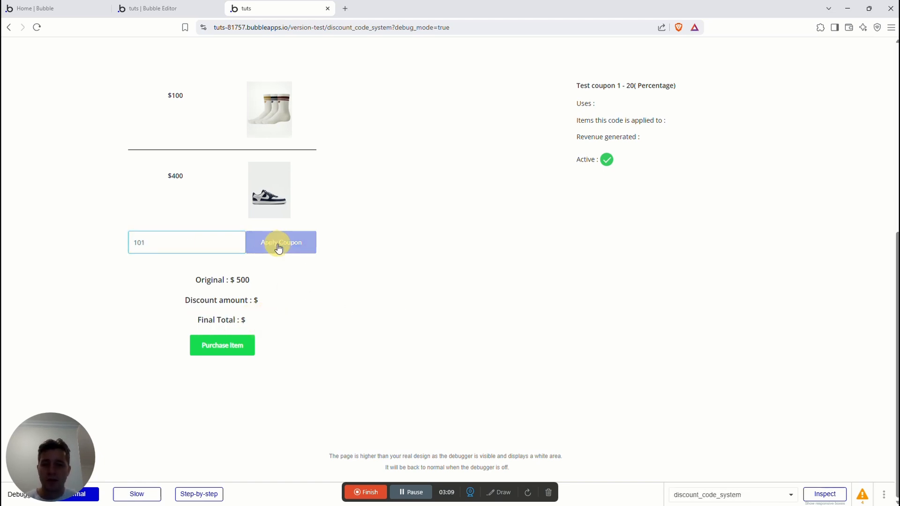
# - Examine the original price, discount amount and final total of the discounted cart
pyautogui.moveTo(193, 277); pyautogui.dragTo(263, 287)
pyautogui.click(268, 290)
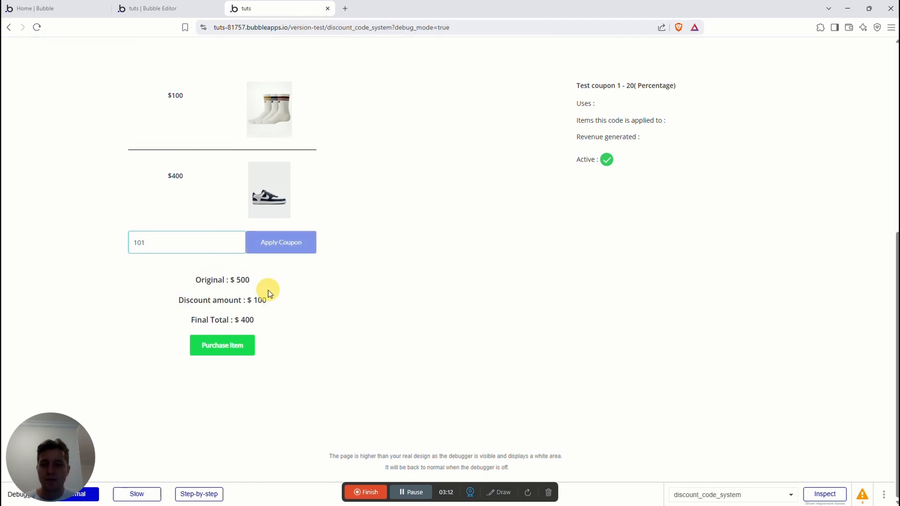
pyautogui.moveTo(177, 299); pyautogui.dragTo(279, 302)
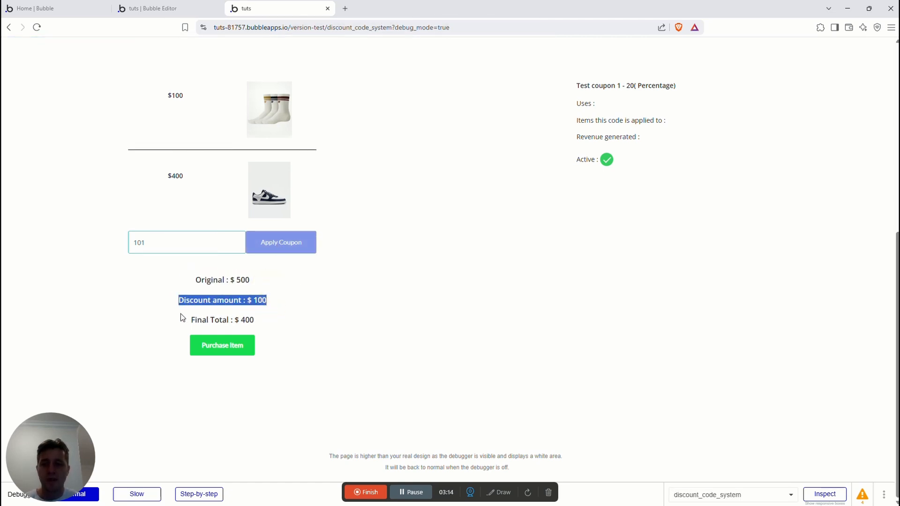
pyautogui.moveTo(187, 318); pyautogui.dragTo(261, 322)
pyautogui.click(323, 323)
pyautogui.scroll(1, 309, 366)
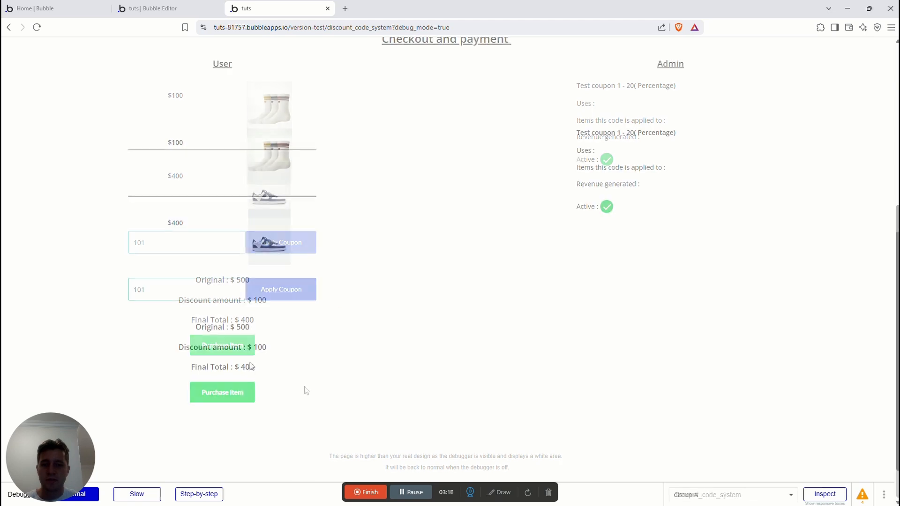
# - Start the purchase of the discounted cart and run the successful test purchase in the payment popup
pyautogui.click(222, 394)
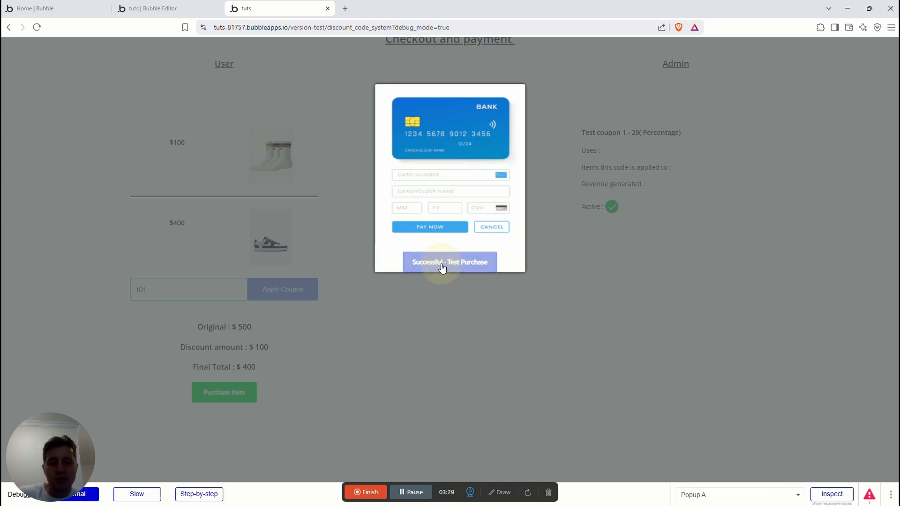
pyautogui.click(459, 294)
pyautogui.scroll(4, 575, 367)
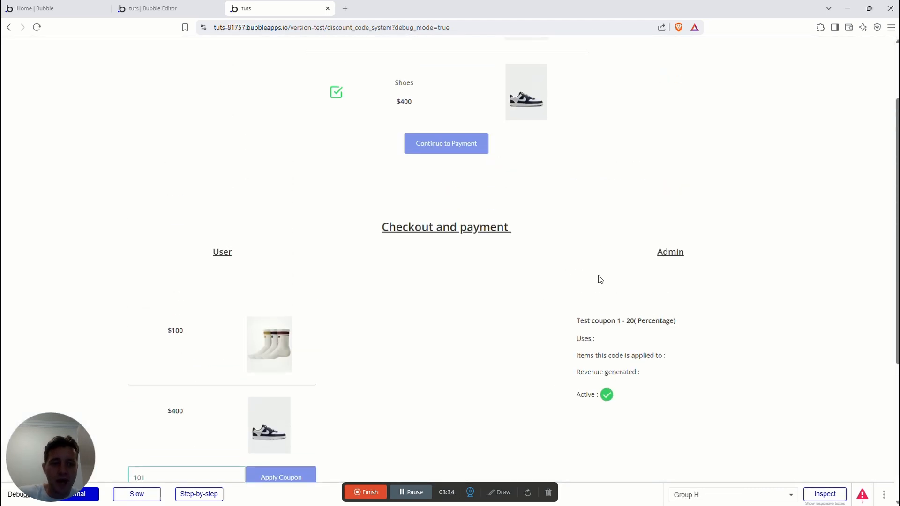
pyautogui.scroll(2, 386, 477)
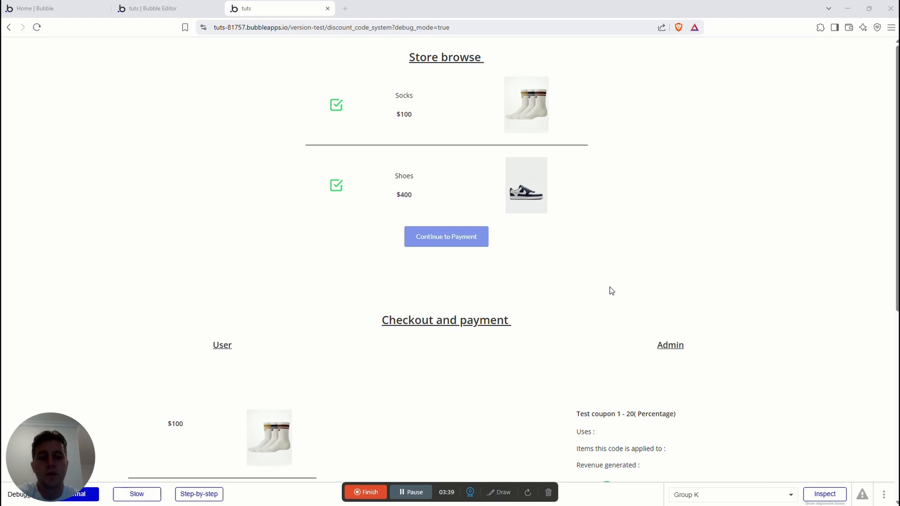
# - Examine the uses, applied items, revenue and active status of Test coupon 1 in the Admin section
pyautogui.scroll(-3, 358, 323)
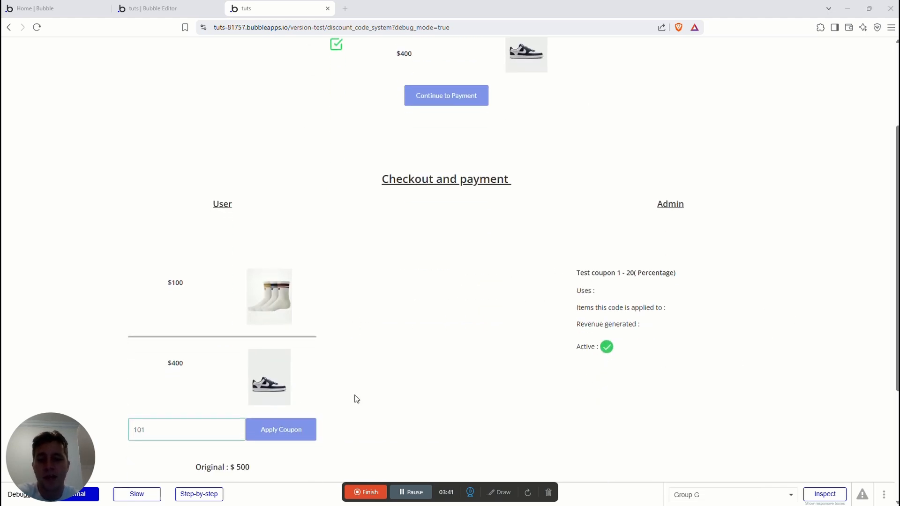
pyautogui.scroll(-2, 328, 399)
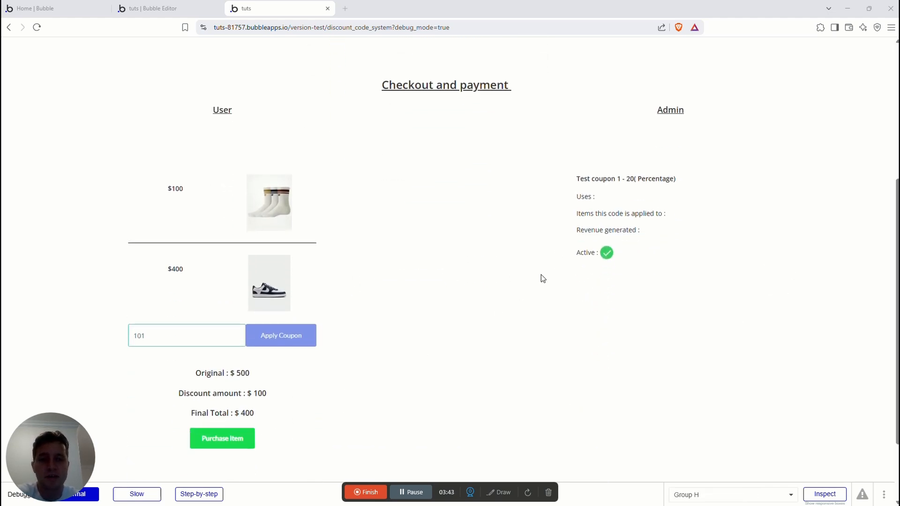
pyautogui.moveTo(560, 171); pyautogui.dragTo(582, 267)
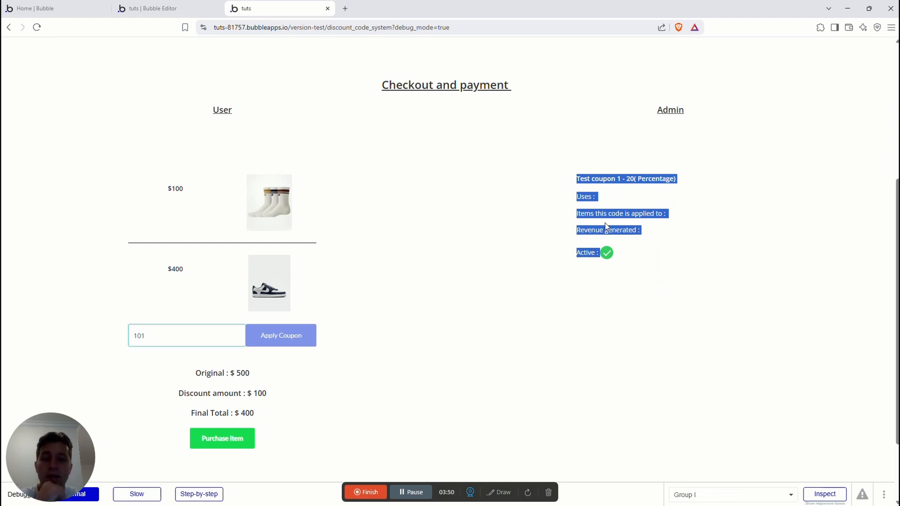
# - Switch to the Bubble editor and open the fields of the Discount Codes data type
pyautogui.click(153, 8)
pyautogui.click(7, 130)
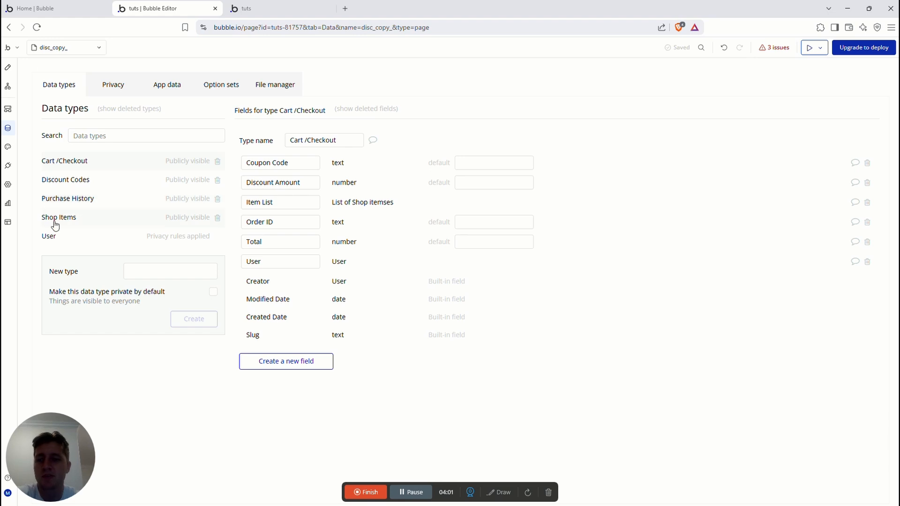
pyautogui.click(66, 184)
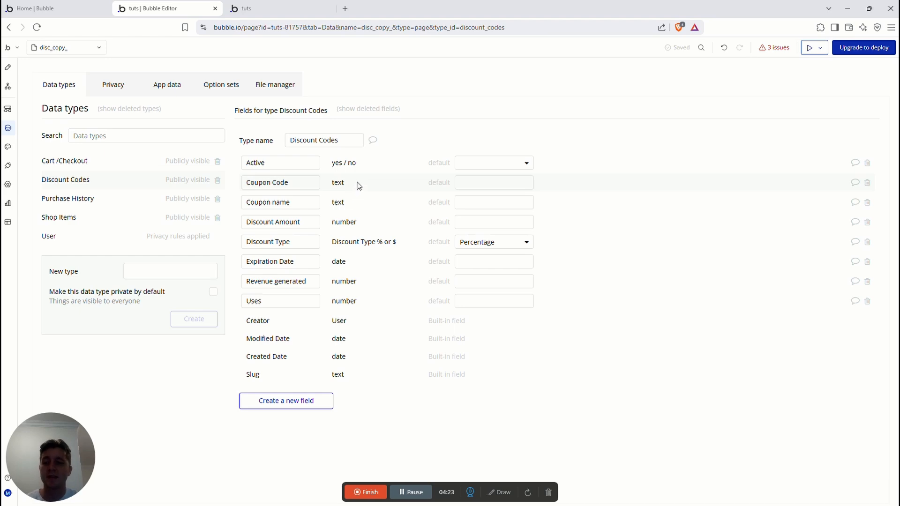
# - Delete all custom fields from the Discount Codes data type, from Active through Uses
pyautogui.click(867, 164)
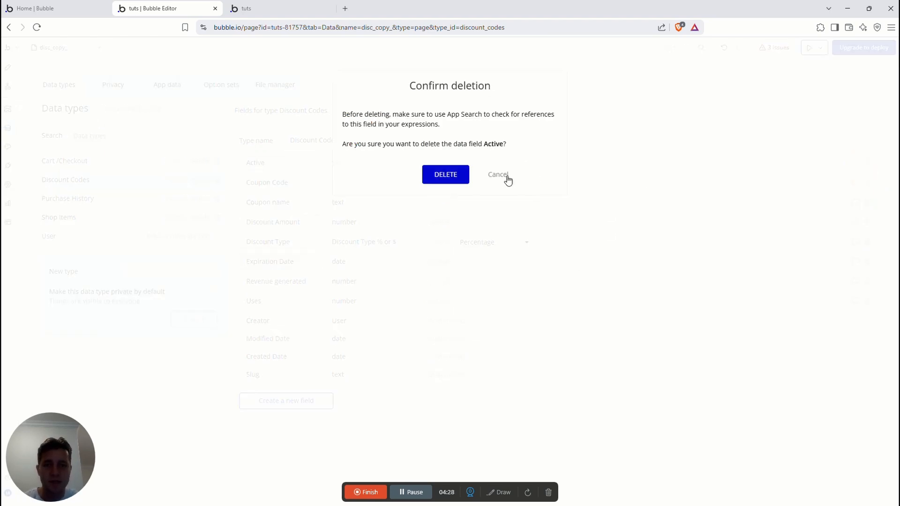
pyautogui.click(497, 175)
pyautogui.click(866, 163)
pyautogui.click(448, 180)
pyautogui.click(866, 162)
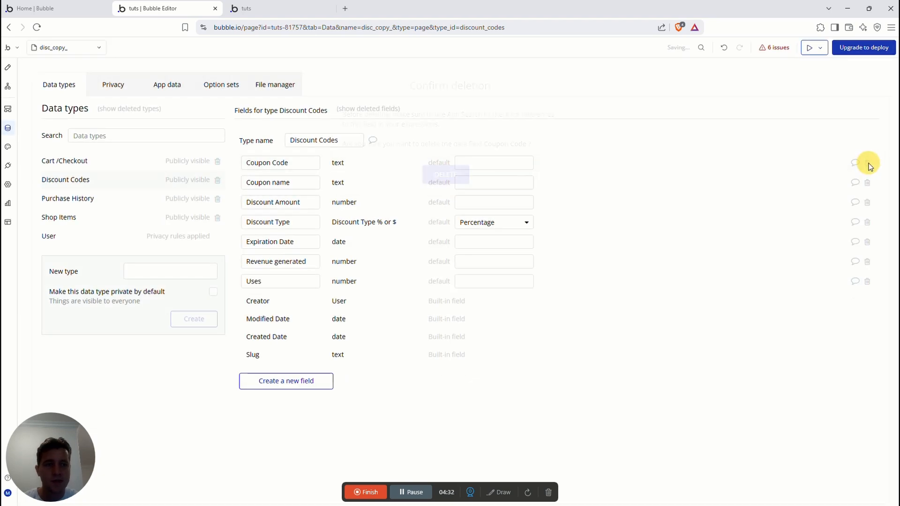
pyautogui.click(448, 174)
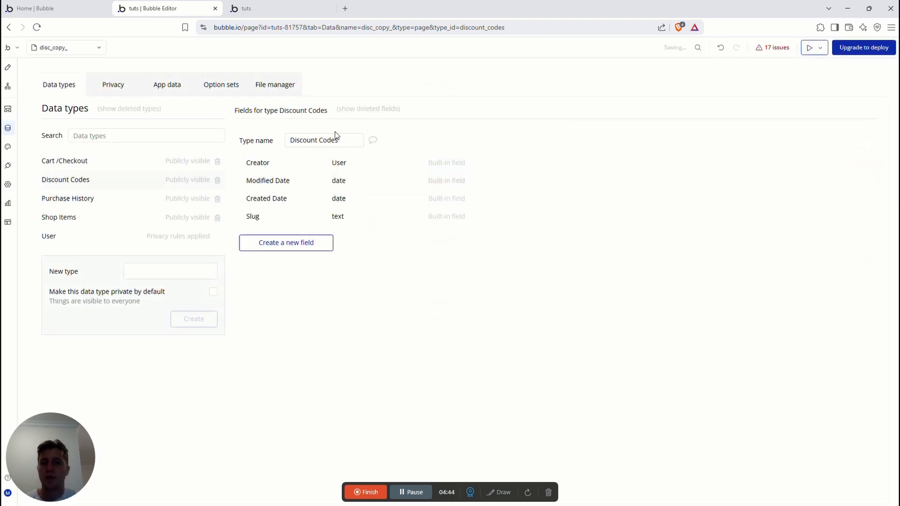
pyautogui.click(75, 182)
pyautogui.click(125, 275)
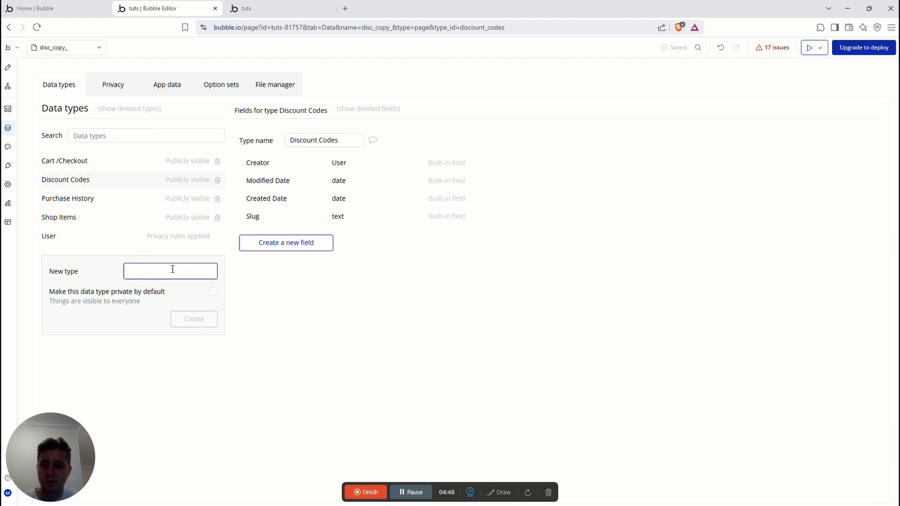
pyautogui.click(64, 181)
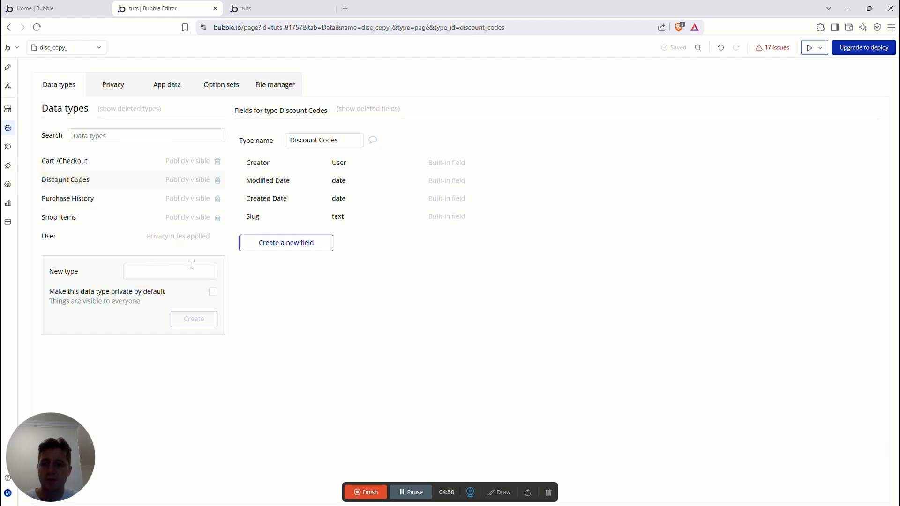
pyautogui.click(77, 179)
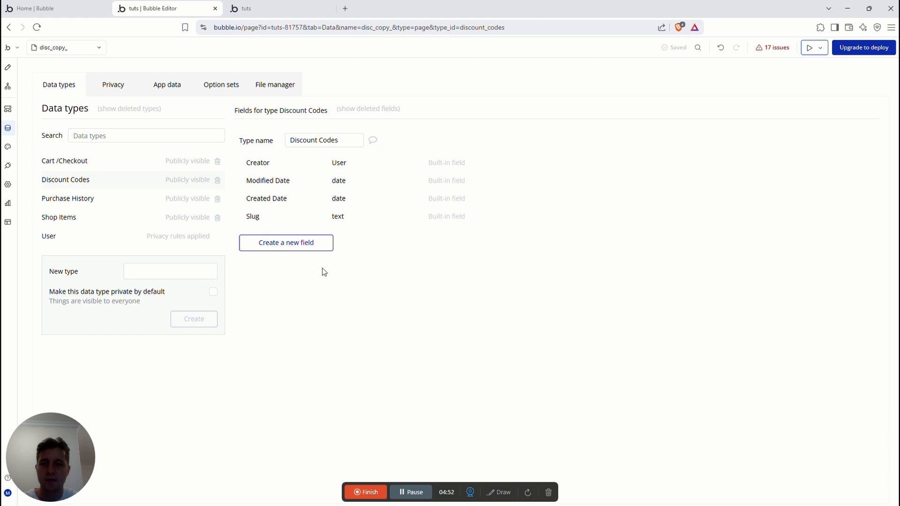
# - Create a yes/no field named Active on the Discount Codes data type, following the planned field outline
pyautogui.click(261, 241)
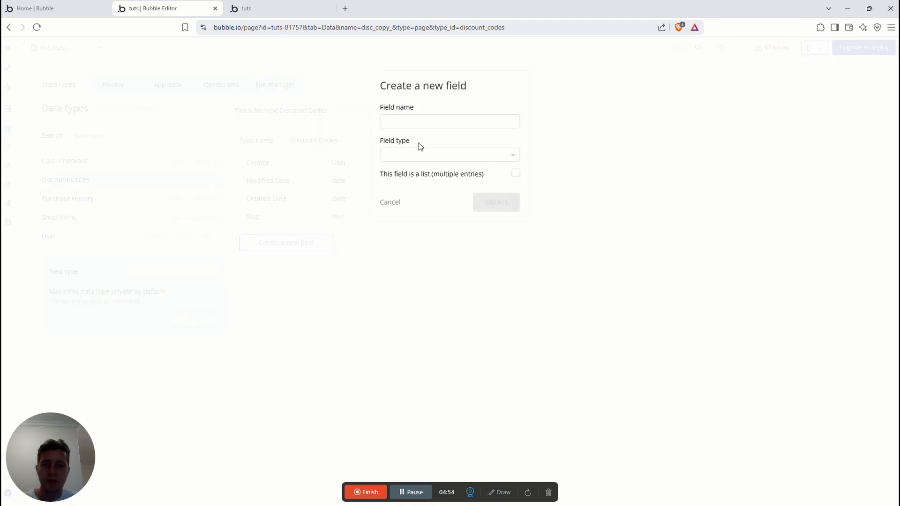
pyautogui.hotkey('alt', 'Tab')
pyautogui.scroll(-2, 358, 326)
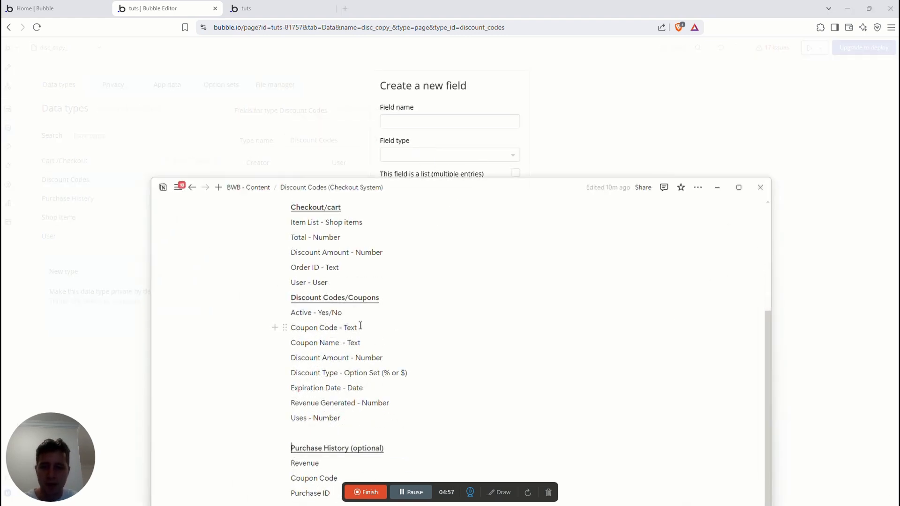
pyautogui.moveTo(342, 312); pyautogui.dragTo(291, 313)
pyautogui.click(398, 119)
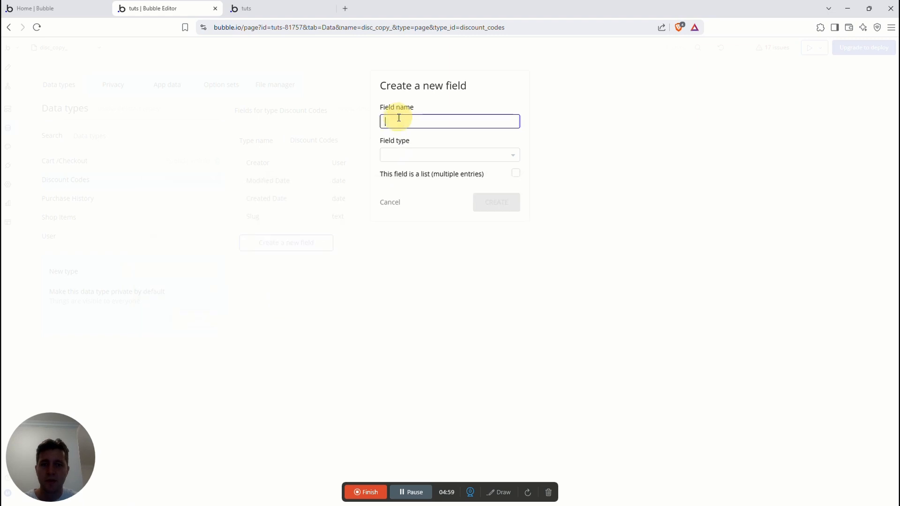
pyautogui.write('Active')
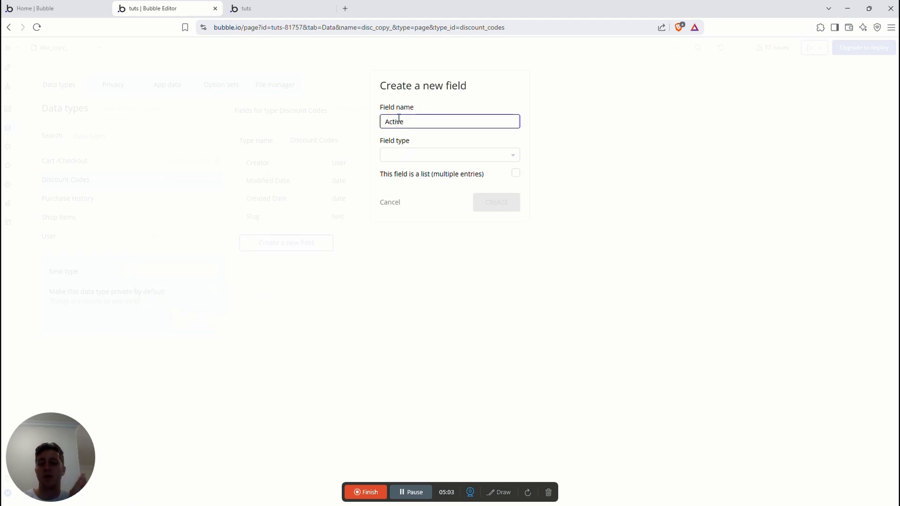
pyautogui.click(406, 154)
pyautogui.write('yes')
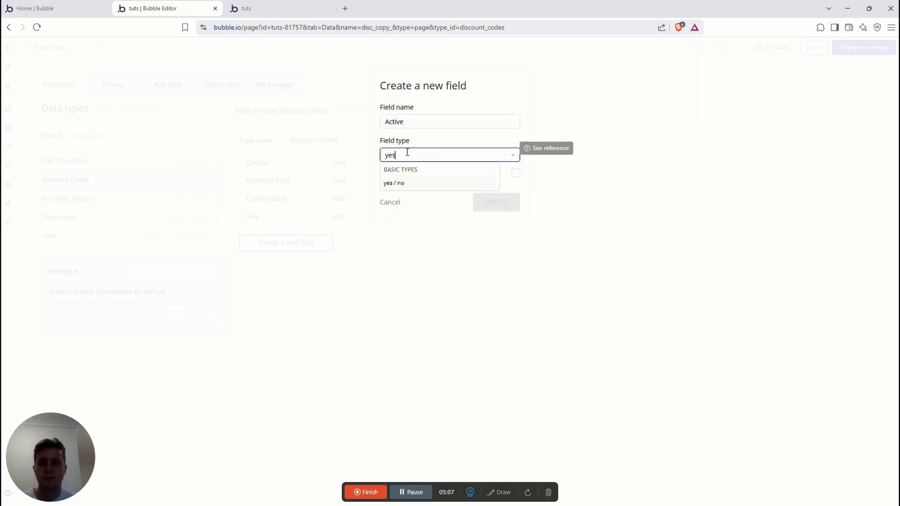
pyautogui.click(412, 190)
pyautogui.click(498, 203)
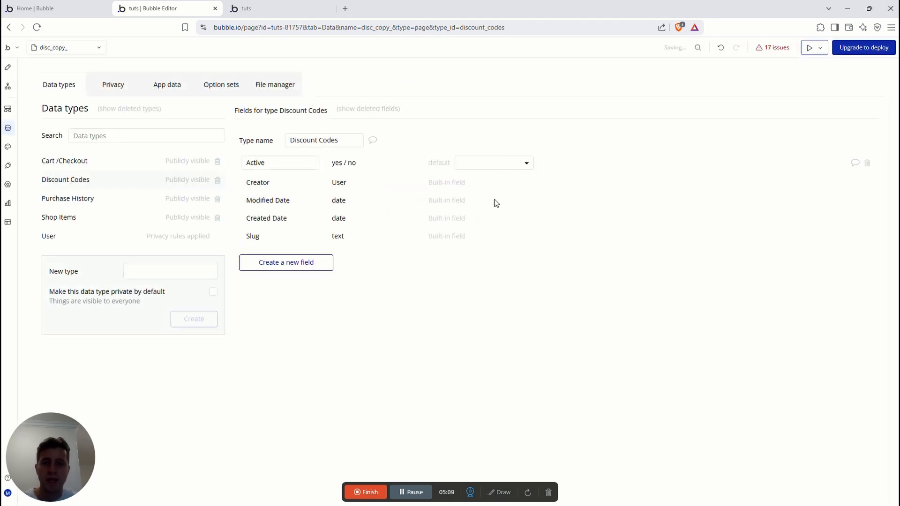
# - Copy the name Coupon Code from the Notion outline and create it as a text field on Discount Codes in Bubble
pyautogui.hotkey('alt', 'Tab')
pyautogui.moveTo(333, 327); pyautogui.dragTo(291, 327)
pyautogui.hotkey('ctrl', 'c')
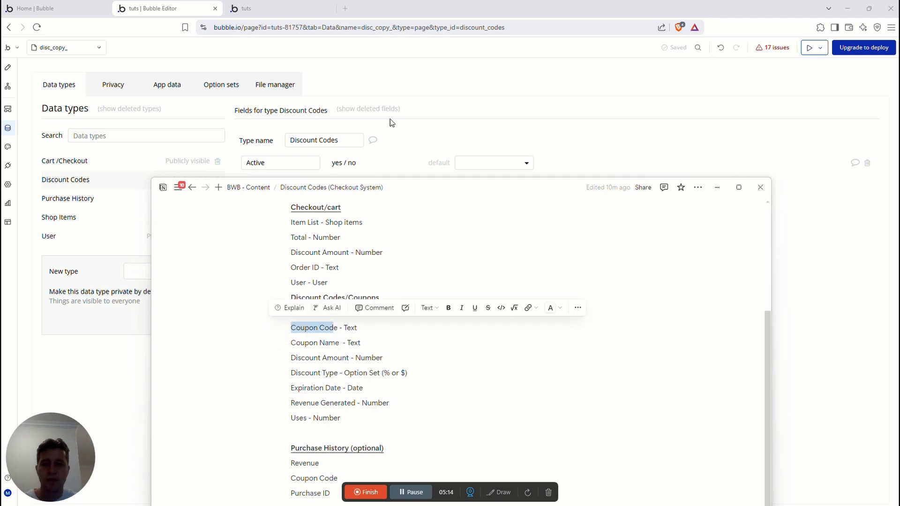
pyautogui.hotkey('alt', 'Tab')
pyautogui.click(270, 265)
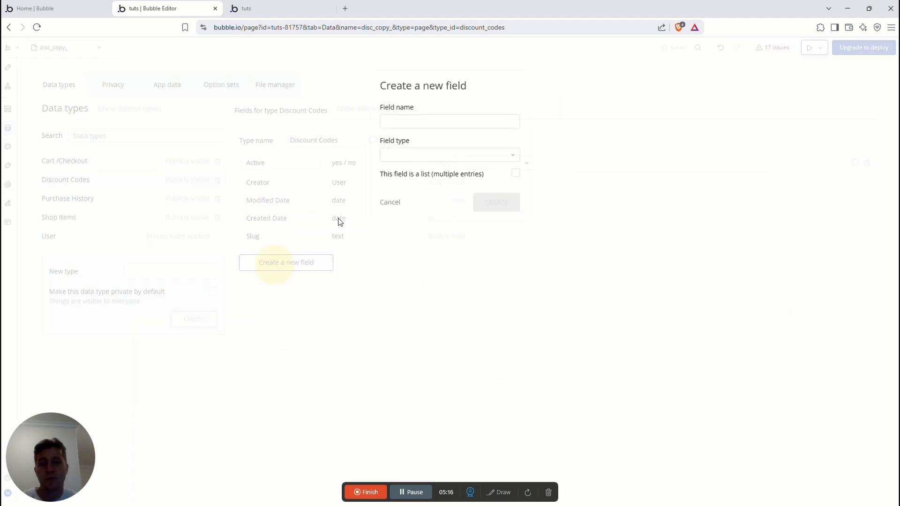
pyautogui.click(433, 117)
pyautogui.hotkey('ctrl', 'v')
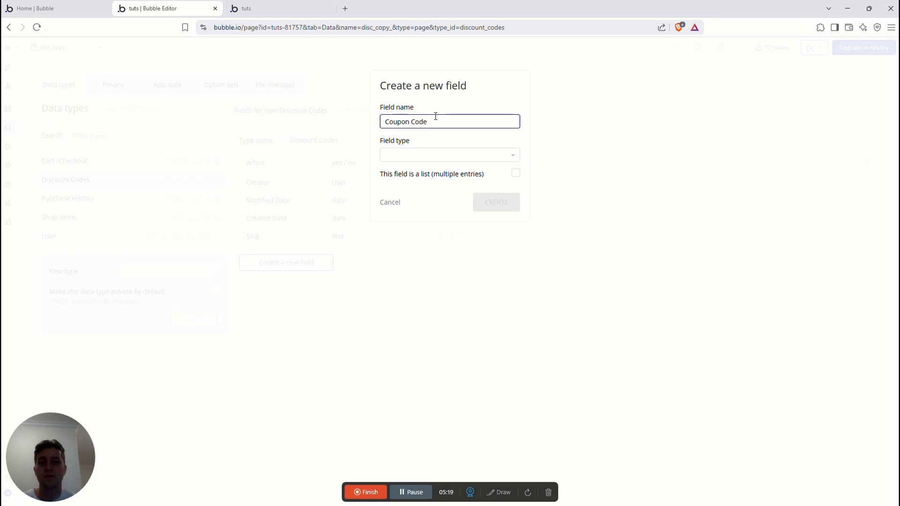
pyautogui.click(442, 156)
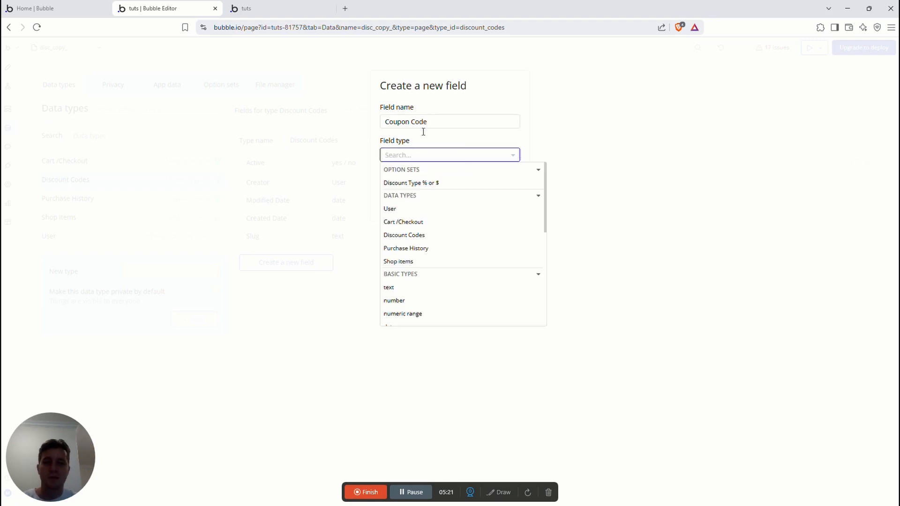
pyautogui.write('text')
pyautogui.click(396, 182)
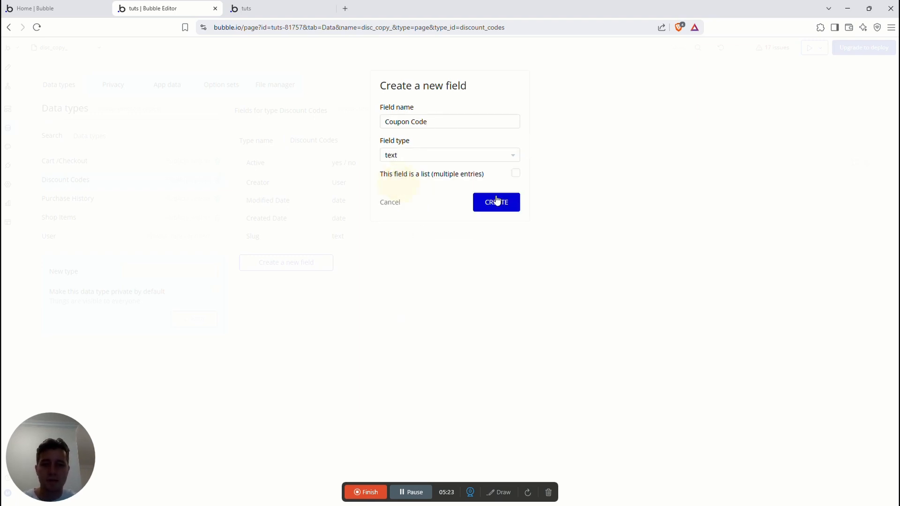
pyautogui.click(496, 202)
# - Copy the name Coupon Name from the Notion outline and create it as a text field on Discount Codes in Bubble
pyautogui.hotkey('alt', 'Tab')
pyautogui.moveTo(339, 342); pyautogui.dragTo(291, 342)
pyautogui.hotkey('ctrl', 'c')
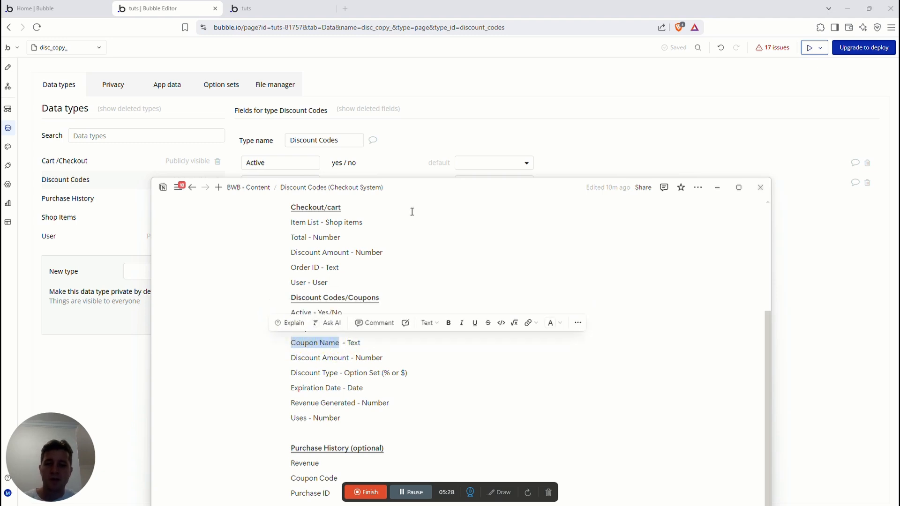
pyautogui.click(474, 113)
pyautogui.click(274, 282)
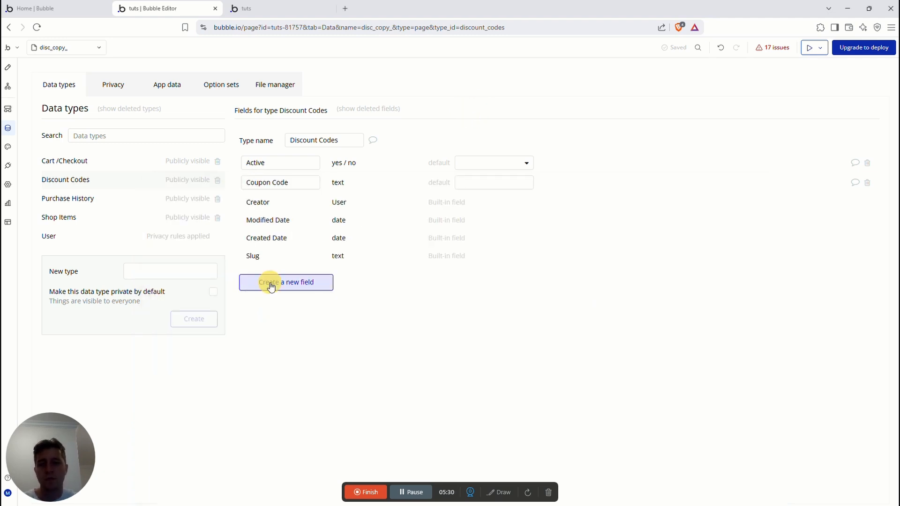
pyautogui.click(410, 123)
pyautogui.hotkey('ctrl', 'v')
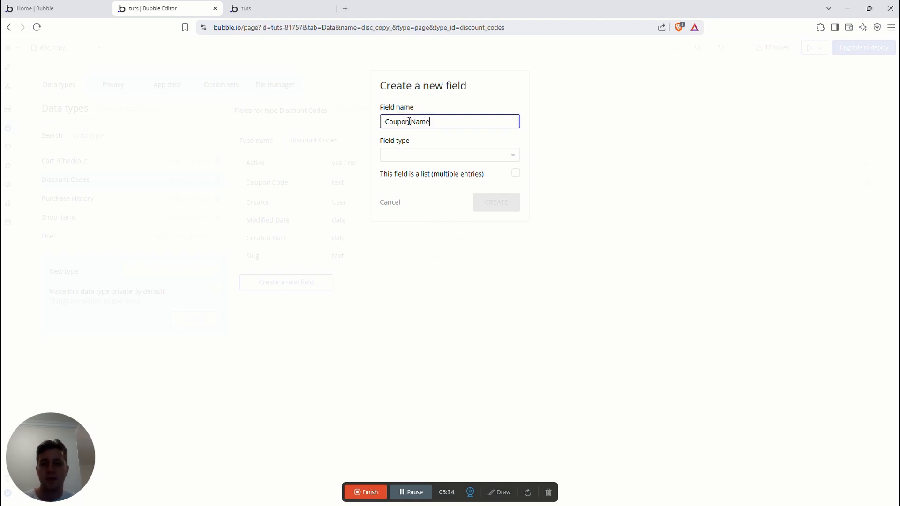
pyautogui.click(395, 156)
pyautogui.write('text')
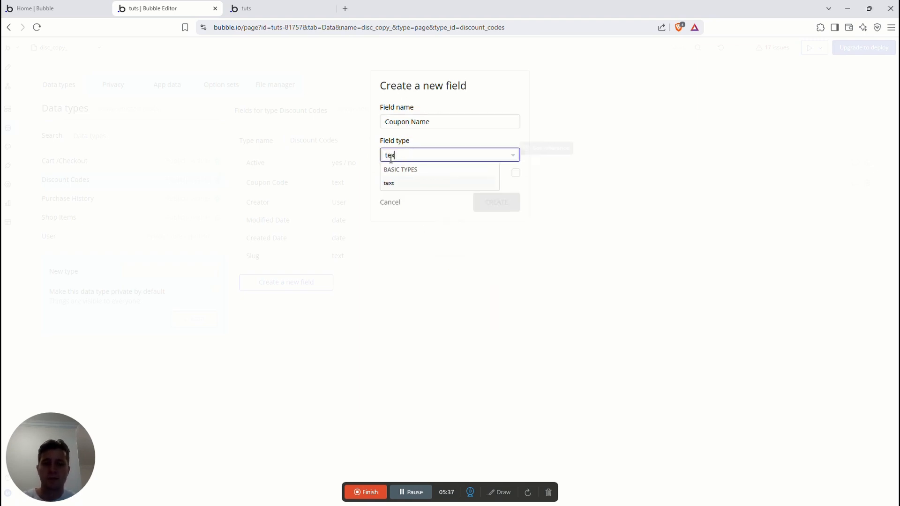
pyautogui.click(396, 182)
pyautogui.click(495, 201)
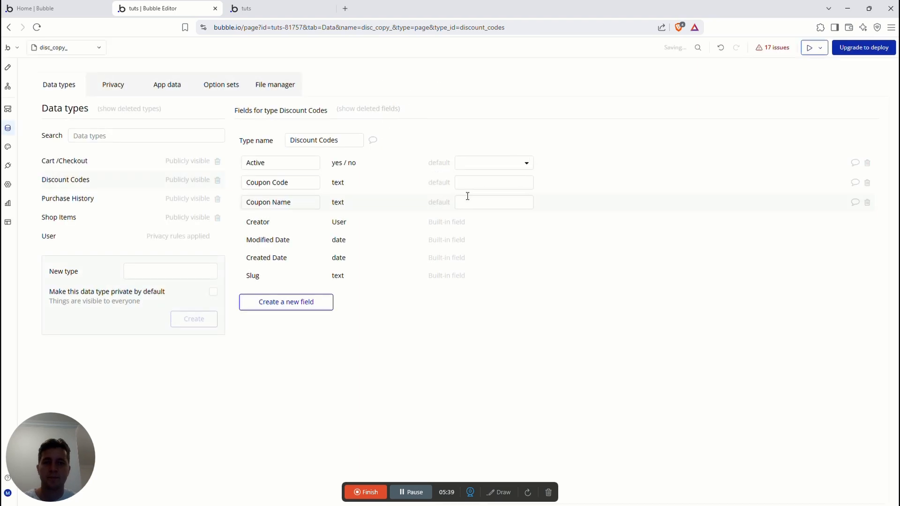
# - Copy the name Discount Amount from the Notion outline and create it as a number field on Discount Codes in Bubble
pyautogui.hotkey('alt', 'Tab')
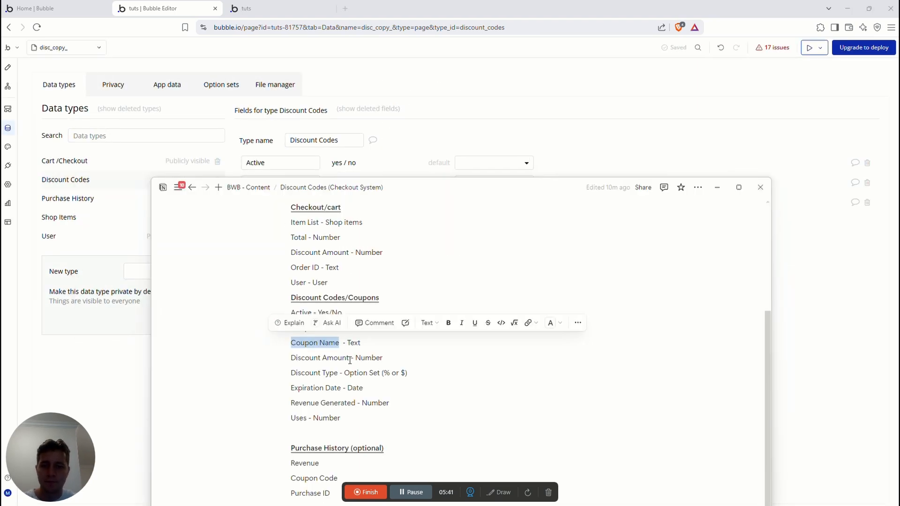
pyautogui.moveTo(349, 358); pyautogui.dragTo(291, 357)
pyautogui.hotkey('ctrl', 'c')
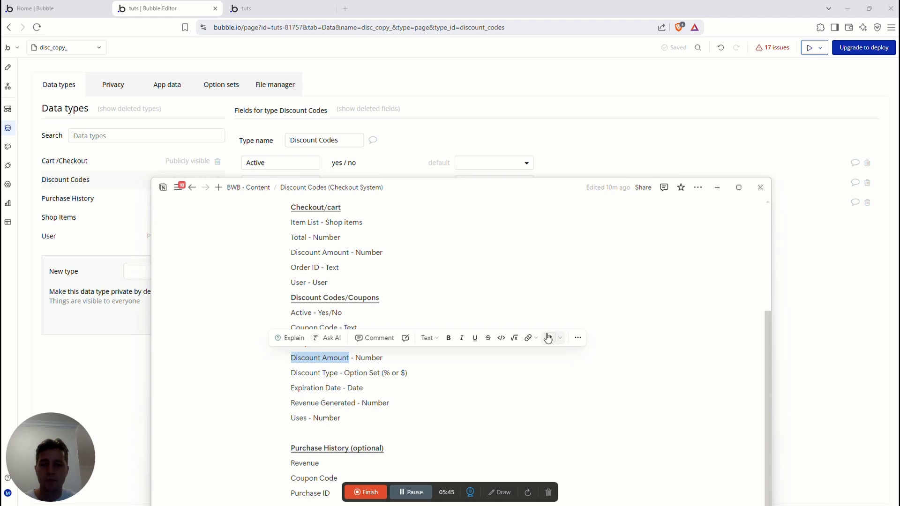
pyautogui.click(604, 139)
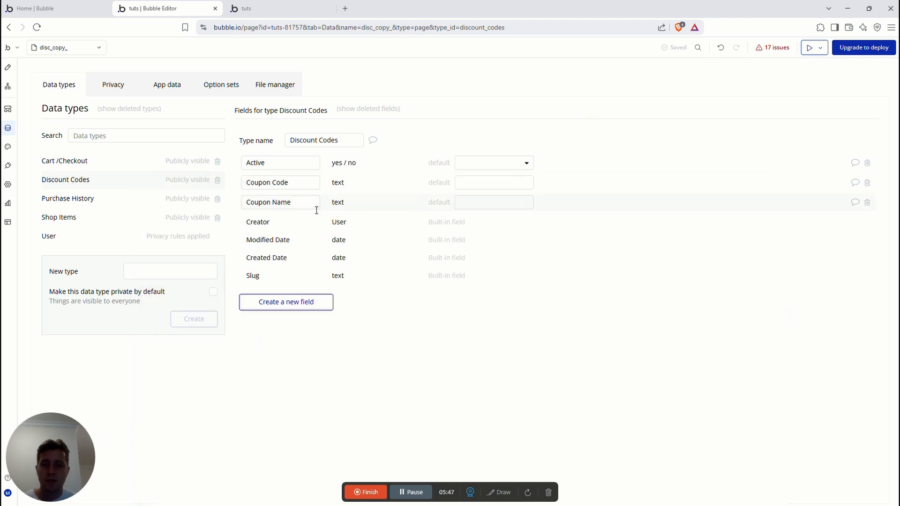
pyautogui.click(294, 304)
pyautogui.hotkey('ctrl', 'v')
pyautogui.click(402, 153)
pyautogui.write('number')
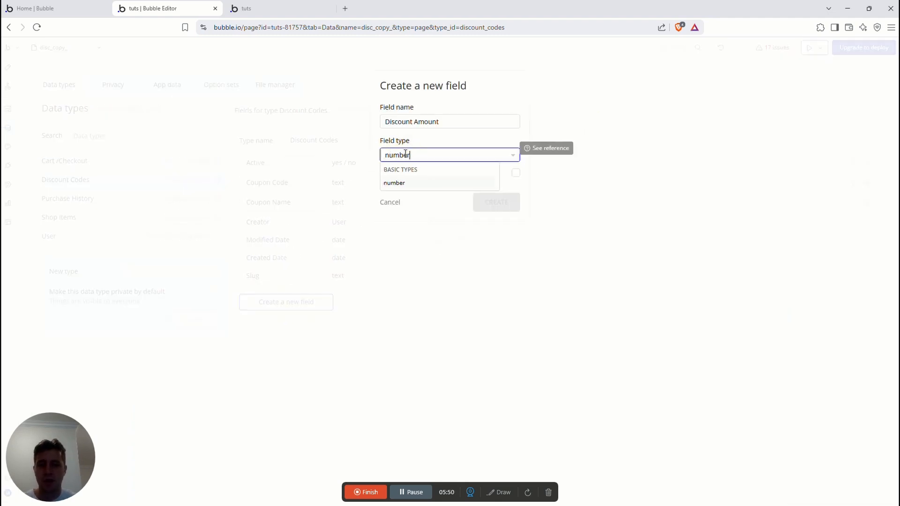
pyautogui.click(398, 183)
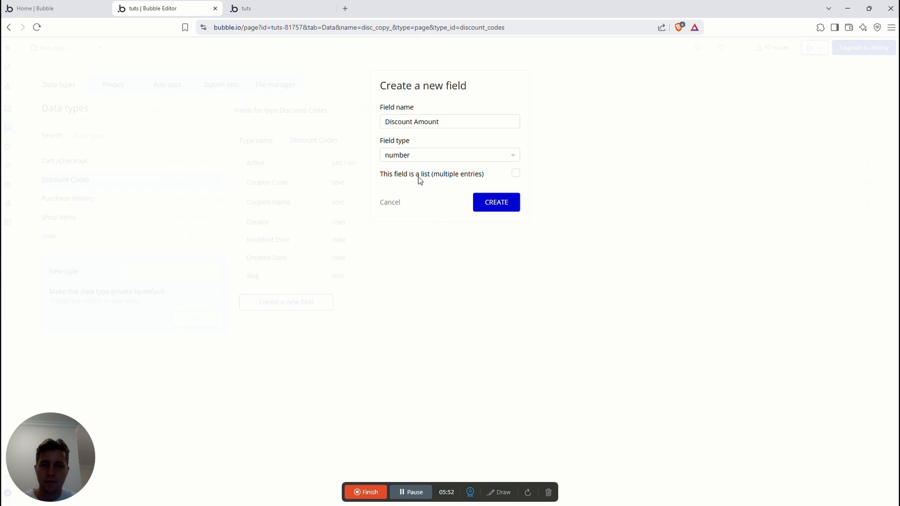
pyautogui.click(491, 202)
pyautogui.hotkey('alt', 'Tab')
pyautogui.scroll(-1, 305, 330)
pyautogui.moveTo(338, 326); pyautogui.dragTo(289, 327)
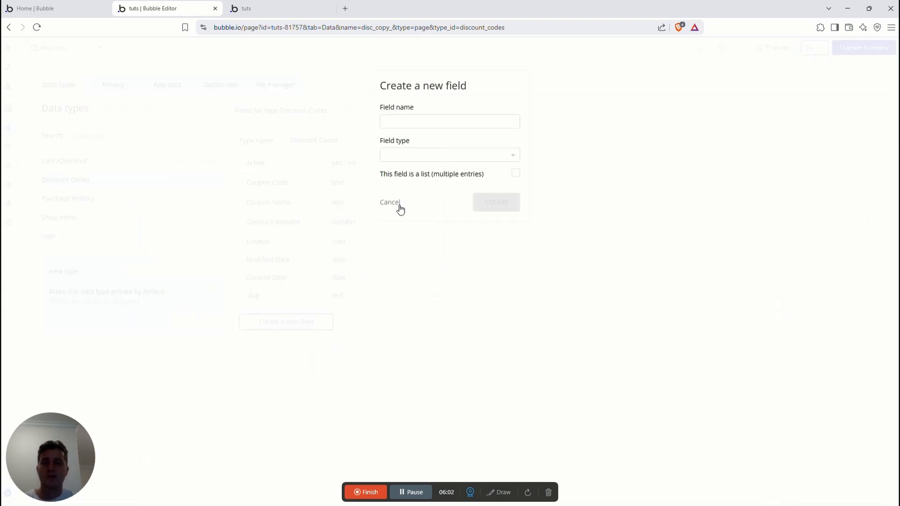
pyautogui.click(398, 203)
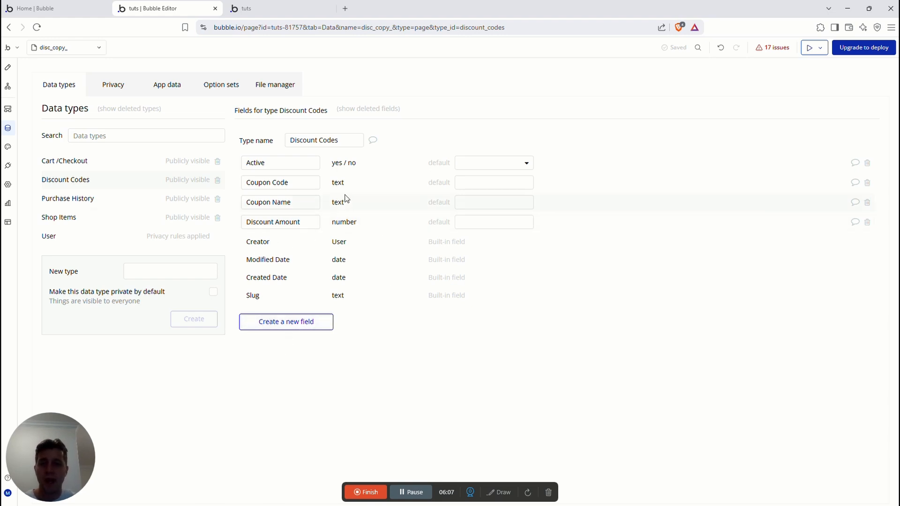
# - Delete the existing option set Discount Type % or $ and skip the option sets tutorial
pyautogui.click(217, 89)
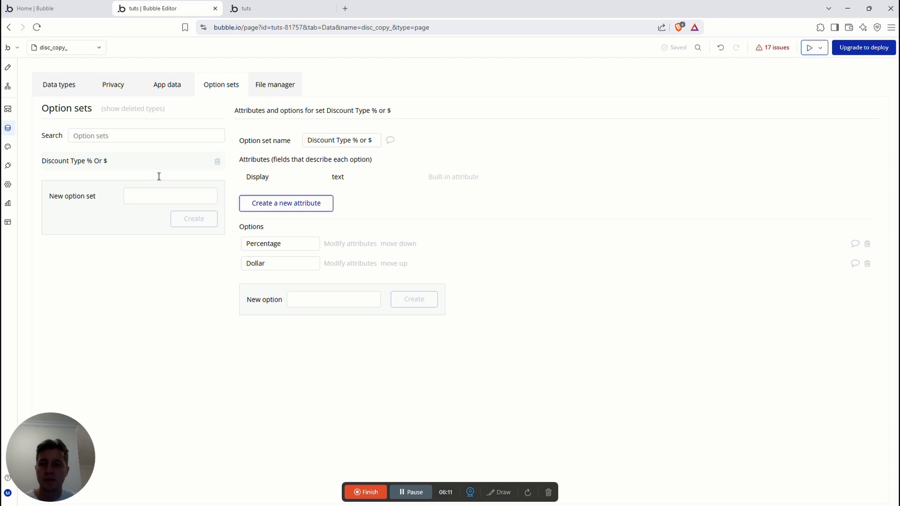
pyautogui.click(126, 196)
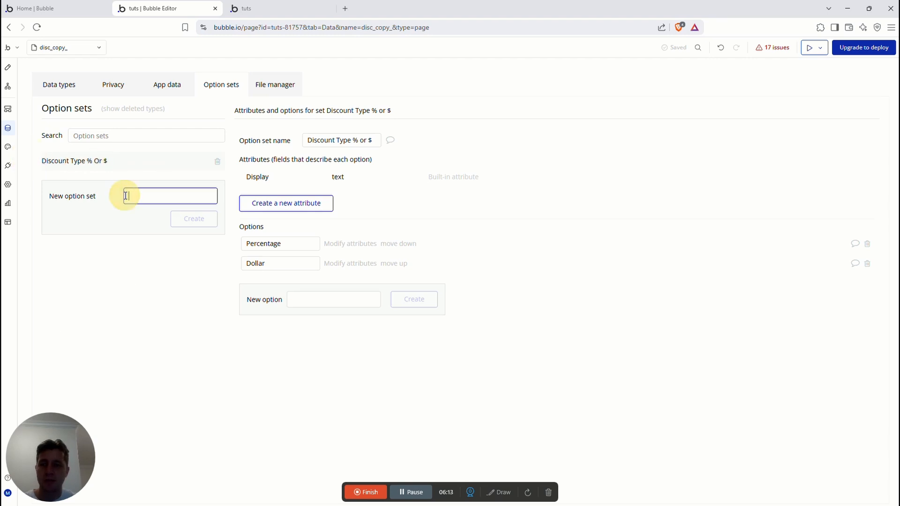
pyautogui.write('Discount Type')
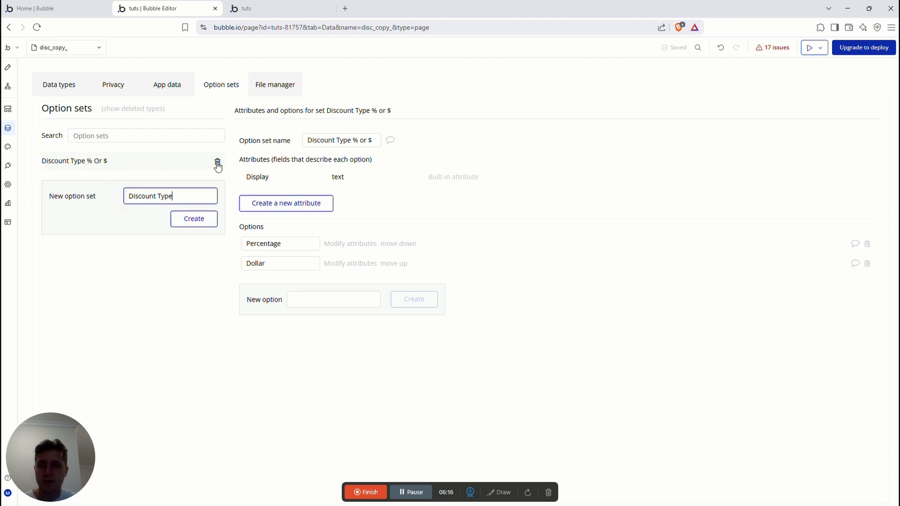
pyautogui.click(218, 164)
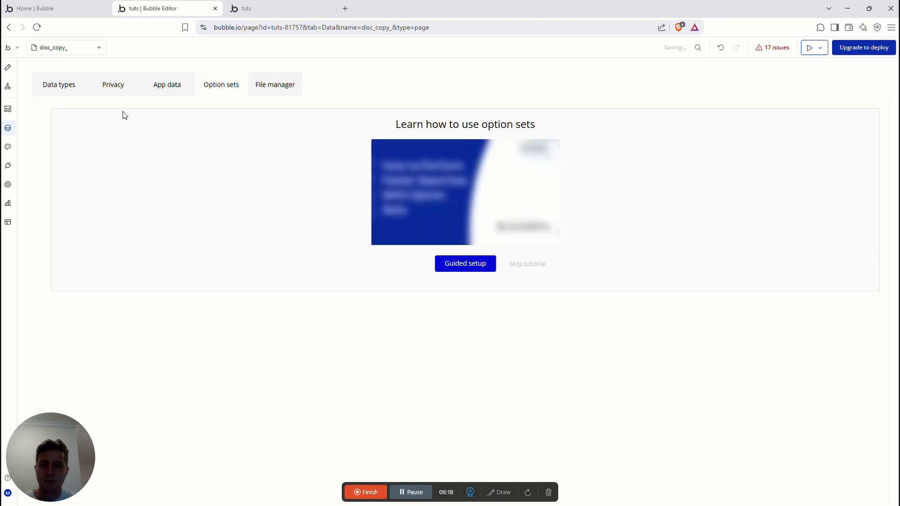
pyautogui.click(527, 264)
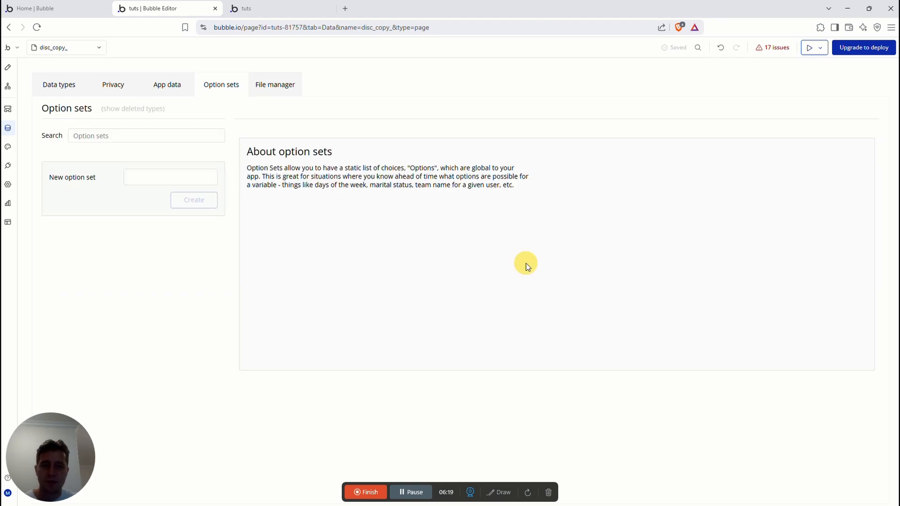
# - Create a new option set named Discount Type
pyautogui.click(135, 134)
pyautogui.click(142, 175)
pyautogui.write('Discount Type')
pyautogui.click(192, 209)
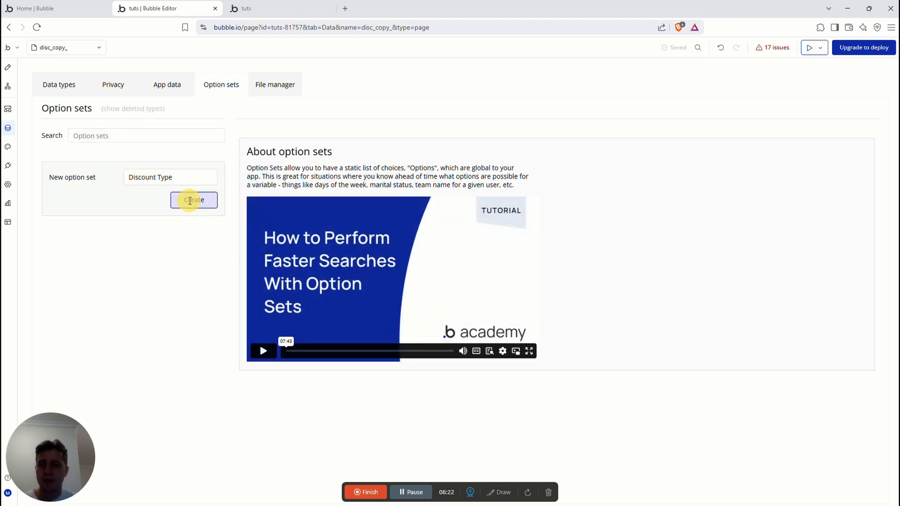
# - Add the options Dollar value and Percentage Value to the Discount Type option set, and return to the fields of the Discount Codes data type
pyautogui.click(296, 256)
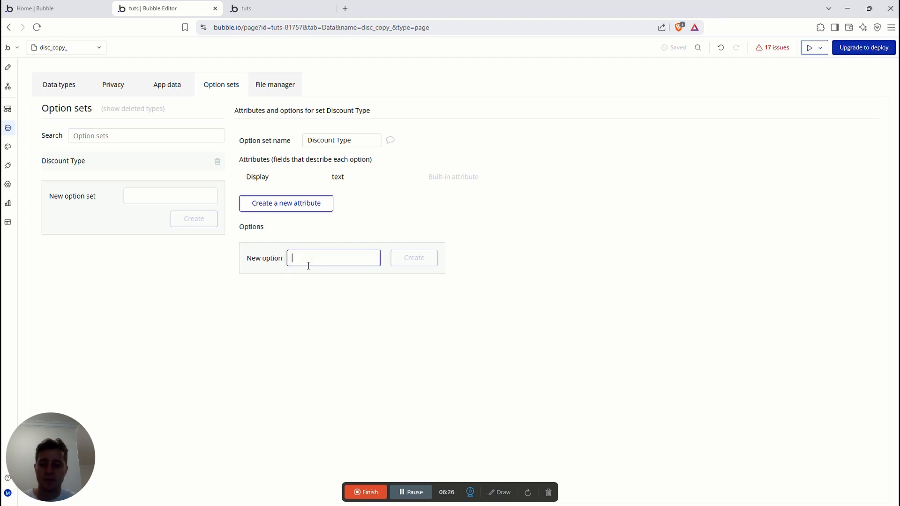
pyautogui.write('Dollar value')
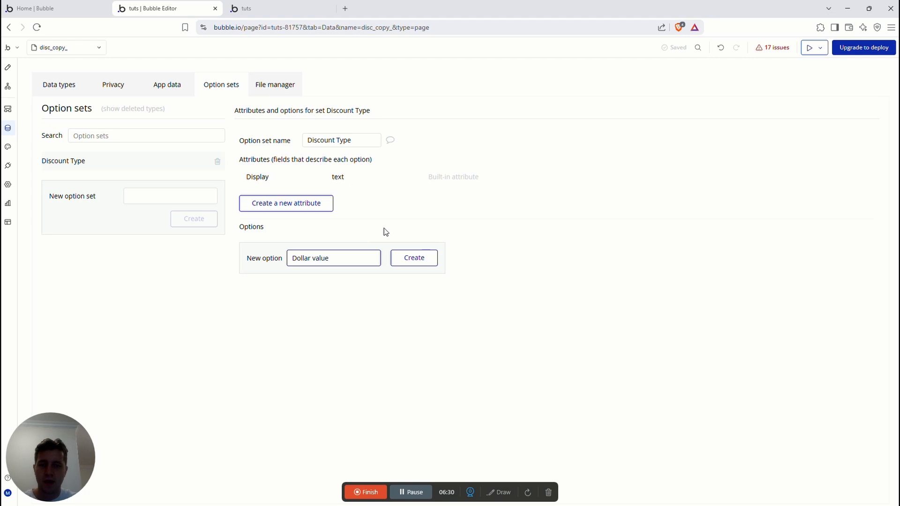
pyautogui.click(411, 263)
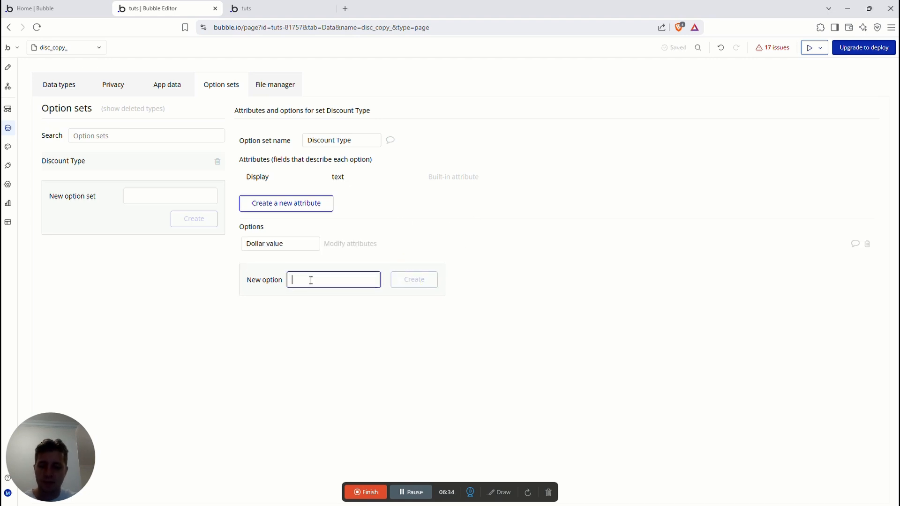
pyautogui.write('Percentage Value')
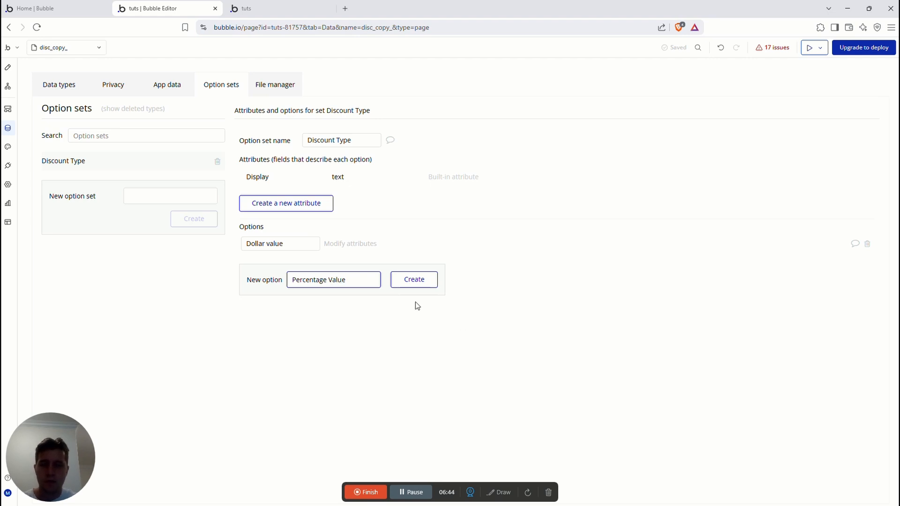
pyautogui.click(413, 279)
pyautogui.click(162, 88)
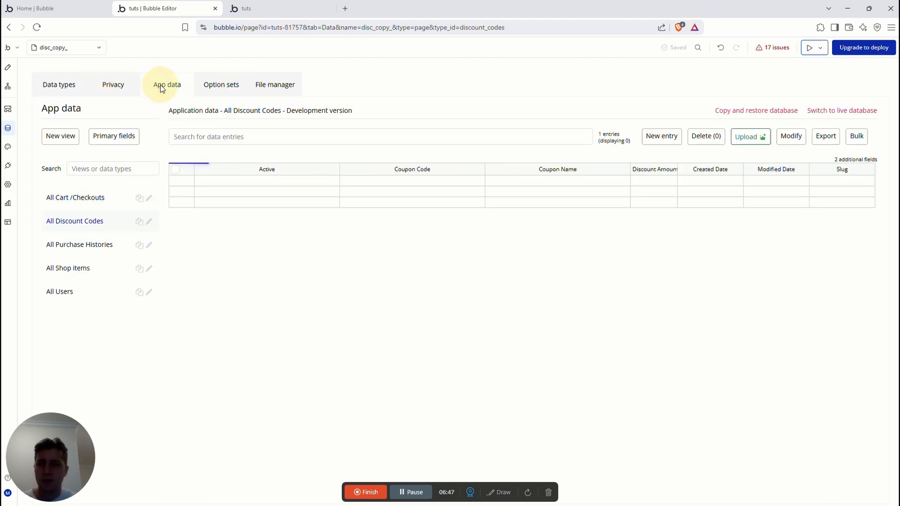
pyautogui.click(42, 85)
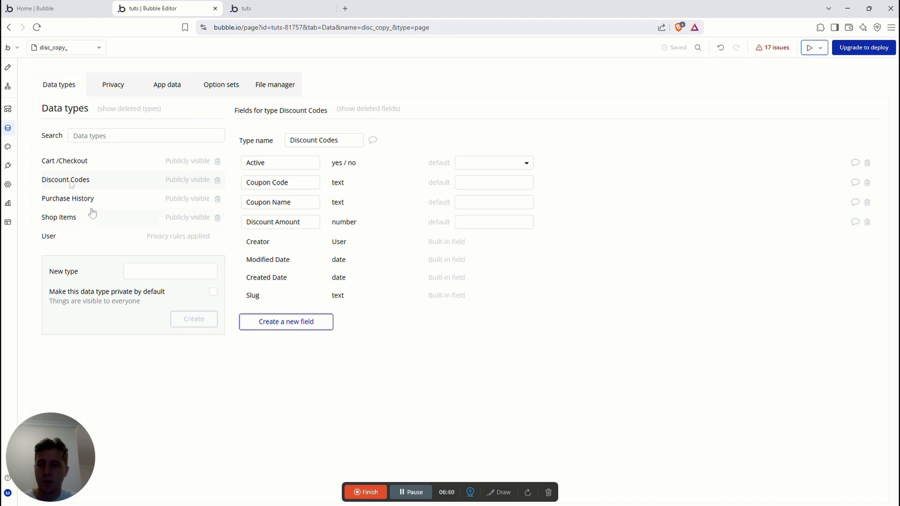
# - Check the Notion outline and create a Discount Type field on Discount Codes in Bubble, using the Discount Type option set as its type
pyautogui.click(295, 325)
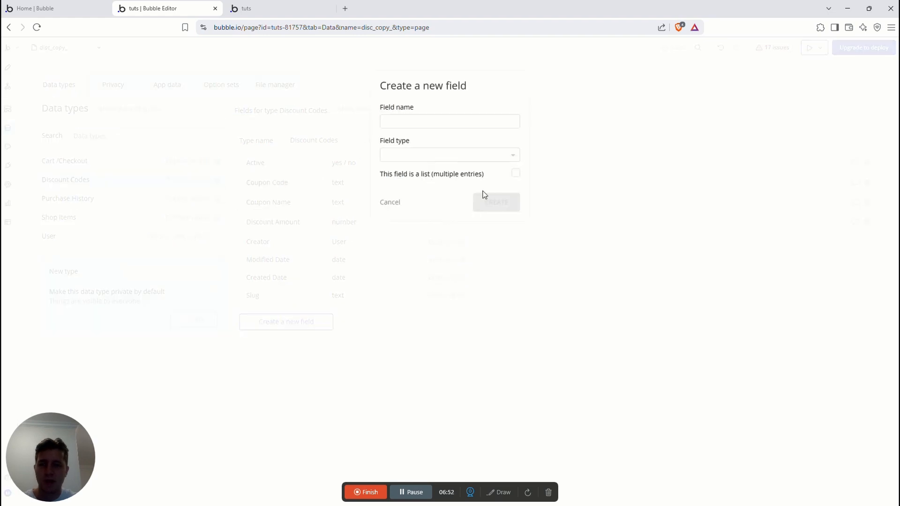
pyautogui.click(401, 121)
pyautogui.hotkey('alt', 'Tab')
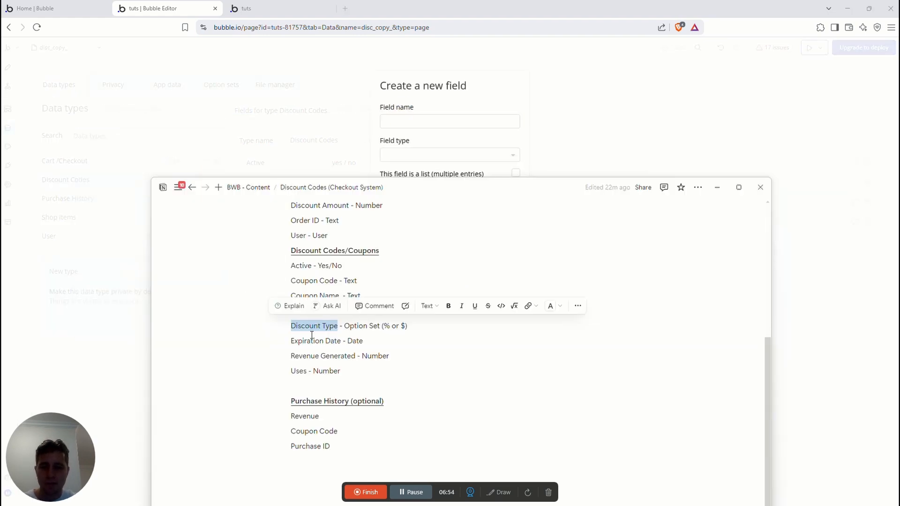
pyautogui.click(421, 120)
pyautogui.write('Dis')
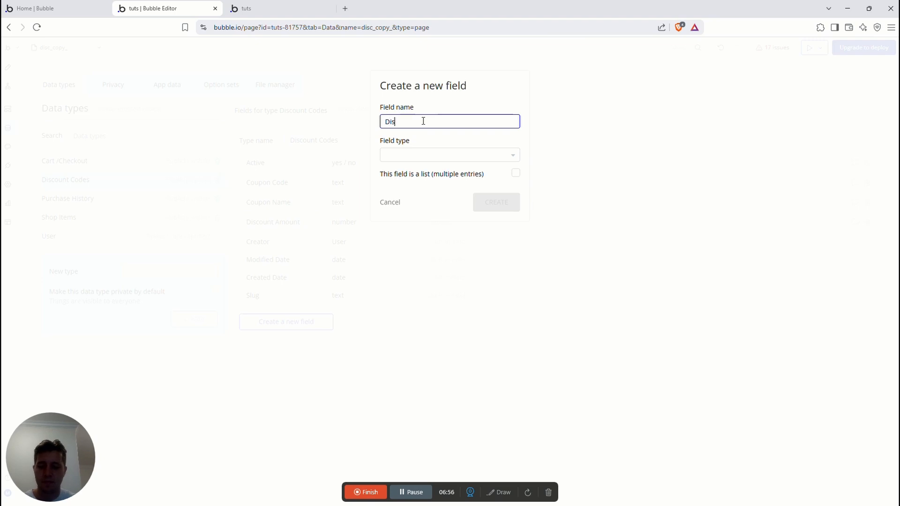
pyautogui.write('count Type')
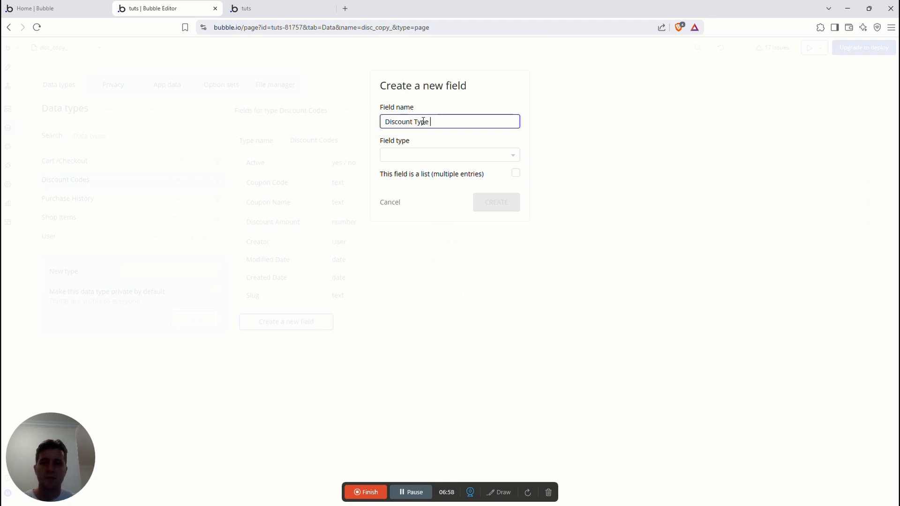
pyautogui.click(419, 155)
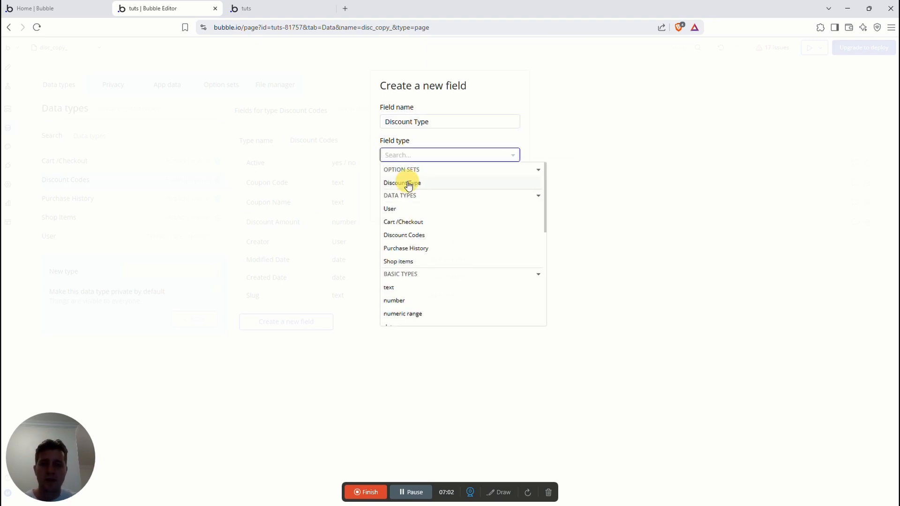
pyautogui.click(408, 184)
pyautogui.click(497, 202)
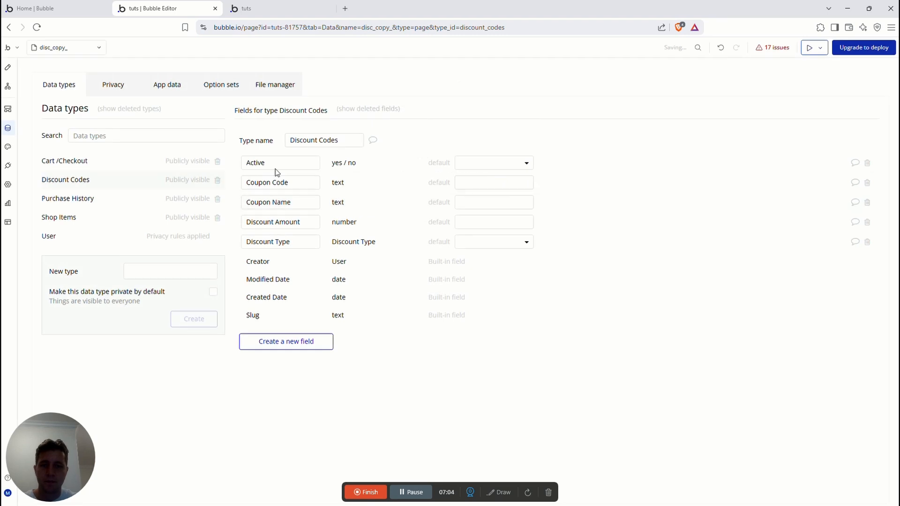
# - Look up Expiration Date in the Notion outline and create it as a date field on Discount Codes in Bubble
pyautogui.hotkey('alt', 'Tab')
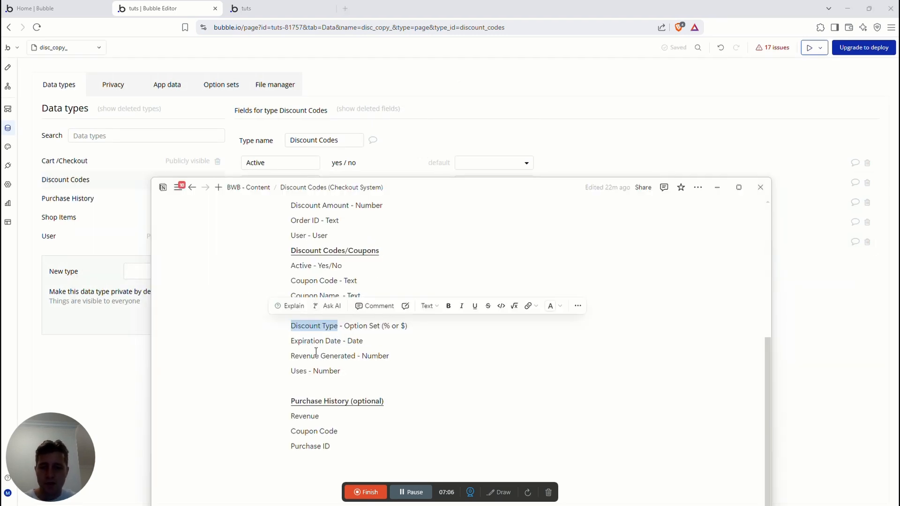
pyautogui.moveTo(341, 341); pyautogui.dragTo(290, 341)
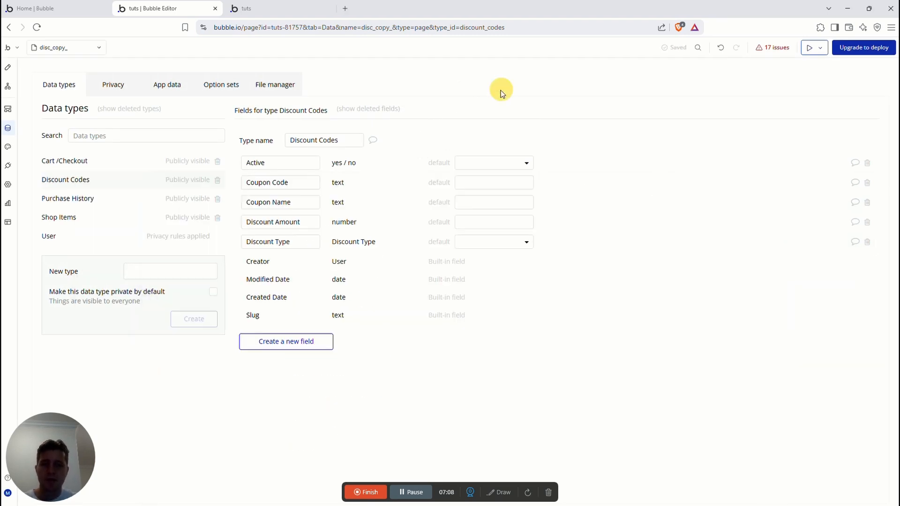
pyautogui.hotkey('alt', 'Tab')
pyautogui.click(290, 342)
pyautogui.click(408, 120)
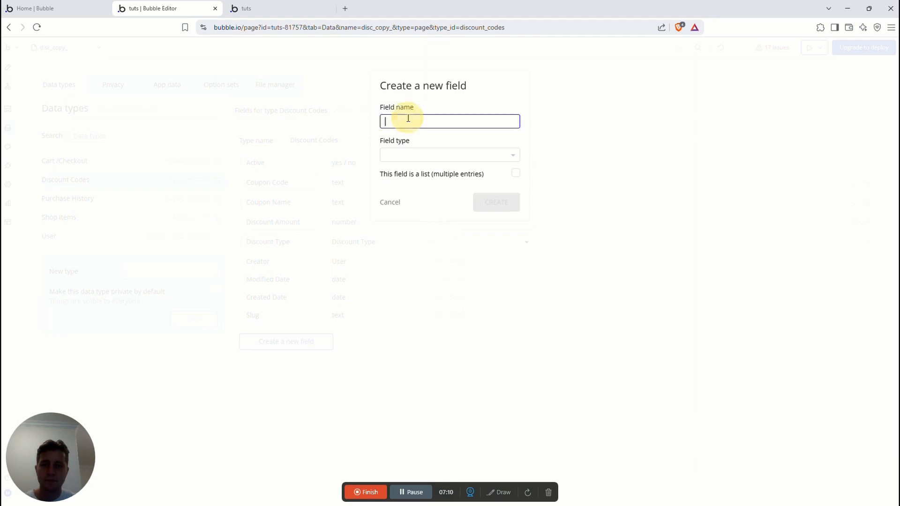
pyautogui.write('Expiration Date')
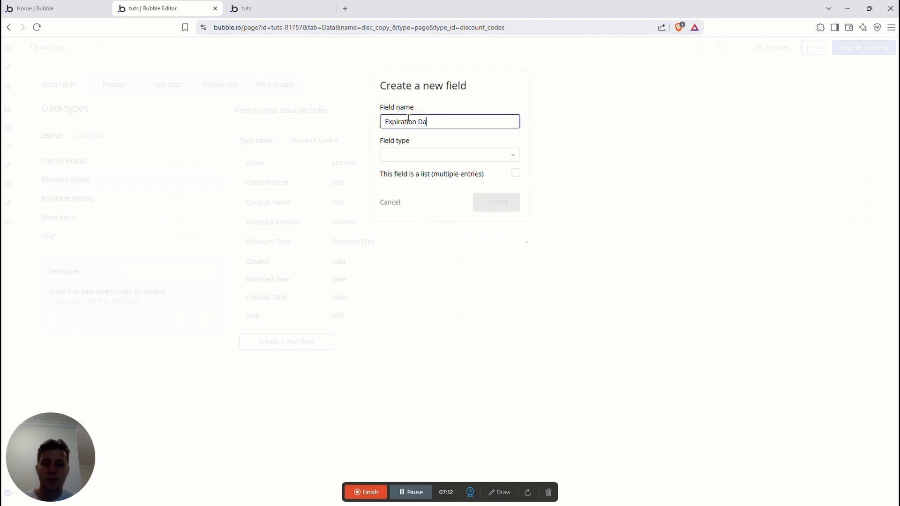
pyautogui.click(436, 155)
pyautogui.write('date')
pyautogui.click(394, 182)
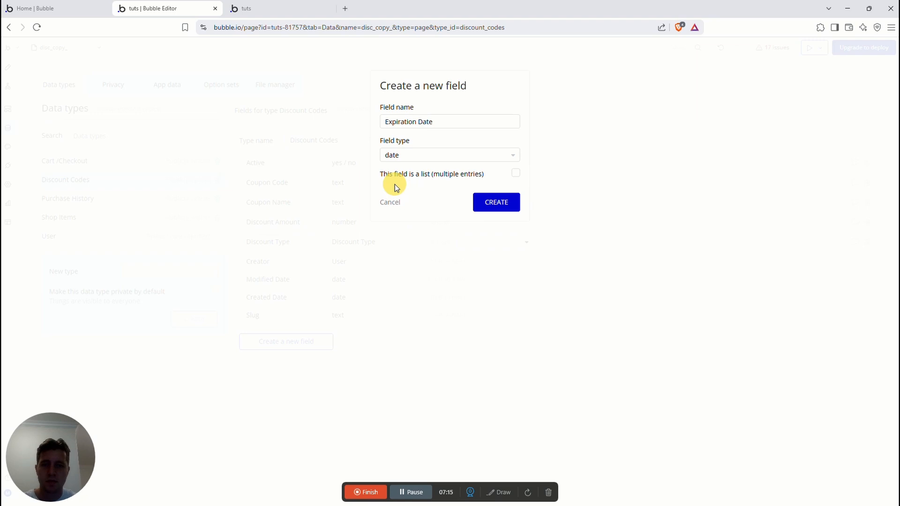
pyautogui.click(488, 202)
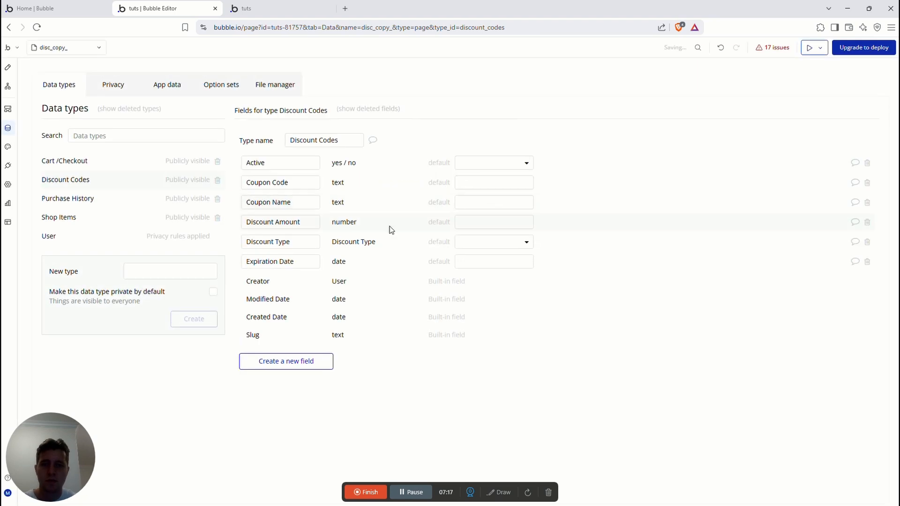
# - Copy the name Revenue Generated from the Notion outline and create it as a number field on Discount Codes in Bubble
pyautogui.click(307, 260)
pyautogui.hotkey('alt', 'Tab')
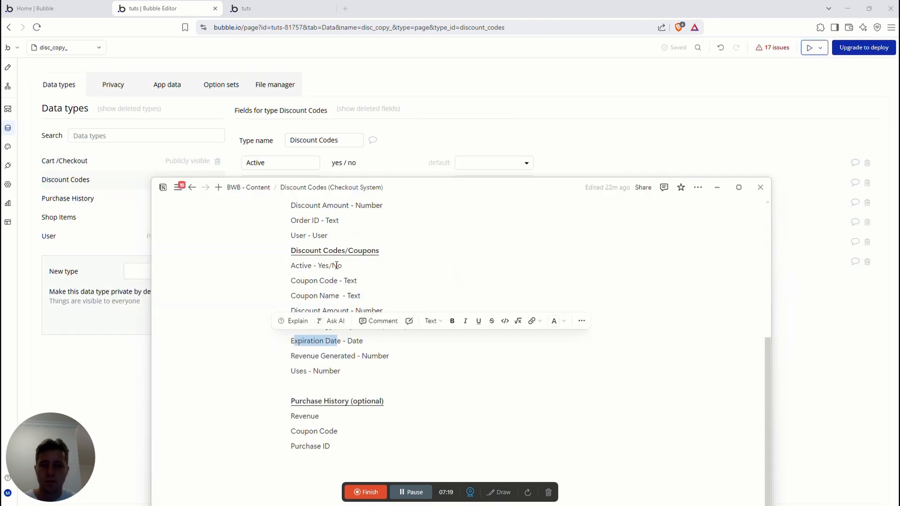
pyautogui.moveTo(356, 355); pyautogui.dragTo(292, 354)
pyautogui.hotkey('ctrl', 'c')
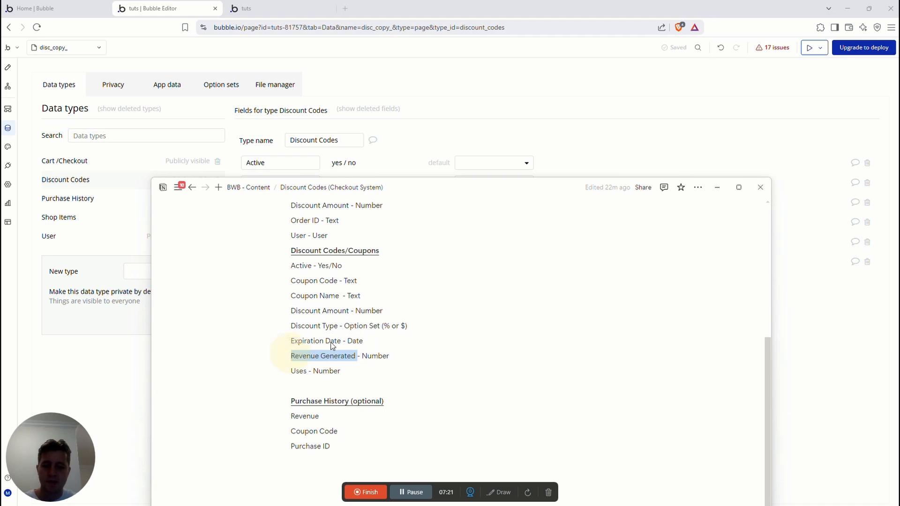
pyautogui.hotkey('alt', 'Tab')
pyautogui.click(276, 361)
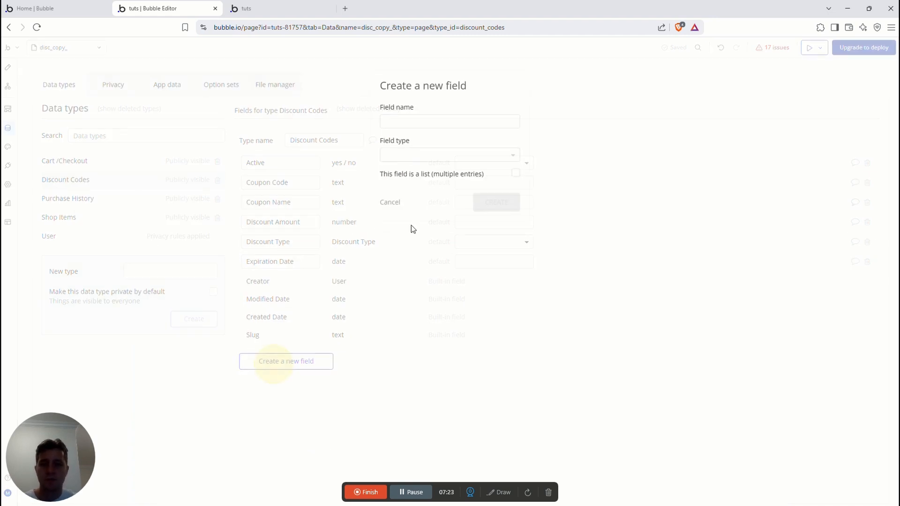
pyautogui.click(407, 121)
pyautogui.hotkey('ctrl', 'v')
pyautogui.click(406, 156)
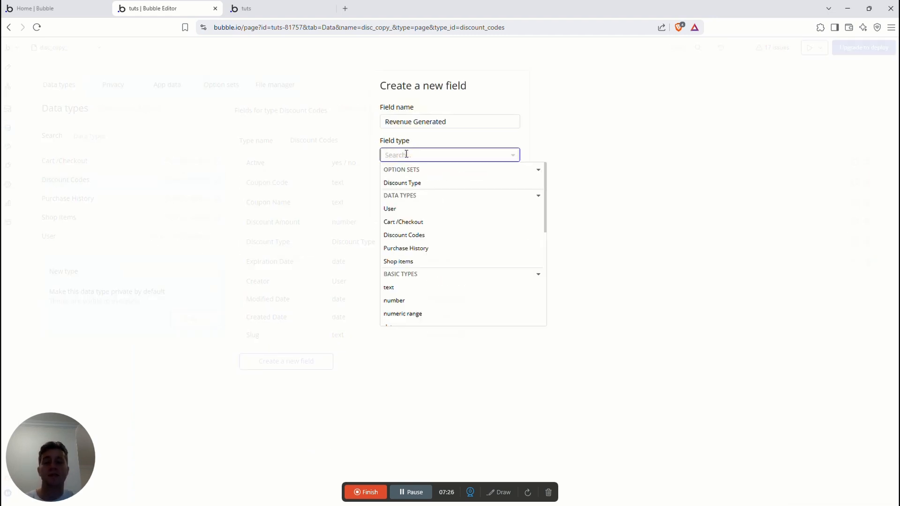
pyautogui.write('number')
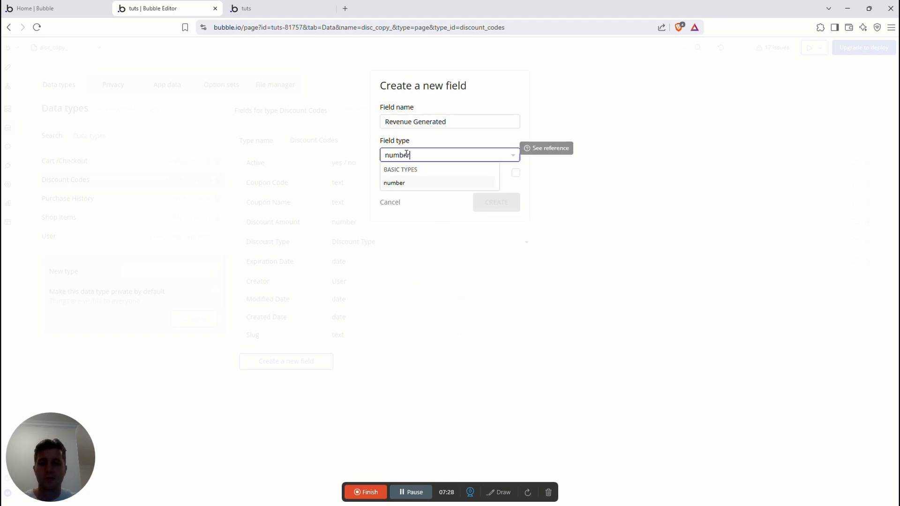
pyautogui.click(410, 182)
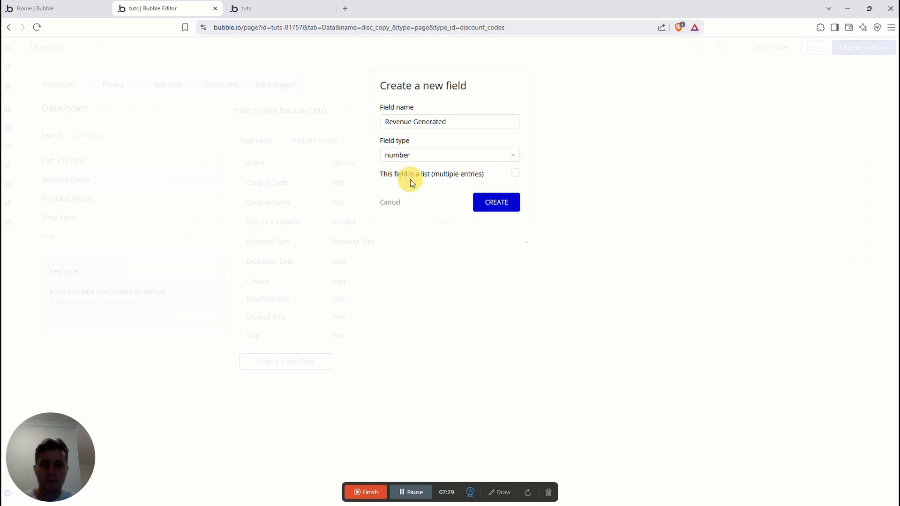
pyautogui.click(496, 202)
# - Copy the name Uses from the Notion outline and create it as a number field on Discount Codes in Bubble
pyautogui.hotkey('alt', 'Tab')
pyautogui.click(328, 371)
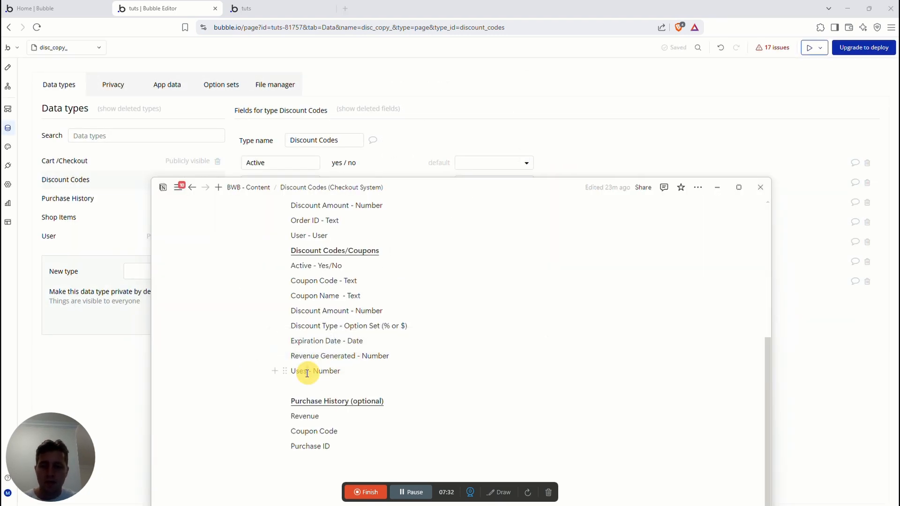
pyautogui.doubleClick(298, 371)
pyautogui.hotkey('ctrl', 'c')
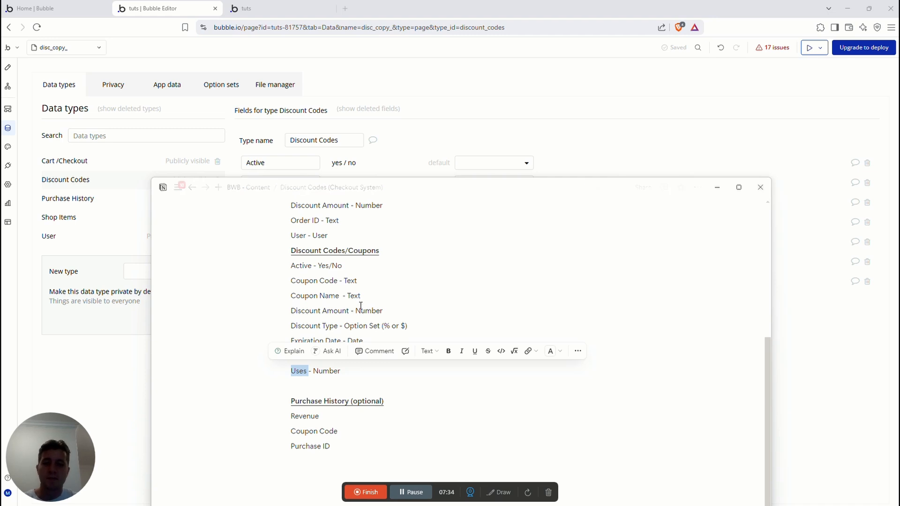
pyautogui.hotkey('alt', 'Tab')
pyautogui.click(300, 380)
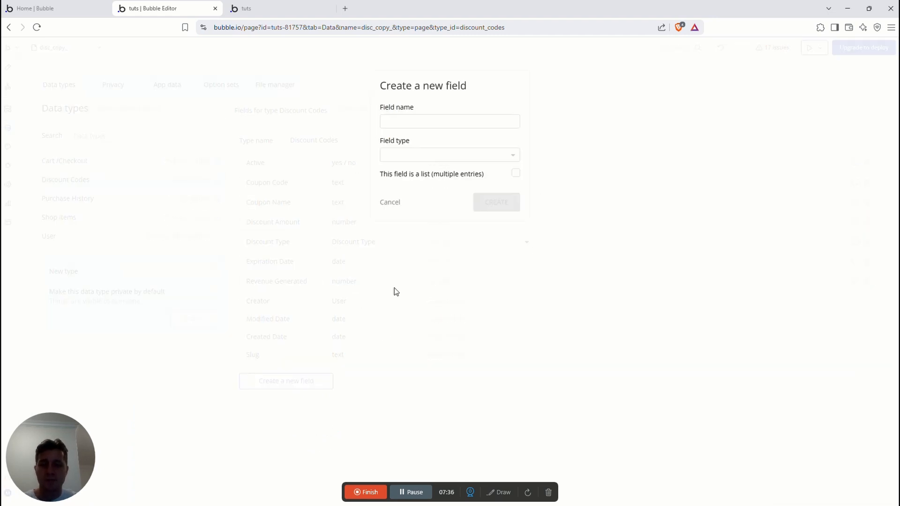
pyautogui.click(401, 120)
pyautogui.hotkey('ctrl', 'v')
pyautogui.click(402, 155)
pyautogui.write('n')
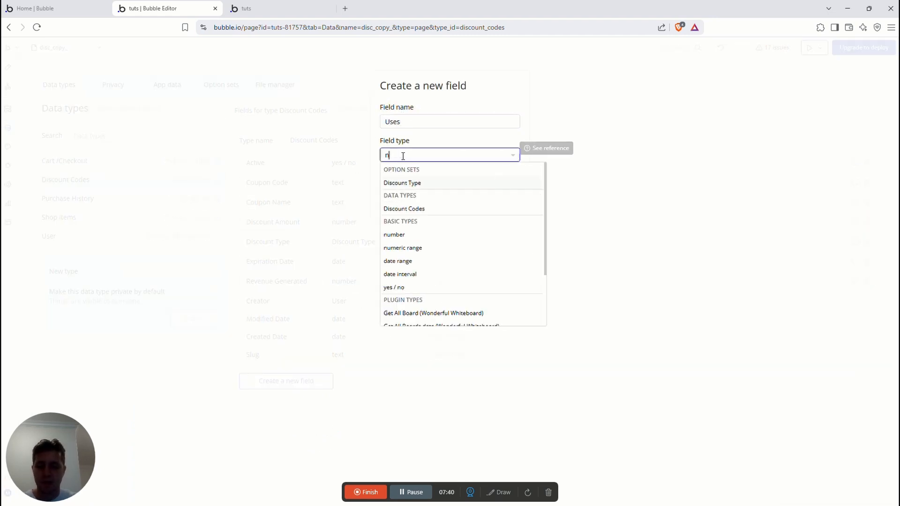
pyautogui.write('umebr')
pyautogui.press('BackSpace')
pyautogui.press('BackSpace')
pyautogui.press('BackSpace')
pyautogui.write('ber')
pyautogui.click(415, 181)
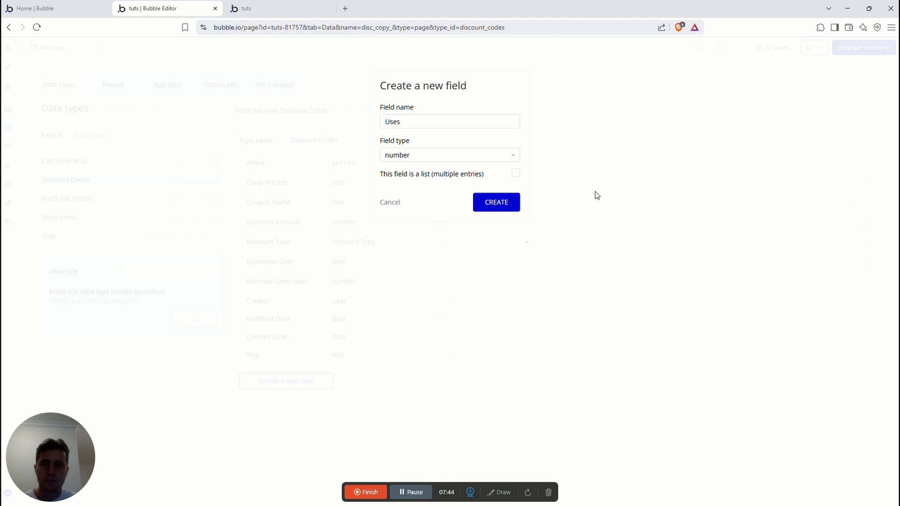
pyautogui.click(496, 202)
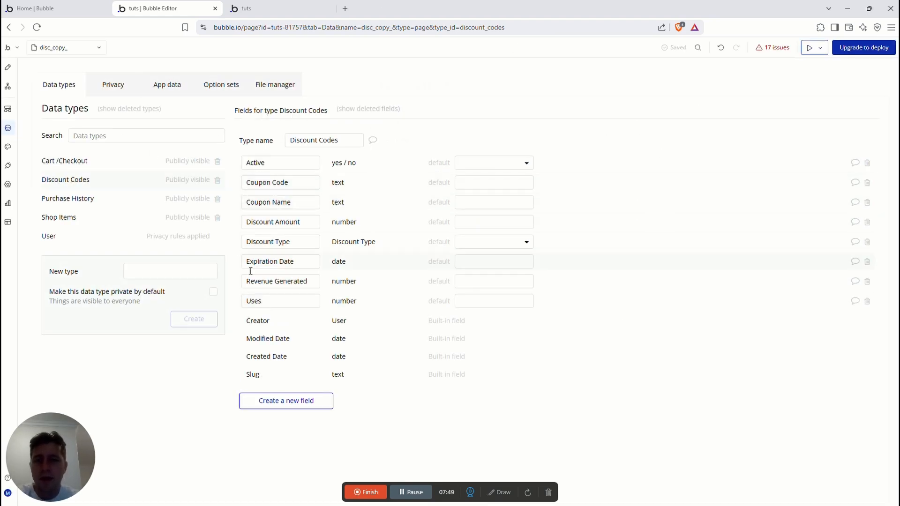
# - Review the ID, Item, Price and Product Image fields of the Shop Items data type
pyautogui.click(71, 217)
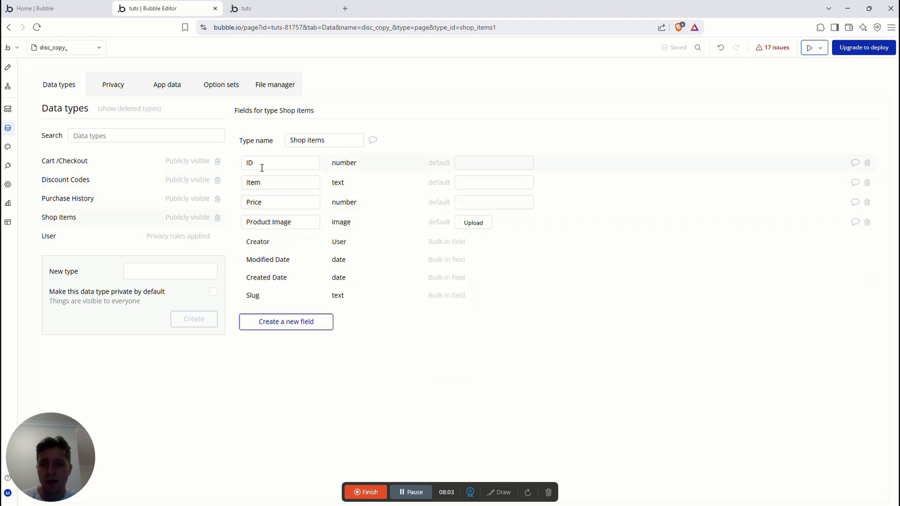
pyautogui.moveTo(261, 168); pyautogui.dragTo(236, 164)
pyautogui.click(292, 162)
pyautogui.moveTo(286, 184); pyautogui.dragTo(231, 181)
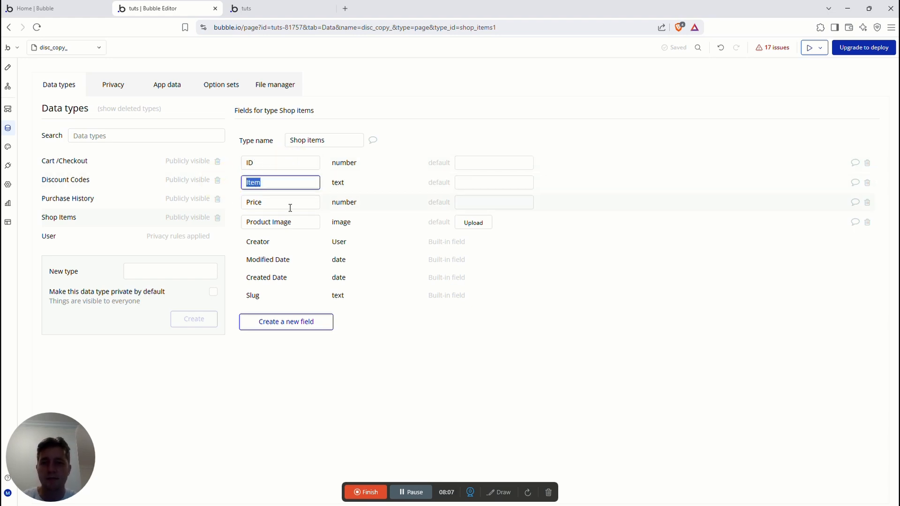
pyautogui.moveTo(282, 206); pyautogui.dragTo(190, 201)
pyautogui.moveTo(297, 223); pyautogui.dragTo(231, 223)
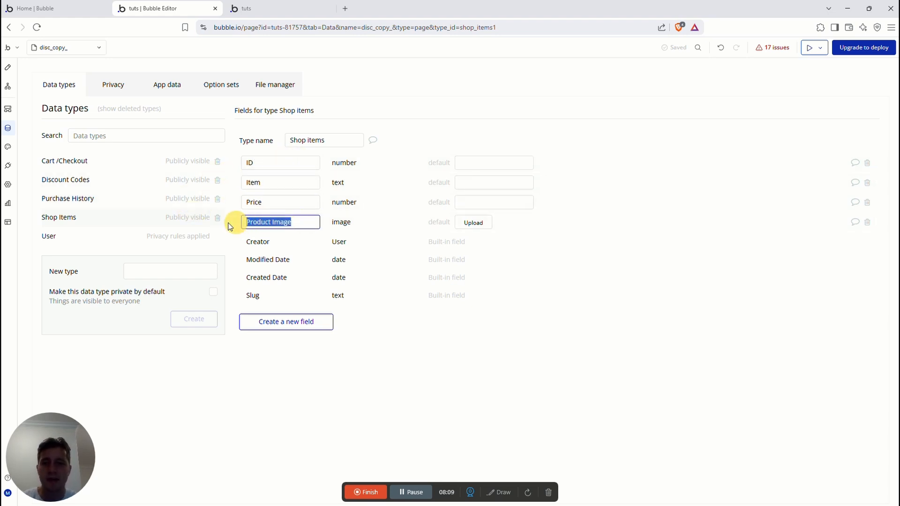
# - Open the Cart /Checkout data type and compare it with the item selection and checkout sections of the previewed discount code page
pyautogui.click(71, 160)
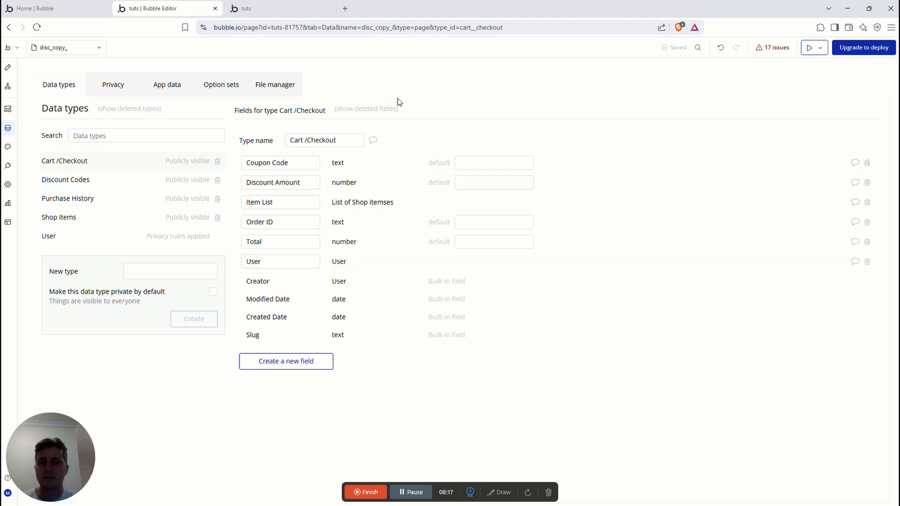
pyautogui.click(264, 7)
pyautogui.scroll(5, 418, 279)
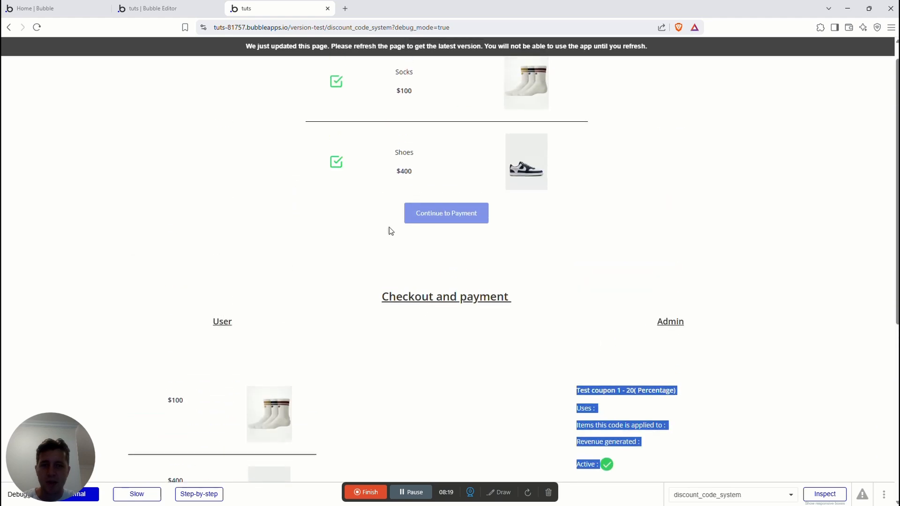
pyautogui.click(169, 11)
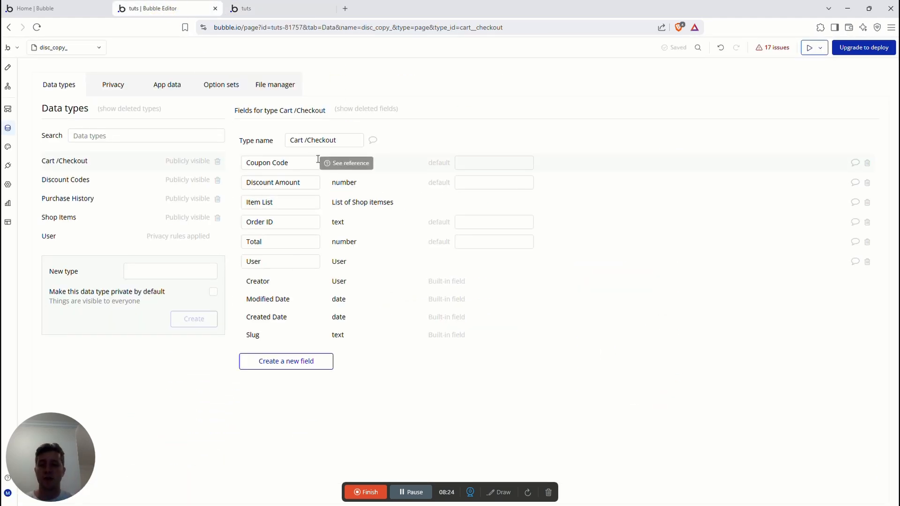
# - Review the Coupon Code, Discount Amount, Item List, Order ID, Total and User fields of the Cart /Checkout data type
pyautogui.moveTo(295, 162); pyautogui.dragTo(227, 166)
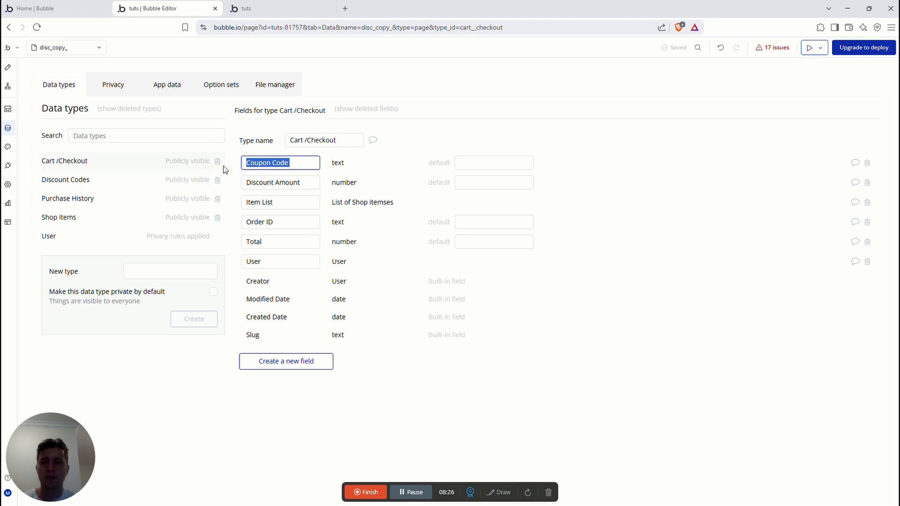
pyautogui.moveTo(306, 184); pyautogui.dragTo(145, 181)
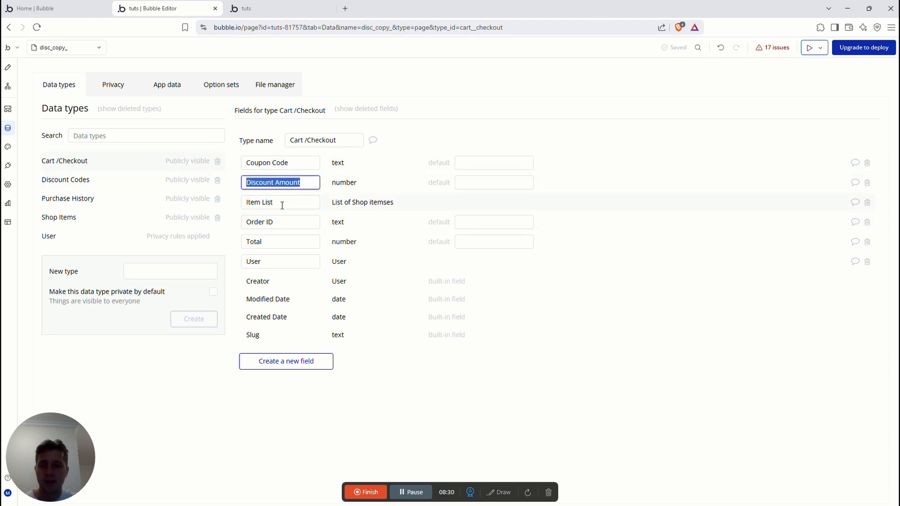
pyautogui.moveTo(282, 205); pyautogui.dragTo(222, 204)
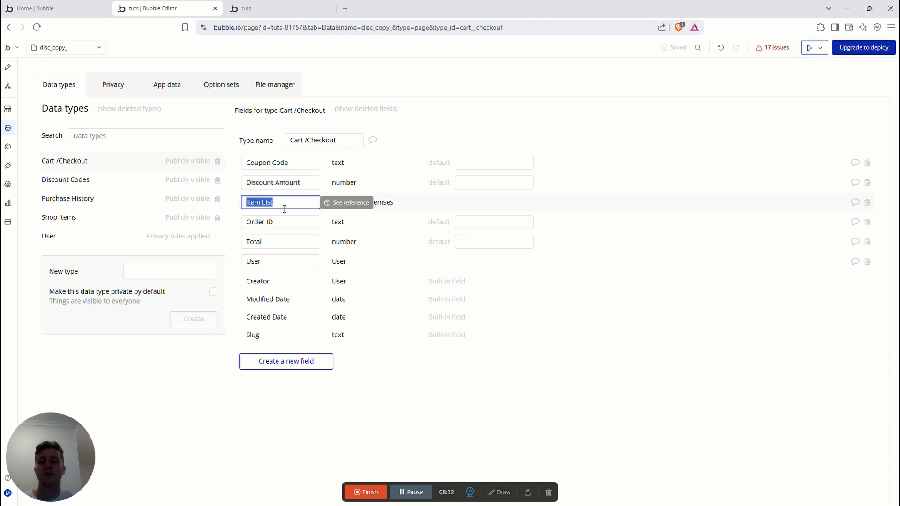
pyautogui.moveTo(284, 223); pyautogui.dragTo(221, 248)
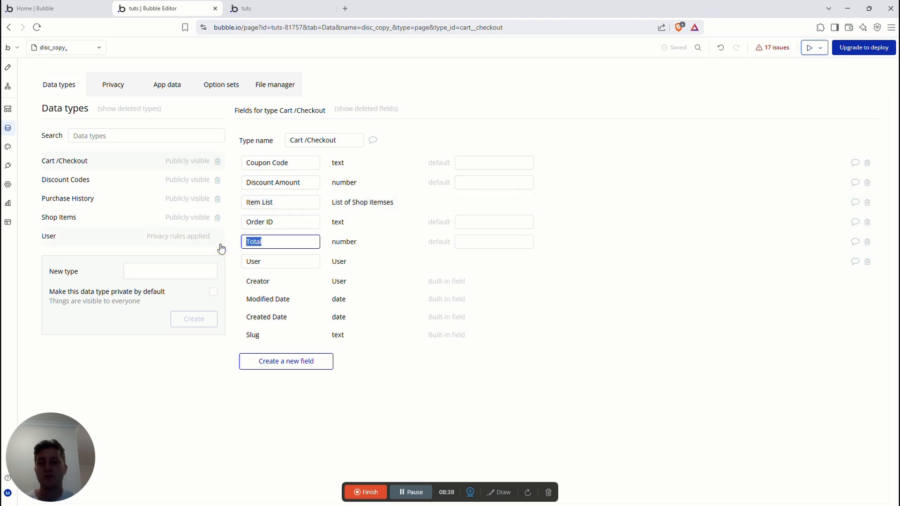
pyautogui.moveTo(272, 261); pyautogui.dragTo(221, 261)
pyautogui.click(379, 262)
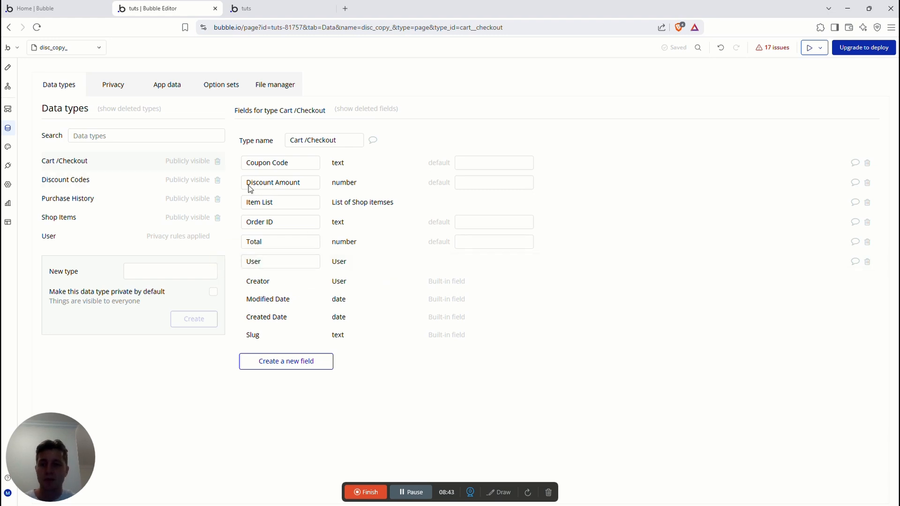
# - Review the User data type's Cart / Checkout field, then clear that field in the test user's app data entry and save
pyautogui.click(61, 239)
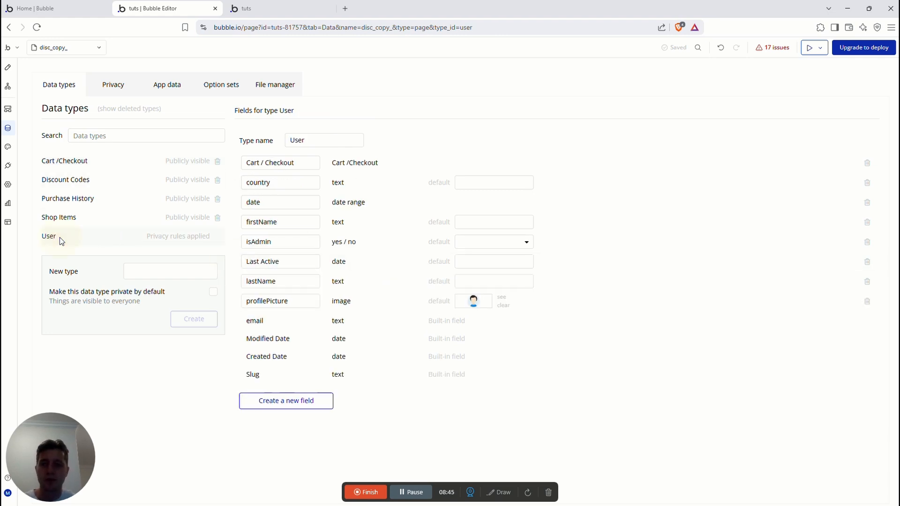
pyautogui.click(307, 168)
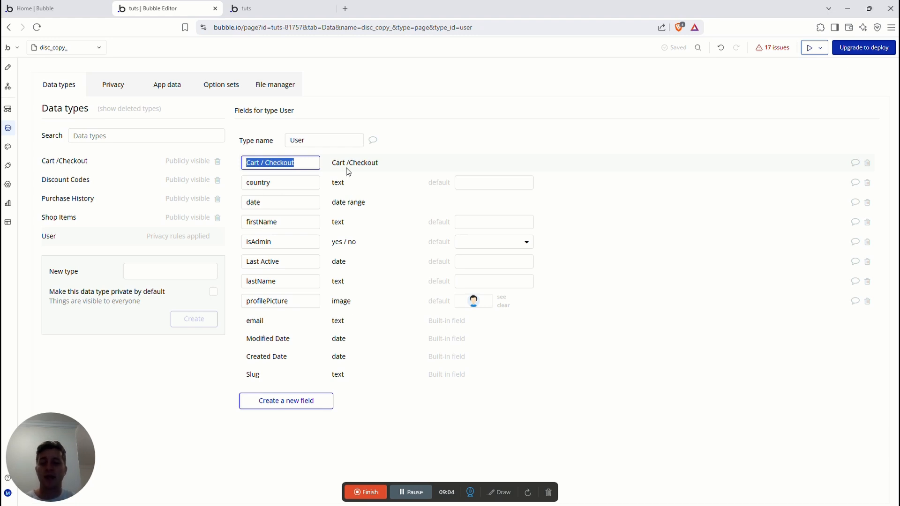
pyautogui.click(171, 87)
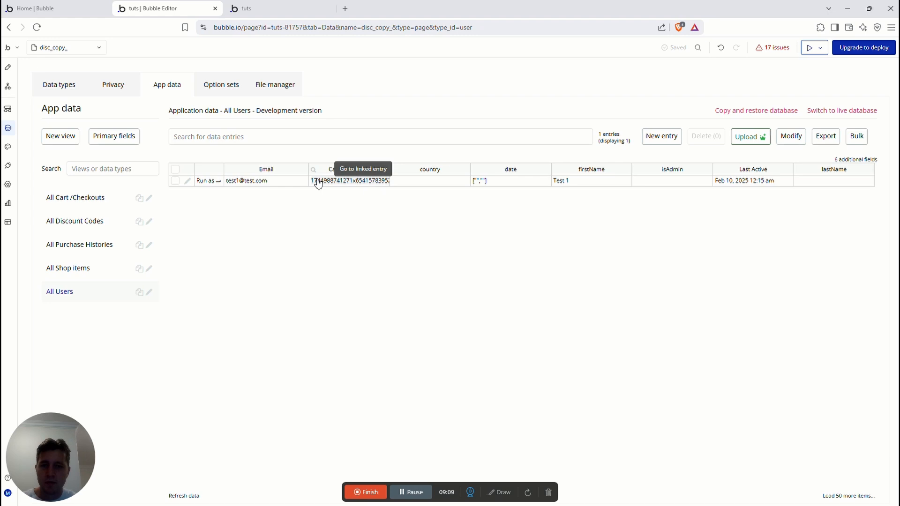
pyautogui.click(187, 181)
pyautogui.click(161, 108)
pyautogui.hotkey('ctrl', 'a')
pyautogui.press('BackSpace')
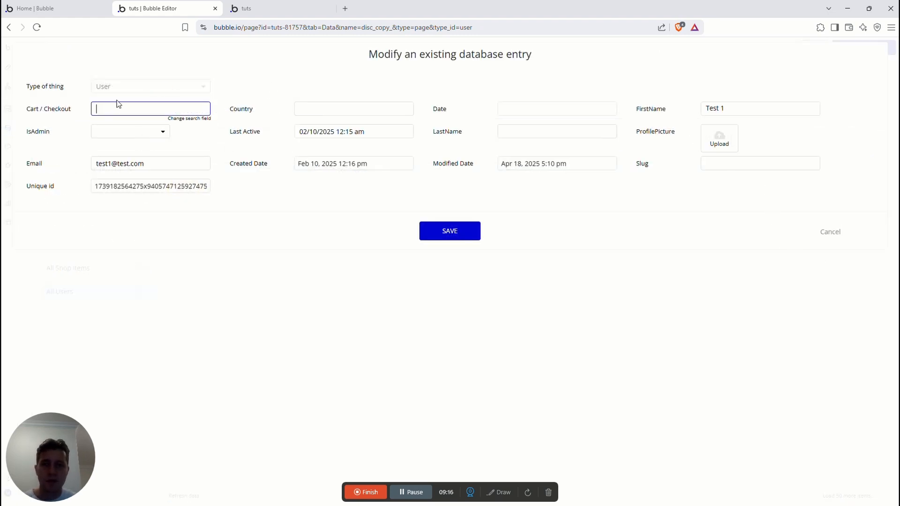
pyautogui.click(451, 236)
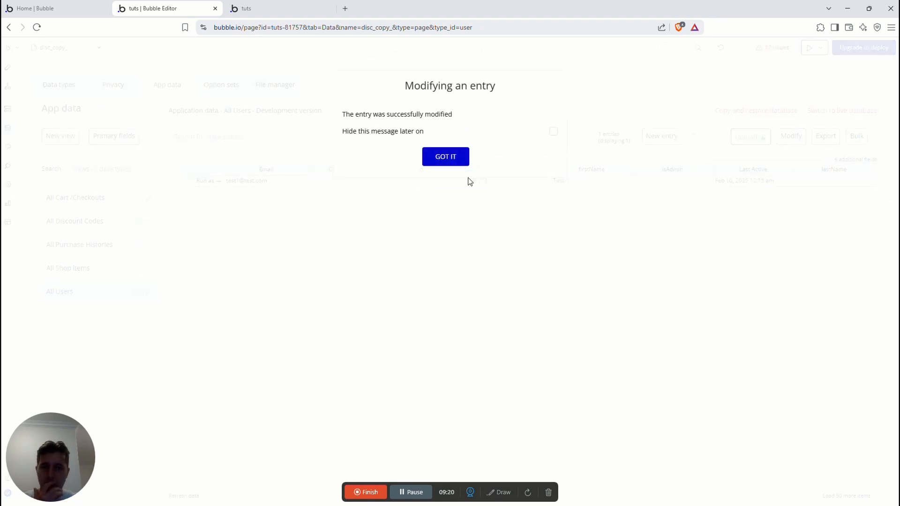
pyautogui.click(454, 163)
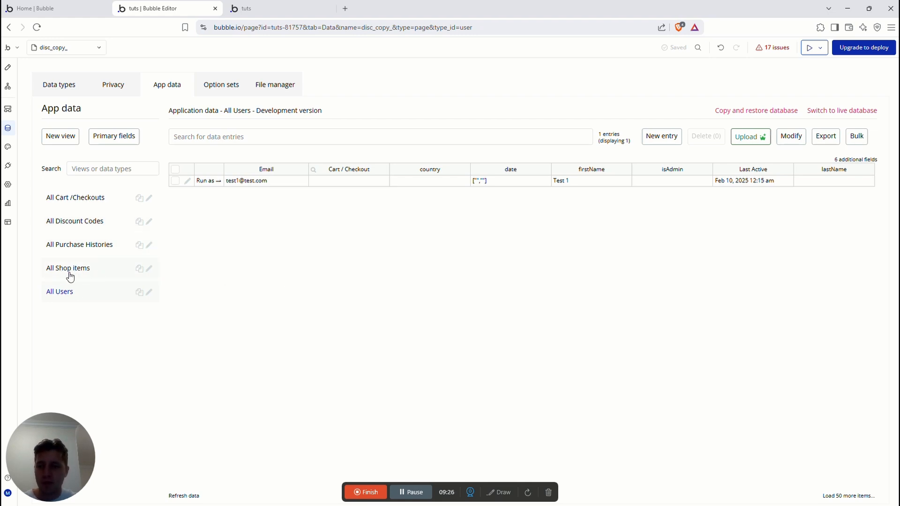
# - Open the Cart /Checkout app data entry for editing and clear its Item List, Coupon Code, Discount Amount and Total
pyautogui.click(76, 197)
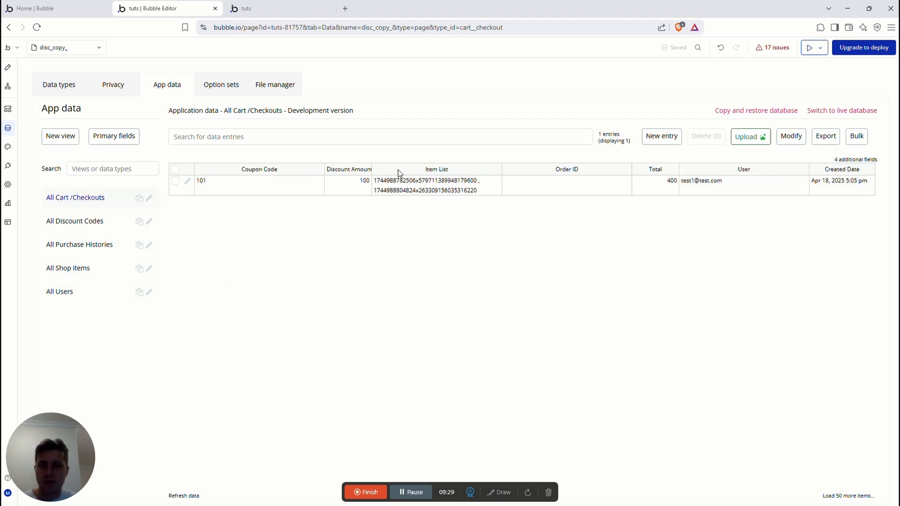
pyautogui.click(187, 181)
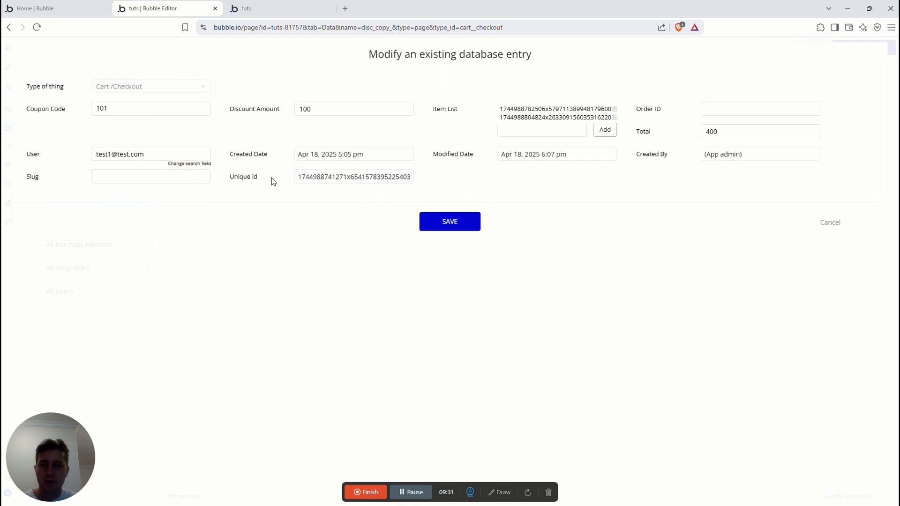
pyautogui.click(614, 117)
pyautogui.click(614, 109)
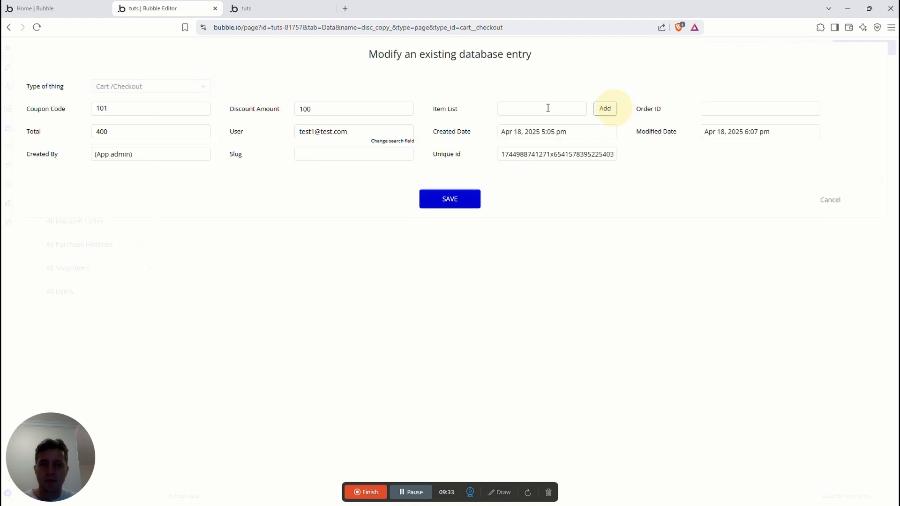
pyautogui.moveTo(134, 109); pyautogui.dragTo(68, 110)
pyautogui.press('BackSpace')
pyautogui.moveTo(333, 105); pyautogui.dragTo(249, 102)
pyautogui.press('BackSpace')
# - Copy the Unique id of the Cart /Checkout entry and save the entry's changes
pyautogui.click(502, 154)
pyautogui.doubleClick(503, 155)
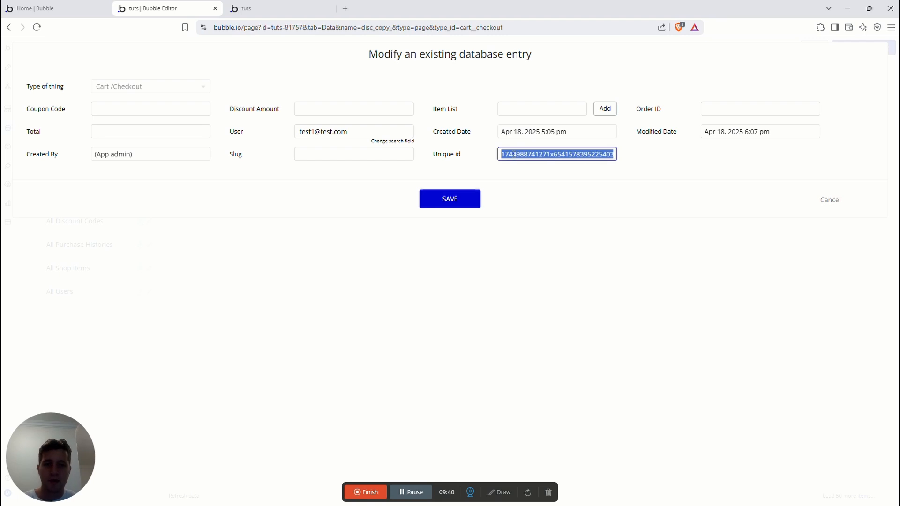
pyautogui.click(452, 208)
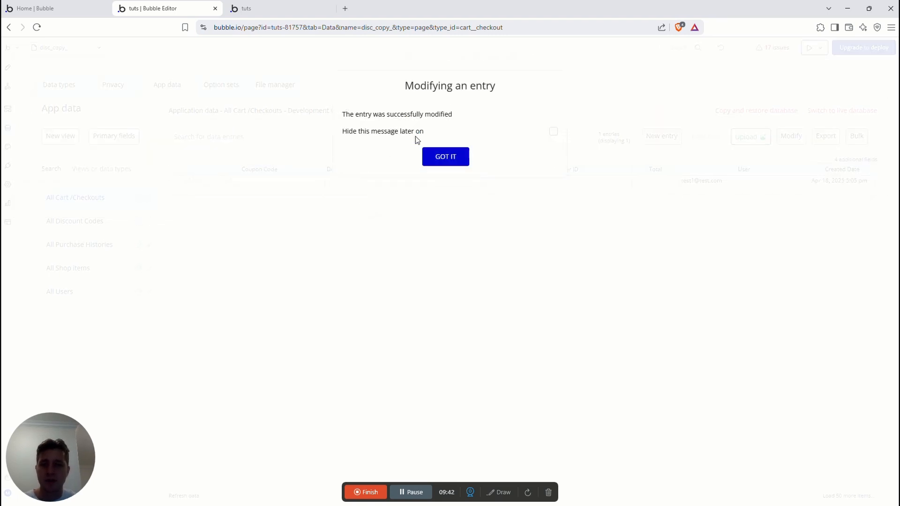
pyautogui.click(440, 157)
# - Paste the copied unique id into the test user's Cart / Checkout field in All Users and save the entry
pyautogui.click(70, 291)
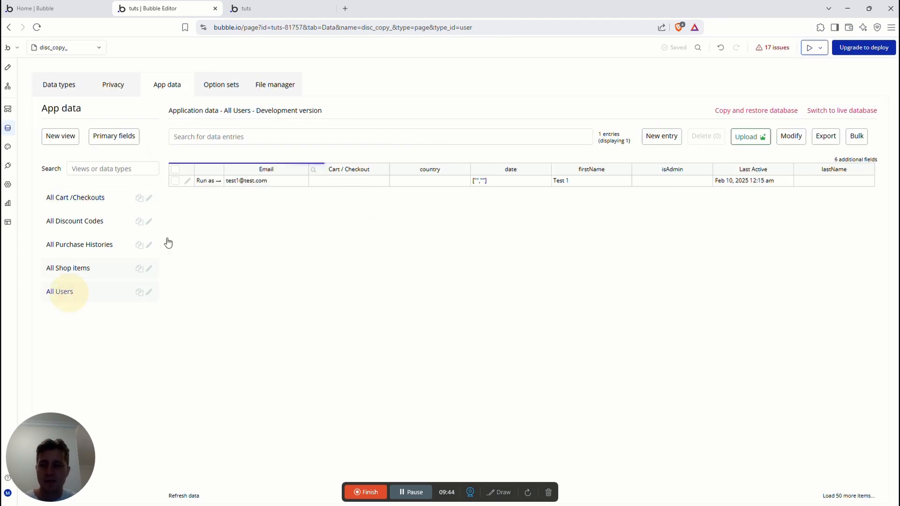
pyautogui.click(187, 182)
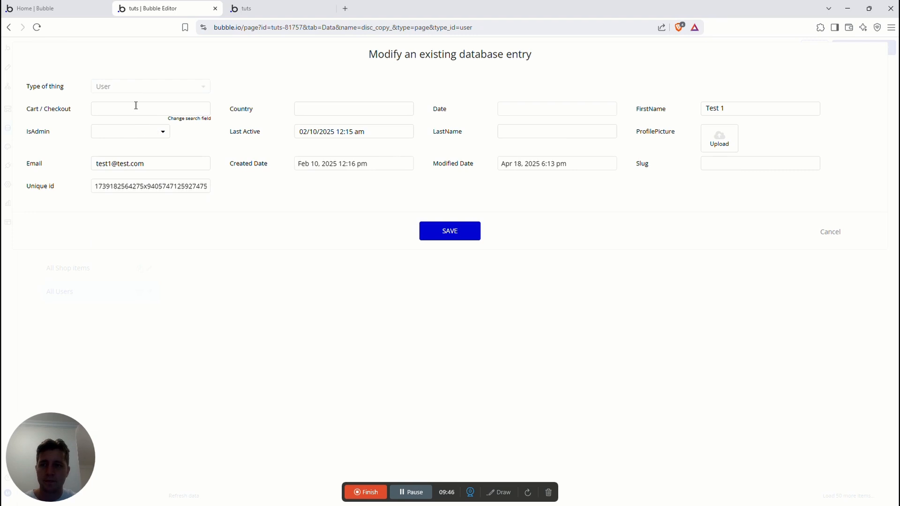
pyautogui.click(133, 108)
pyautogui.hotkey('ctrl', 'v')
pyautogui.click(130, 125)
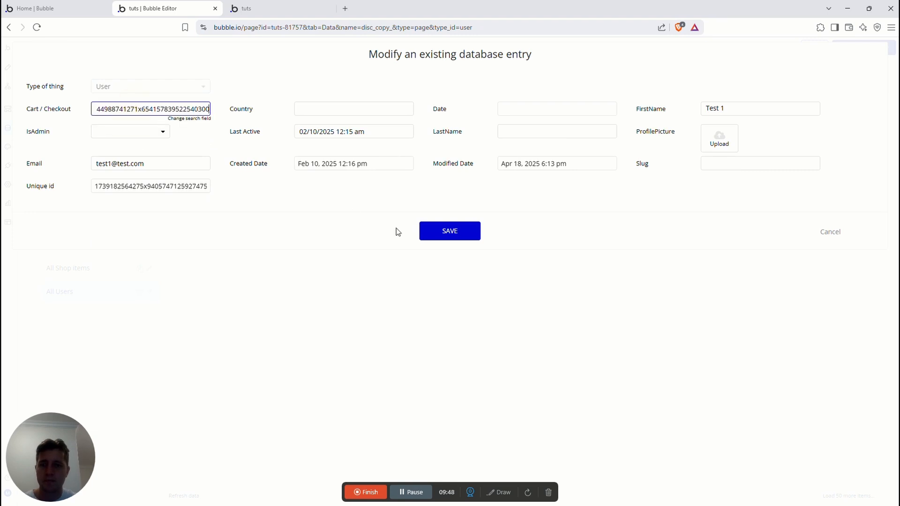
pyautogui.click(452, 232)
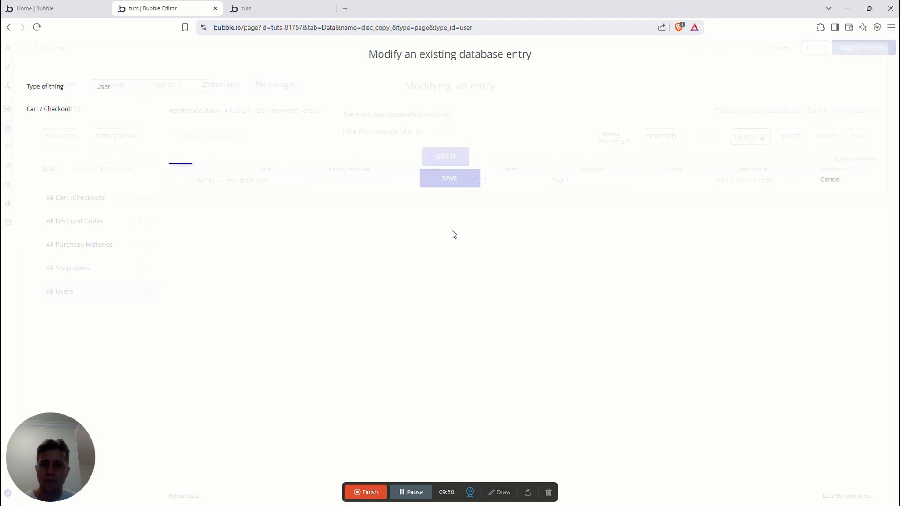
pyautogui.click(444, 155)
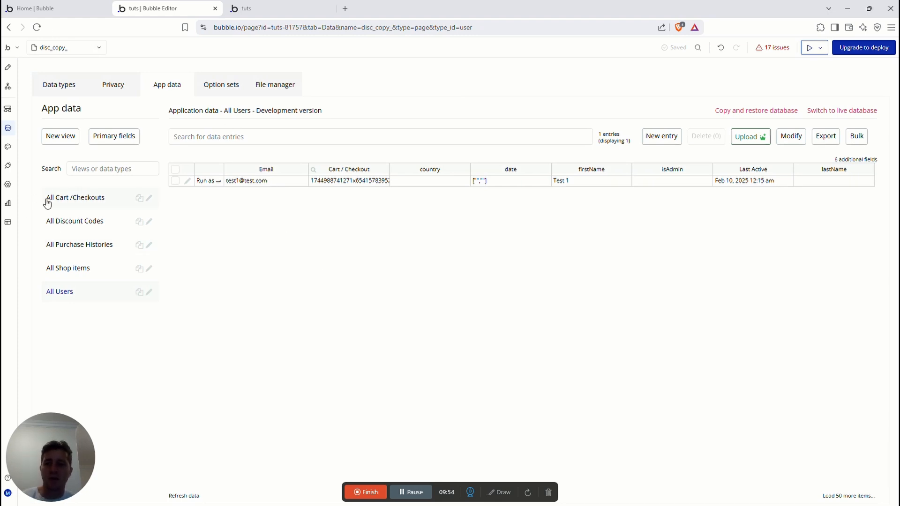
# - View the Discount Codes entries, return to the page design and examine the data source of the User section's checkout items repeating group
pyautogui.click(80, 222)
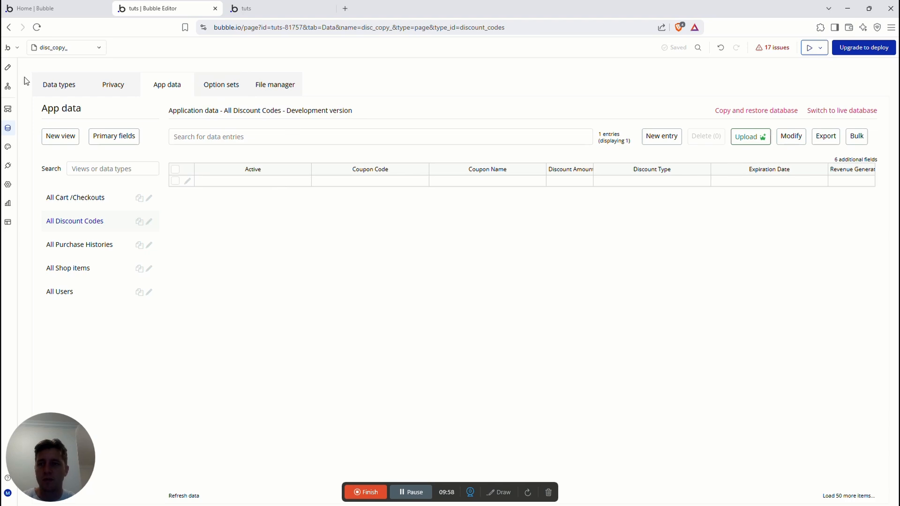
pyautogui.click(8, 67)
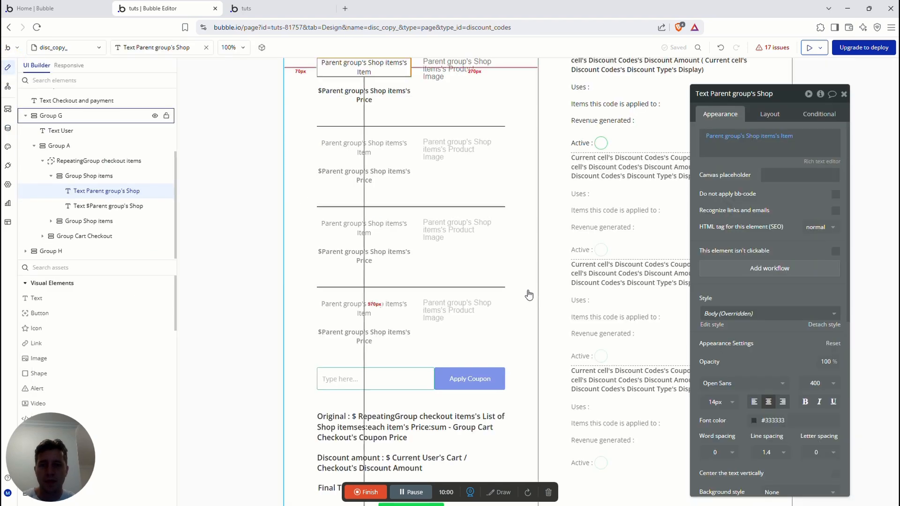
pyautogui.scroll(4, 528, 281)
pyautogui.scroll(-1, 404, 234)
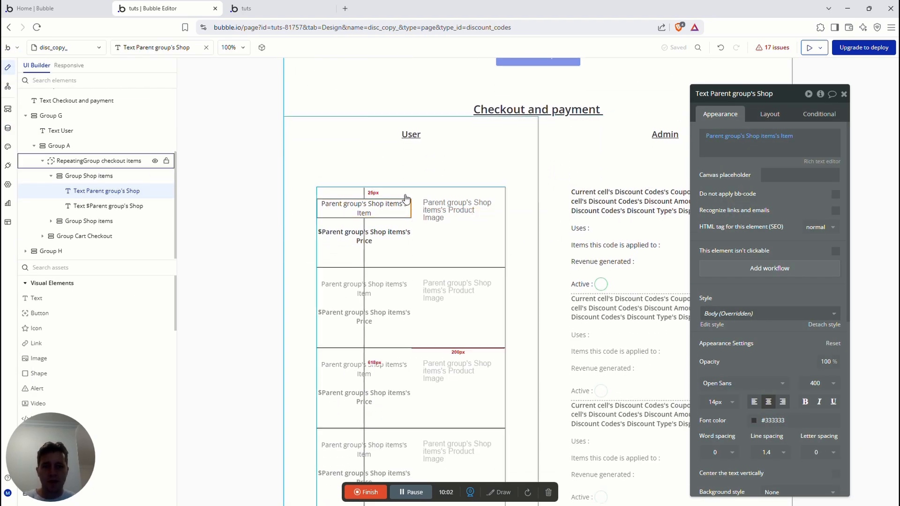
pyautogui.click(424, 185)
pyautogui.click(412, 135)
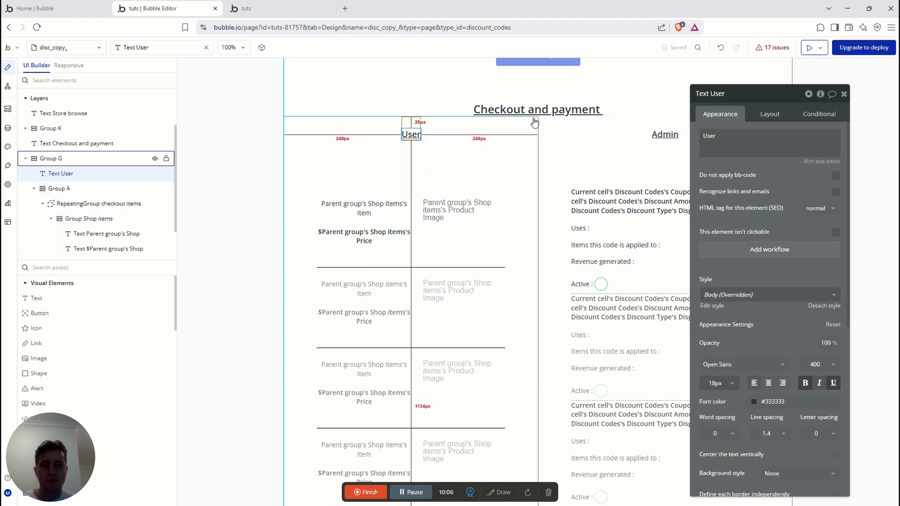
pyautogui.click(406, 255)
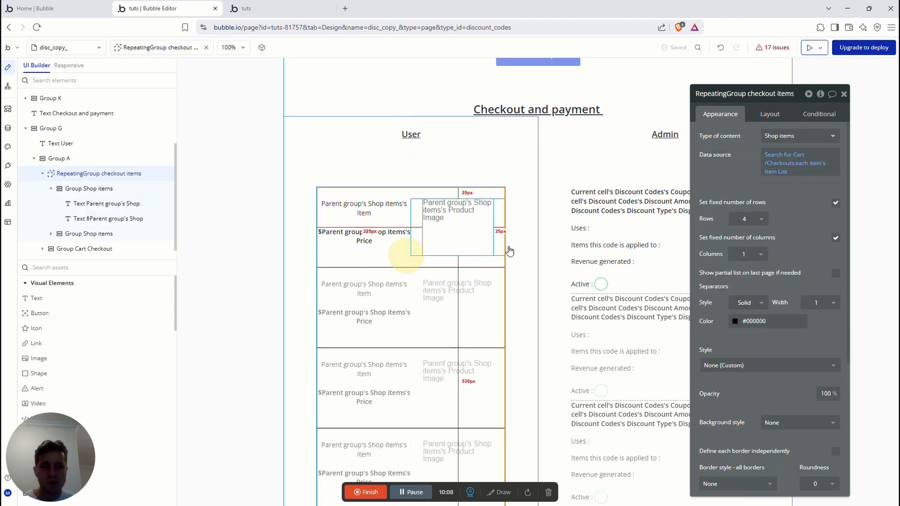
pyautogui.click(780, 159)
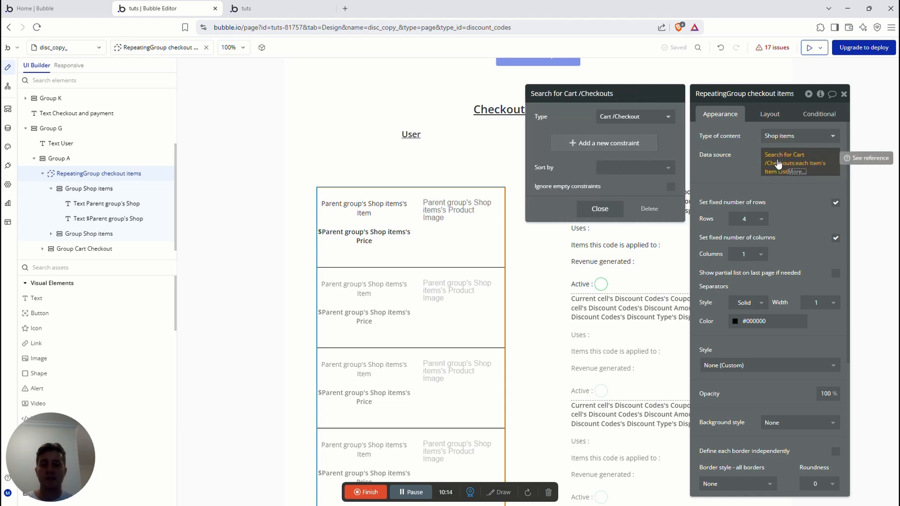
pyautogui.scroll(4, 469, 140)
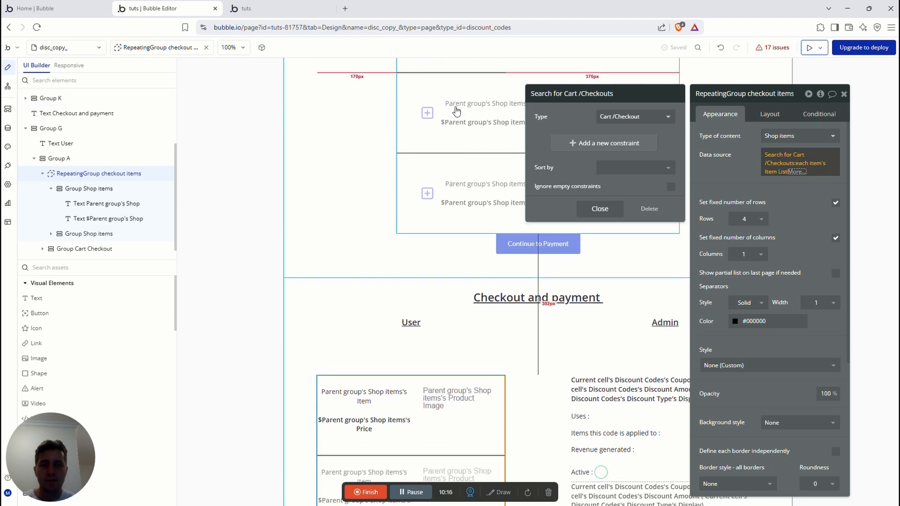
pyautogui.scroll(-2, 457, 112)
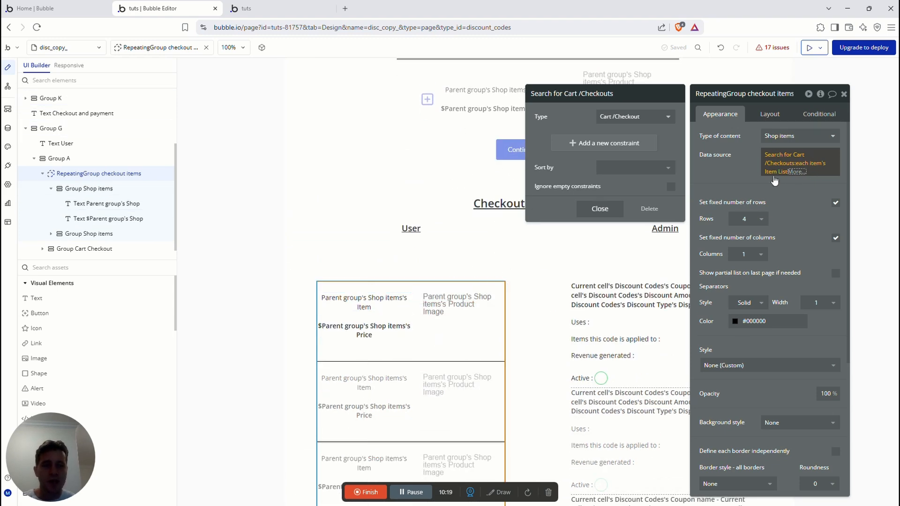
pyautogui.scroll(-2, 416, 253)
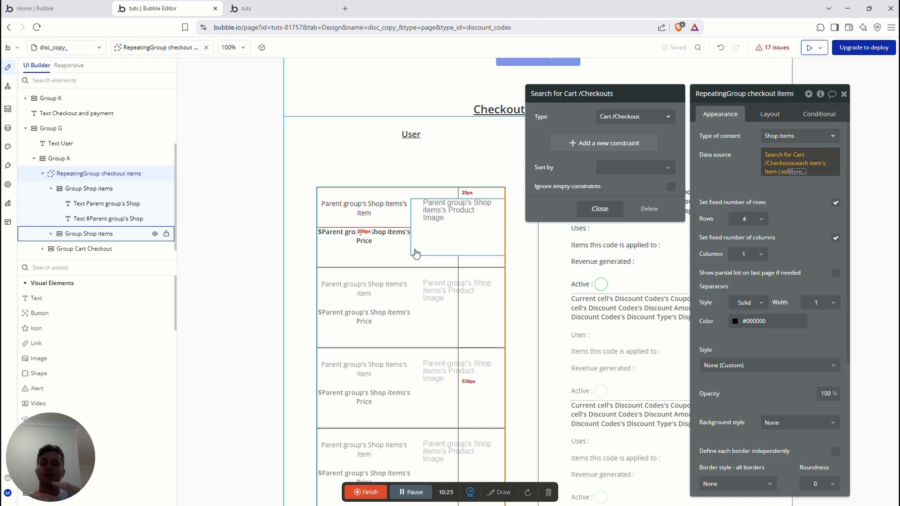
# - Examine the product image, item and price elements in the checkout repeating group and the coupon input below it
pyautogui.click(446, 226)
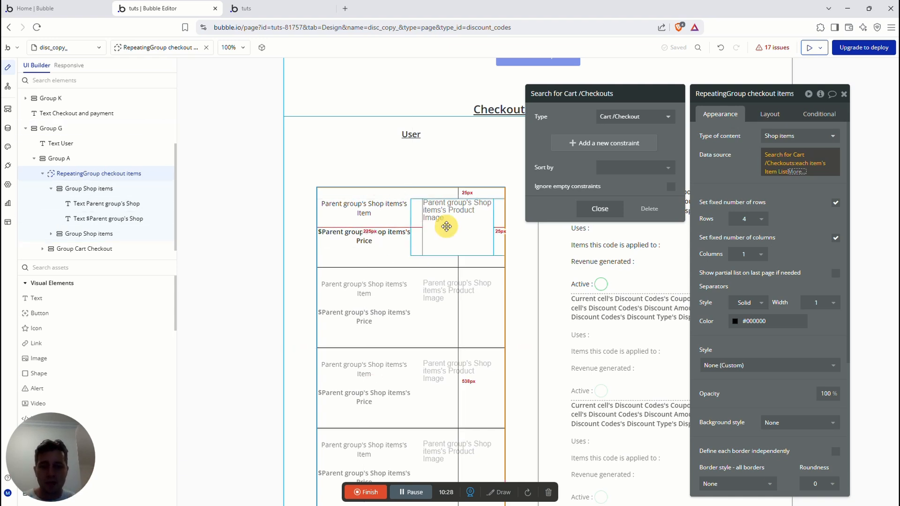
pyautogui.click(364, 215)
pyautogui.click(370, 234)
pyautogui.scroll(-3, 389, 309)
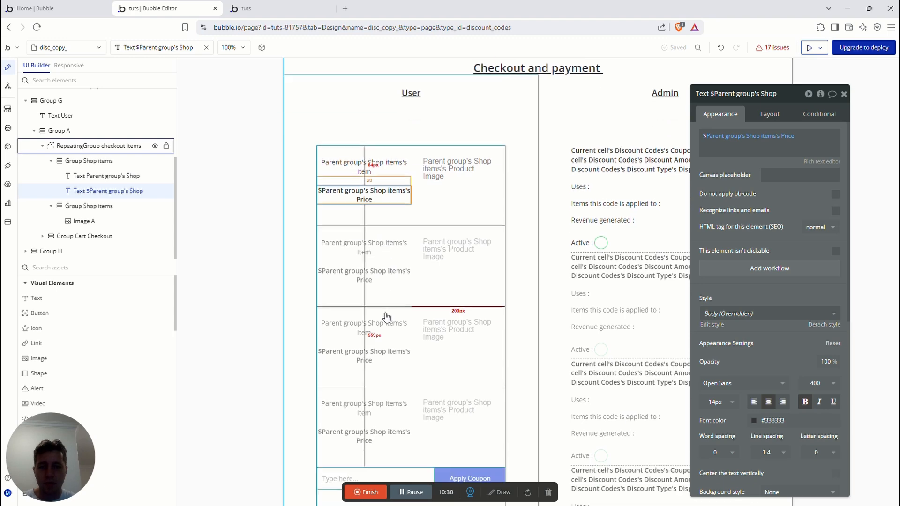
pyautogui.scroll(-1, 393, 197)
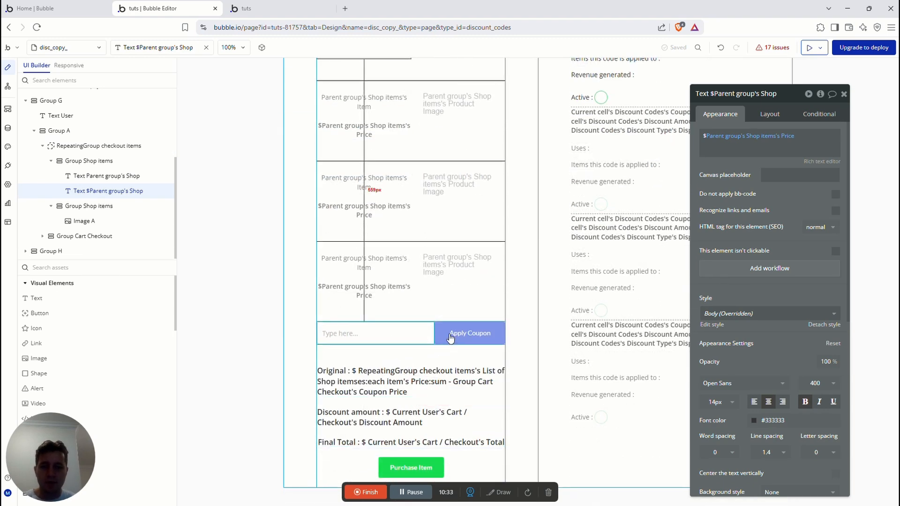
pyautogui.click(402, 331)
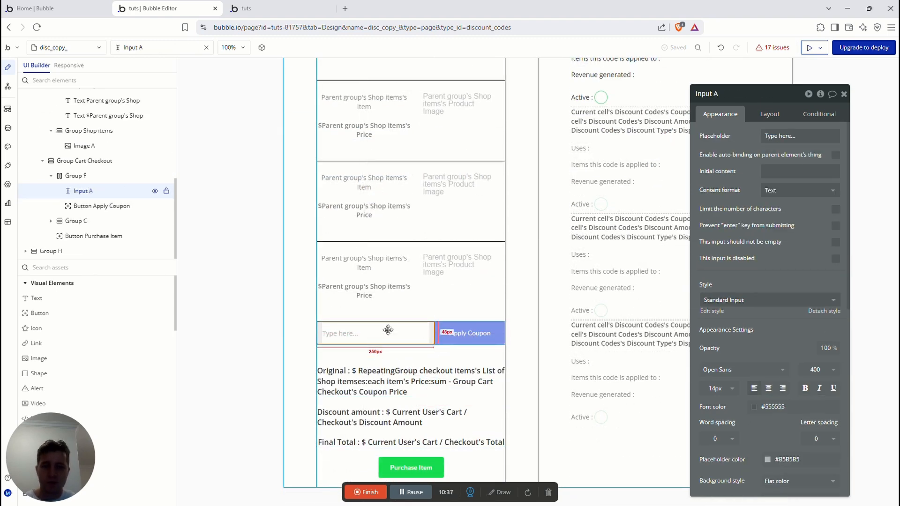
pyautogui.click(48, 271)
pyautogui.write('input')
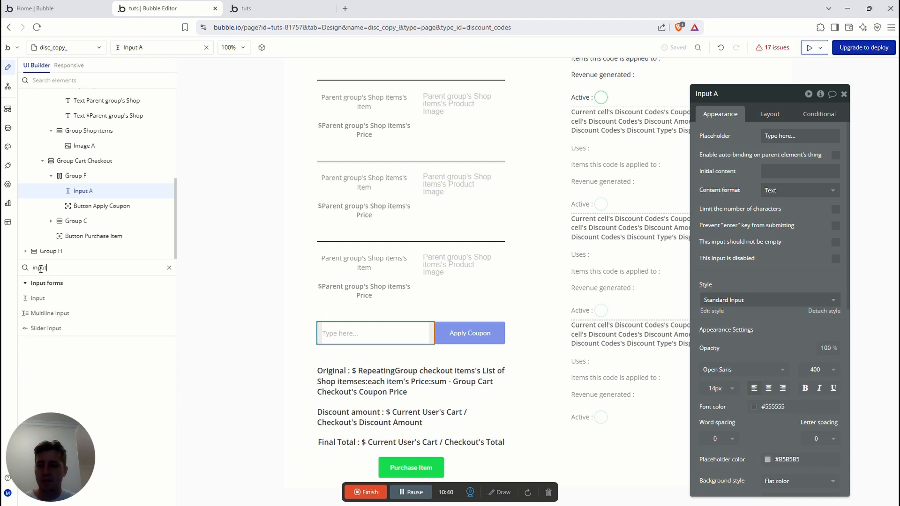
pyautogui.click(47, 299)
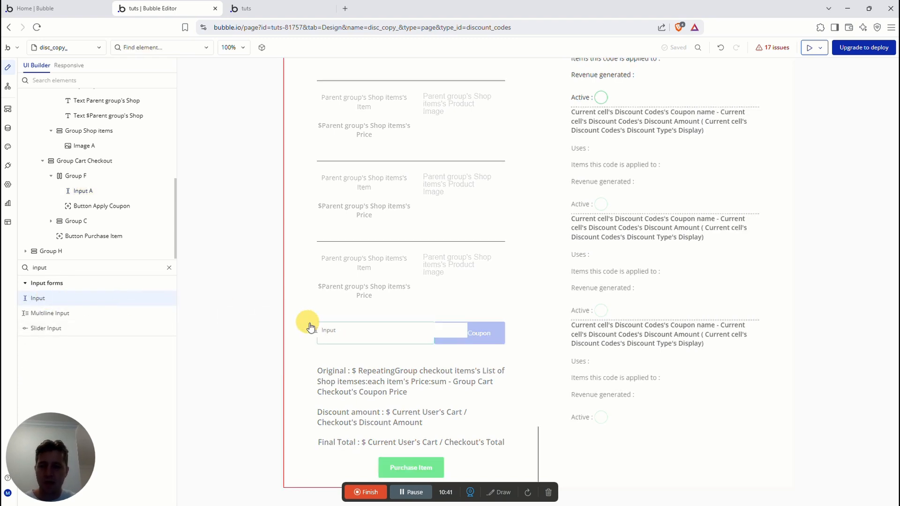
pyautogui.press('Escape')
# - Inspect the settings of the Apply Coupon button and look over the checkout items above it
pyautogui.click(457, 333)
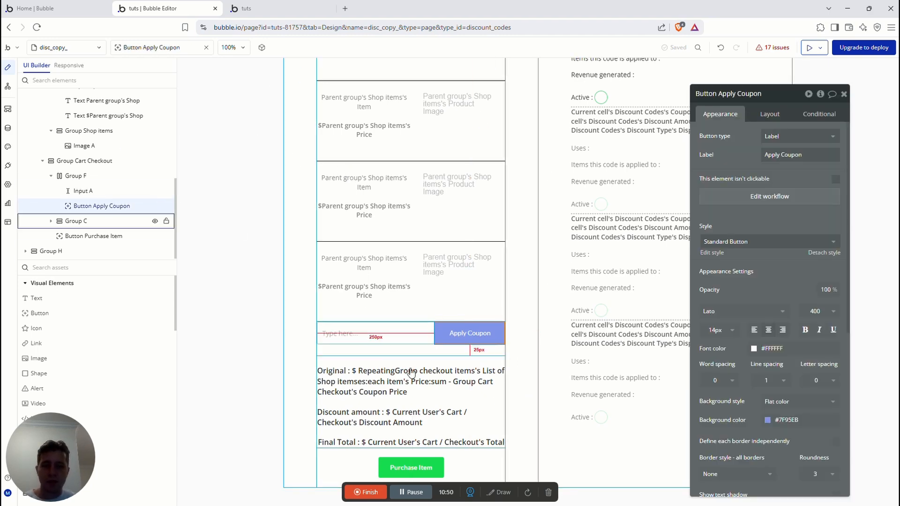
pyautogui.scroll(1, 452, 390)
pyautogui.scroll(3, 453, 390)
pyautogui.scroll(-4, 365, 296)
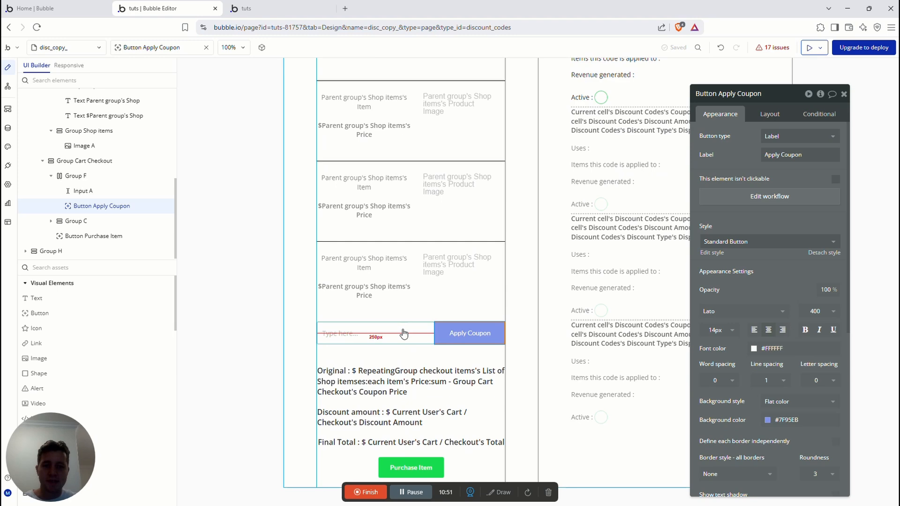
# - In the Discount Codes entry, set Active to yes, Coupon Code to 202, Coupon Name to Test Coupon, Discount Amount to 10 and Discount Type to Percentage Value
pyautogui.click(7, 134)
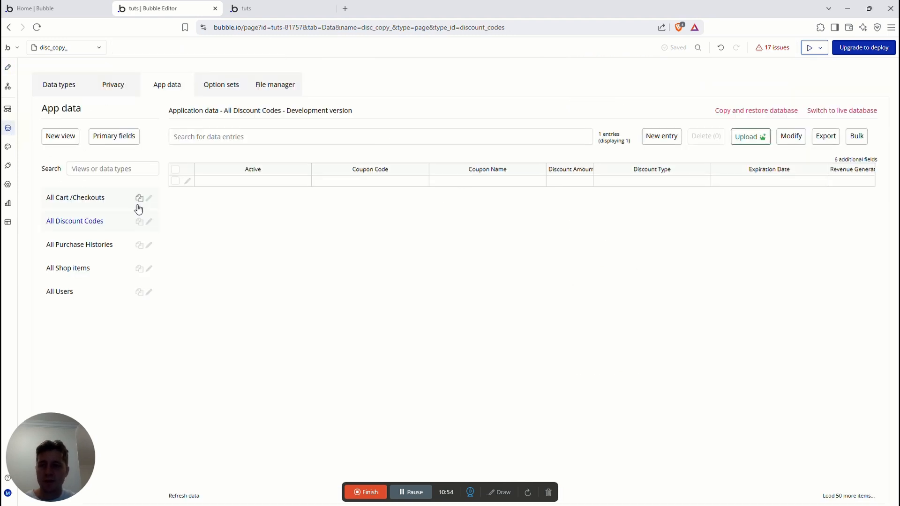
pyautogui.click(188, 182)
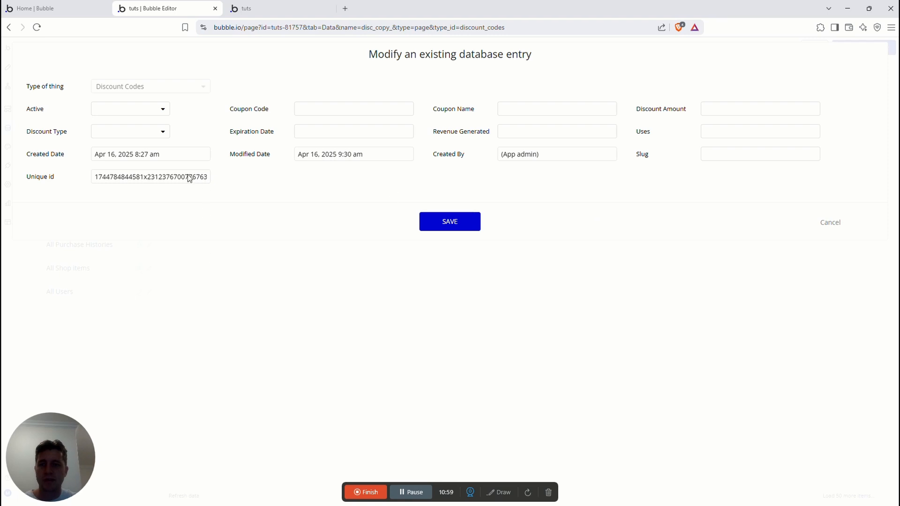
pyautogui.click(131, 111)
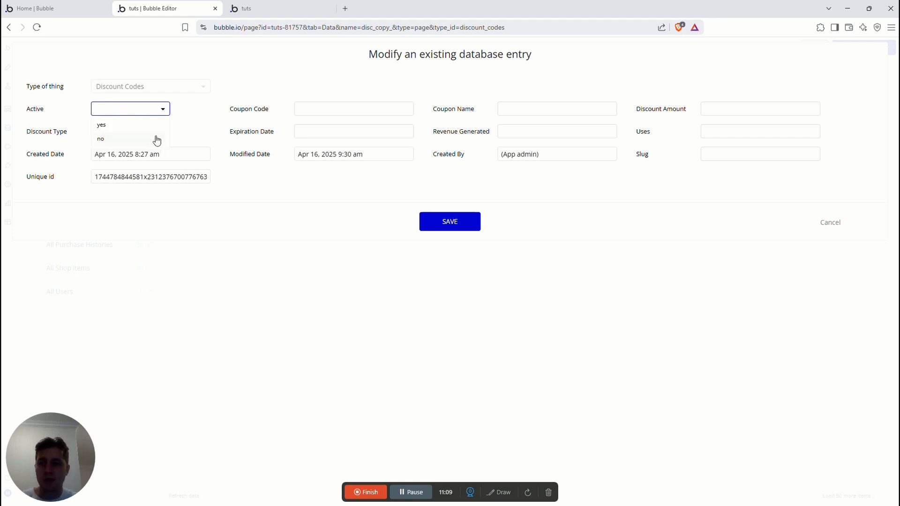
pyautogui.click(114, 126)
pyautogui.click(324, 106)
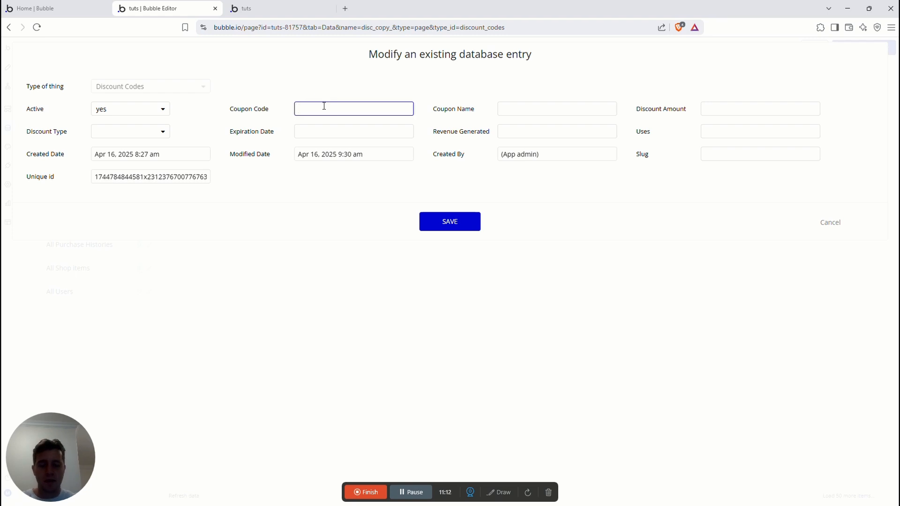
pyautogui.click(530, 112)
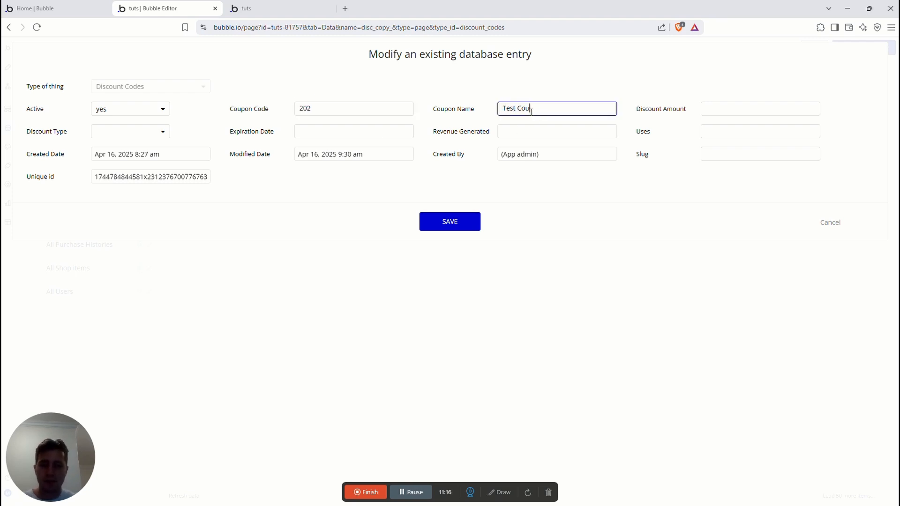
pyautogui.click(722, 107)
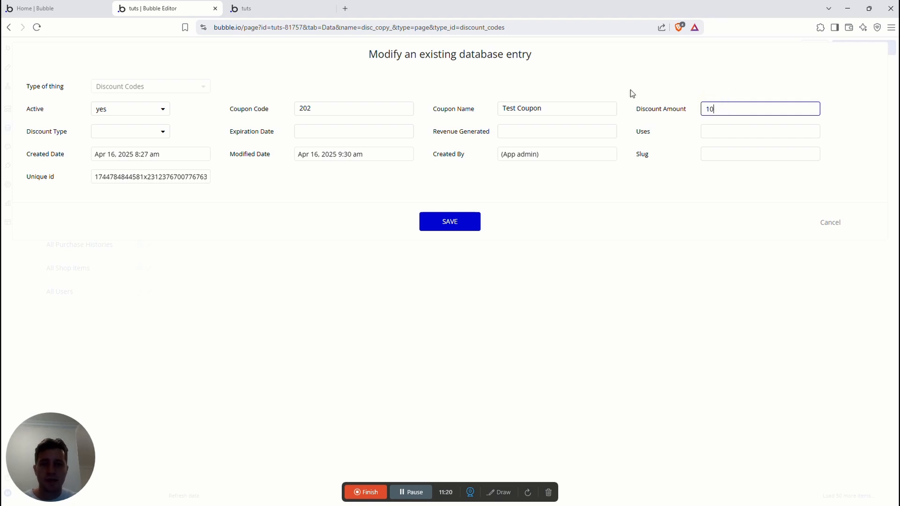
pyautogui.click(136, 132)
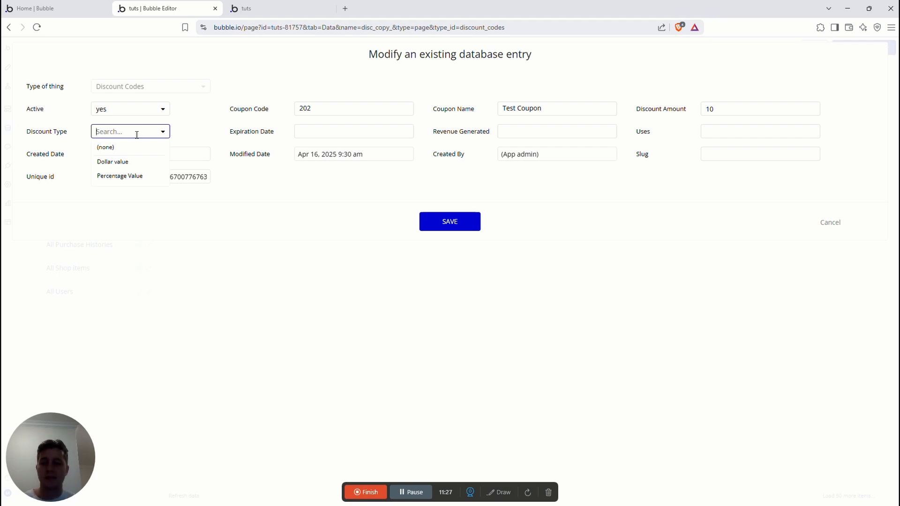
pyautogui.click(115, 180)
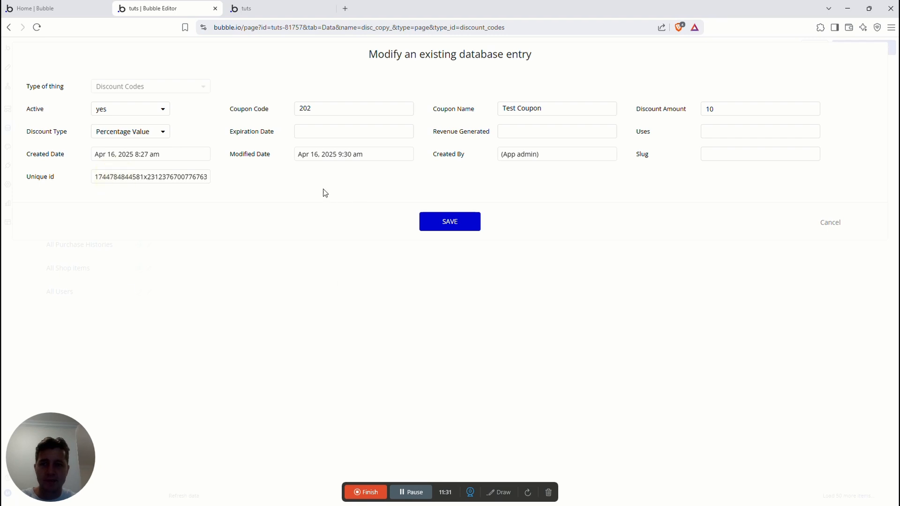
# - Set the discount code entry's Expiration Date to 06/01/2025 12:00 am and save the entry
pyautogui.click(311, 133)
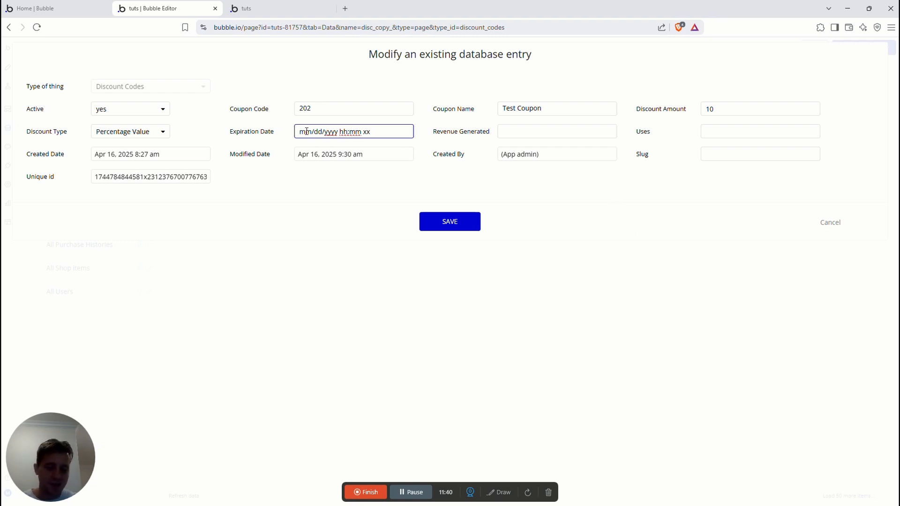
pyautogui.write('06/')
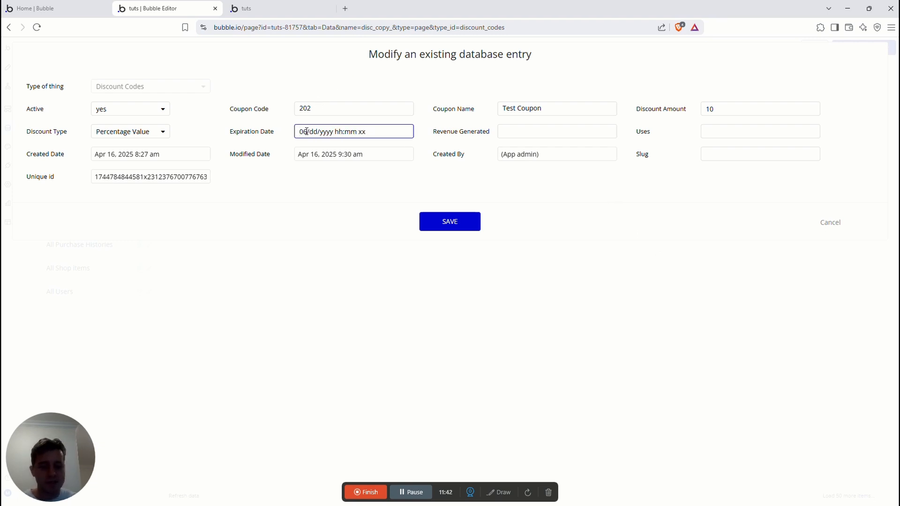
pyautogui.write('01/')
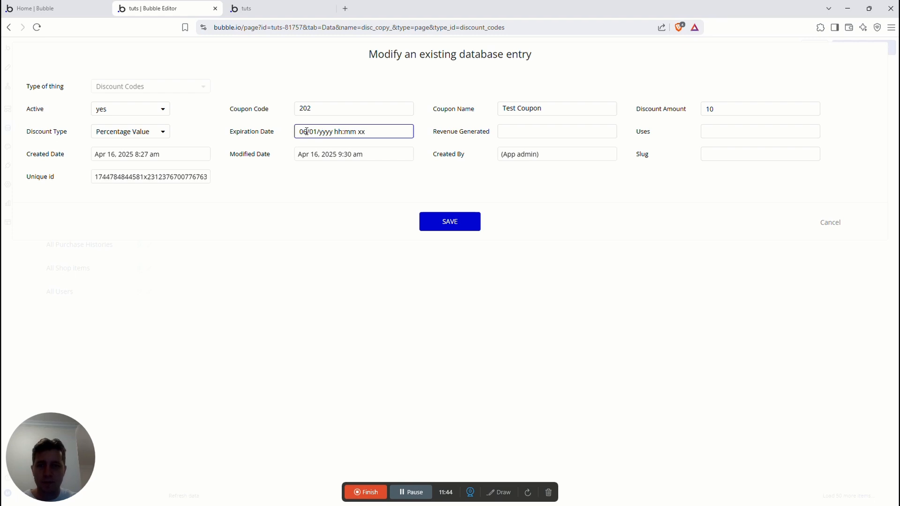
pyautogui.write('2025 ')
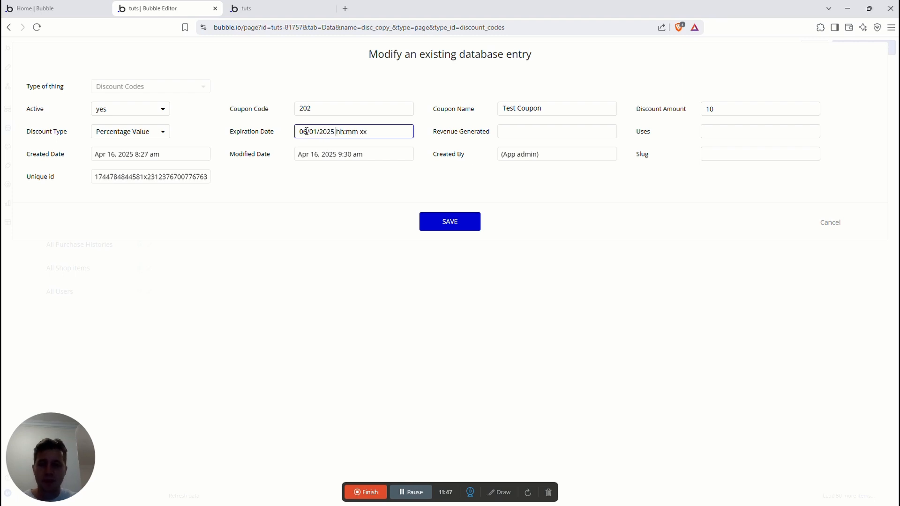
pyautogui.write('12:00 am')
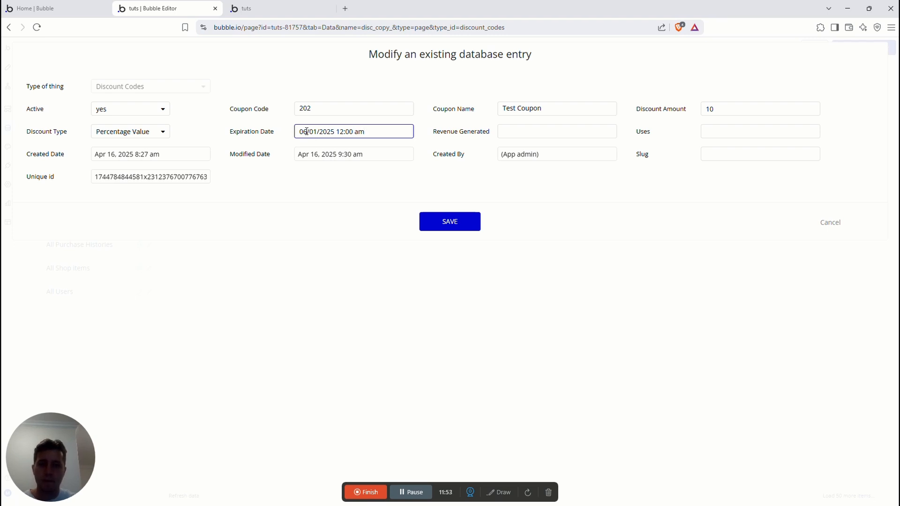
pyautogui.click(530, 130)
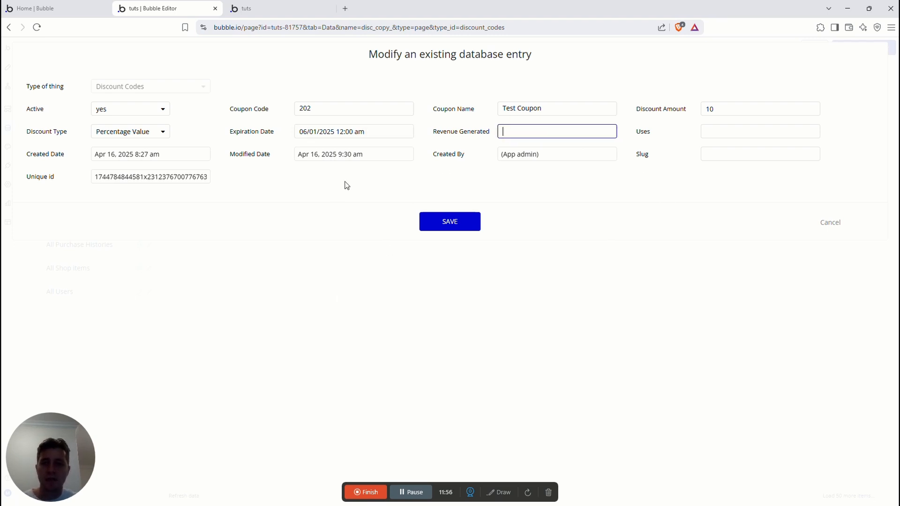
pyautogui.click(440, 221)
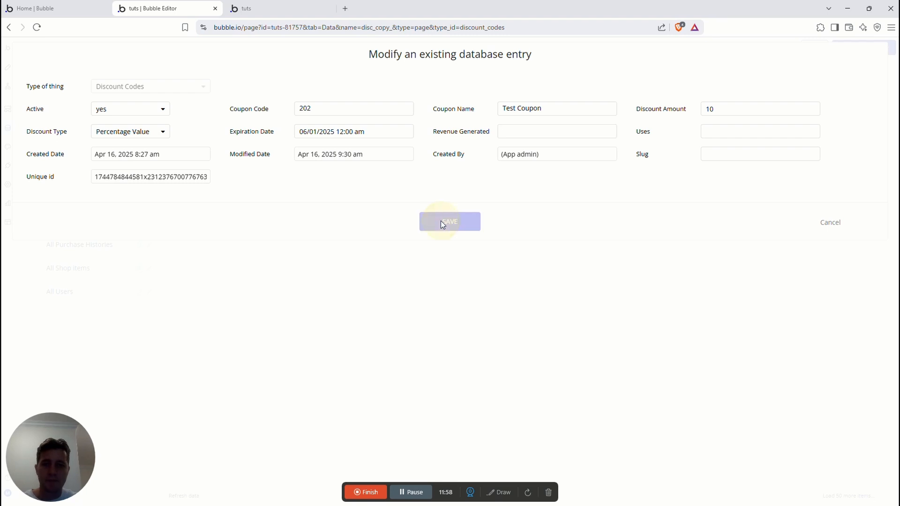
pyautogui.click(445, 159)
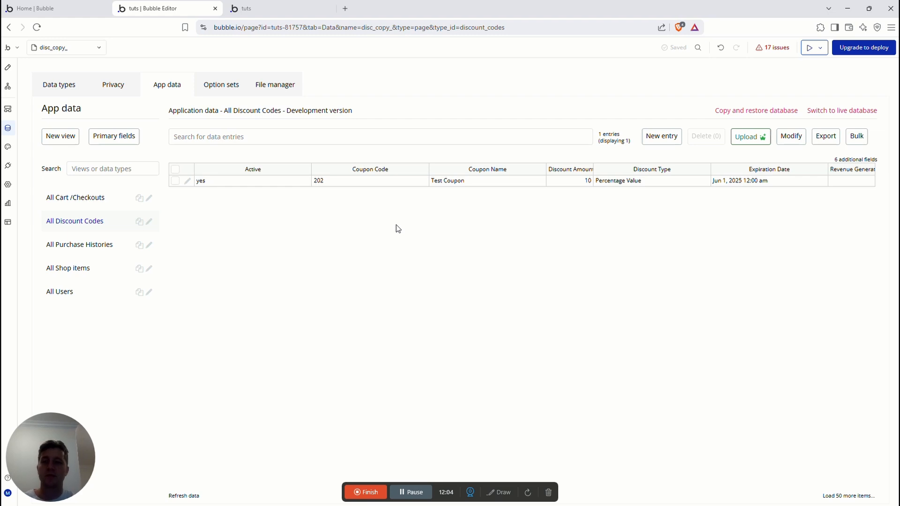
# - Switch to the app preview, reload the page and enter 202 in the coupon input of the User checkout section
pyautogui.click(276, 8)
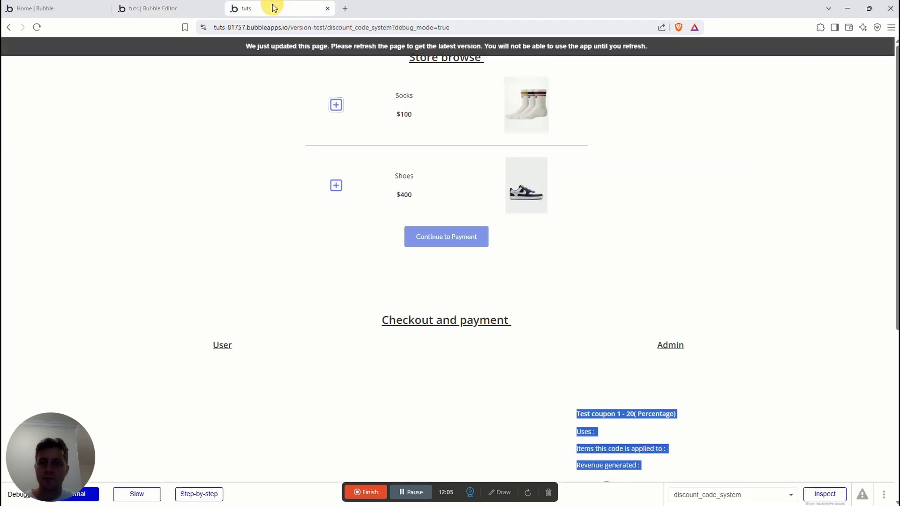
pyautogui.click(36, 27)
pyautogui.scroll(-2, 426, 197)
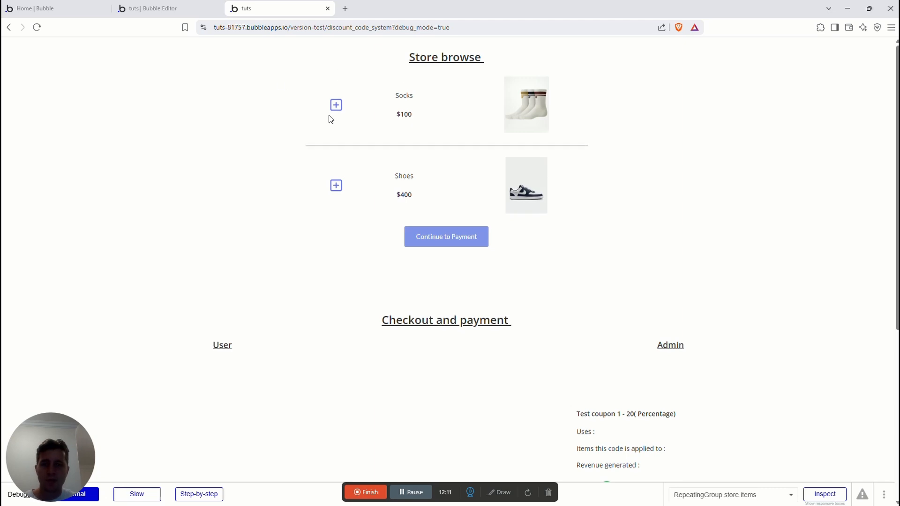
pyautogui.scroll(-6, 249, 249)
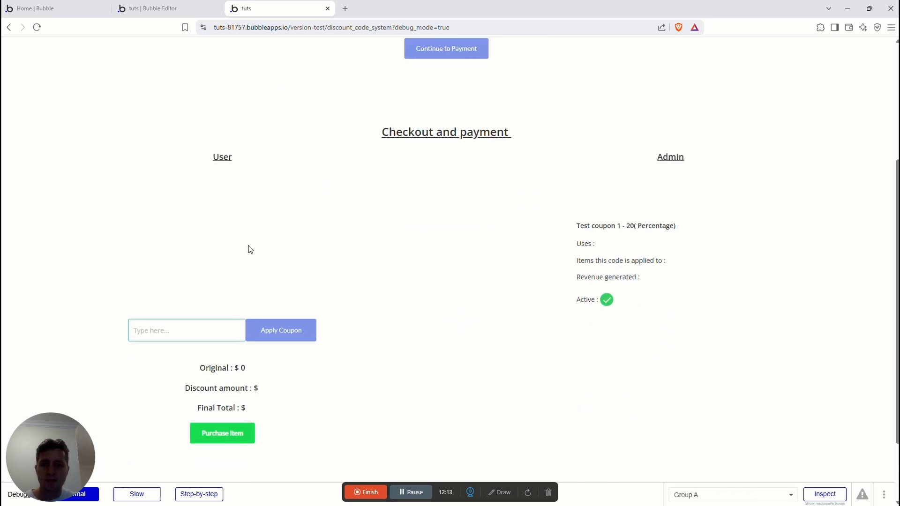
pyautogui.moveTo(122, 221); pyautogui.dragTo(328, 343)
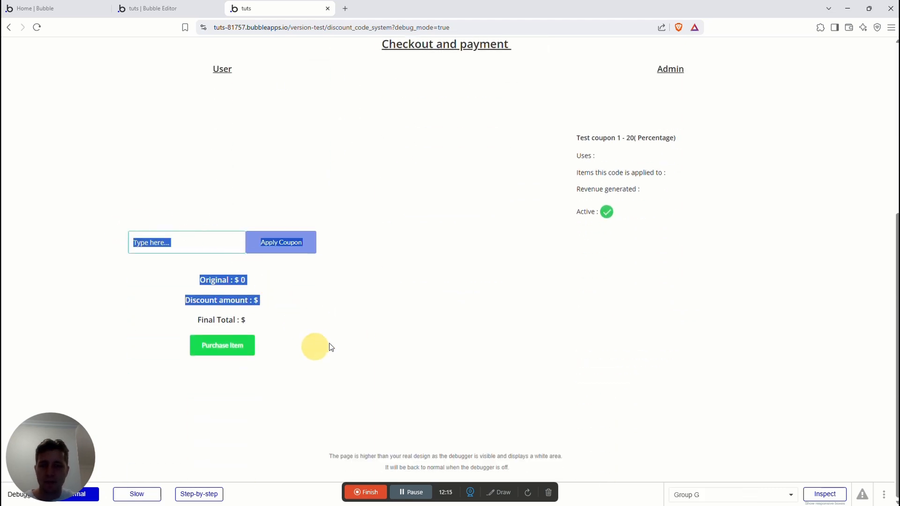
pyautogui.click(378, 322)
pyautogui.click(185, 240)
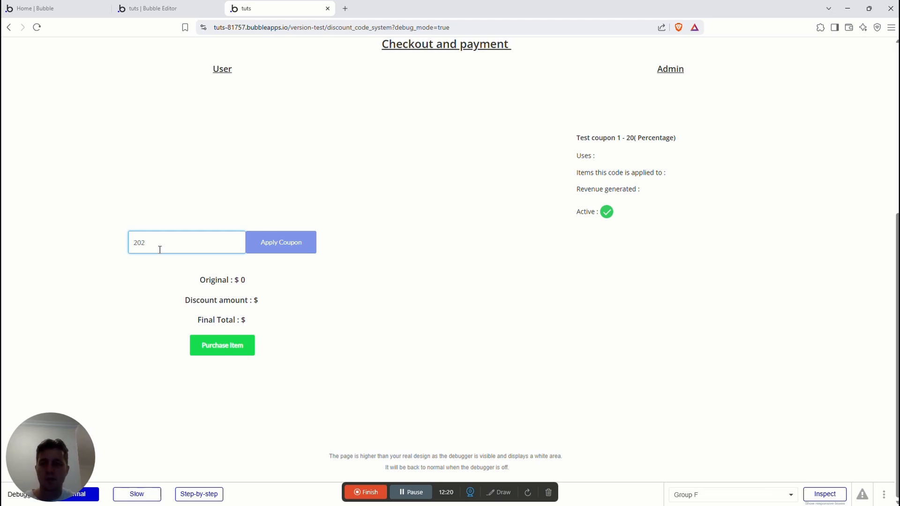
# - Check the saved discount code entry, then examine the Original, Discount amount and Final Total lines in the preview's checkout
pyautogui.click(165, 3)
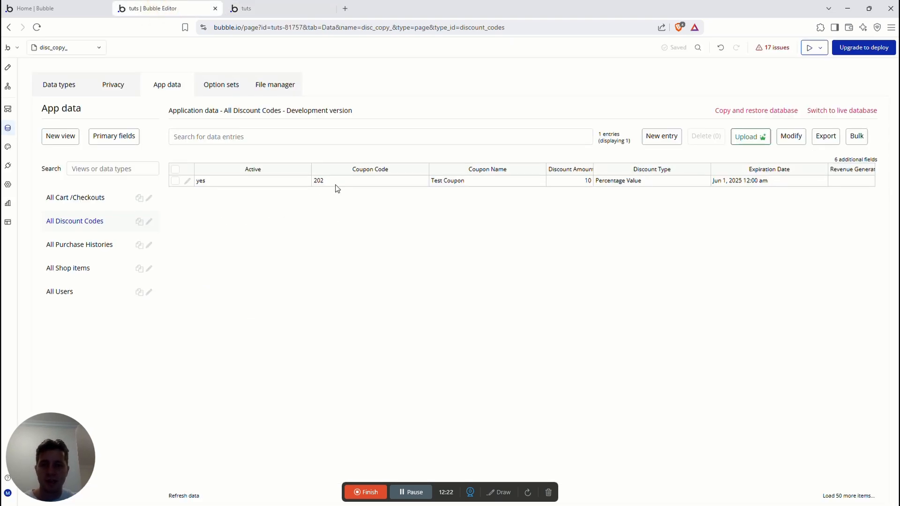
pyautogui.click(255, 7)
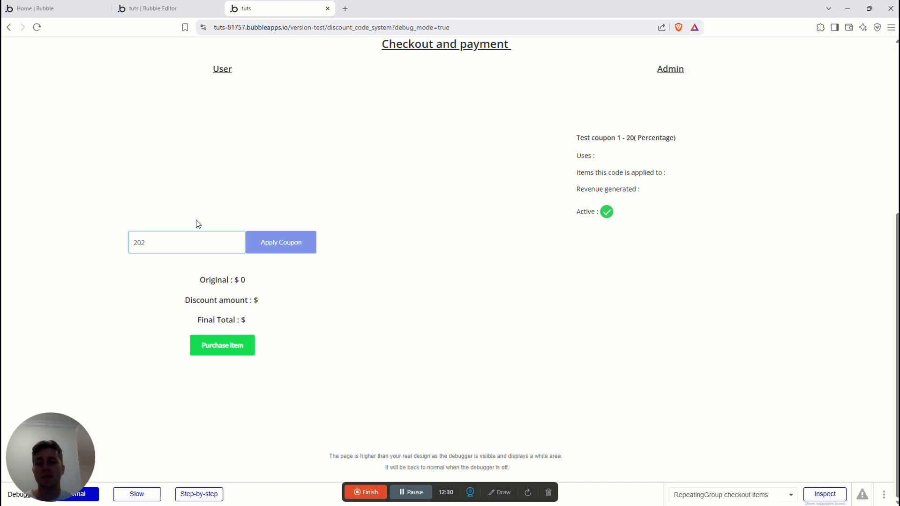
pyautogui.moveTo(245, 280); pyautogui.dragTo(205, 280)
pyautogui.moveTo(260, 300); pyautogui.dragTo(185, 300)
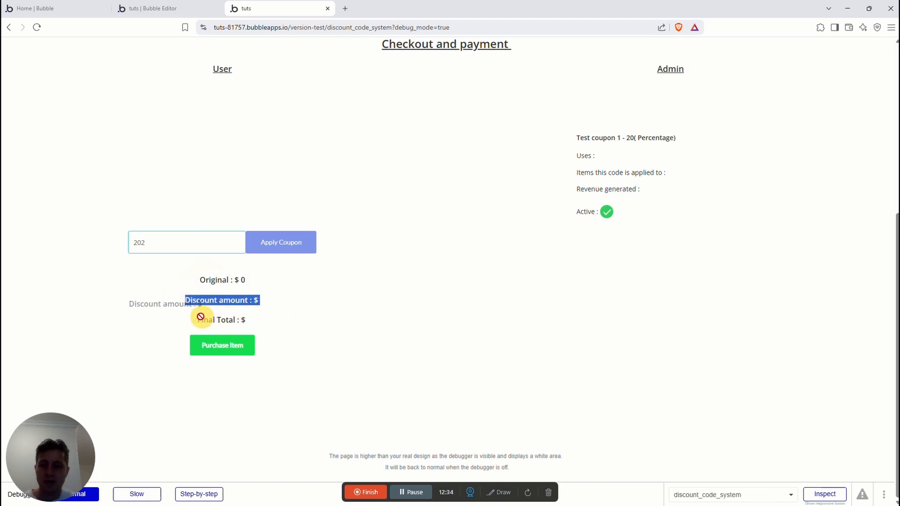
pyautogui.moveTo(258, 320); pyautogui.dragTo(194, 319)
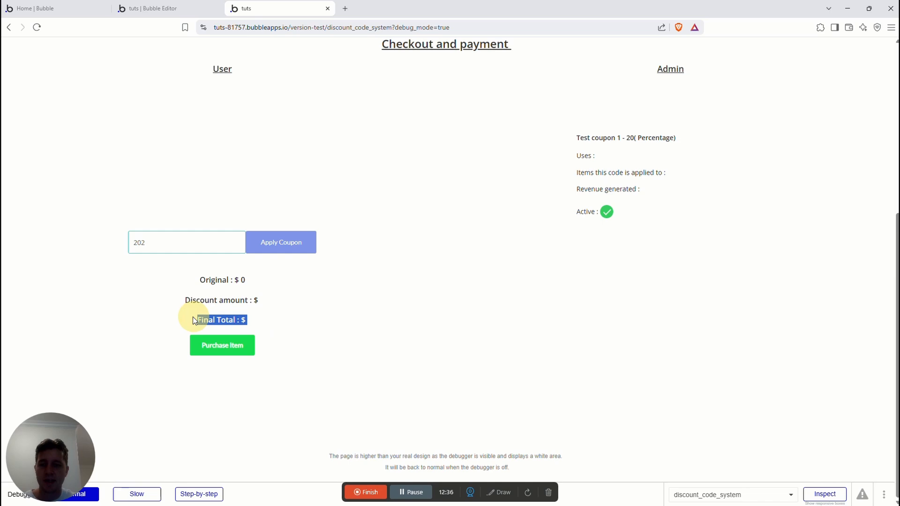
# - Return to the page design and examine the Original price text and the checkout items repeating group's data source
pyautogui.click(142, 11)
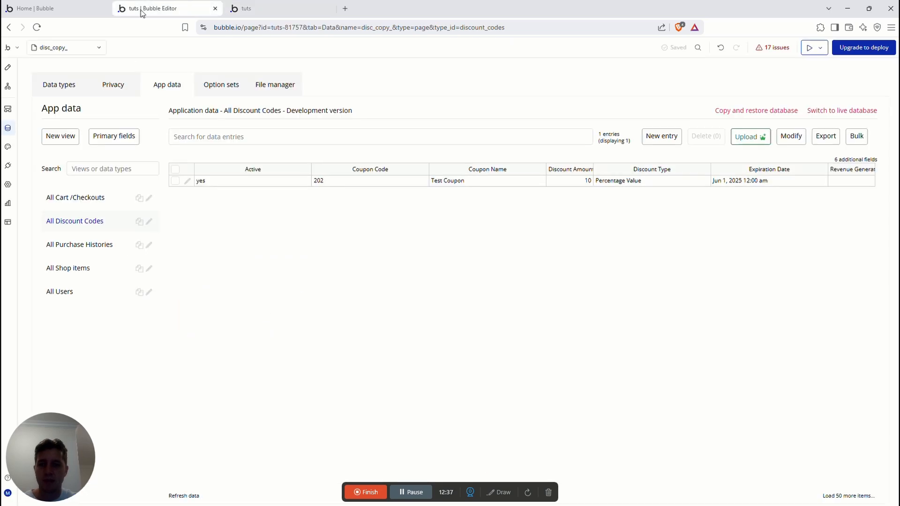
pyautogui.click(7, 67)
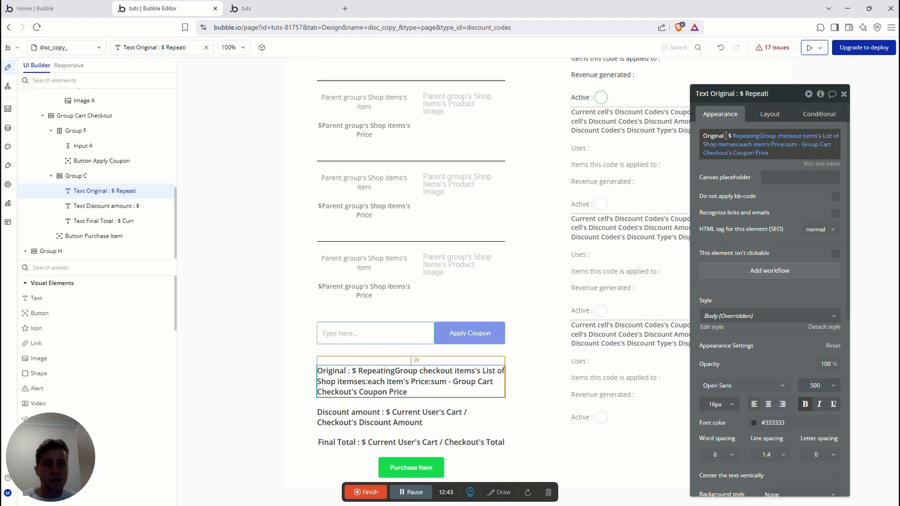
pyautogui.scroll(2, 477, 201)
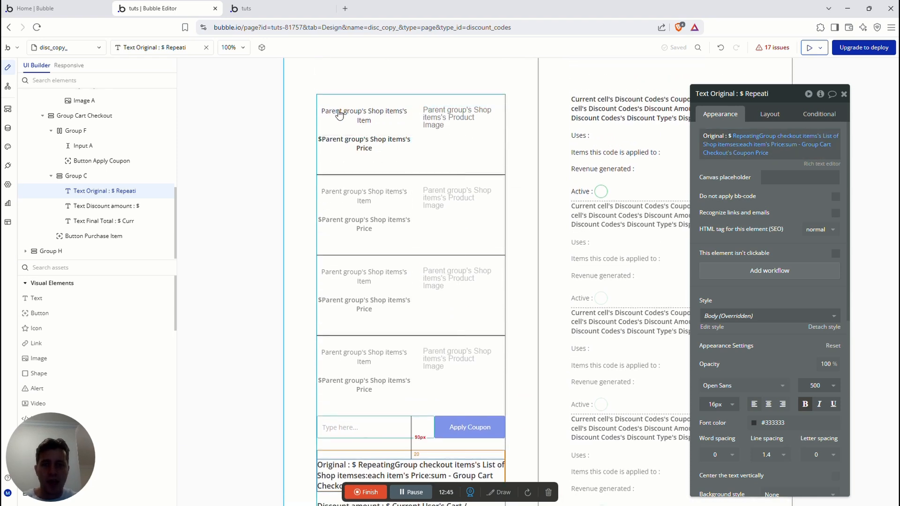
pyautogui.click(373, 96)
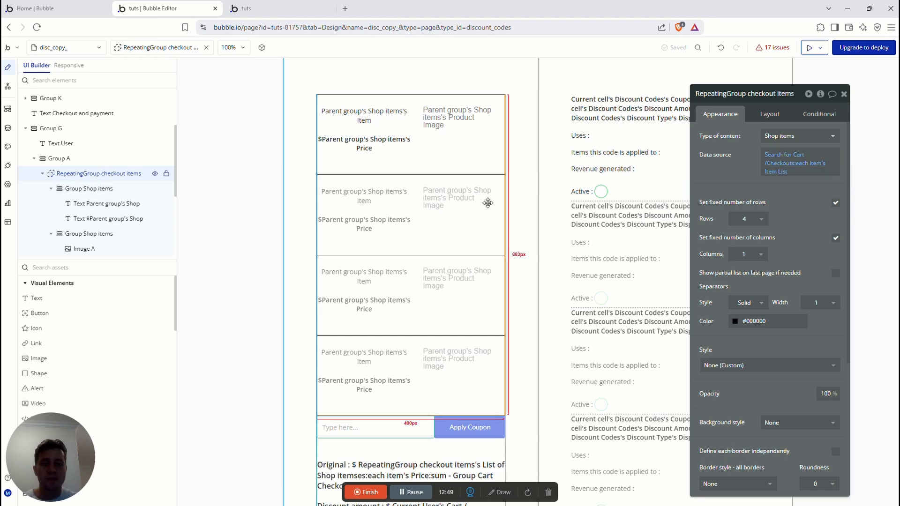
pyautogui.scroll(4, 493, 207)
pyautogui.scroll(-6, 493, 208)
# - Remove the subtraction of Group Cart Checkout's Coupon Price from the Original text, so its expression ends at each item's Price:sum
pyautogui.click(402, 380)
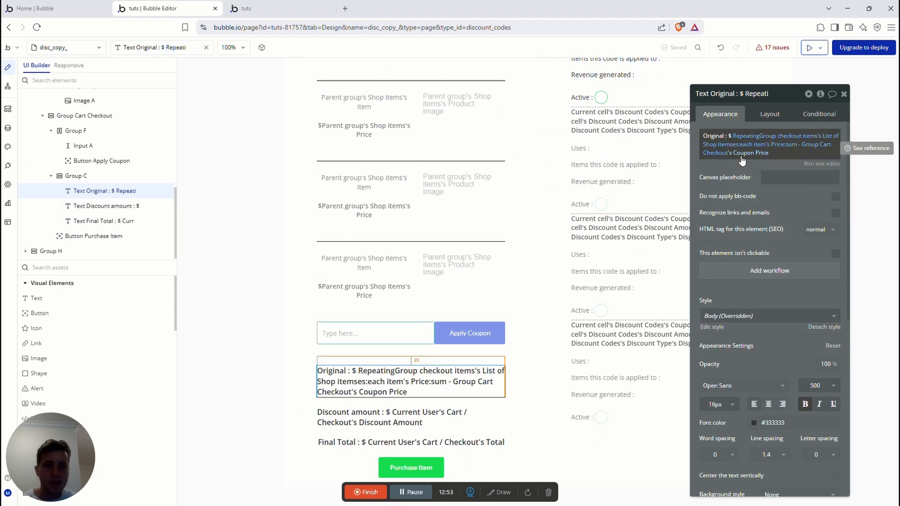
pyautogui.click(815, 149)
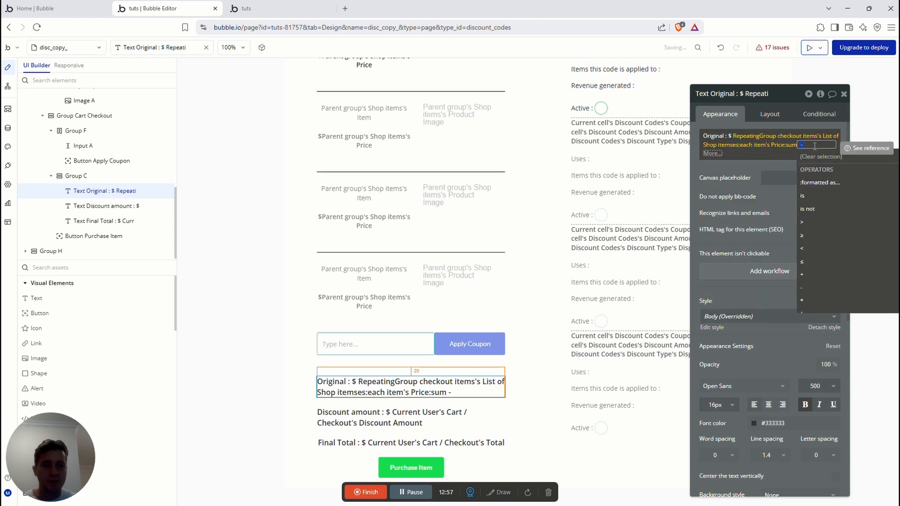
pyautogui.press('BackSpace')
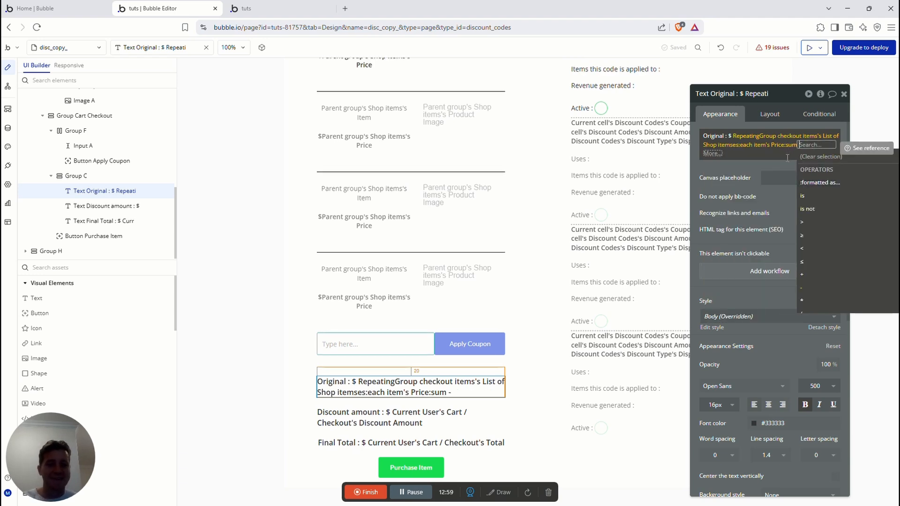
pyautogui.press('BackSpace')
pyautogui.click(741, 174)
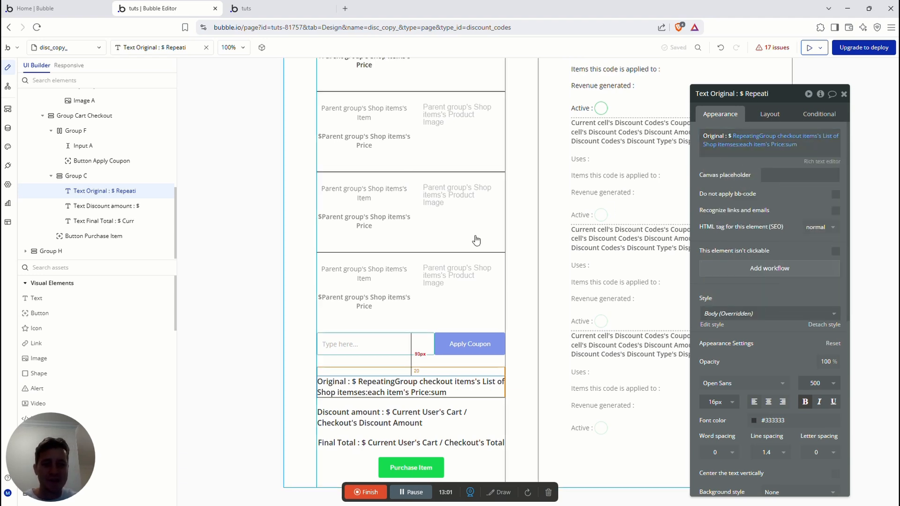
pyautogui.scroll(3, 390, 164)
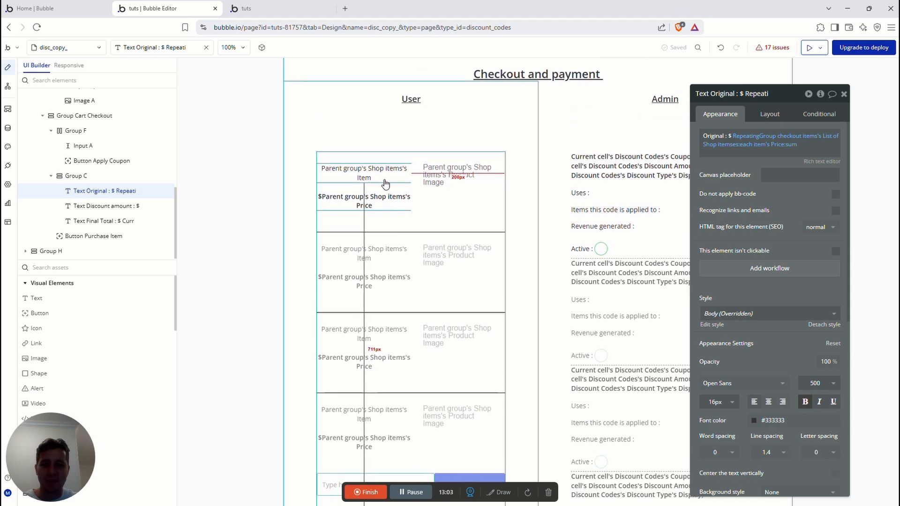
pyautogui.scroll(-3, 398, 262)
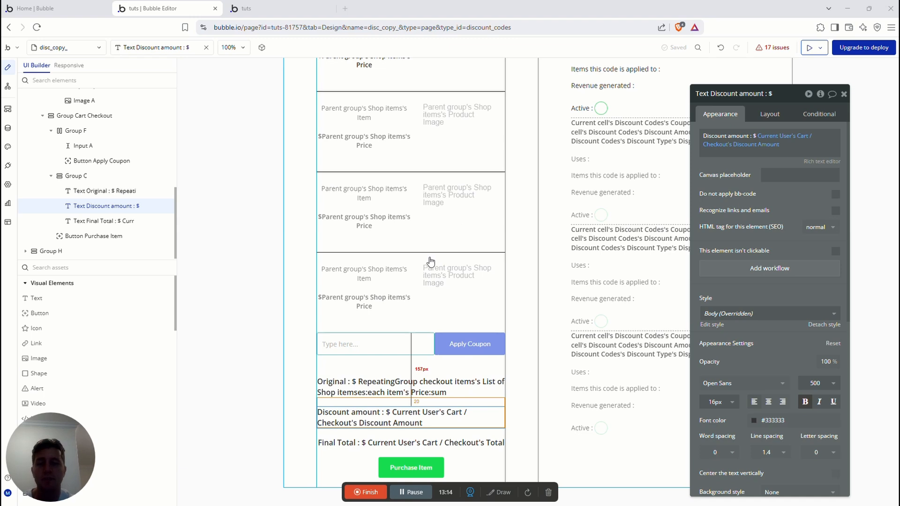
# - Open the Apply Coupon button's workflow and examine its first Make changes to Cart /Checkout action
pyautogui.scroll(2, 435, 323)
pyautogui.scroll(-2, 423, 322)
pyautogui.scroll(-1, 423, 323)
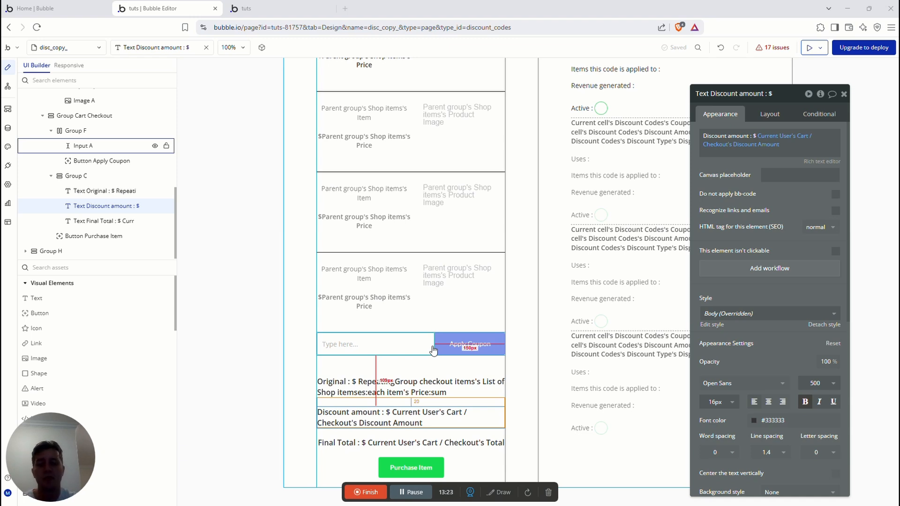
pyautogui.click(469, 343)
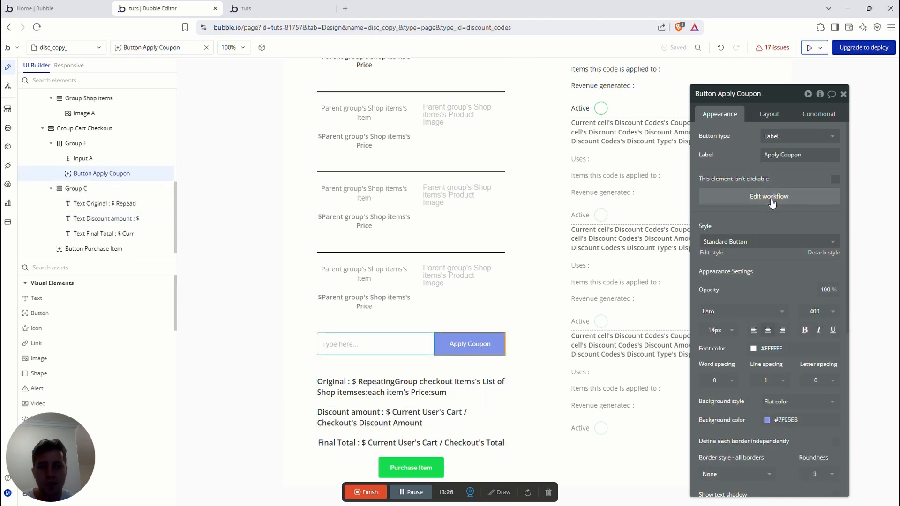
pyautogui.click(776, 205)
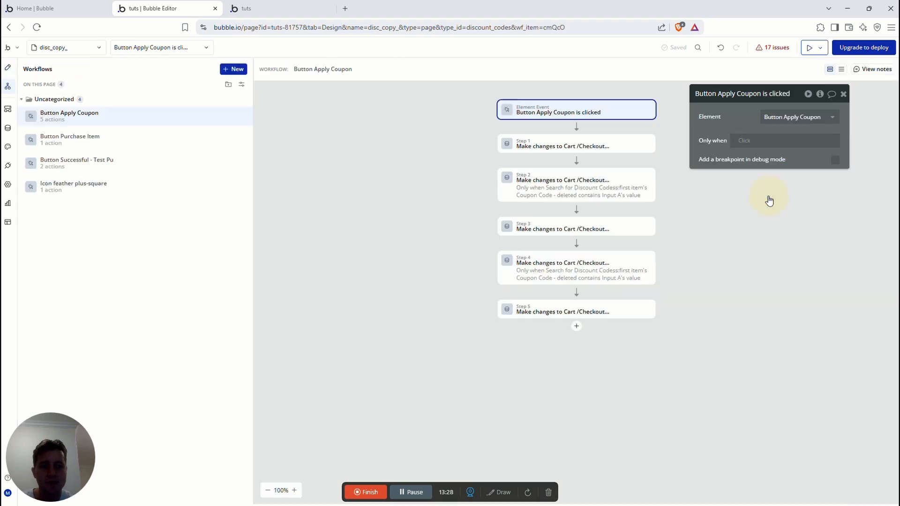
pyautogui.click(539, 148)
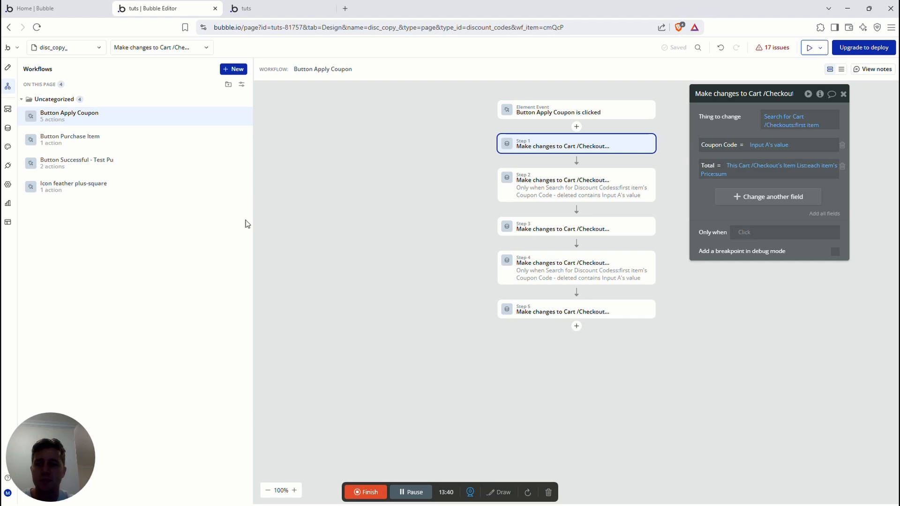
# - Switch to the app preview, reload the page and add the Socks to the cart
pyautogui.click(305, 12)
pyautogui.scroll(6, 446, 327)
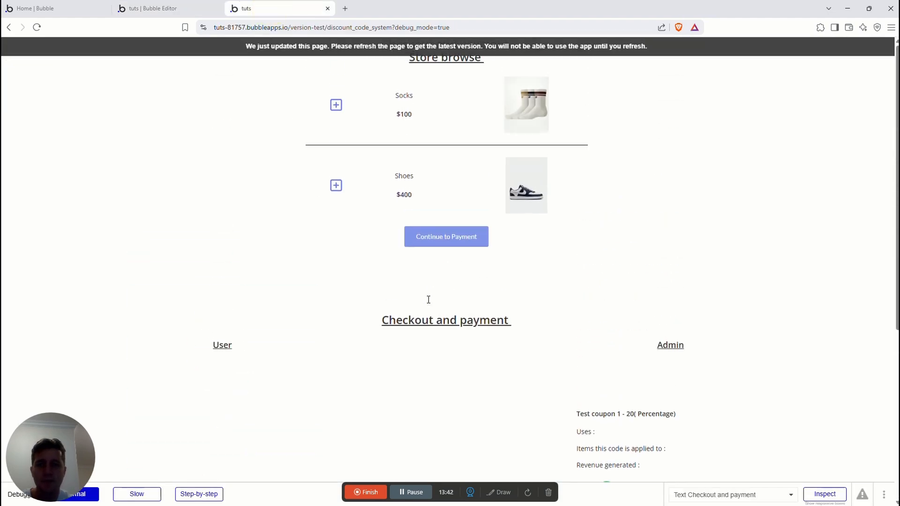
pyautogui.click(336, 106)
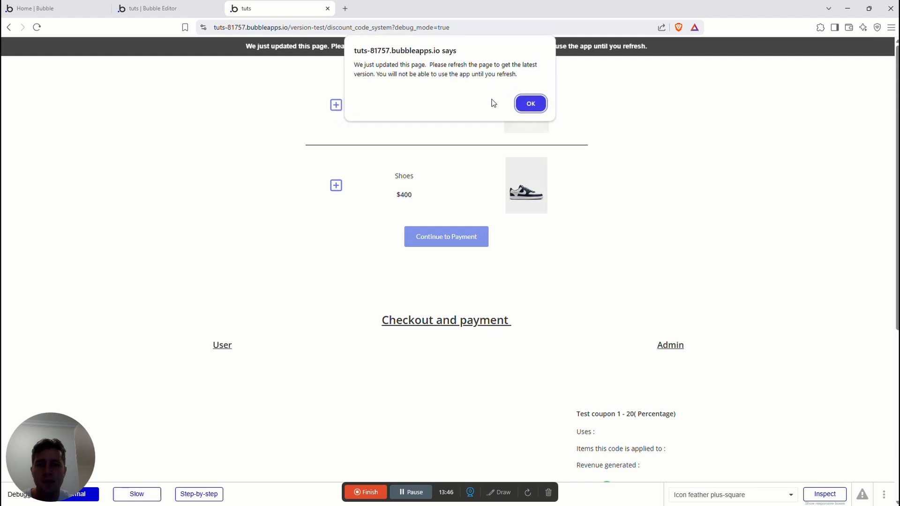
pyautogui.click(534, 104)
pyautogui.click(37, 27)
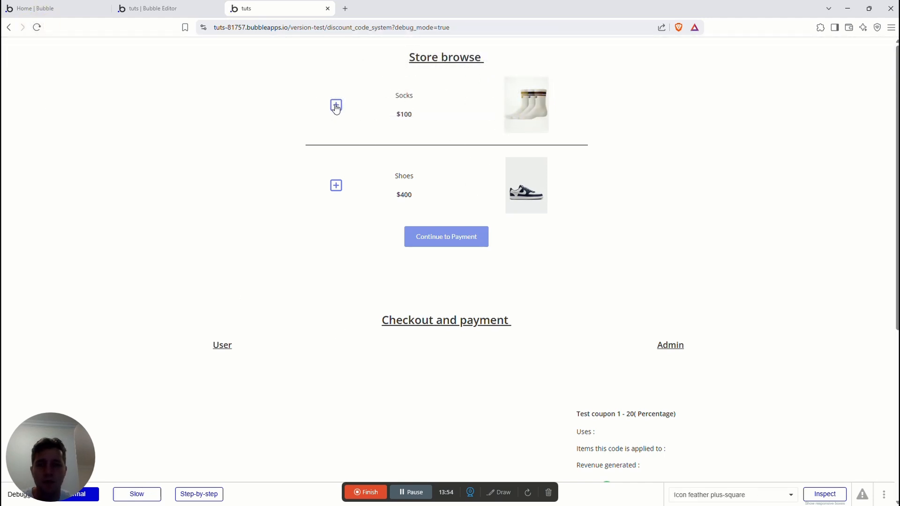
pyautogui.moveTo(378, 82); pyautogui.dragTo(583, 144)
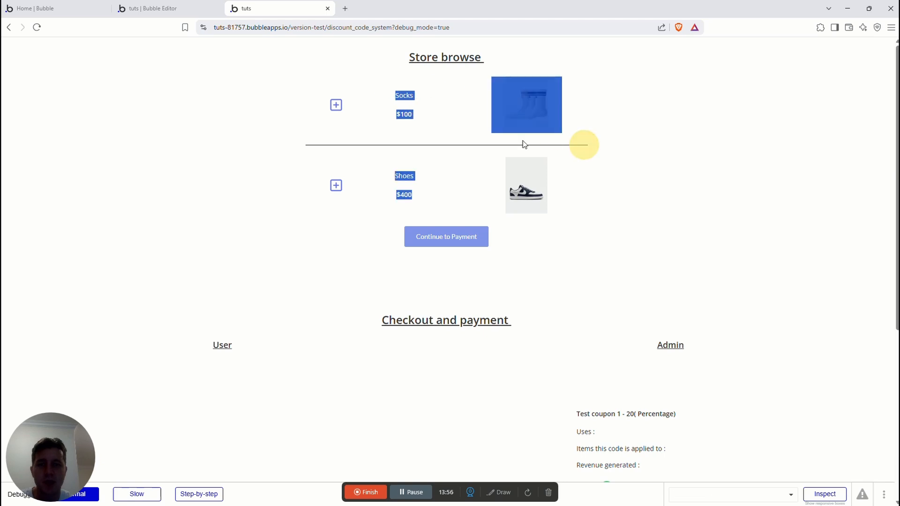
pyautogui.click(473, 124)
pyautogui.click(335, 105)
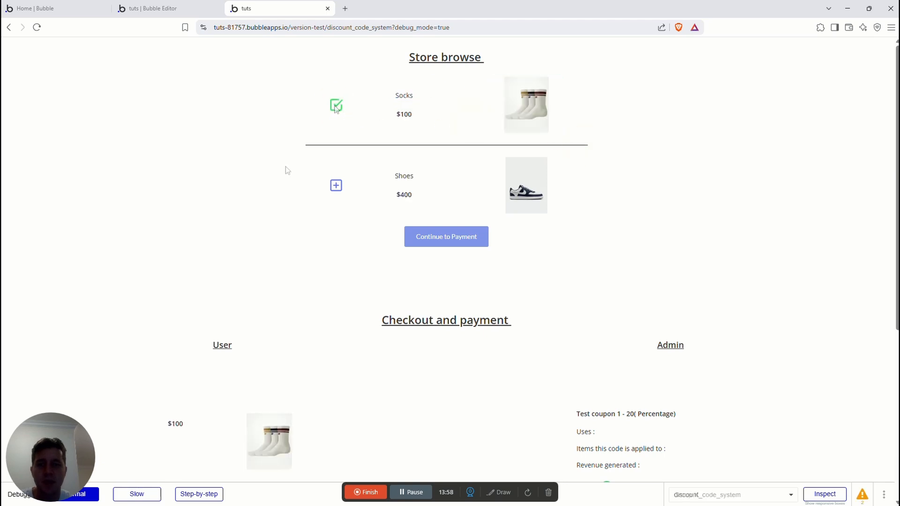
# - Check the Original price line in the User checkout section against the Socks in the cart
pyautogui.scroll(-2, 250, 318)
pyautogui.scroll(-3, 162, 326)
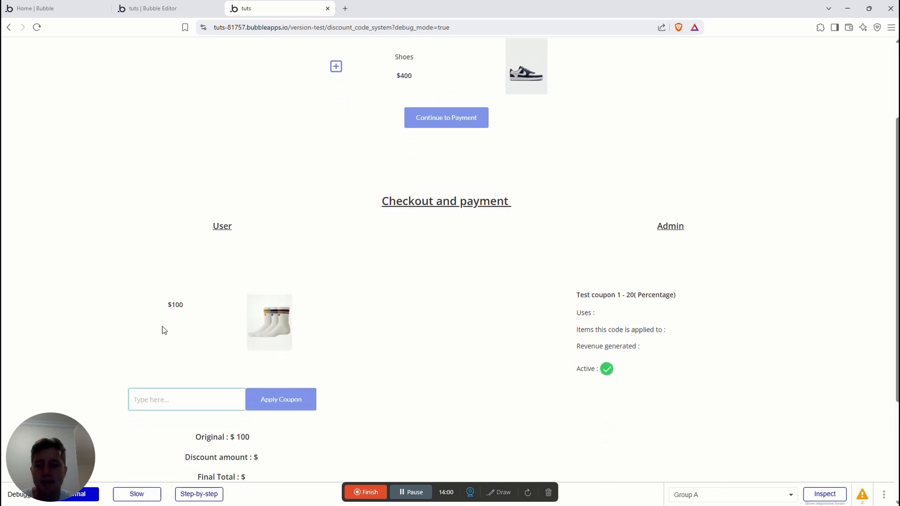
pyautogui.moveTo(209, 318); pyautogui.dragTo(254, 324)
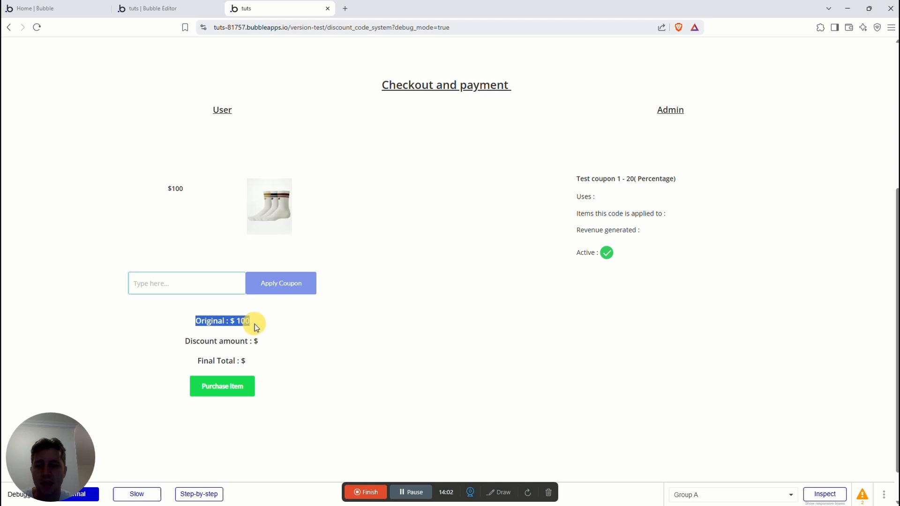
pyautogui.click(266, 321)
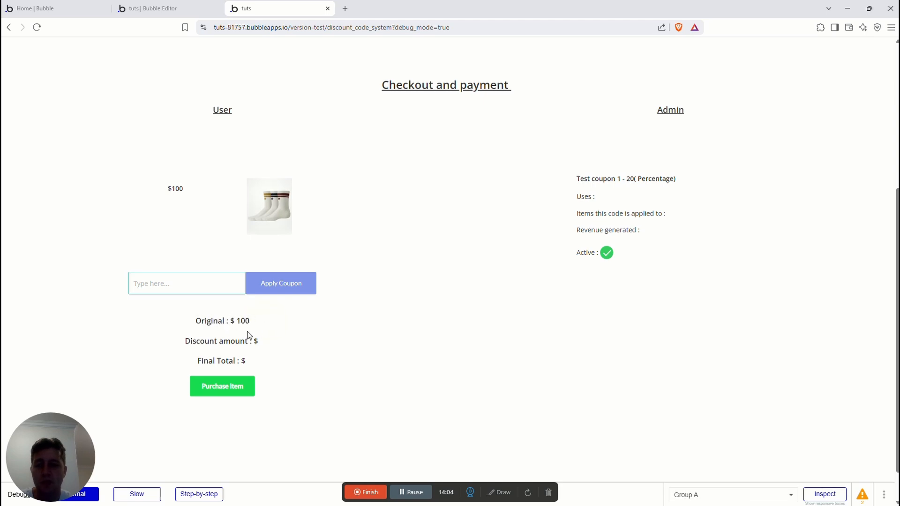
# - Return to the Bubble editor and review the fields changed by the first action of the Apply Coupon workflow
pyautogui.click(171, 5)
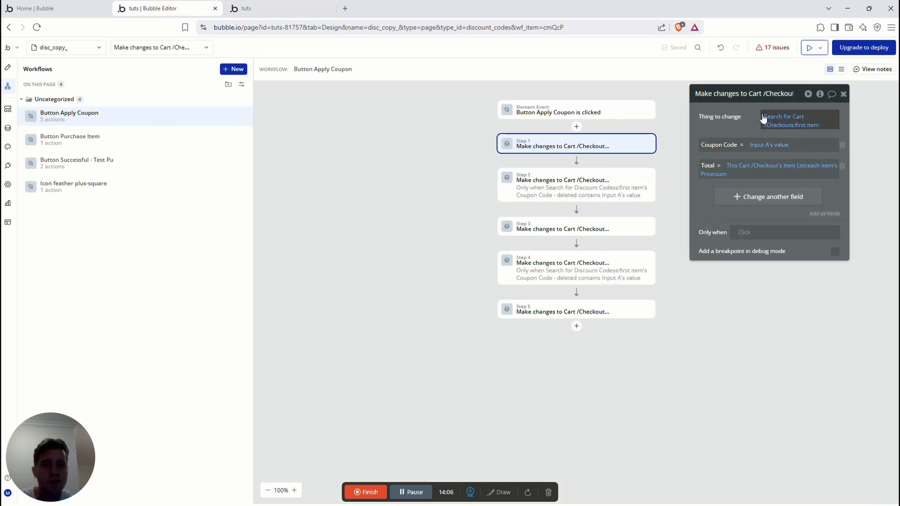
pyautogui.click(8, 67)
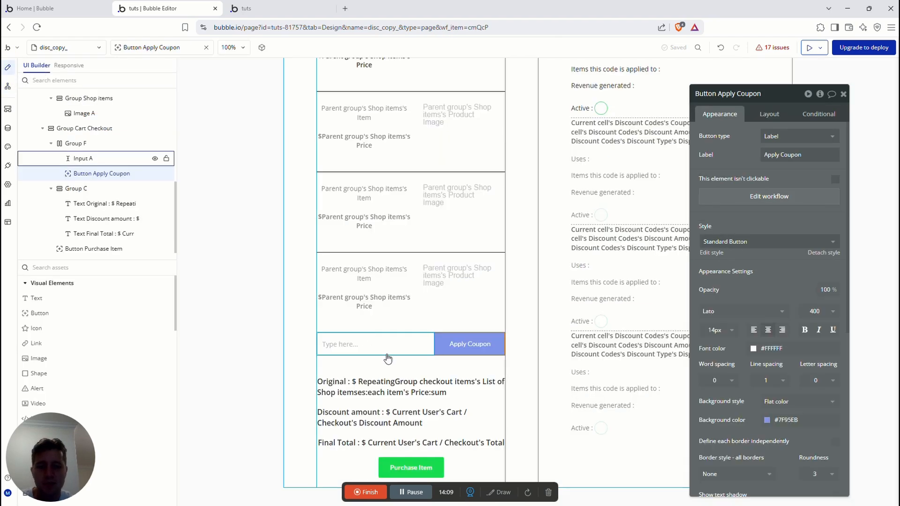
pyautogui.click(762, 197)
pyautogui.click(516, 146)
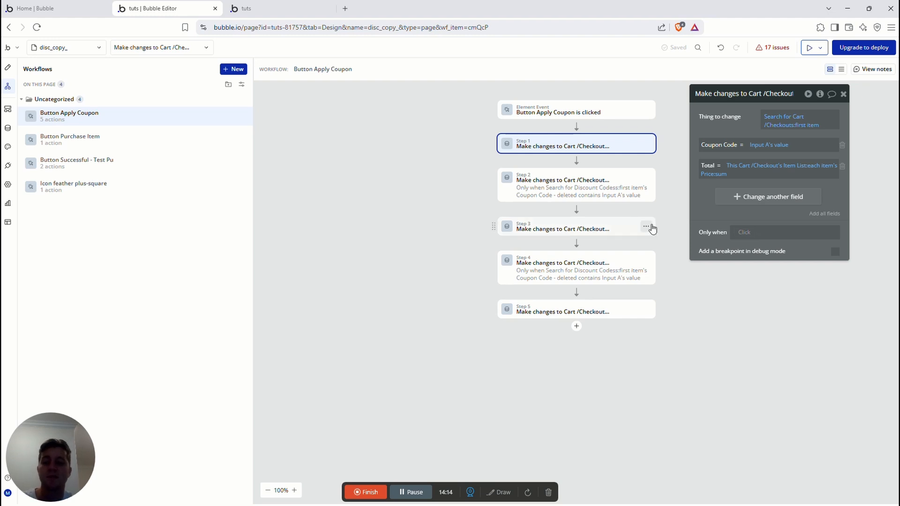
pyautogui.click(775, 123)
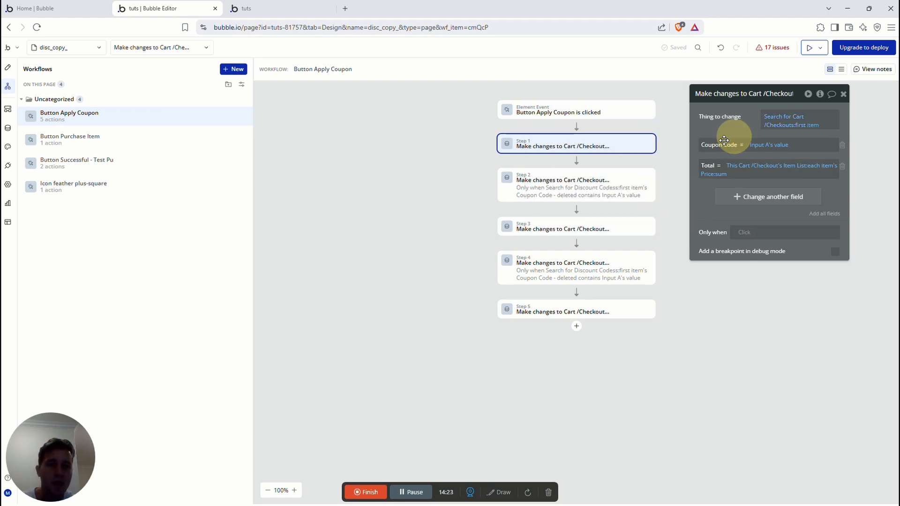
pyautogui.click(725, 135)
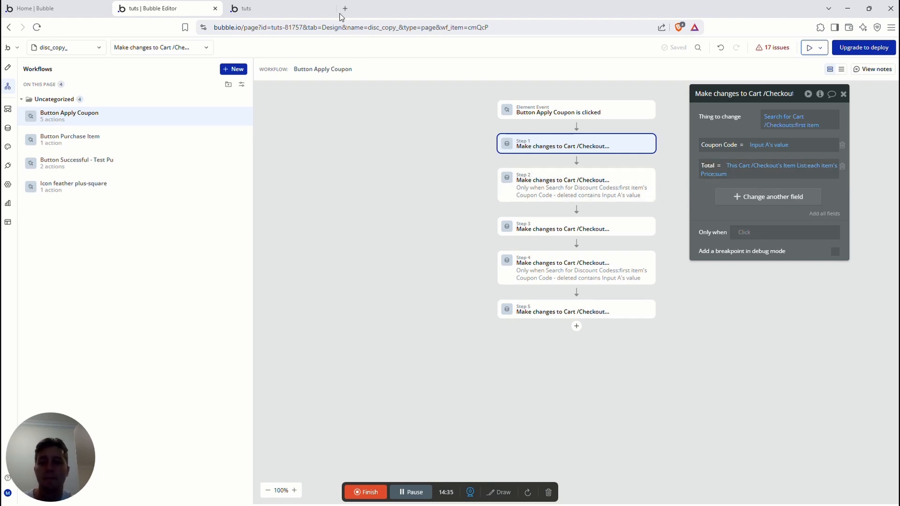
# - Switch to the app preview and add the Shoes to the cart as well
pyautogui.click(265, 6)
pyautogui.scroll(5, 450, 230)
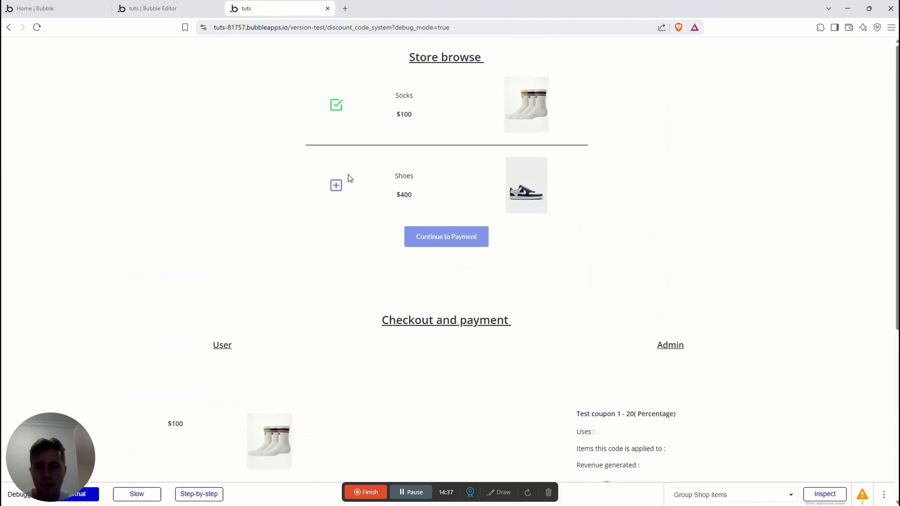
pyautogui.click(335, 187)
pyautogui.scroll(-3, 322, 256)
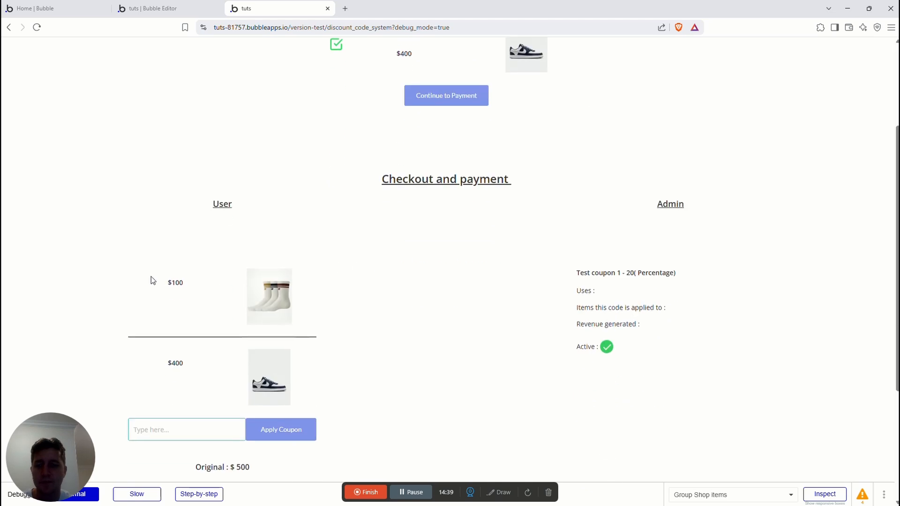
# - Compare the Socks and Shoes prices in the checkout with the Original price line
pyautogui.moveTo(167, 285); pyautogui.dragTo(190, 284)
pyautogui.scroll(-3, 291, 294)
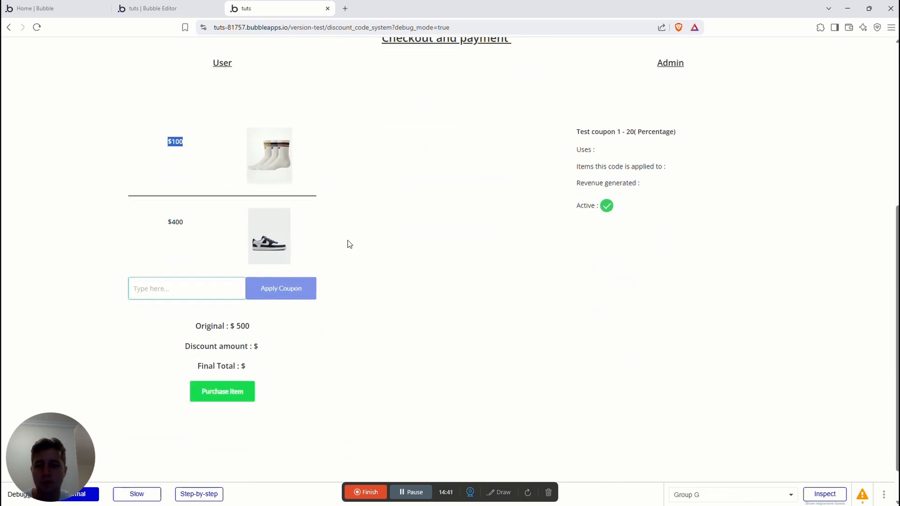
pyautogui.moveTo(161, 220); pyautogui.dragTo(191, 218)
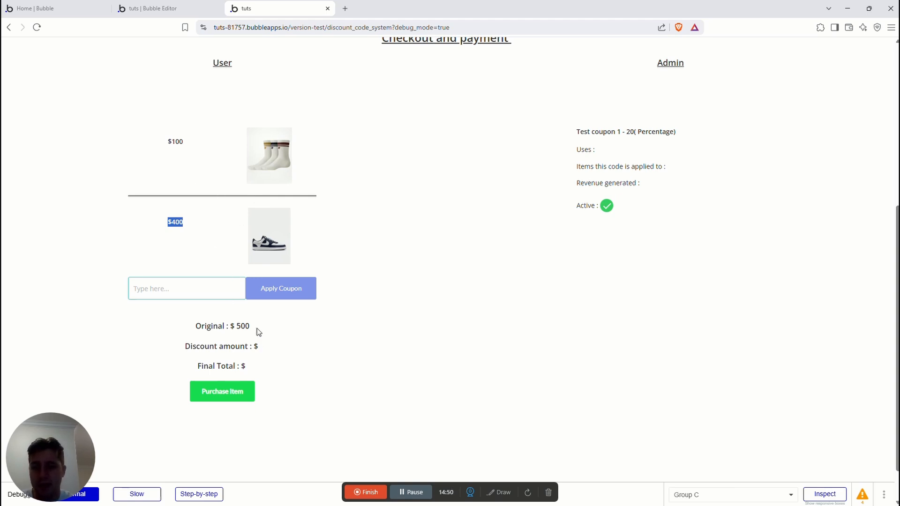
pyautogui.moveTo(257, 329); pyautogui.dragTo(190, 329)
pyautogui.click(271, 330)
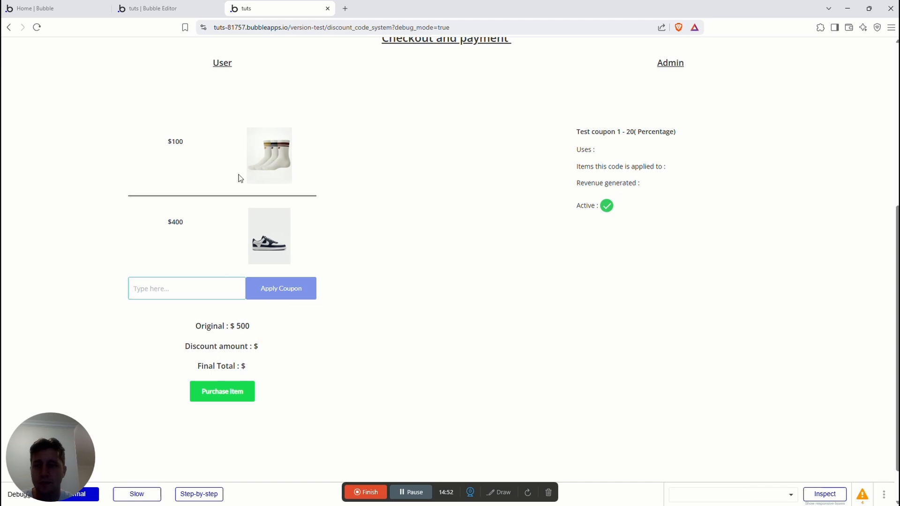
# - Back in the Bubble editor, remove the Discount Amount field change and the Only when condition from step 2 of the Apply Coupon workflow
pyautogui.click(180, 8)
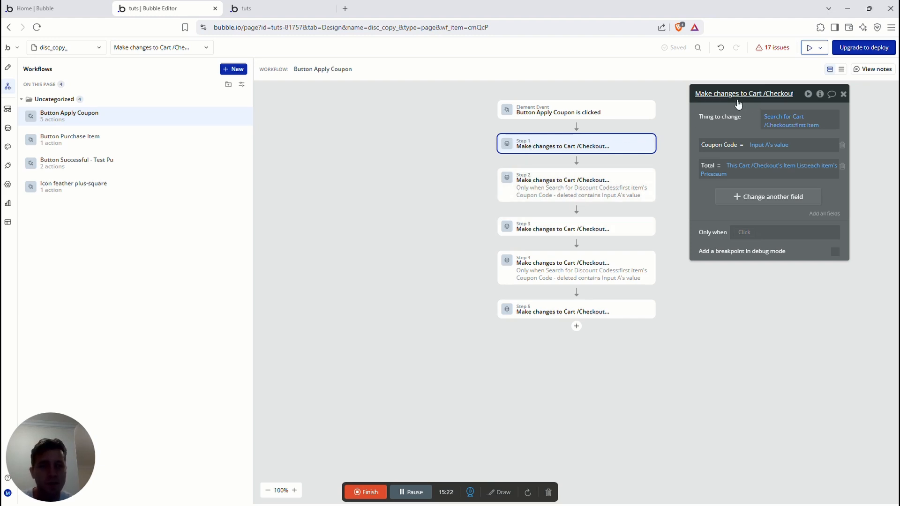
pyautogui.click(777, 94)
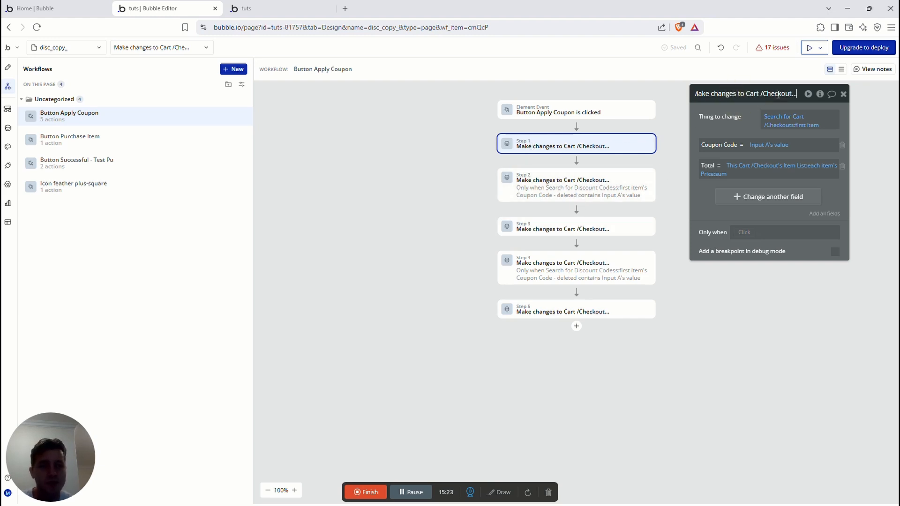
pyautogui.click(591, 197)
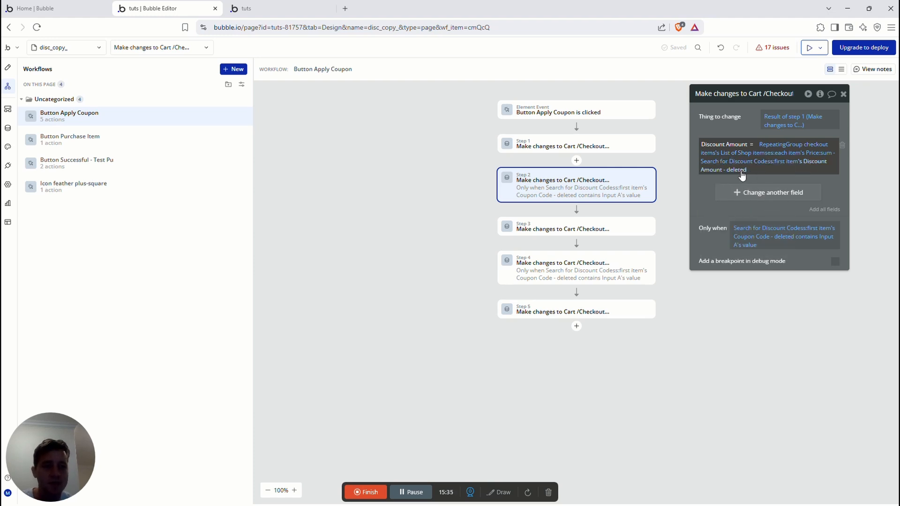
pyautogui.click(842, 145)
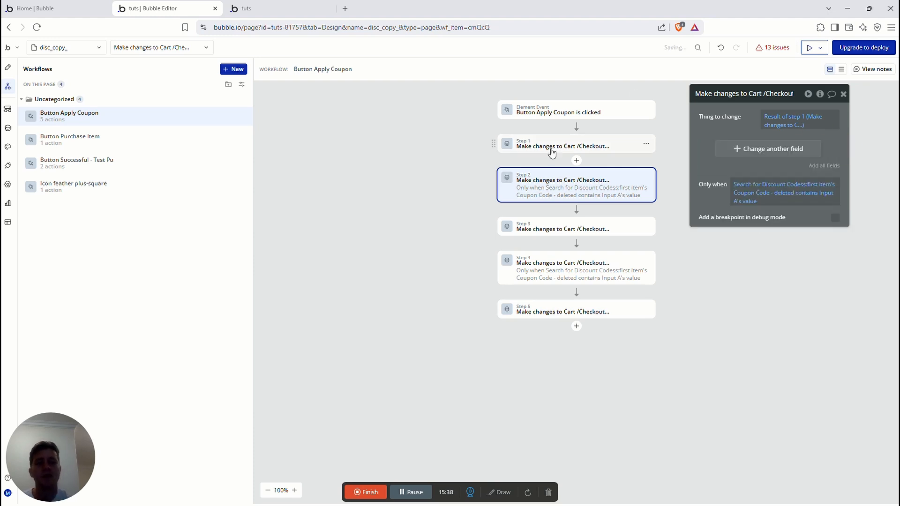
pyautogui.click(795, 193)
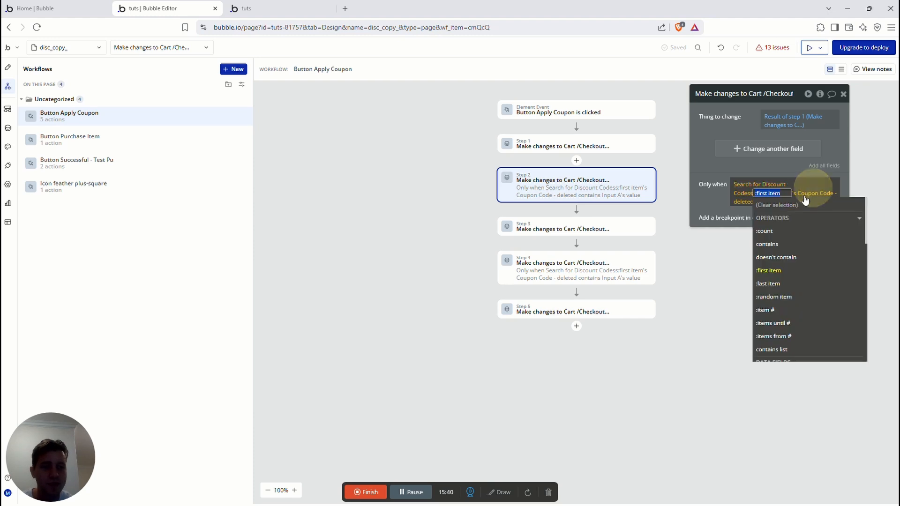
pyautogui.click(804, 207)
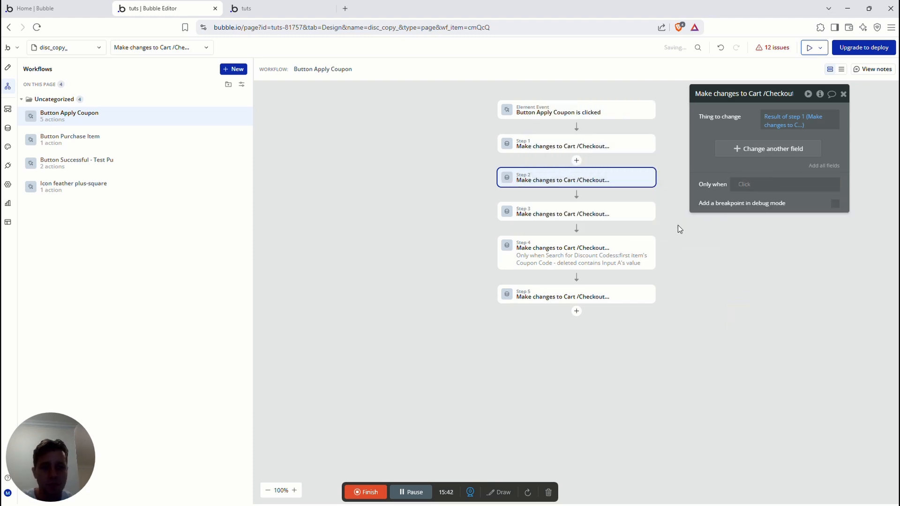
# - Delete the three Make changes to Cart /Checkout actions that follow step 2 in the Apply Coupon workflow
pyautogui.click(645, 213)
pyautogui.click(665, 335)
pyautogui.click(647, 208)
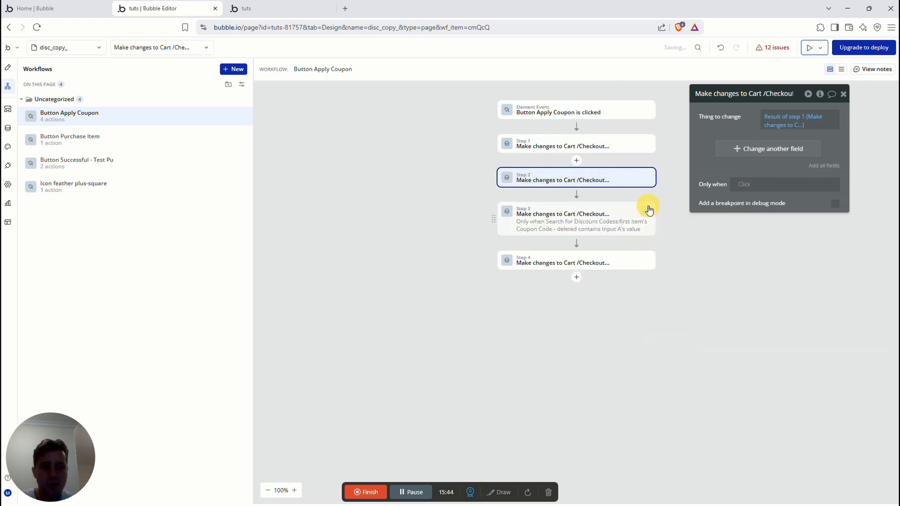
pyautogui.click(674, 334)
pyautogui.click(645, 211)
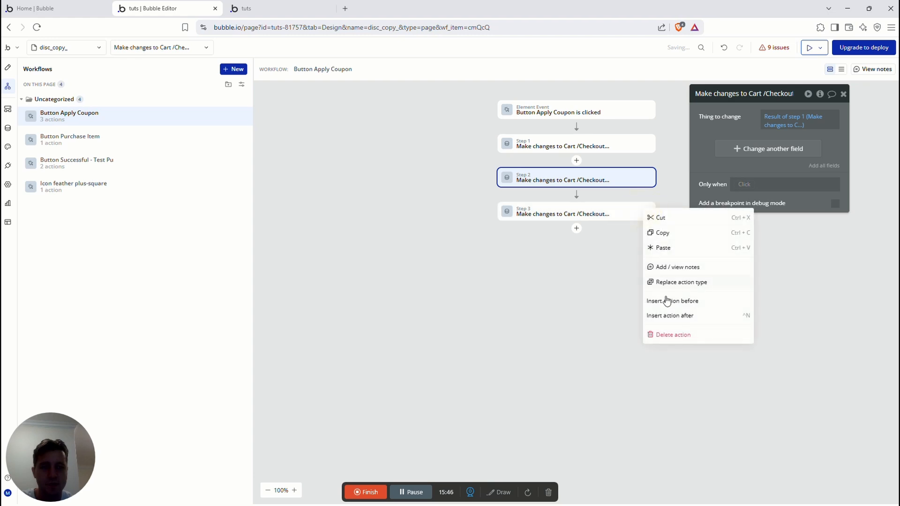
pyautogui.click(672, 335)
# - Add a Discount Amount field change to step 2 and set it to This Cart /Checkout's Total
pyautogui.click(739, 152)
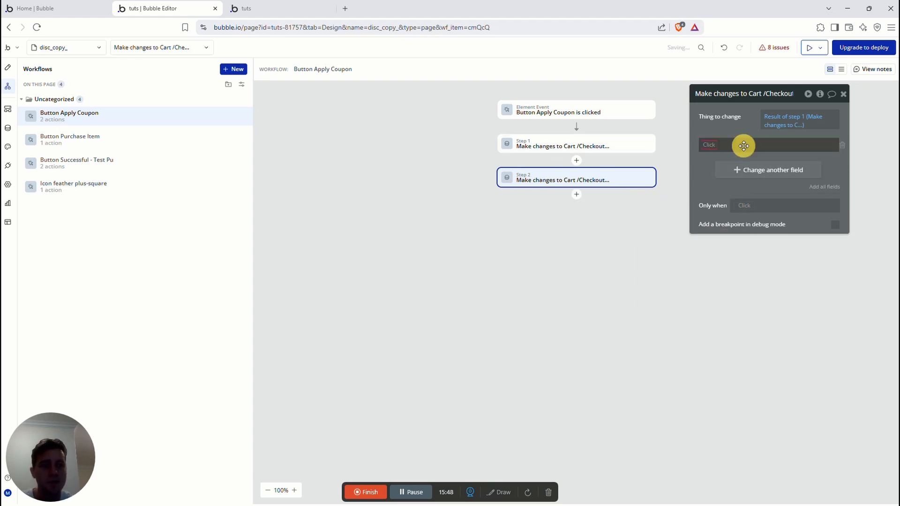
pyautogui.click(710, 144)
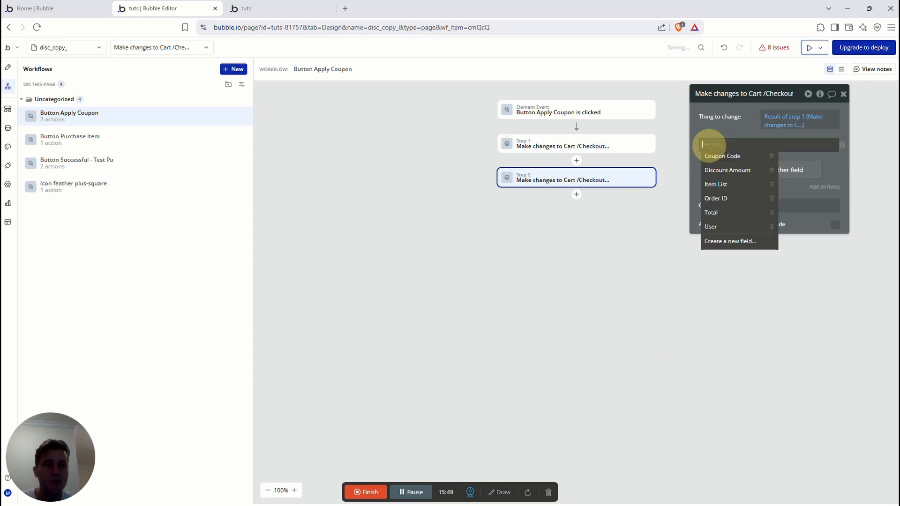
pyautogui.click(733, 170)
pyautogui.click(765, 144)
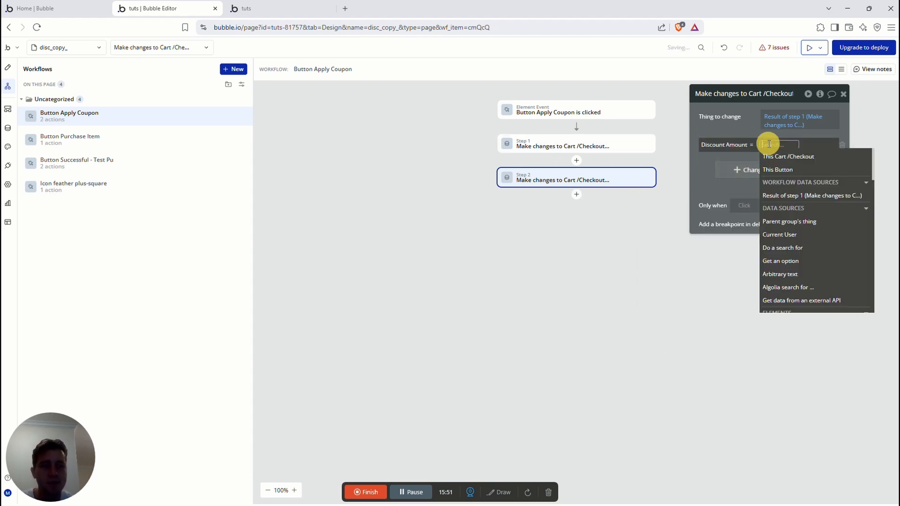
pyautogui.click(798, 156)
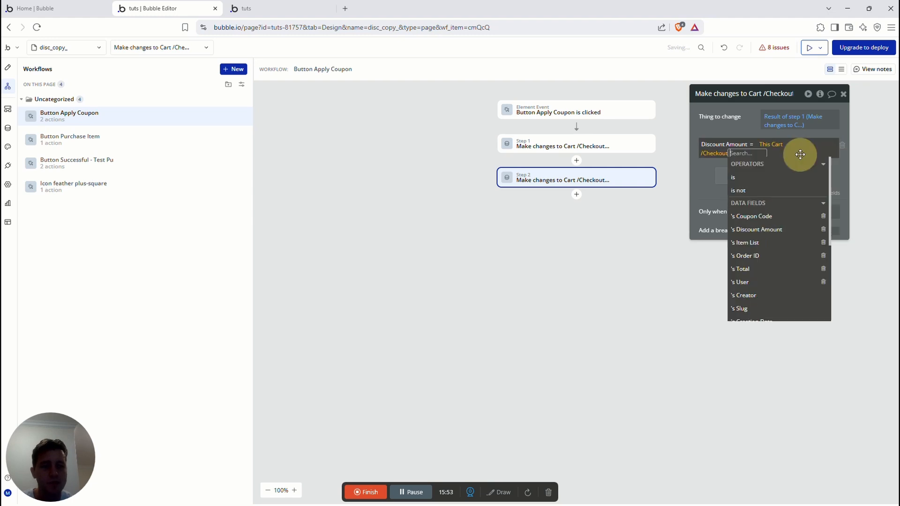
pyautogui.click(741, 268)
pyautogui.click(749, 116)
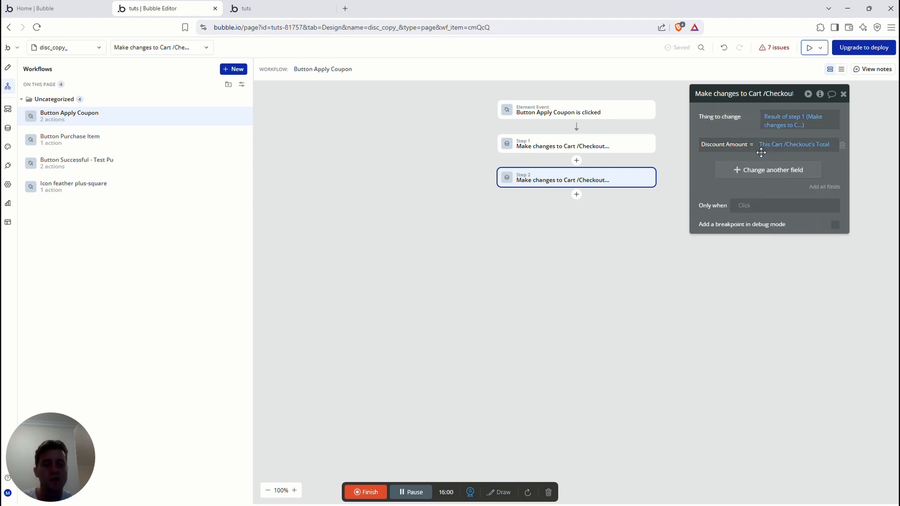
# - Check the item prices against the Original line in the checkout preview and return to the Bubble editor
pyautogui.click(271, 7)
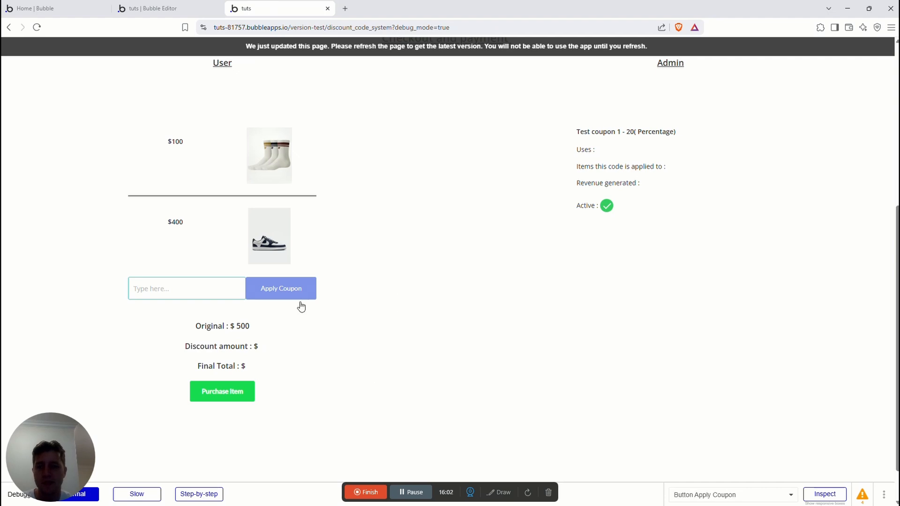
pyautogui.moveTo(195, 220); pyautogui.dragTo(156, 134)
pyautogui.click(153, 8)
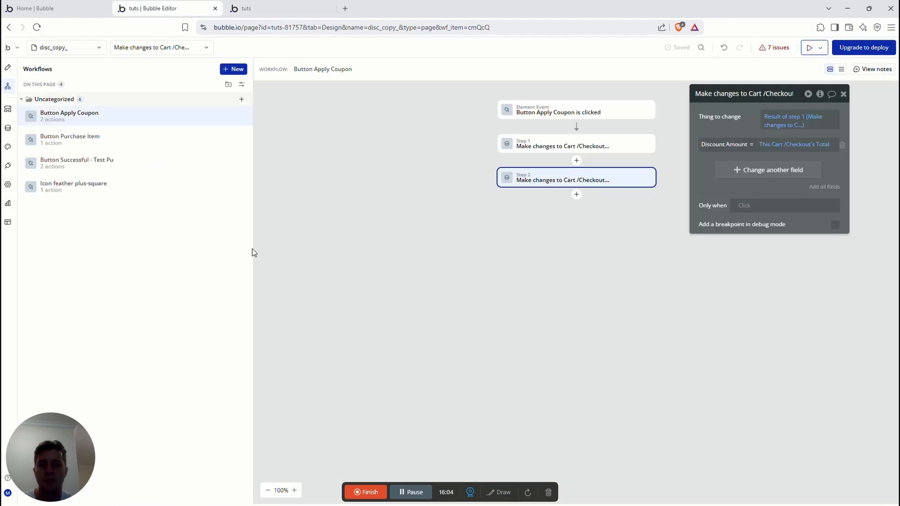
# - Extend step 2's Discount Amount expression with a minus operator after This Cart /Checkout's Total
pyautogui.click(821, 144)
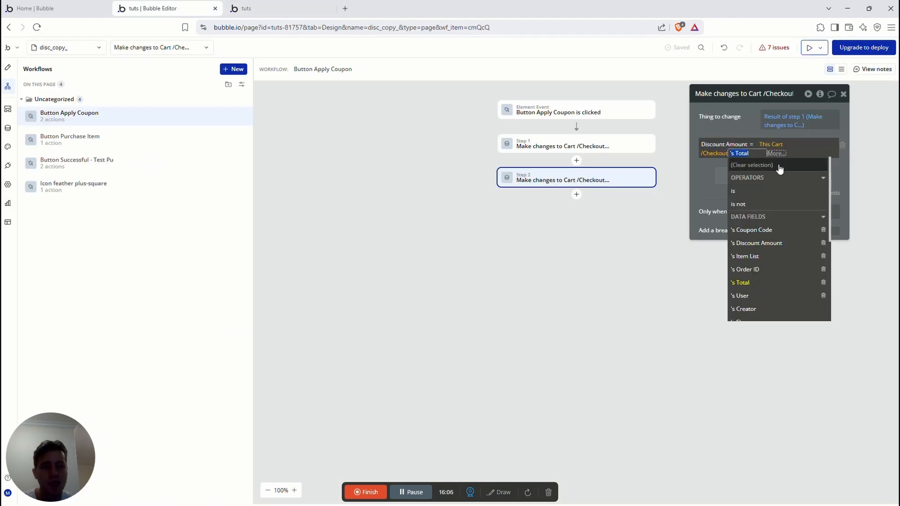
pyautogui.click(776, 154)
pyautogui.write('-')
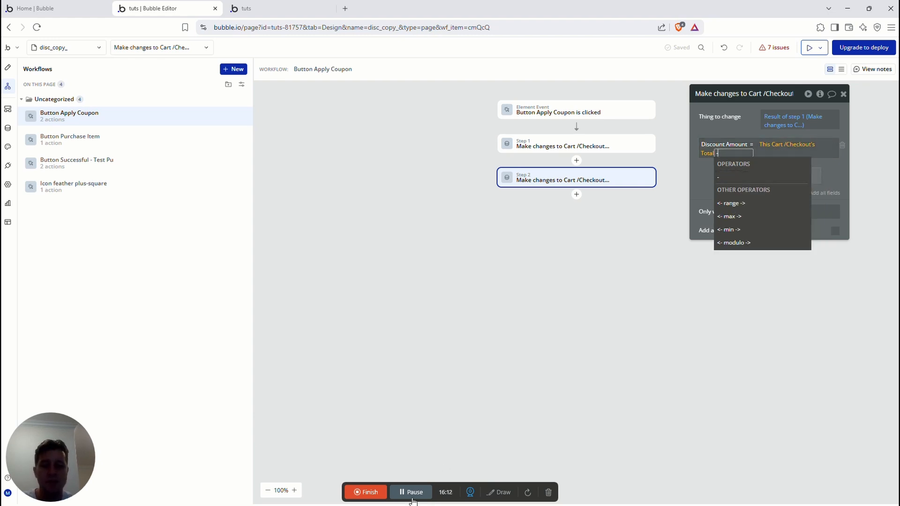
pyautogui.click(413, 496)
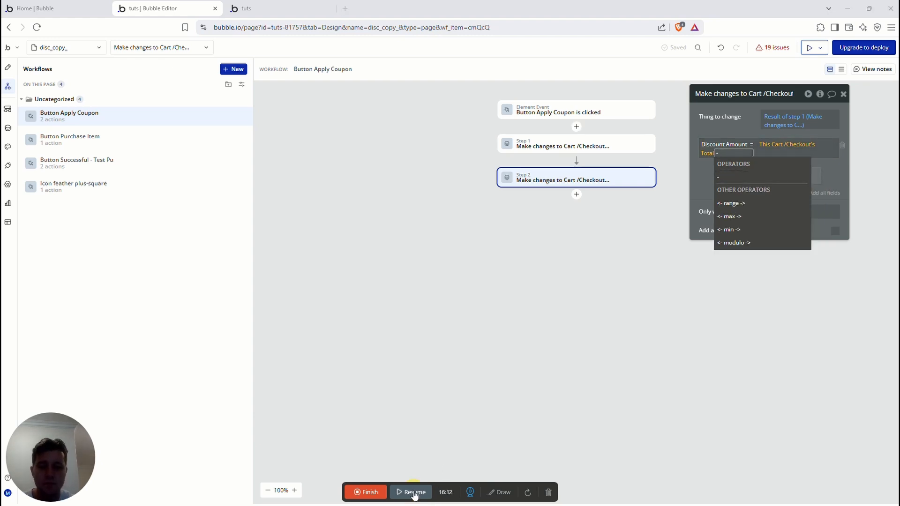
pyautogui.click(414, 495)
pyautogui.click(741, 125)
pyautogui.click(825, 144)
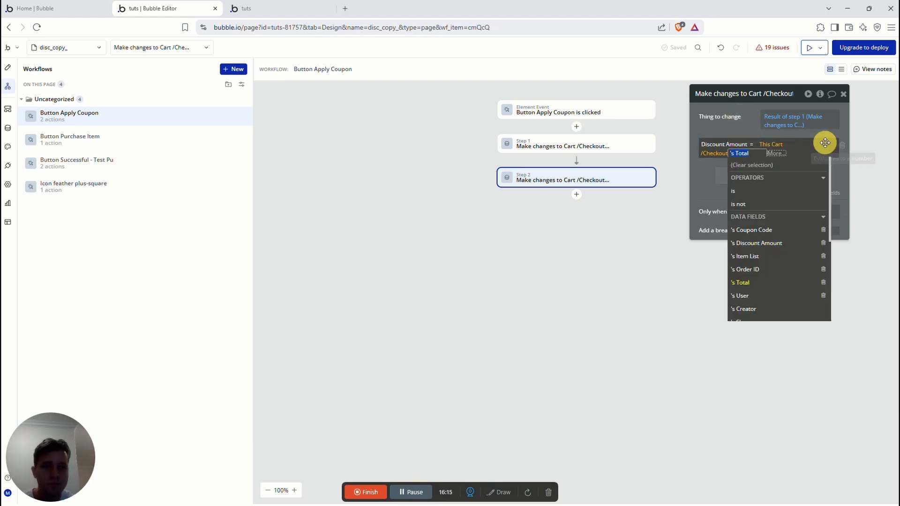
pyautogui.click(777, 154)
pyautogui.write('-')
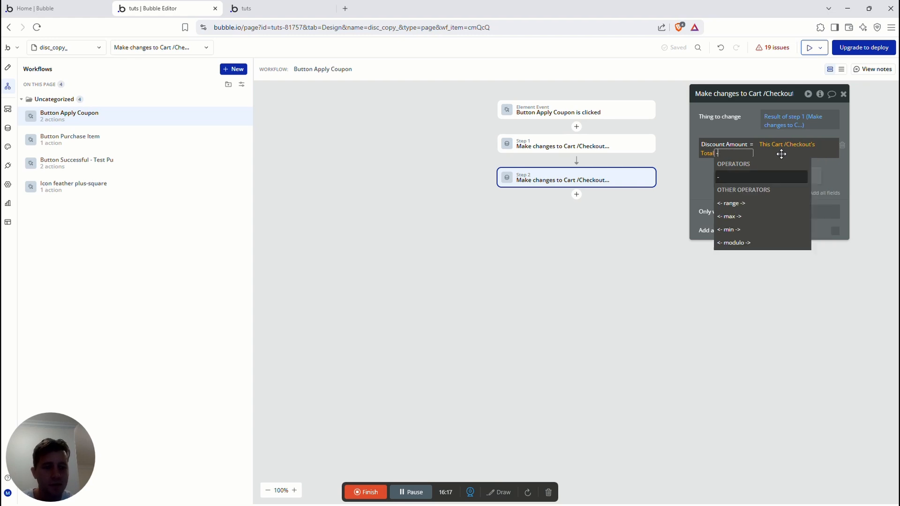
pyautogui.press('Return')
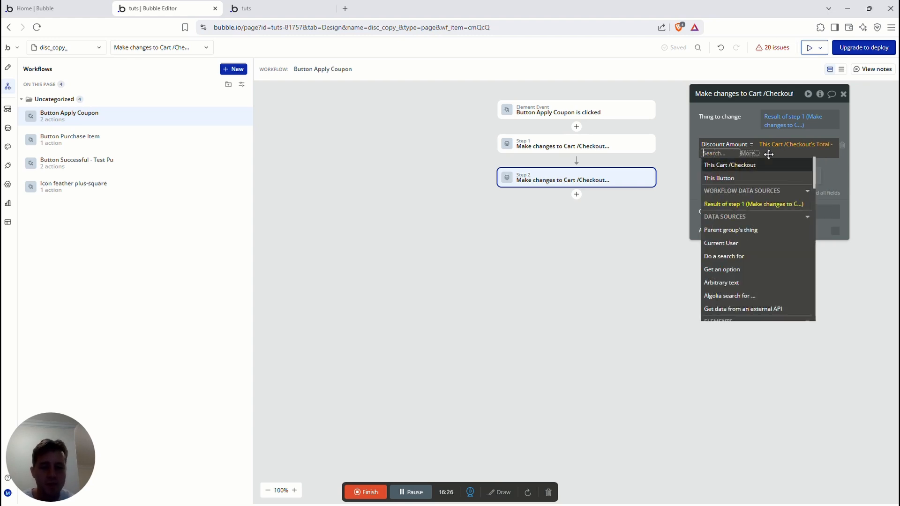
# - Make the subtracted value a Do a search for expression with the type Discount Codes
pyautogui.write('do as')
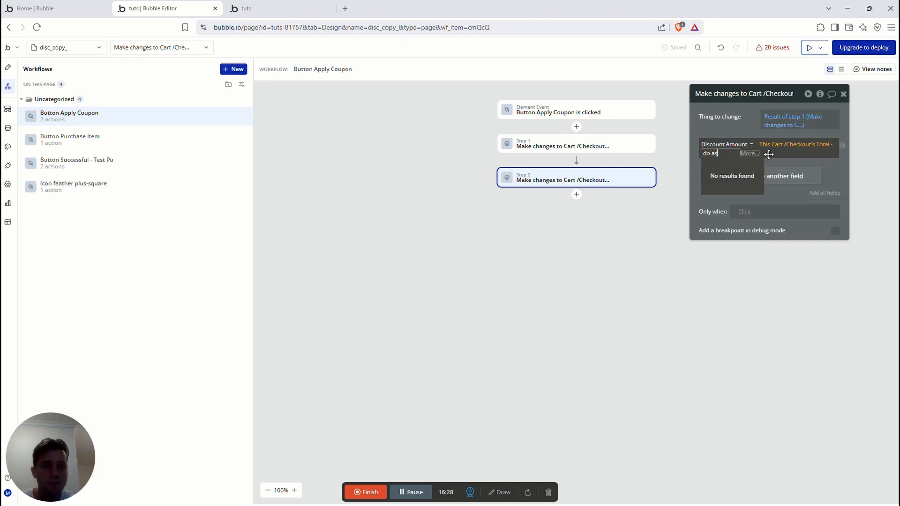
pyautogui.press('BackSpace')
pyautogui.click(739, 176)
pyautogui.click(611, 123)
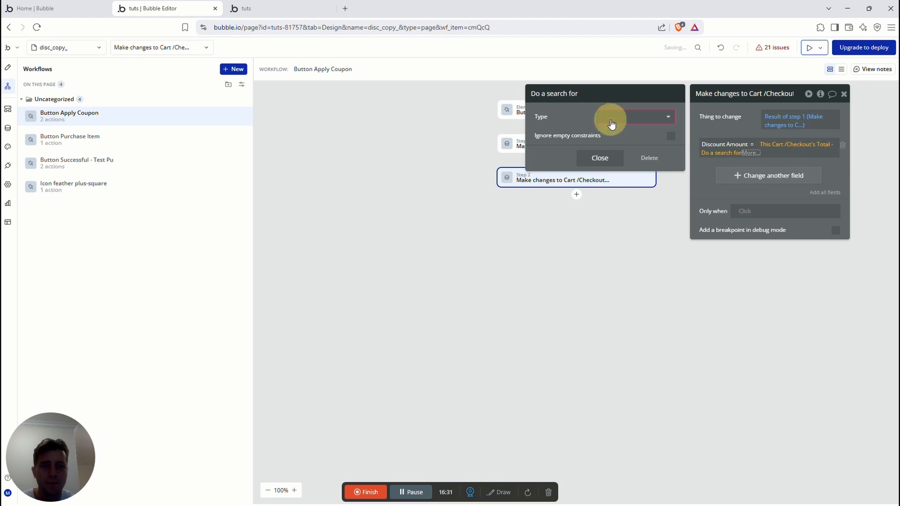
pyautogui.write('coup')
pyautogui.press('BackSpace')
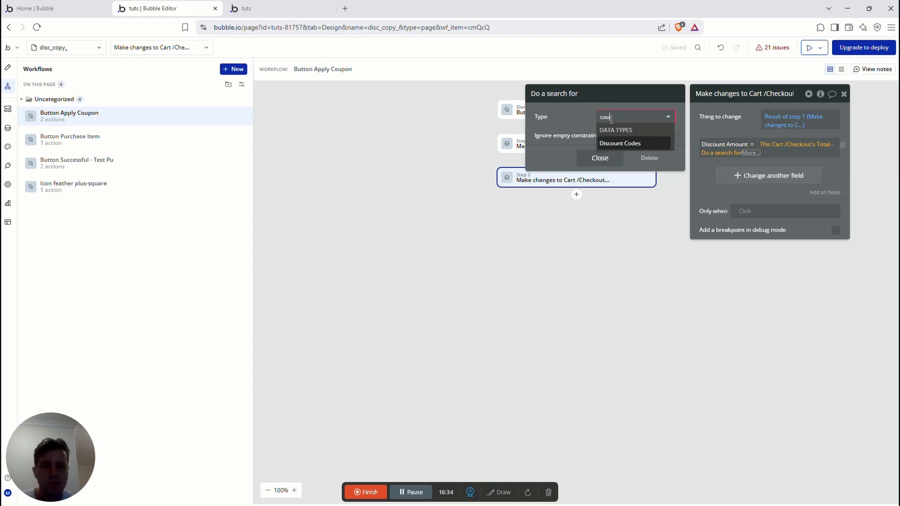
pyautogui.click(631, 149)
# - Add a search constraint requiring Coupon Code = Result of step 1's Coupon Code
pyautogui.click(628, 151)
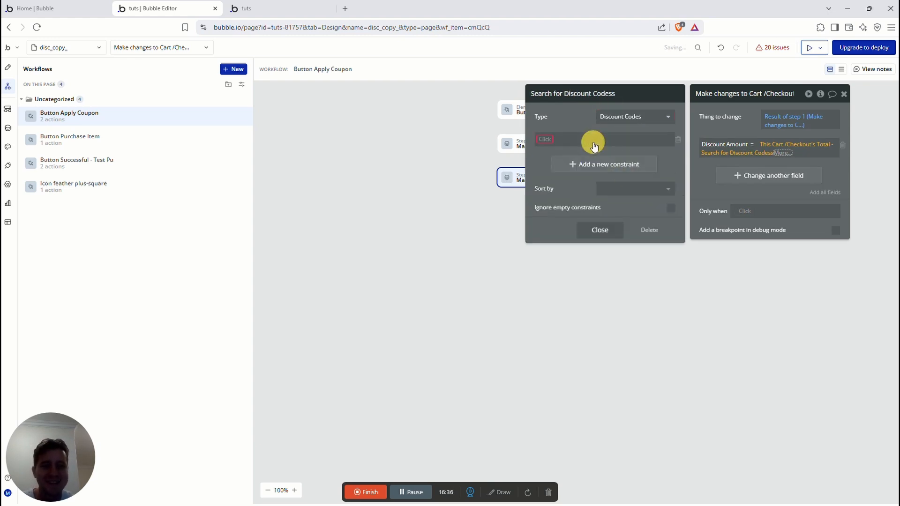
pyautogui.click(544, 146)
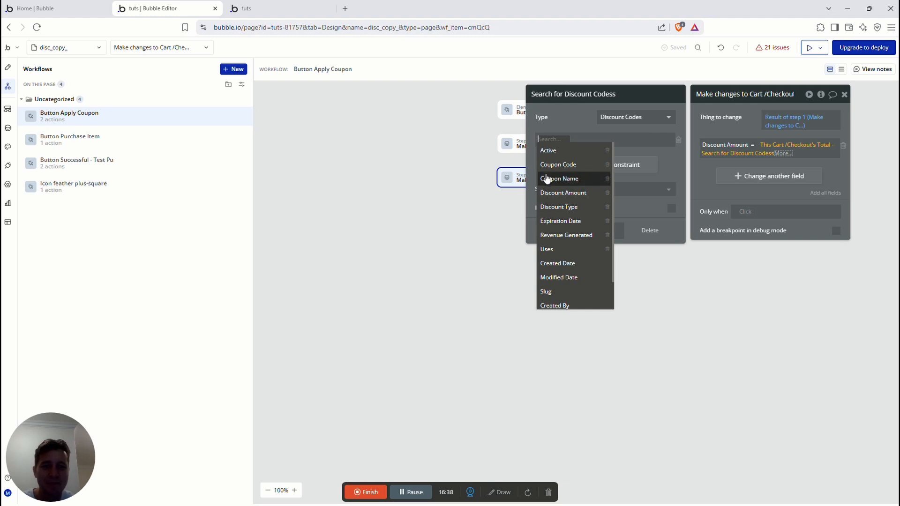
pyautogui.click(560, 164)
pyautogui.click(582, 145)
pyautogui.click(591, 150)
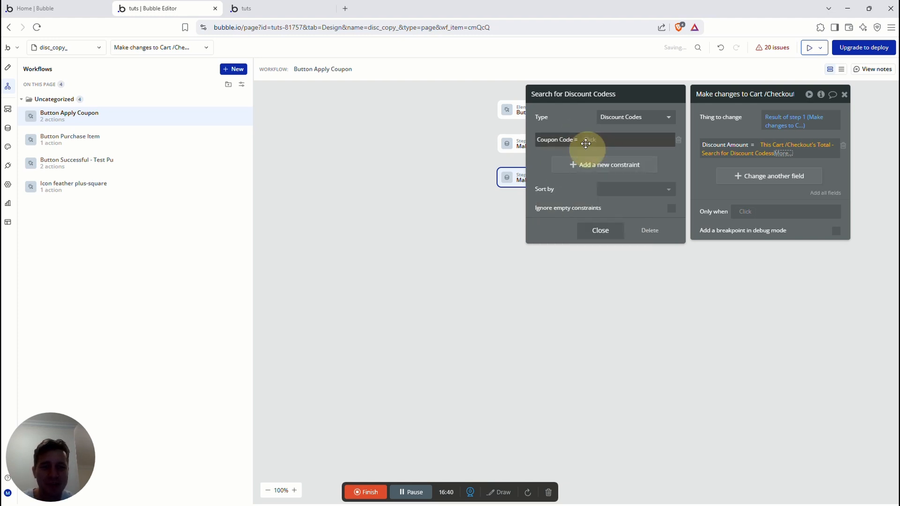
pyautogui.click(633, 191)
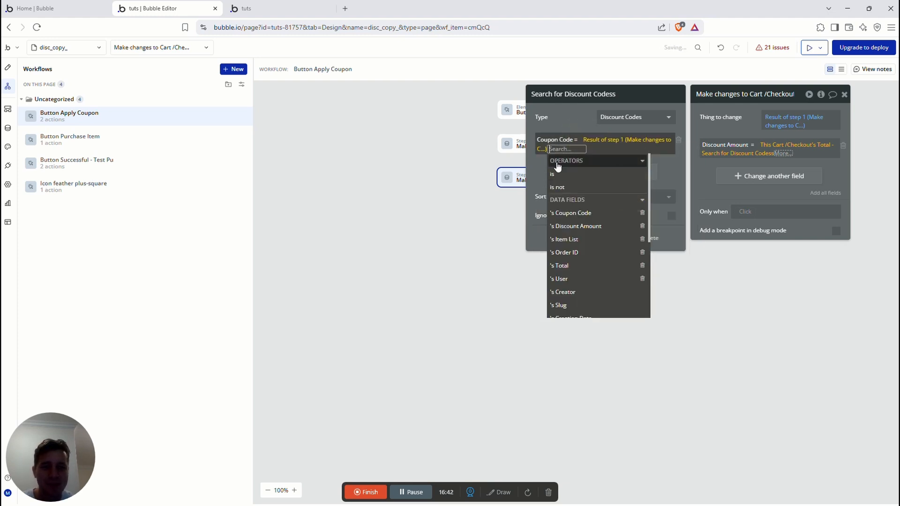
pyautogui.click(581, 207)
pyautogui.click(583, 116)
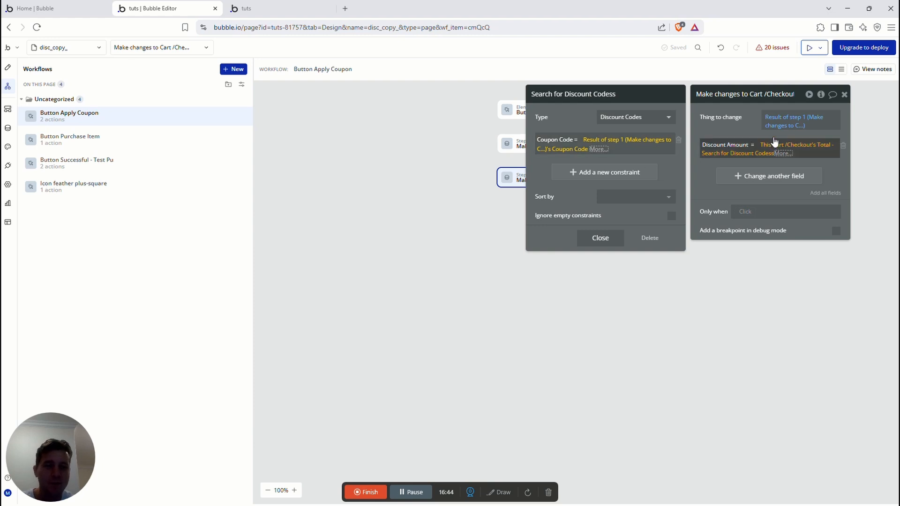
# - Add a second search constraint requiring Expiration Date < Current date/time
pyautogui.click(578, 171)
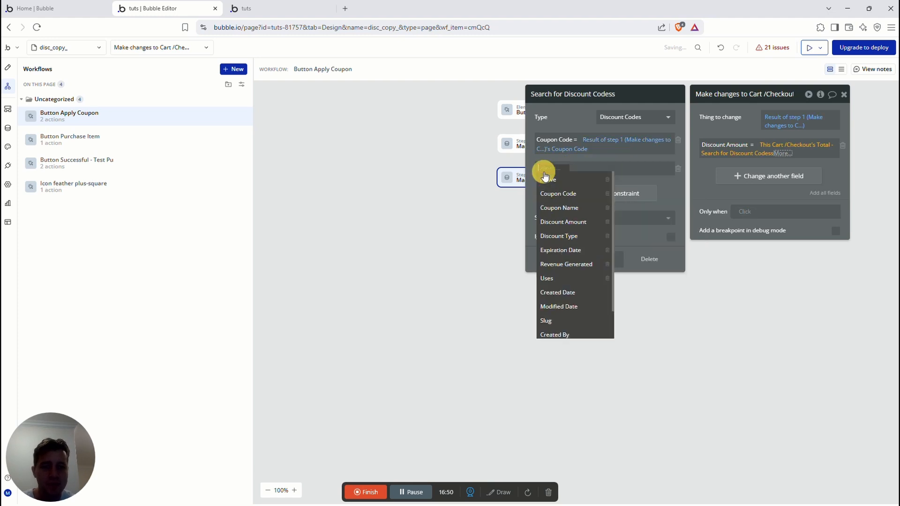
pyautogui.write('exp')
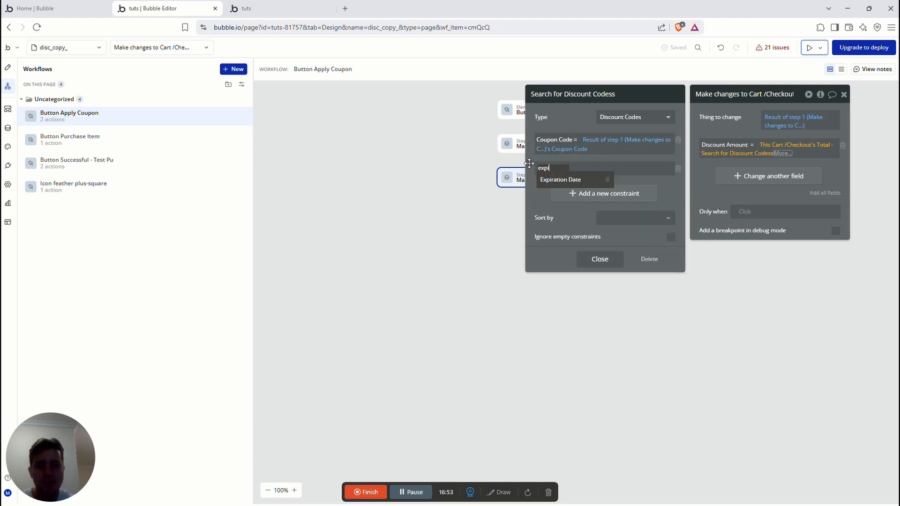
pyautogui.write('i')
pyautogui.click(561, 180)
pyautogui.click(593, 169)
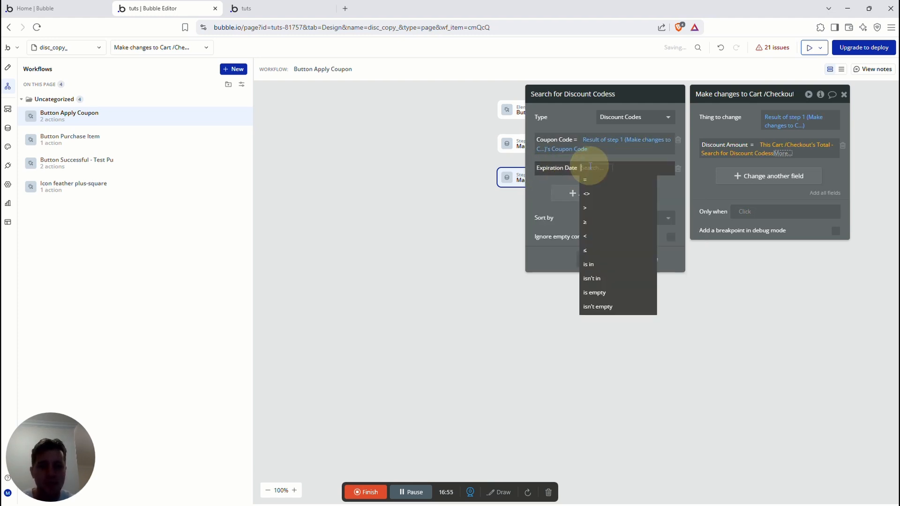
pyautogui.click(593, 237)
pyautogui.click(594, 168)
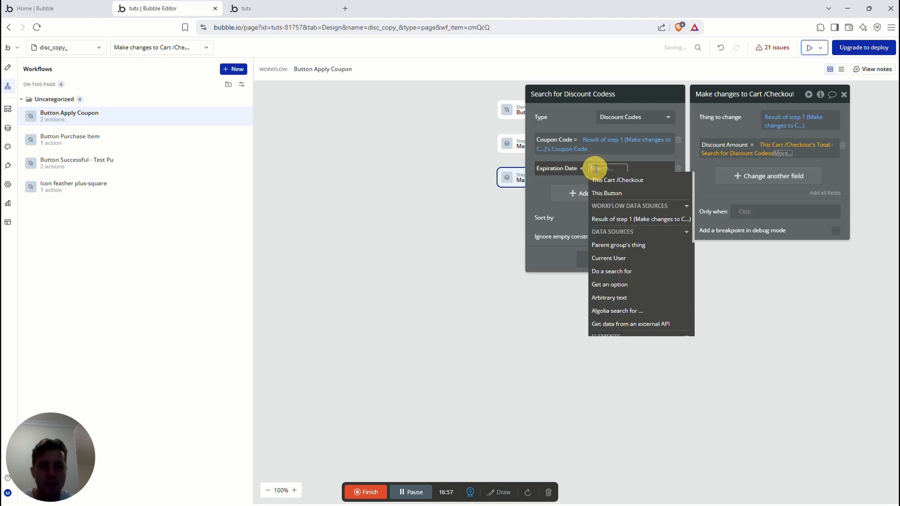
pyautogui.write('cure')
pyautogui.press('BackSpace')
pyautogui.write('r')
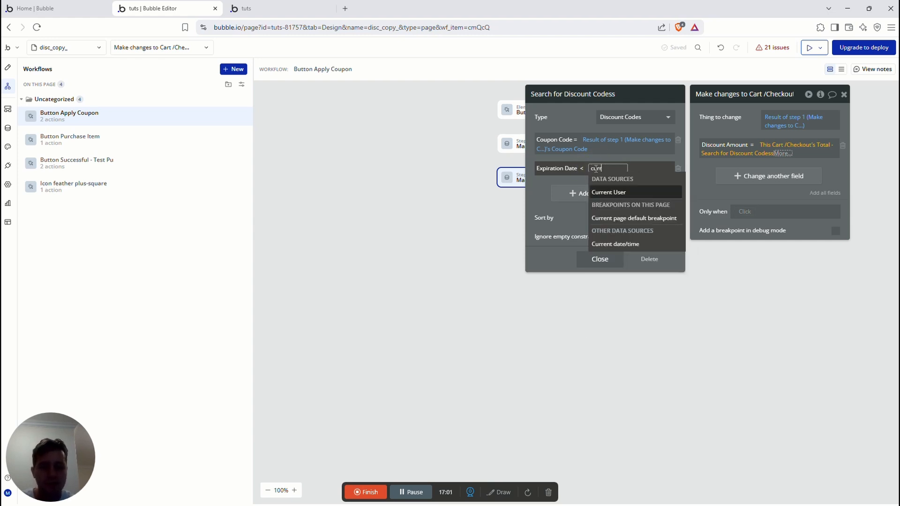
pyautogui.click(631, 244)
pyautogui.click(581, 117)
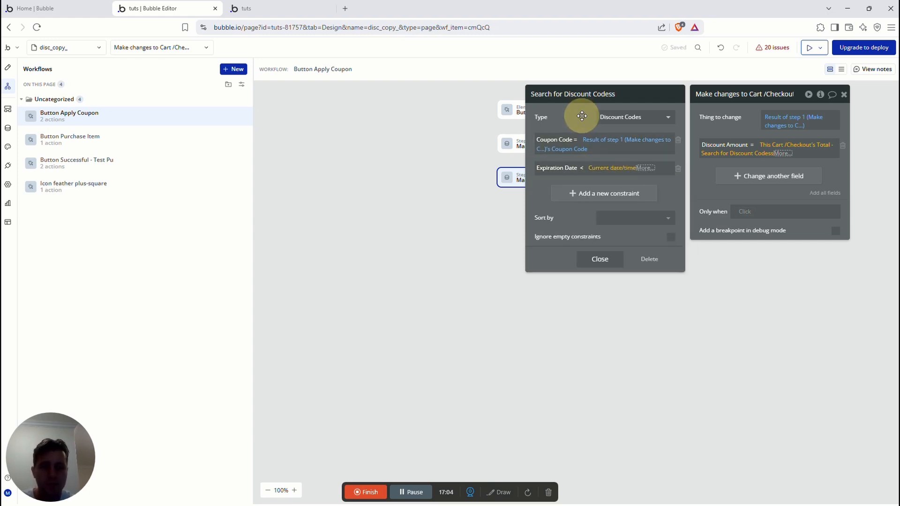
# - Add a third search constraint requiring Active = "yes"
pyautogui.click(586, 196)
pyautogui.click(549, 199)
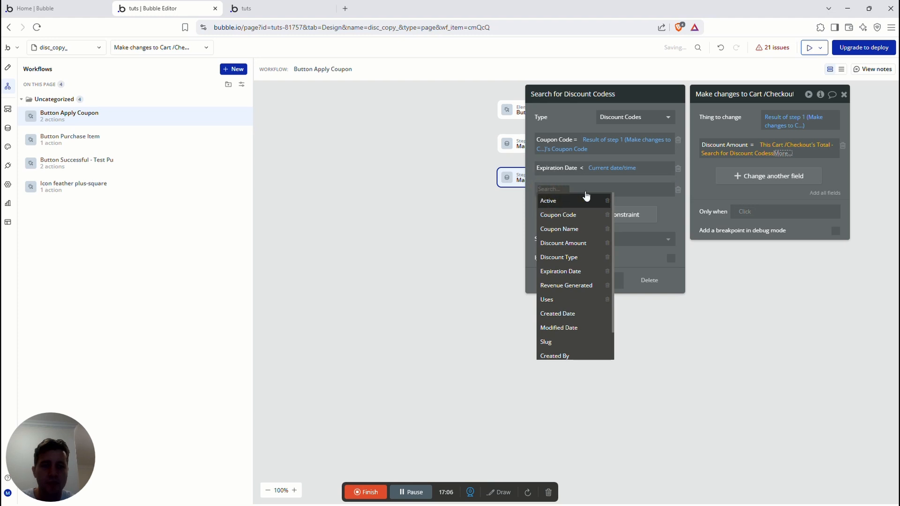
pyautogui.click(562, 200)
pyautogui.click(557, 190)
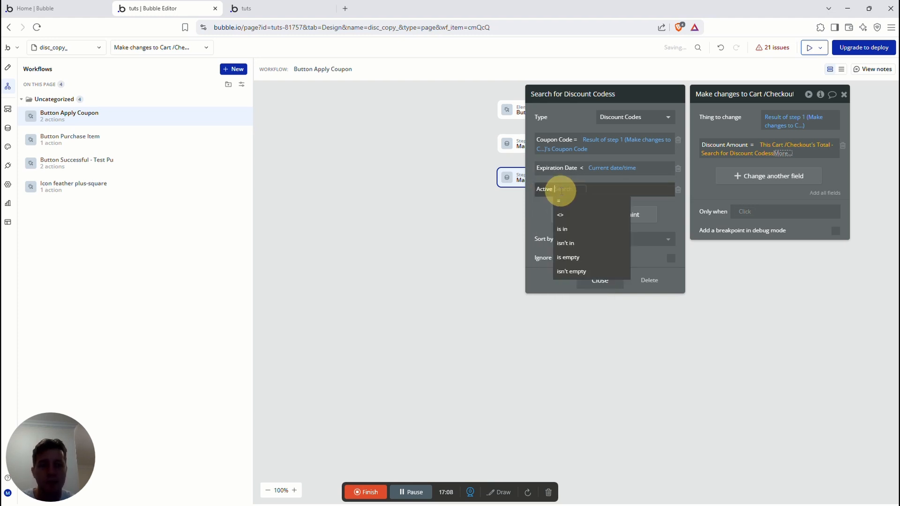
pyautogui.click(576, 201)
pyautogui.click(568, 189)
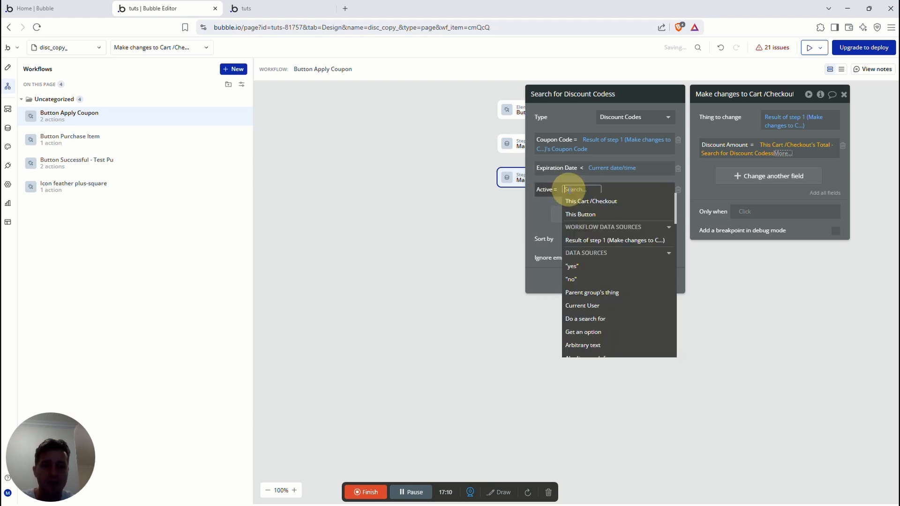
pyautogui.click(571, 267)
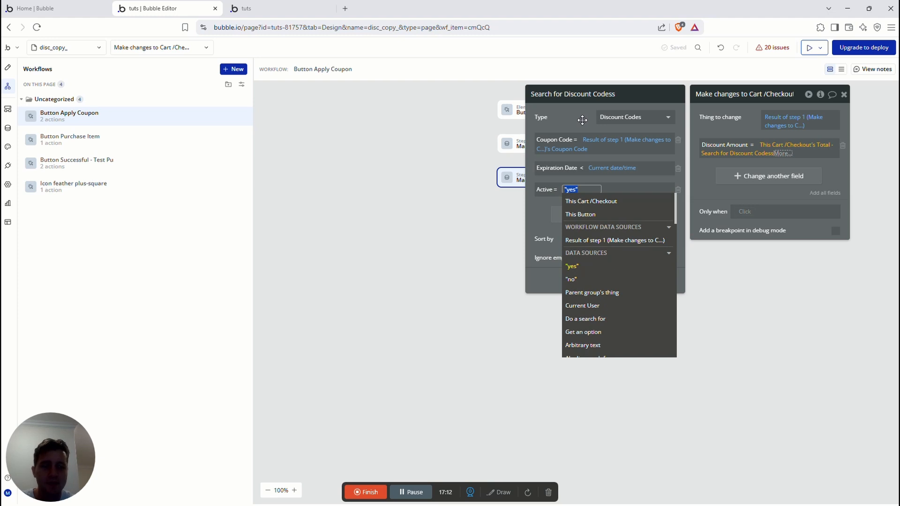
pyautogui.click(581, 121)
# - Add a fourth search constraint requiring Discount Type = Dollar value and close the search settings
pyautogui.click(593, 217)
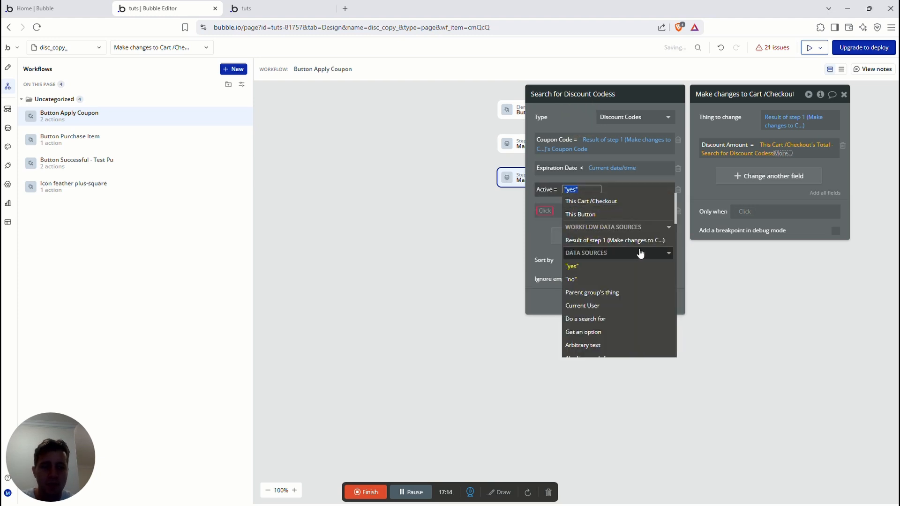
pyautogui.click(546, 235)
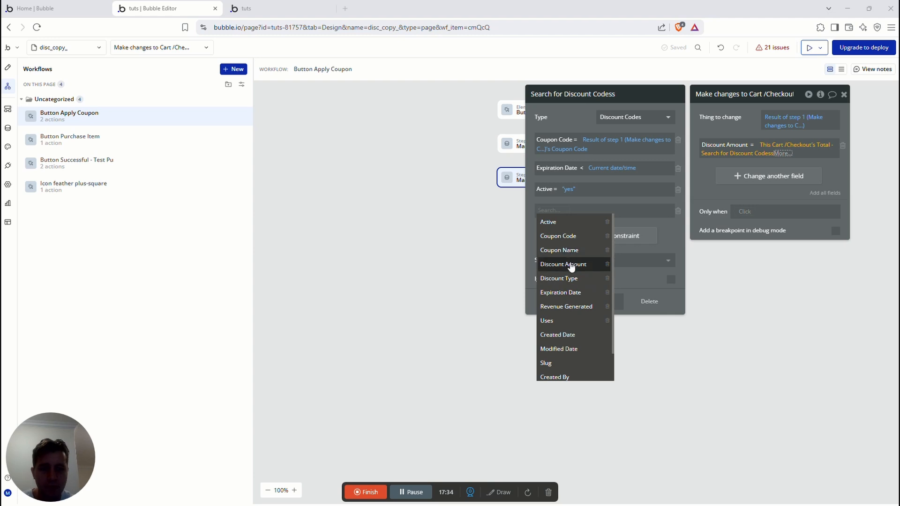
pyautogui.click(562, 280)
pyautogui.click(587, 212)
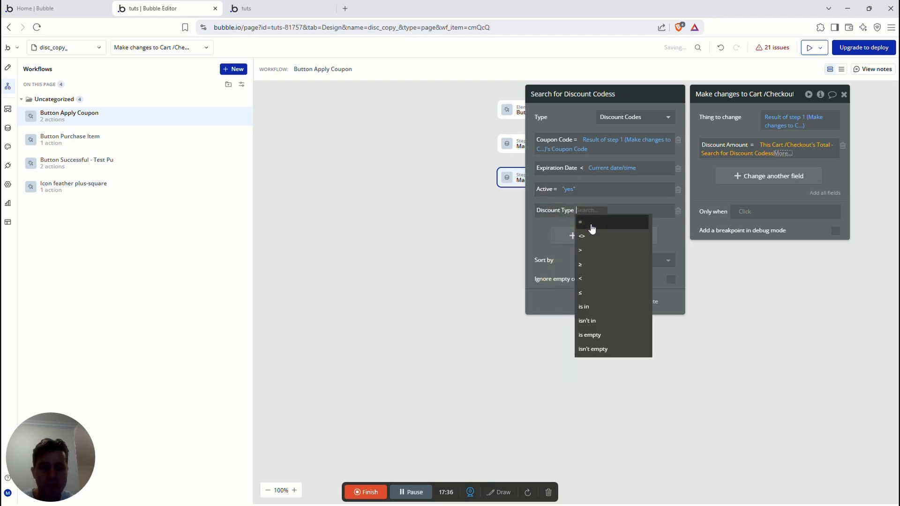
pyautogui.click(587, 213)
pyautogui.click(587, 213)
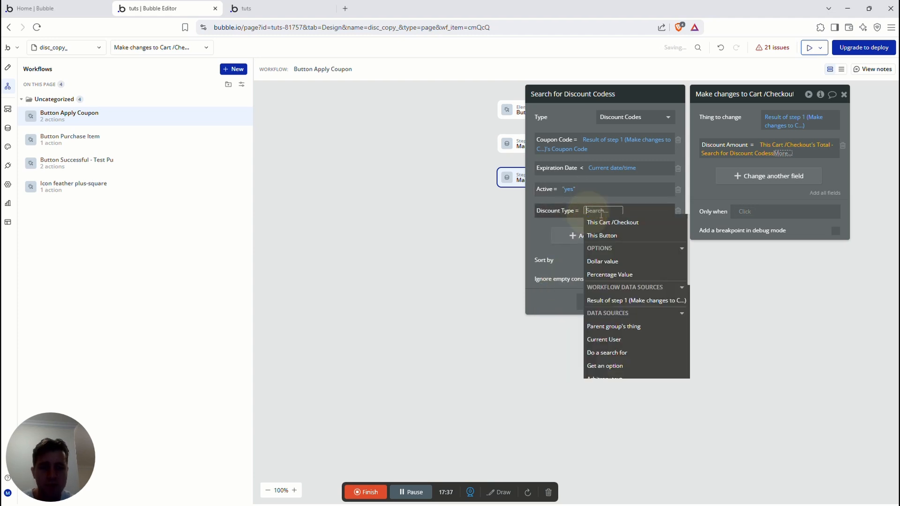
pyautogui.click(607, 262)
pyautogui.click(538, 232)
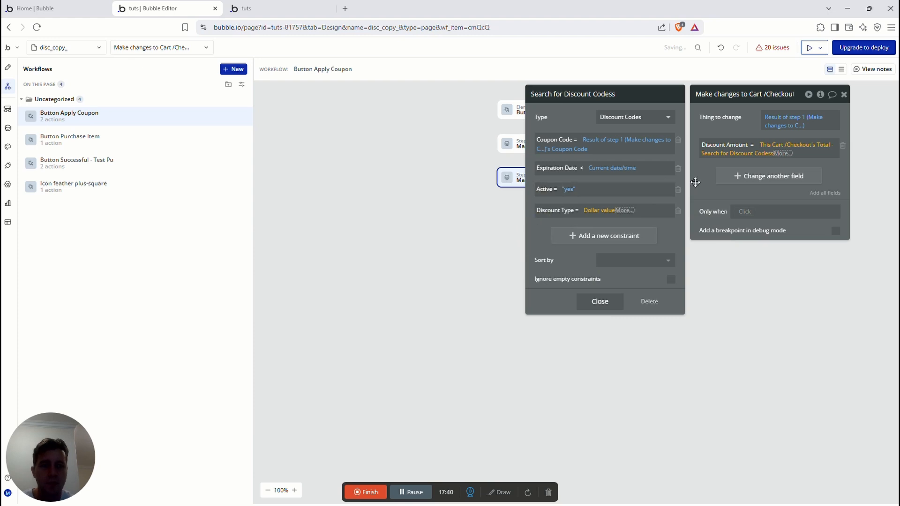
pyautogui.click(713, 197)
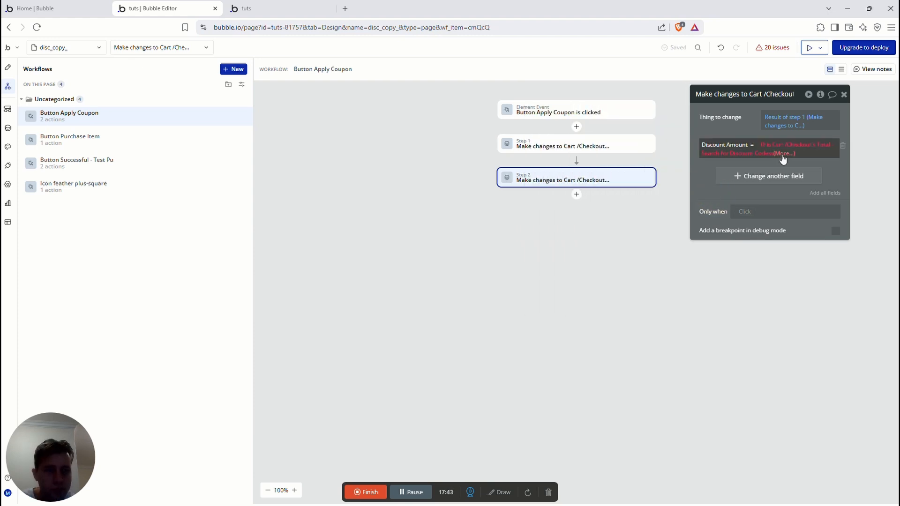
# - Complete the Discount Amount expression by subtracting the discount code search's first item's Discount Amount
pyautogui.click(782, 158)
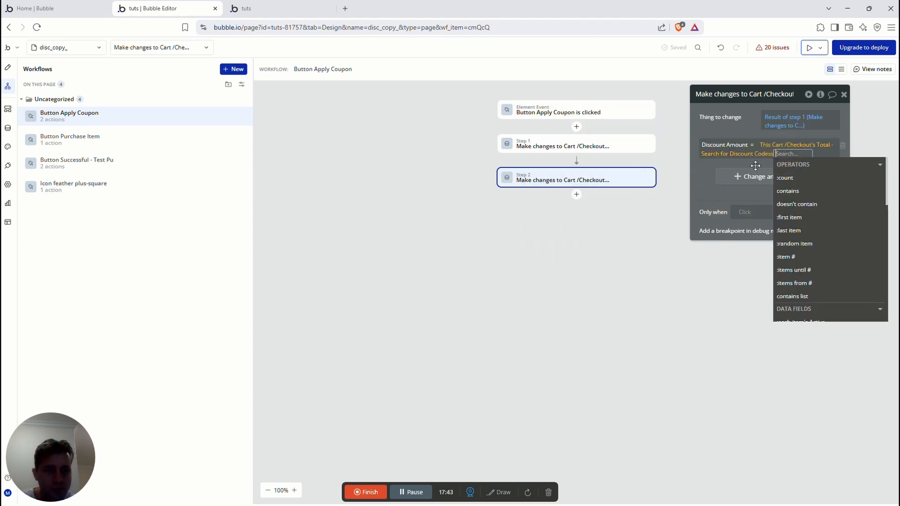
pyautogui.click(789, 220)
pyautogui.click(703, 182)
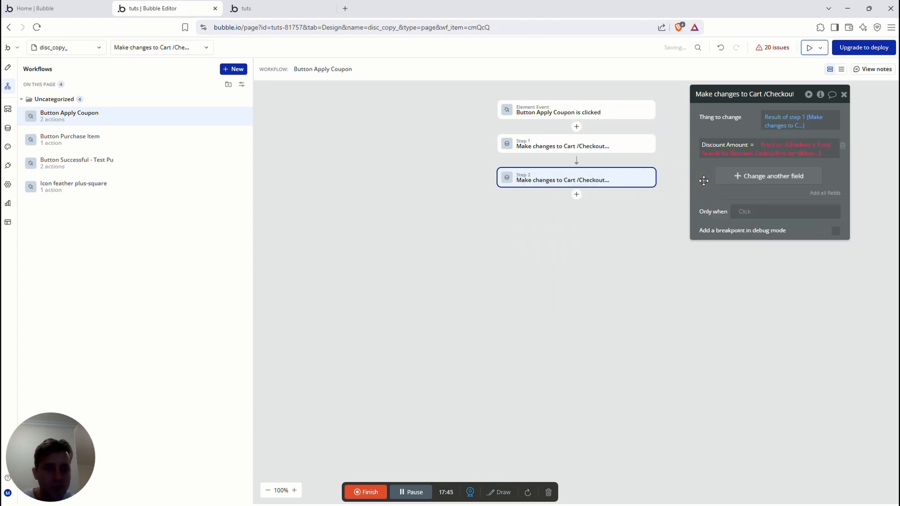
pyautogui.click(808, 154)
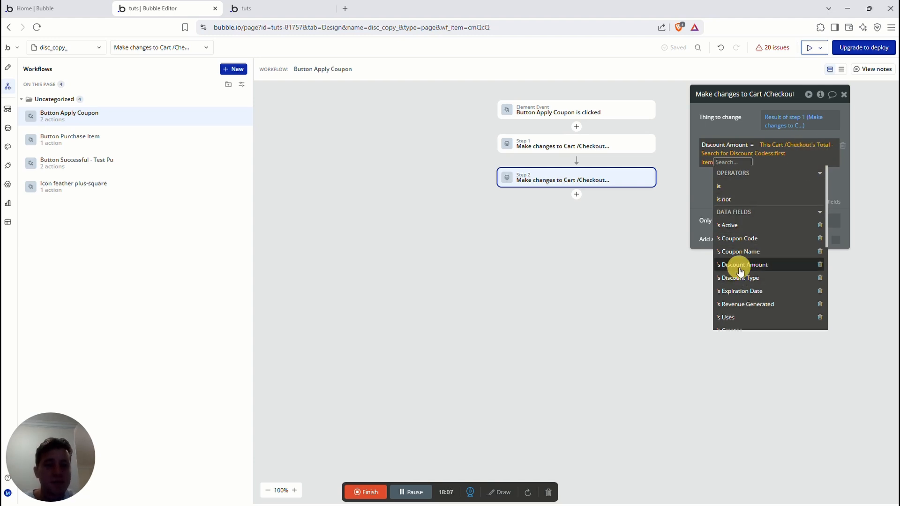
pyautogui.click(742, 265)
pyautogui.click(702, 187)
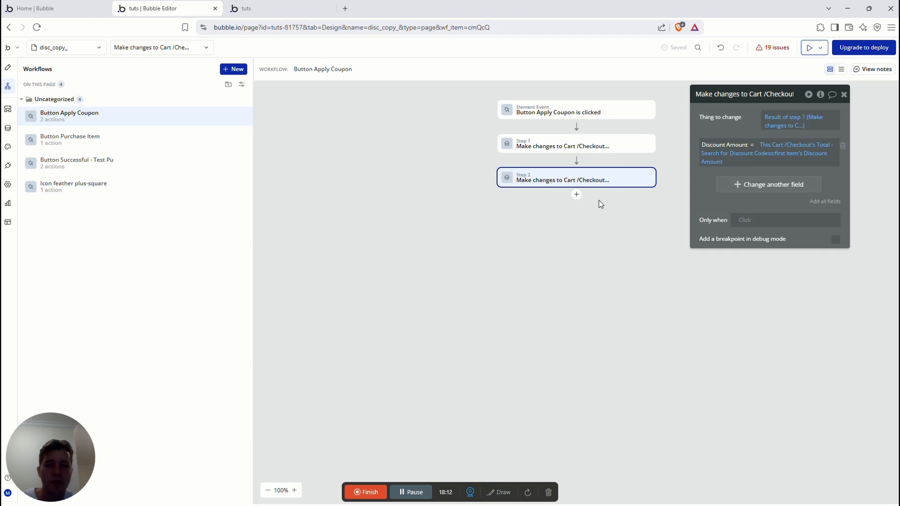
# - Start step 2's Only when condition with a search for Discount Codes
pyautogui.click(743, 221)
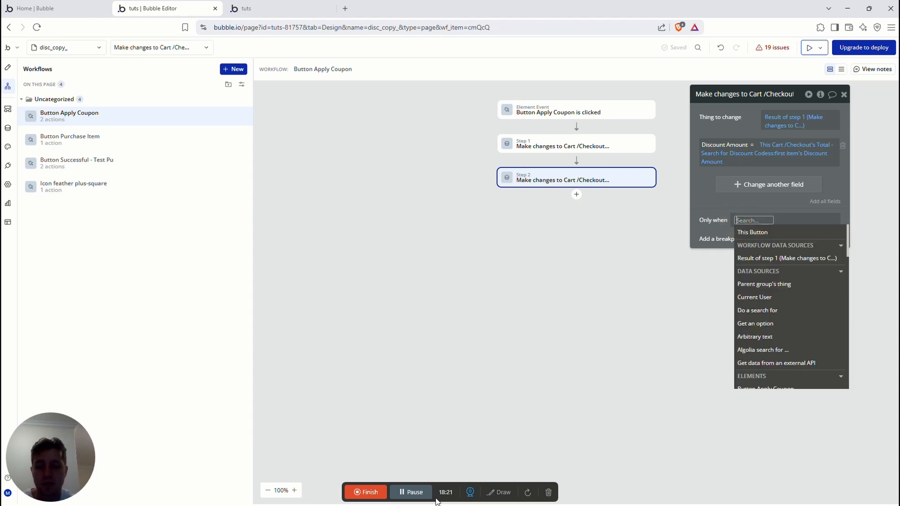
pyautogui.click(745, 224)
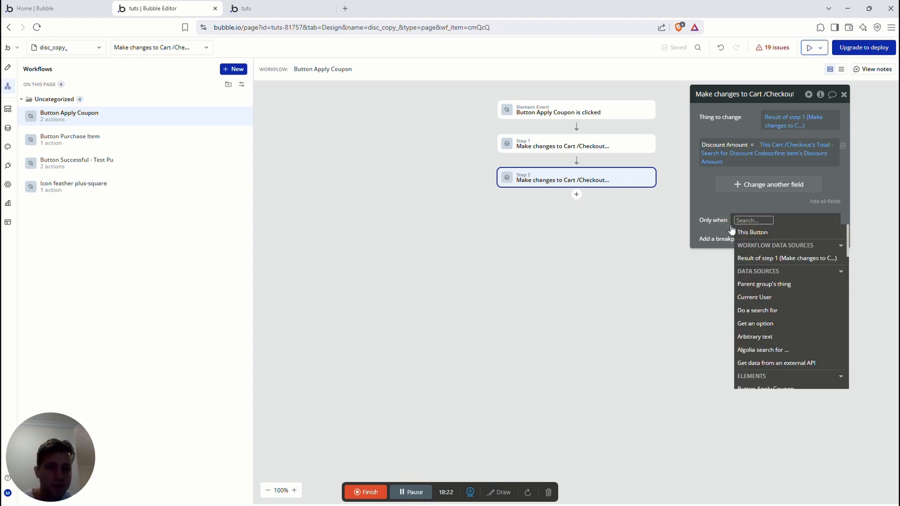
pyautogui.write('d as')
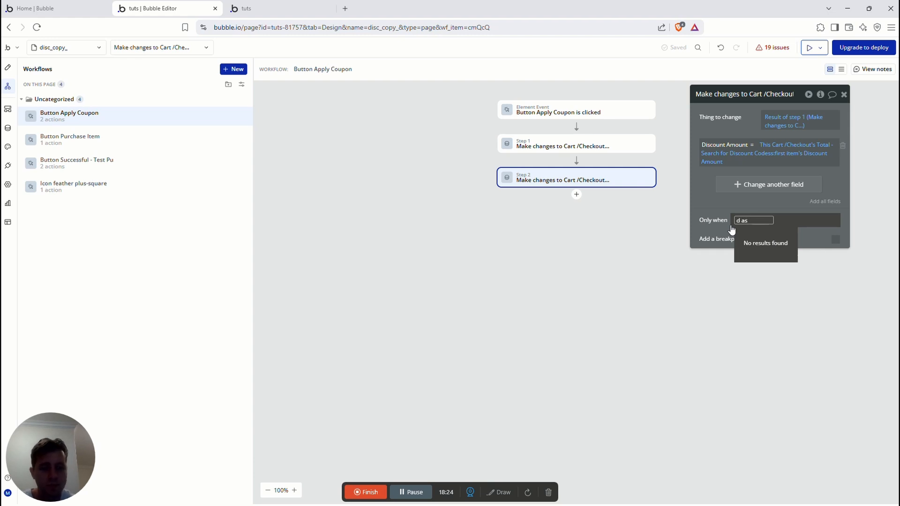
pyautogui.press('BackSpace')
pyautogui.press('BackSpace')
pyautogui.press('BackSpace')
pyautogui.write('o a')
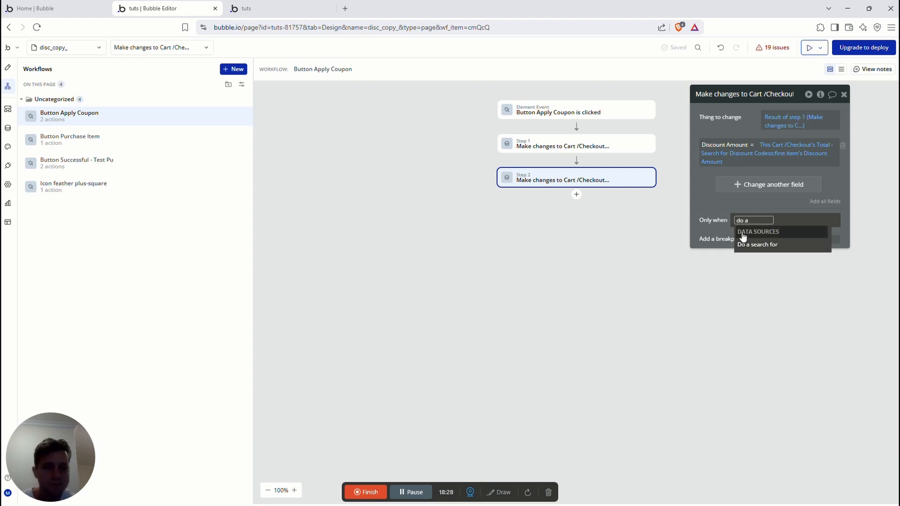
pyautogui.click(756, 244)
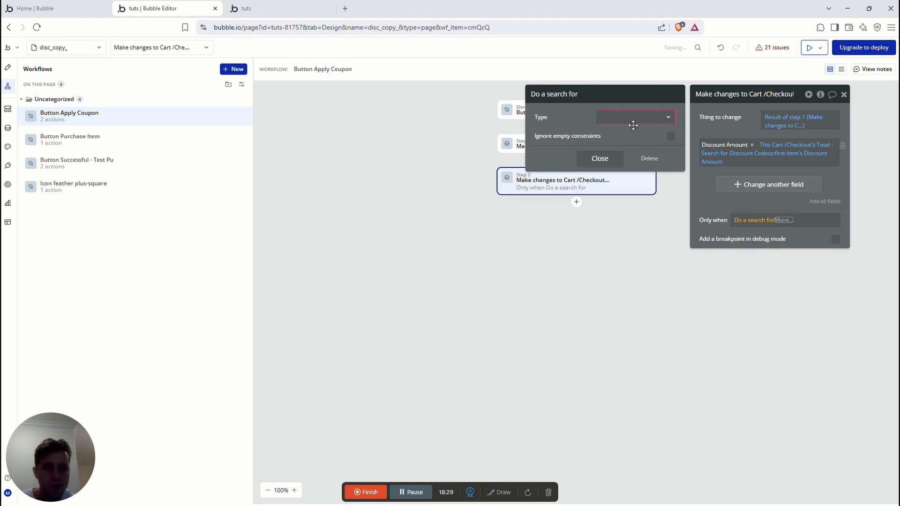
pyautogui.click(633, 118)
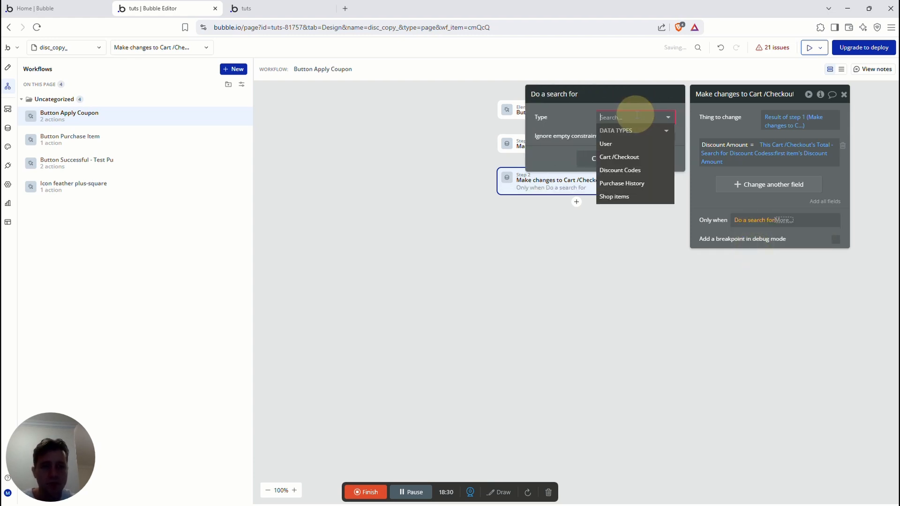
pyautogui.click(629, 170)
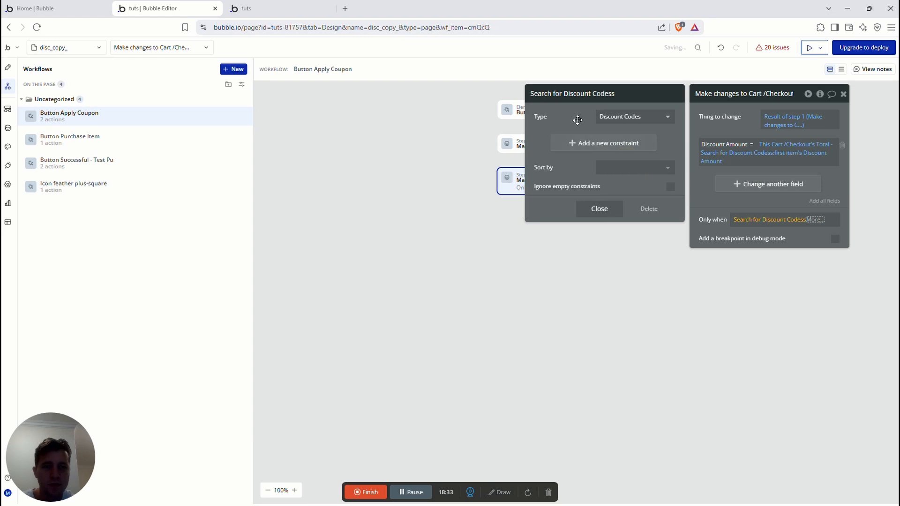
# - Constrain the condition's search to Discount Type = Dollar value and close the search settings
pyautogui.click(581, 143)
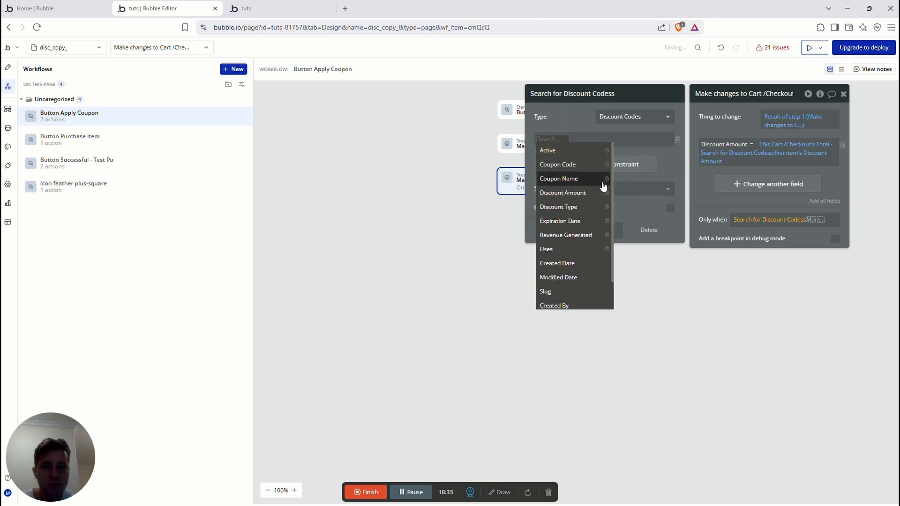
pyautogui.click(578, 207)
pyautogui.click(588, 139)
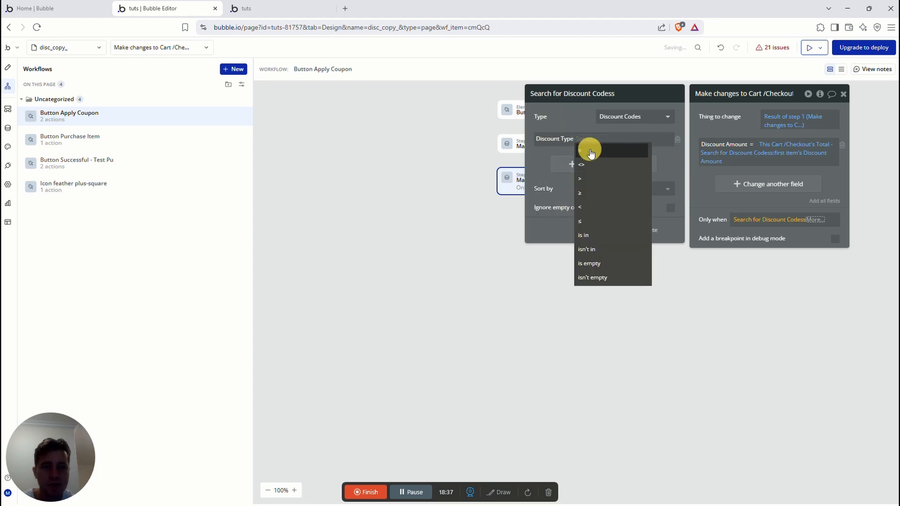
pyautogui.click(590, 151)
pyautogui.click(621, 176)
pyautogui.click(567, 113)
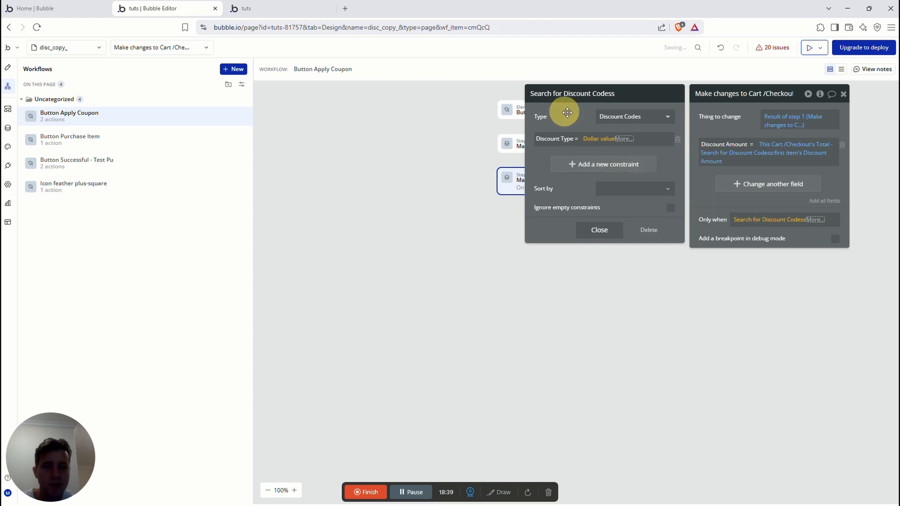
pyautogui.click(727, 197)
# - Extend the Only when condition with the search's first item's Coupon Code and the contains operator
pyautogui.click(814, 219)
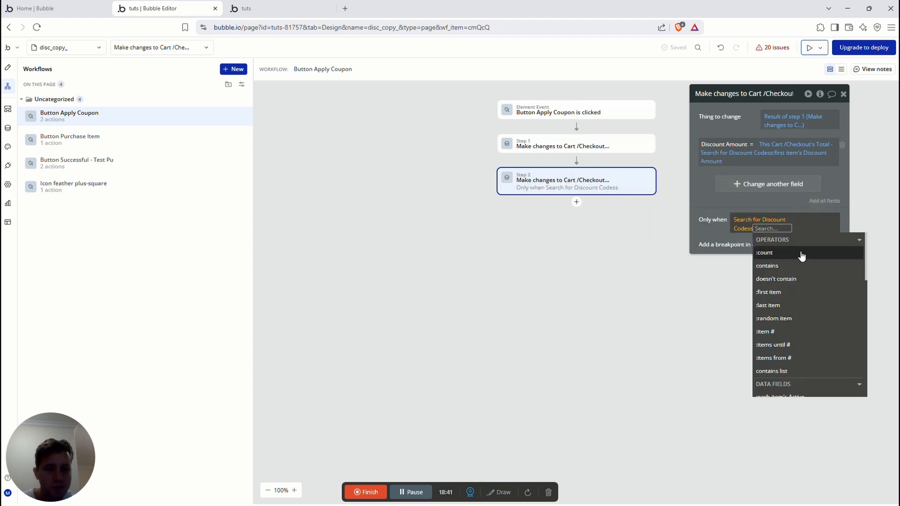
pyautogui.click(768, 292)
pyautogui.click(716, 196)
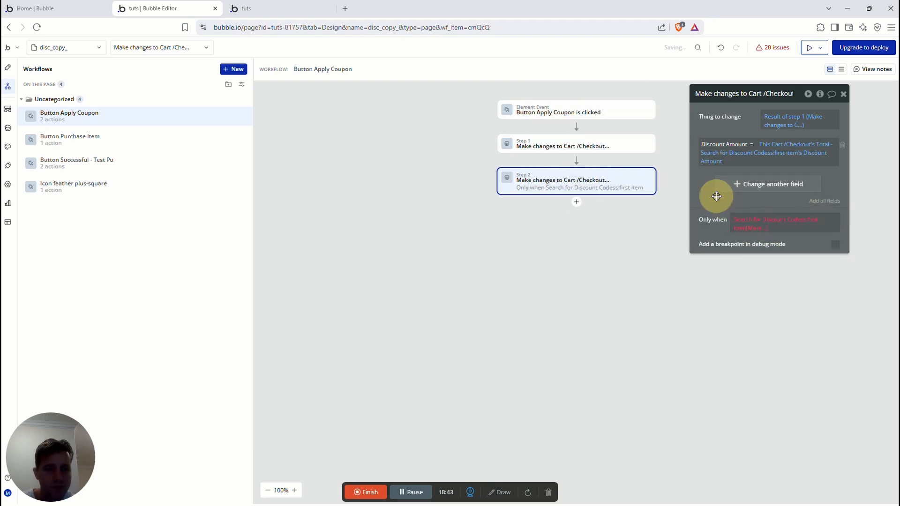
pyautogui.click(750, 229)
pyautogui.click(749, 255)
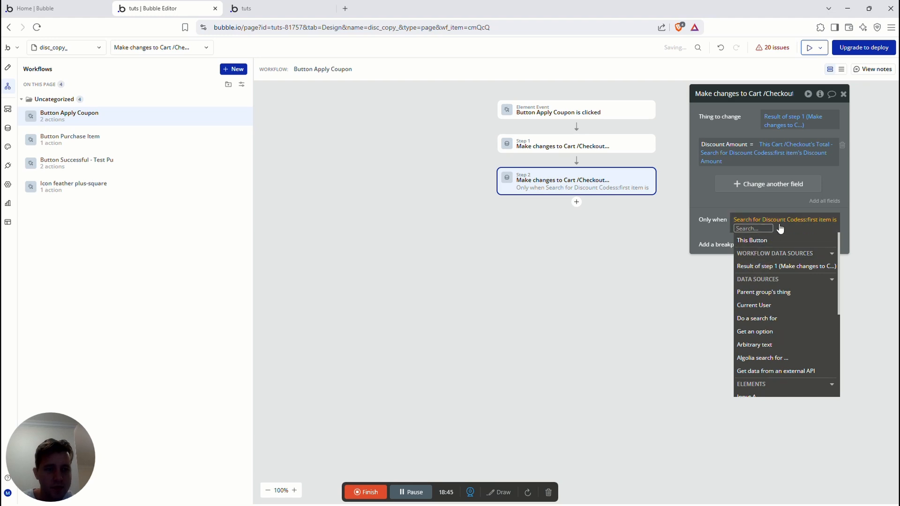
pyautogui.click(834, 222)
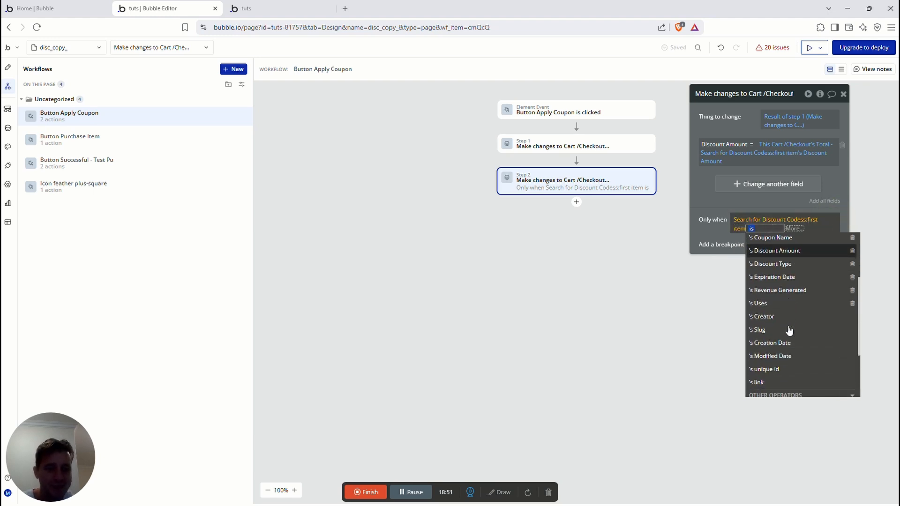
pyautogui.scroll(-3, 789, 331)
pyautogui.scroll(8, 790, 331)
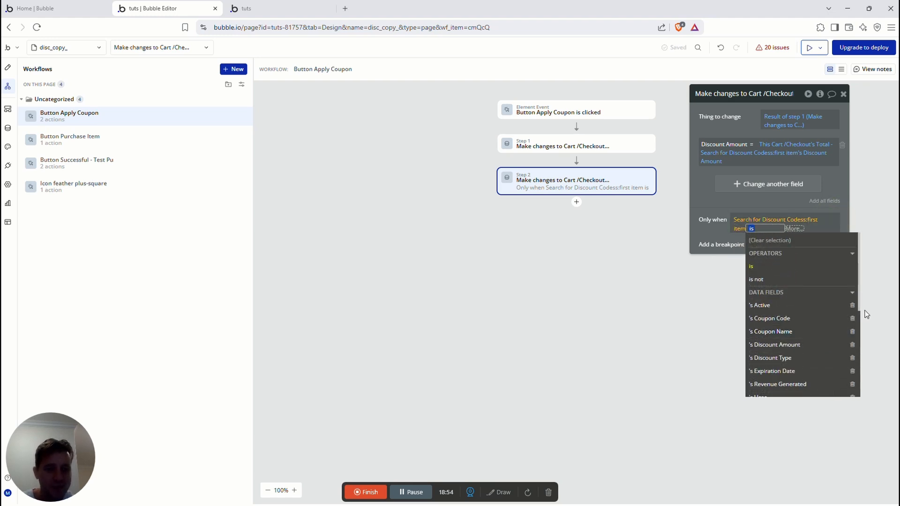
pyautogui.click(780, 322)
pyautogui.click(778, 279)
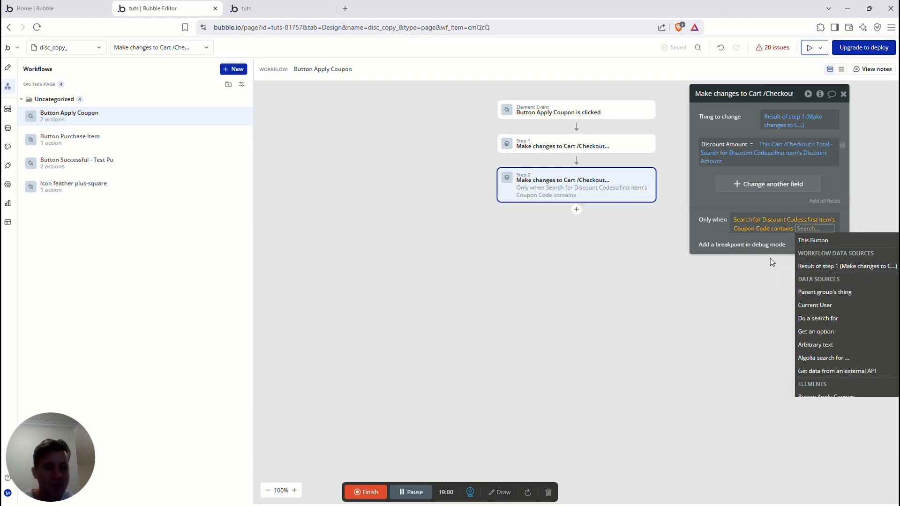
# - Finish the Only when comparison with Result of step 1's Coupon Code
pyautogui.click(840, 270)
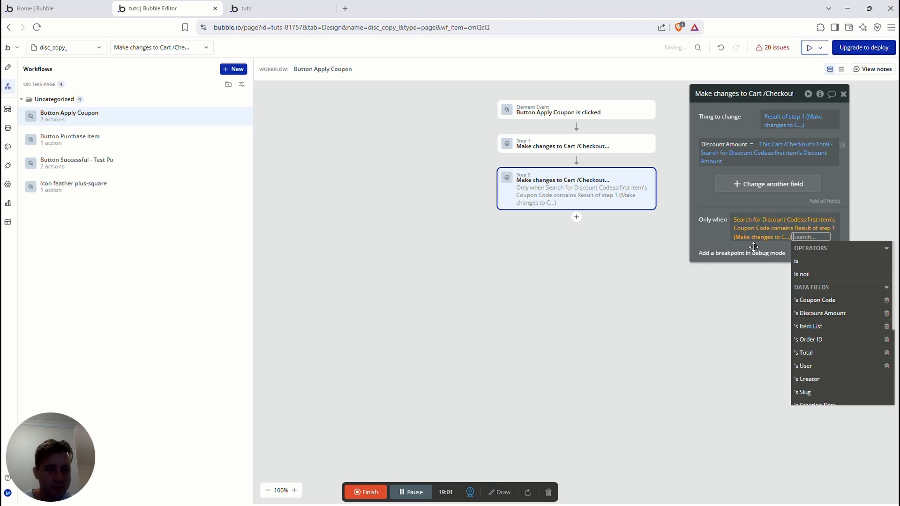
pyautogui.click(818, 299)
pyautogui.click(721, 201)
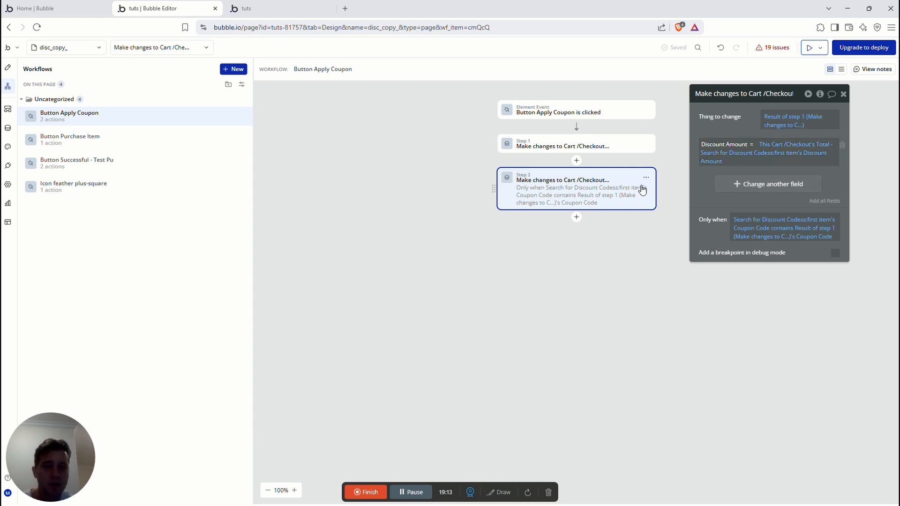
# - Copy the step 2 action and paste it as step 3 of the Apply Coupon workflow
pyautogui.click(646, 179)
pyautogui.click(670, 208)
pyautogui.rightClick(577, 217)
pyautogui.click(596, 226)
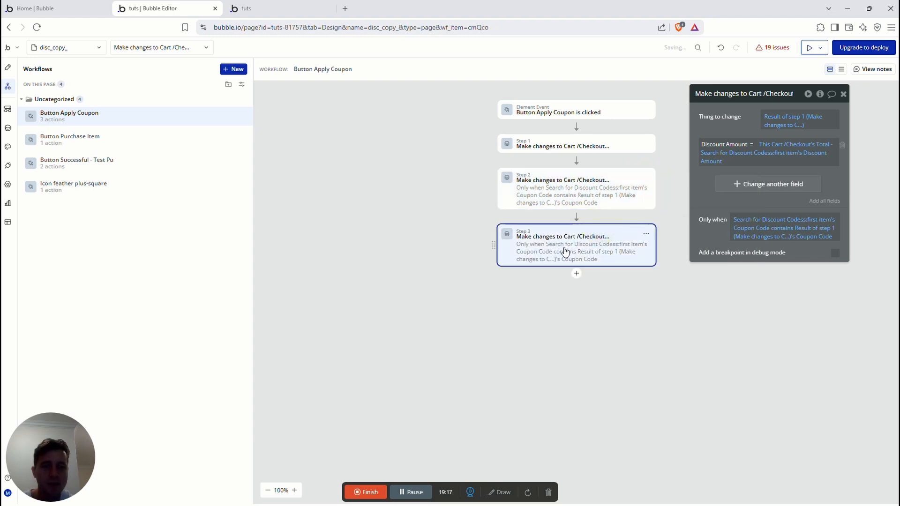
# - In step 3's Discount Amount expression, replace the subtraction after This Cart /Checkout's Total with multiplication (*)
pyautogui.click(603, 198)
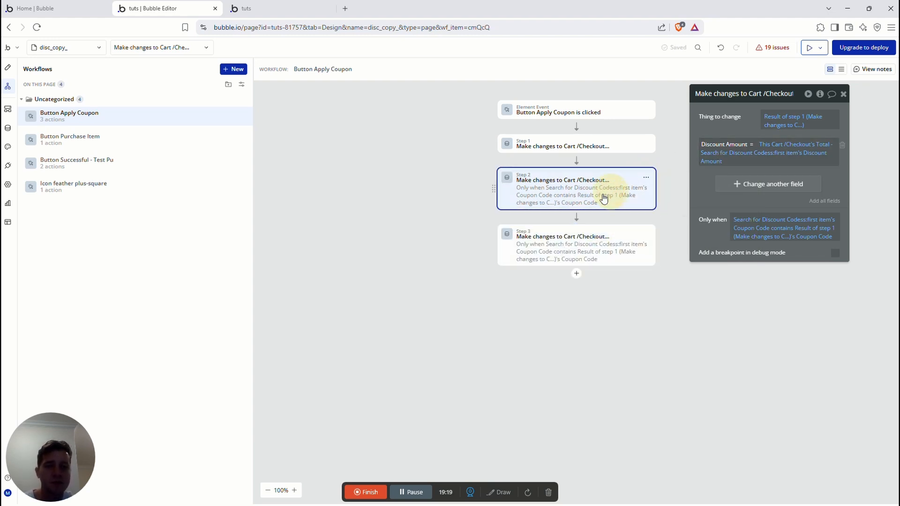
pyautogui.click(561, 254)
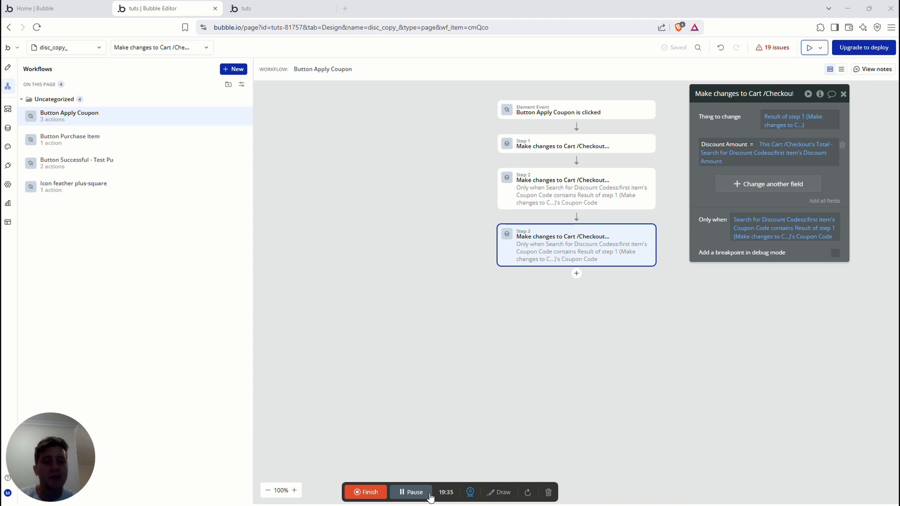
pyautogui.click(833, 146)
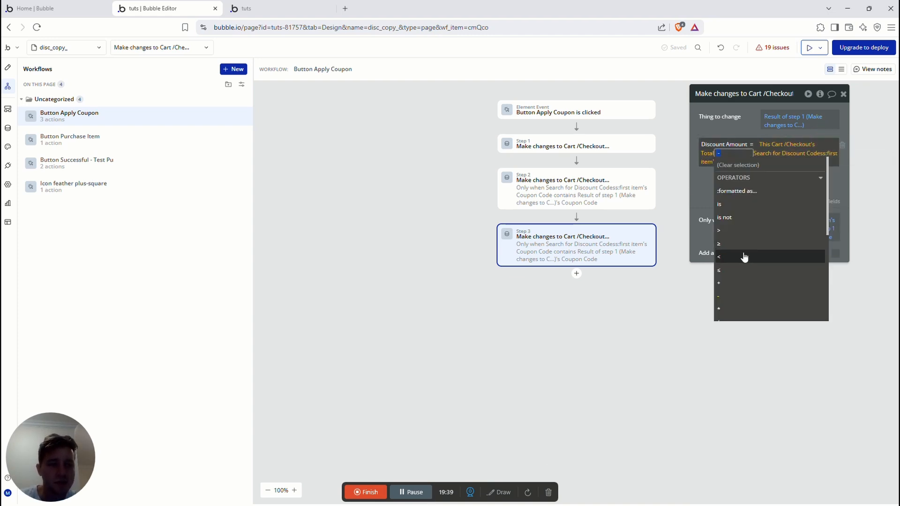
pyautogui.scroll(-1, 773, 263)
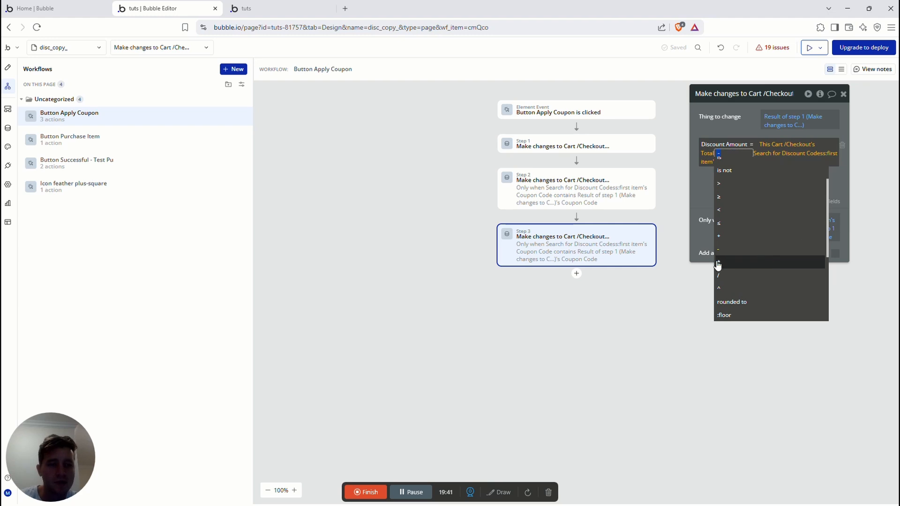
pyautogui.click(721, 262)
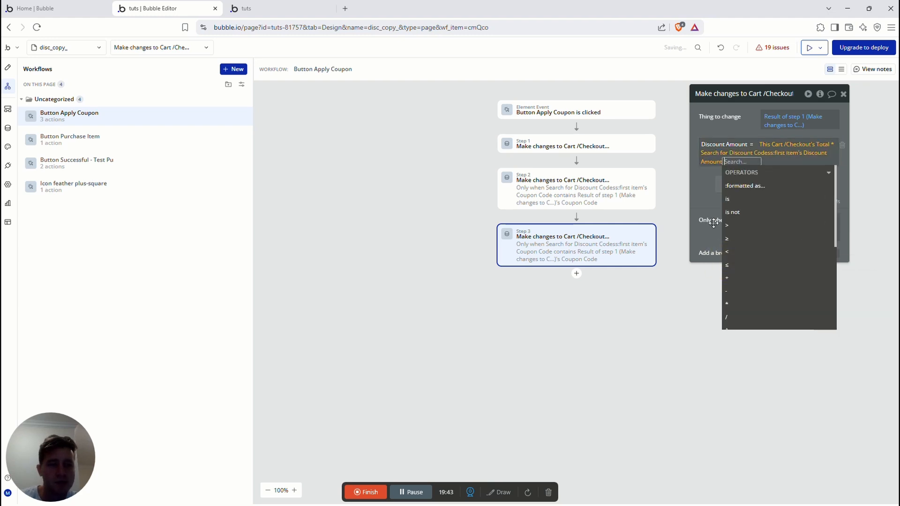
pyautogui.click(706, 180)
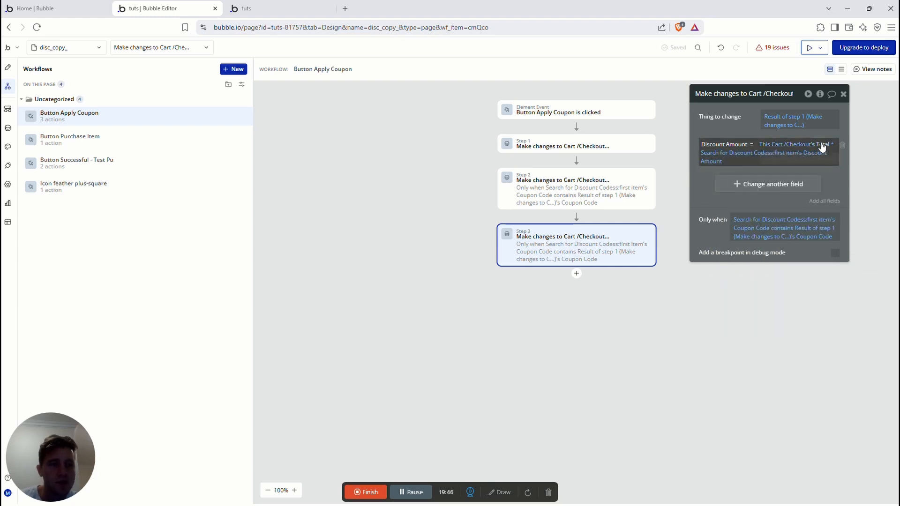
# - Append a division by 100 to the end of step 3's Discount Amount expression
pyautogui.click(739, 154)
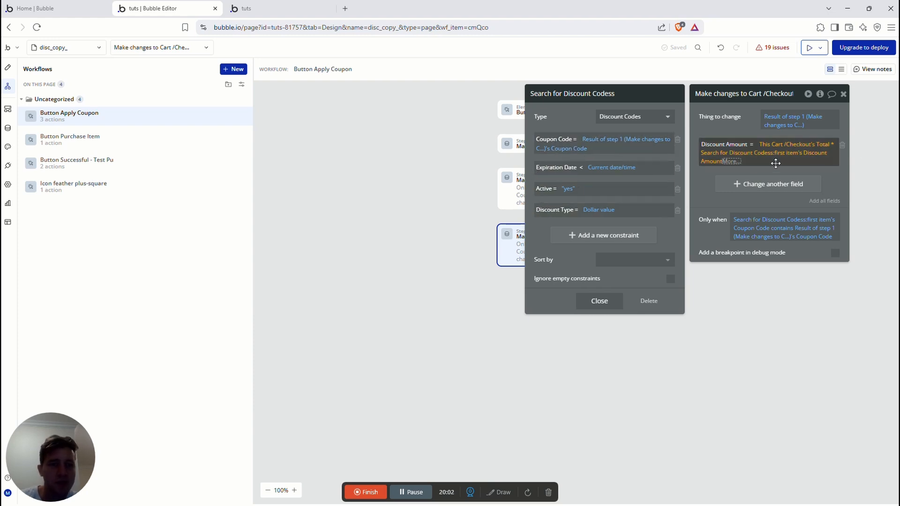
pyautogui.click(732, 162)
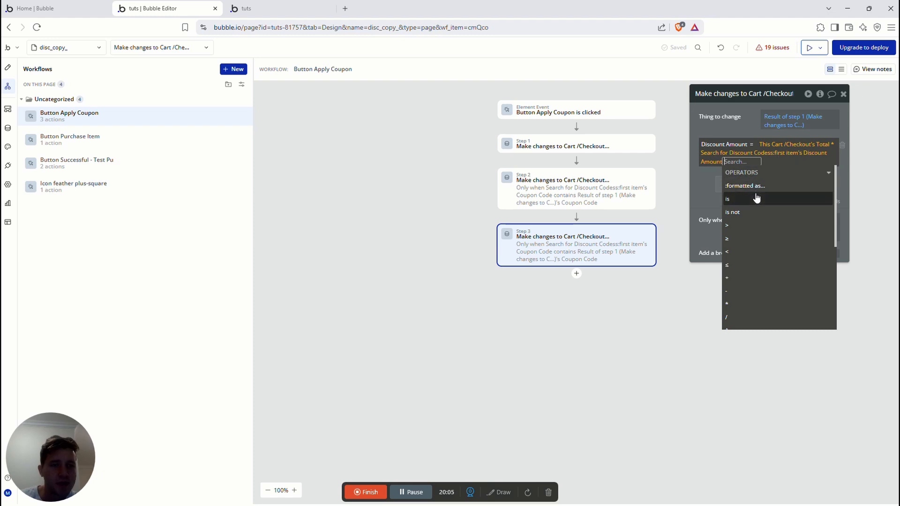
pyautogui.scroll(-1, 747, 211)
pyautogui.click(733, 271)
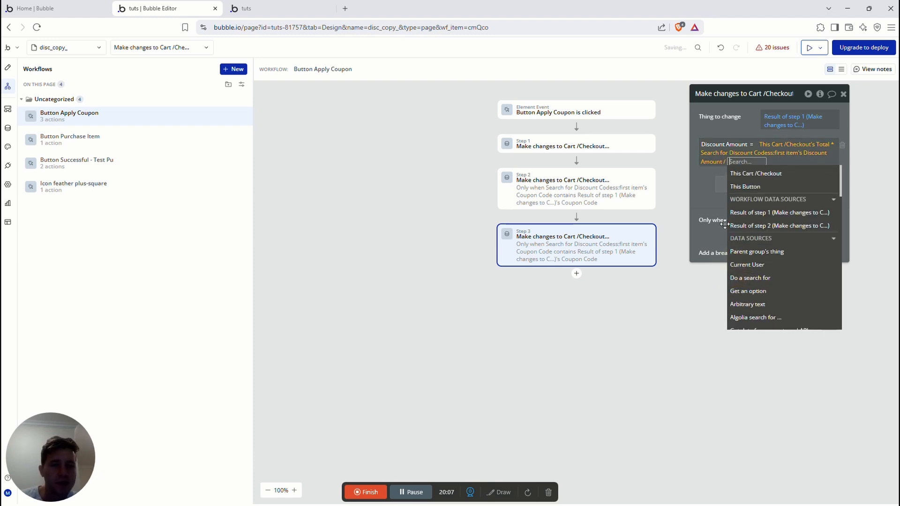
pyautogui.write('100')
pyautogui.click(726, 224)
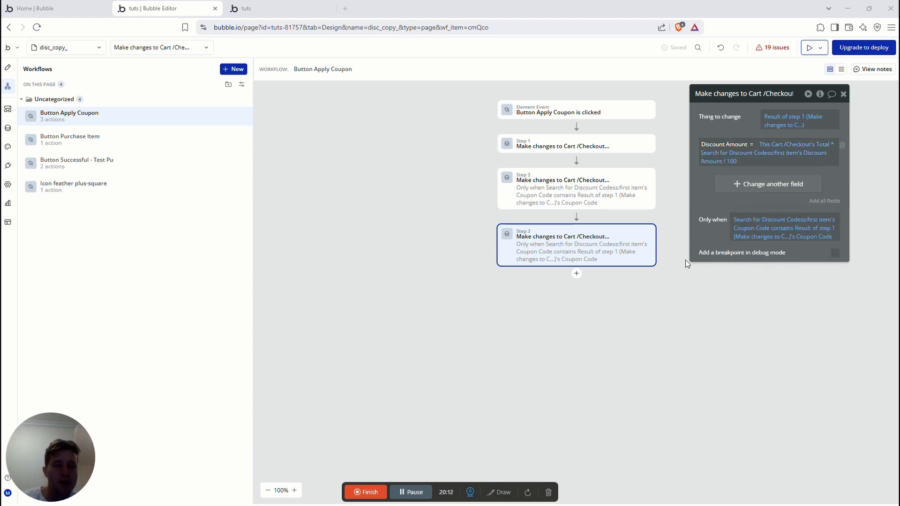
# - Set the Discount Type constraint in step 3's Only when search to Percentage Value
pyautogui.click(759, 225)
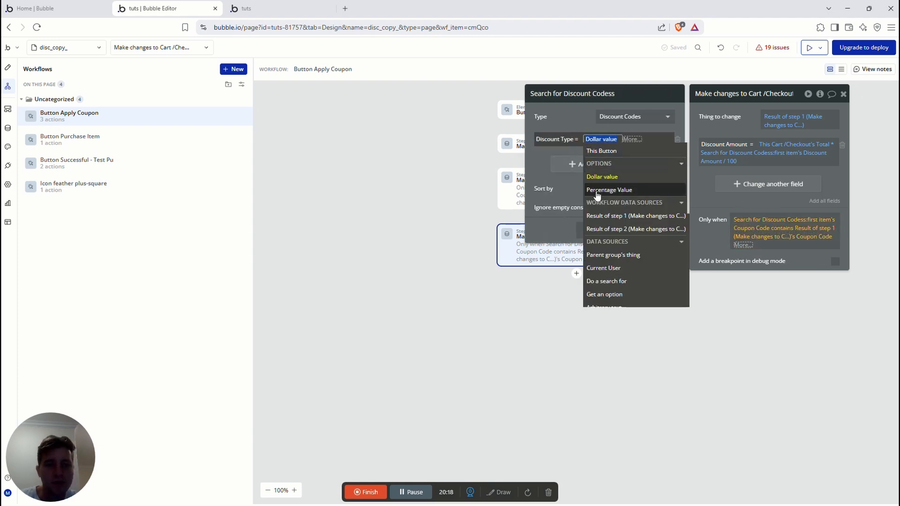
pyautogui.click(609, 191)
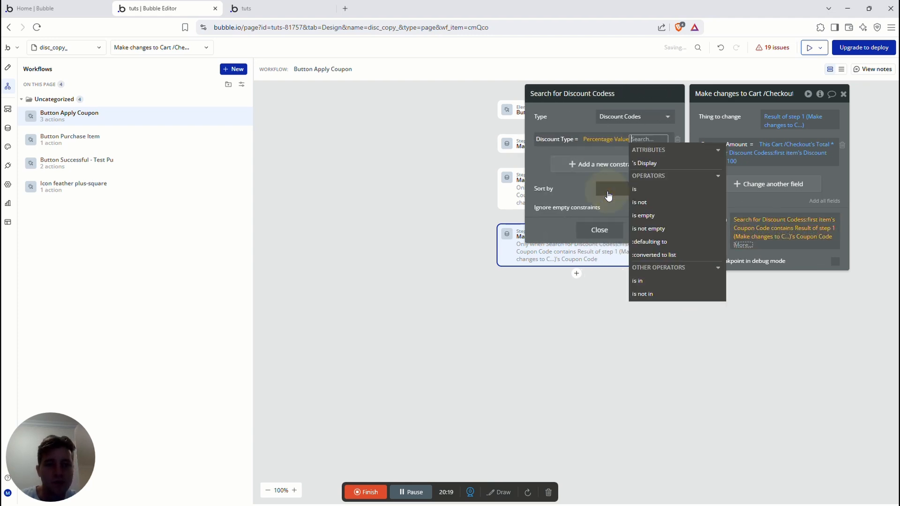
# - Close the Discount Codes search settings and review the original price, discount amount and final total lines on the preview page
pyautogui.click(573, 121)
pyautogui.click(712, 200)
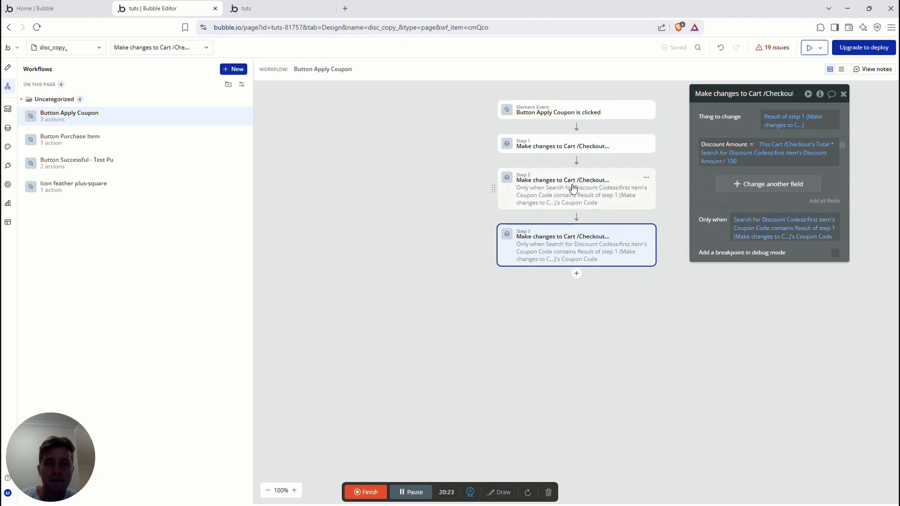
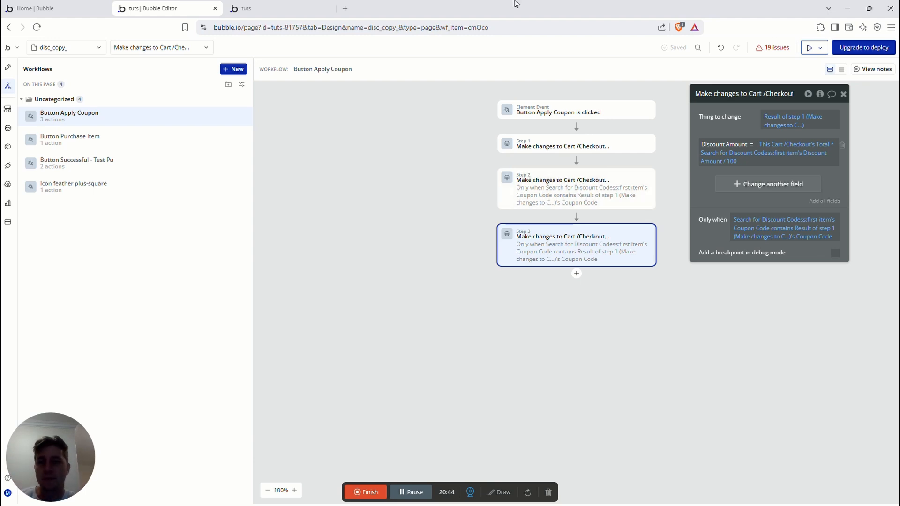
pyautogui.click(264, 4)
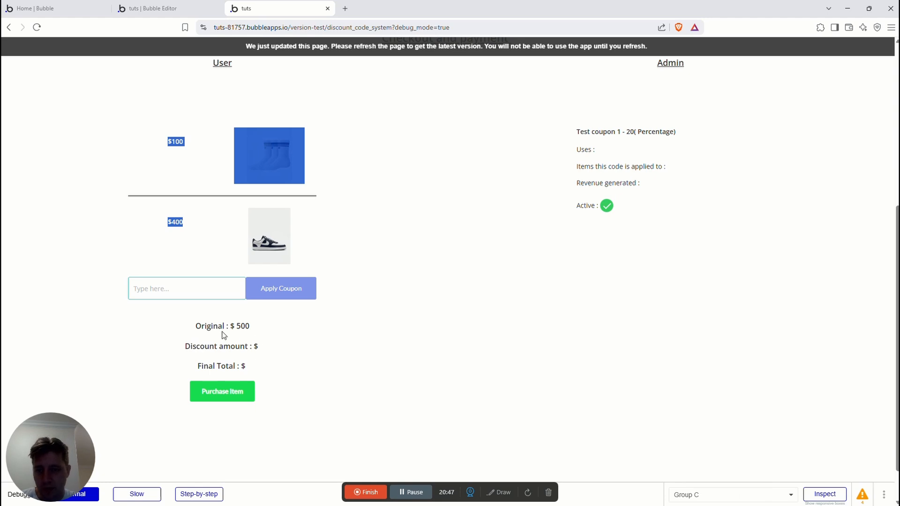
pyautogui.moveTo(196, 326); pyautogui.dragTo(182, 345)
pyautogui.click(159, 10)
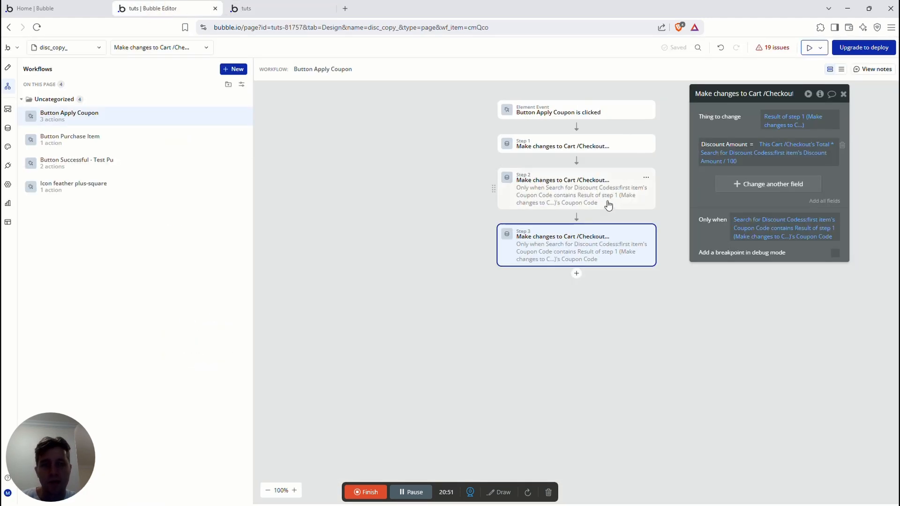
pyautogui.click(264, 9)
pyautogui.moveTo(257, 365); pyautogui.dragTo(193, 366)
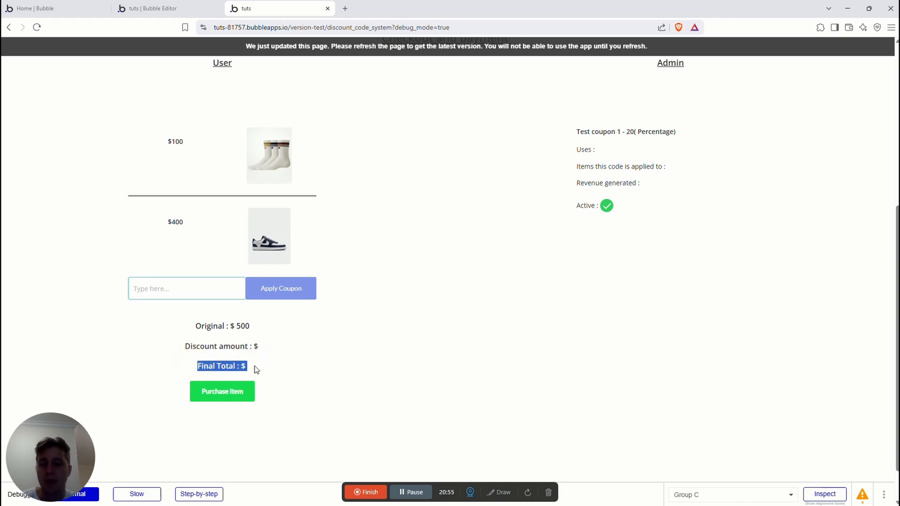
pyautogui.click(221, 397)
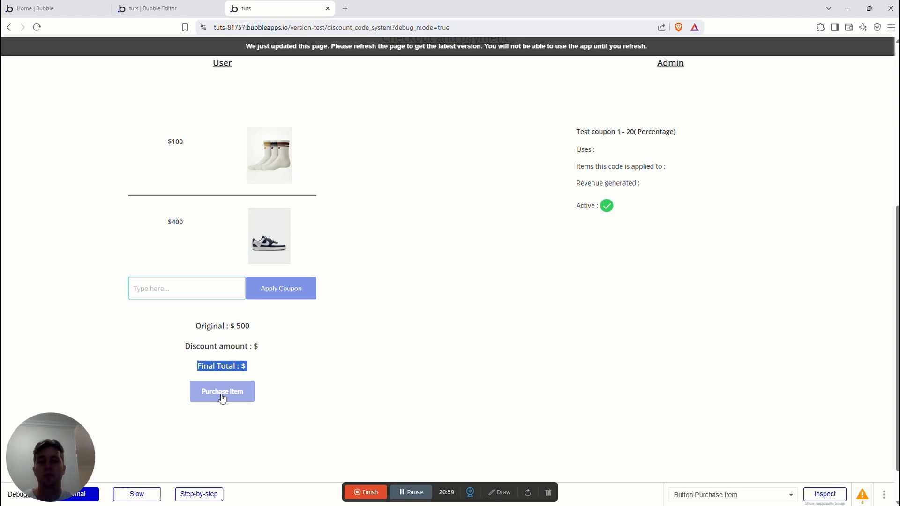
# - In the Bubble editor, insert a Make changes to thing action after step 2 and set its thing to change to Result of step 1
pyautogui.click(178, 9)
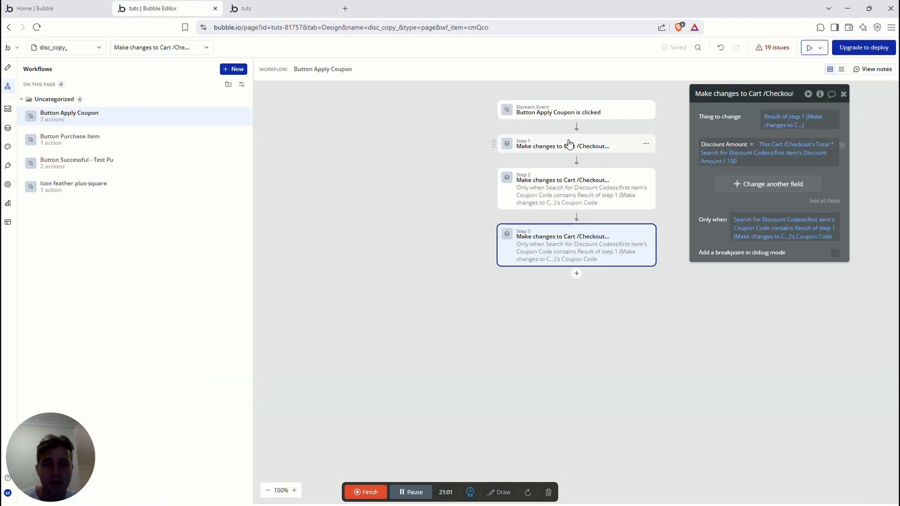
pyautogui.click(576, 217)
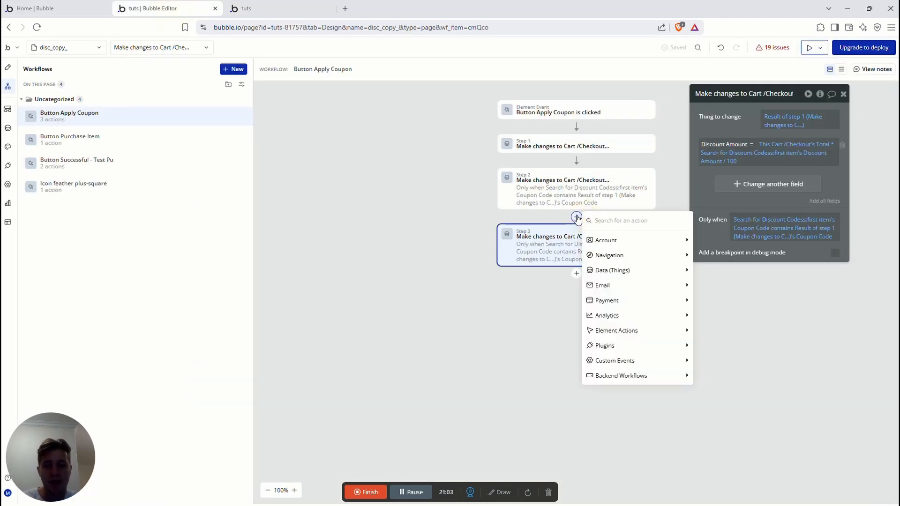
pyautogui.write('make')
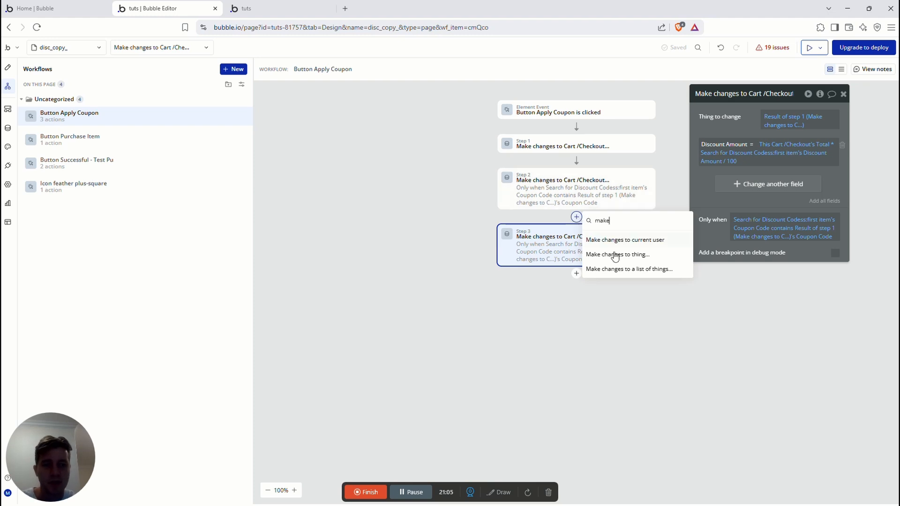
pyautogui.click(648, 255)
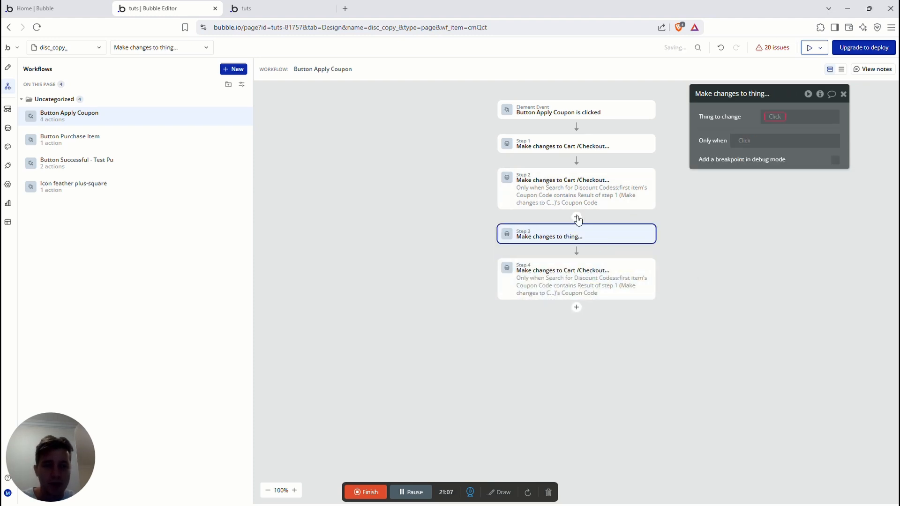
pyautogui.click(768, 115)
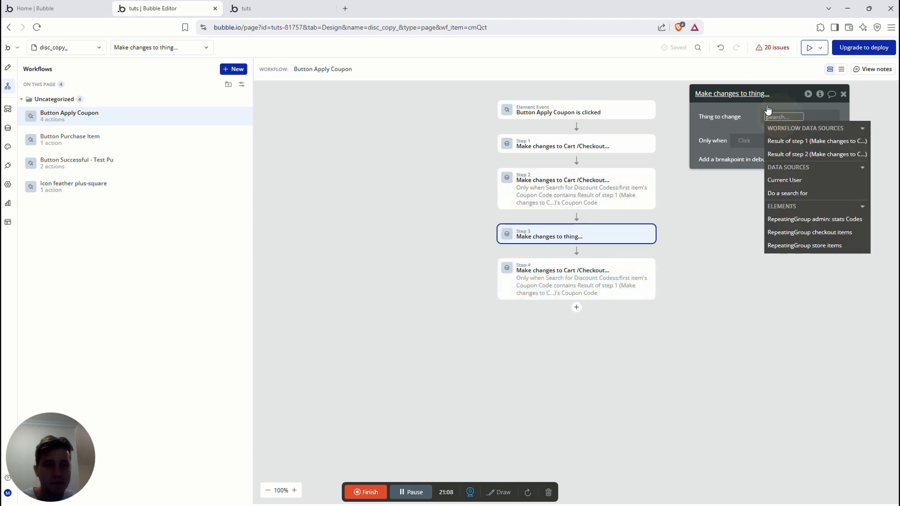
pyautogui.click(772, 146)
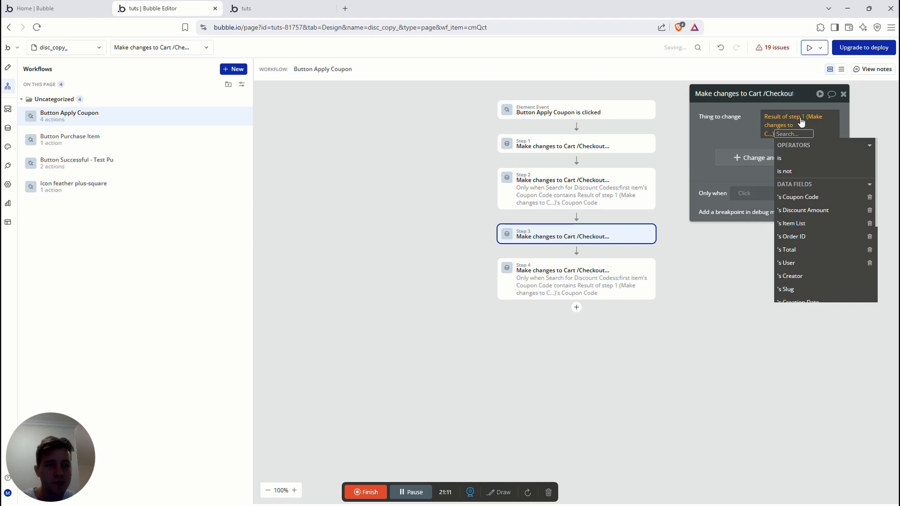
pyautogui.click(796, 251)
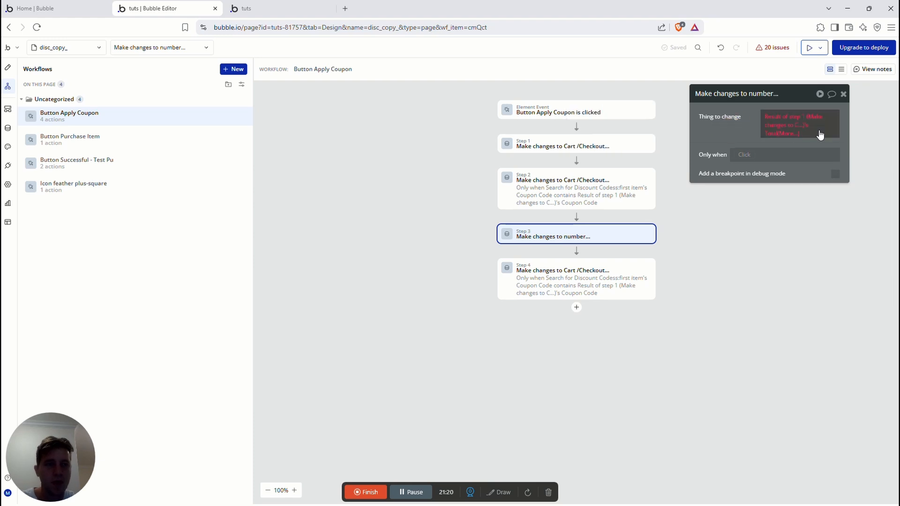
pyautogui.click(788, 124)
pyautogui.click(730, 117)
pyautogui.click(782, 136)
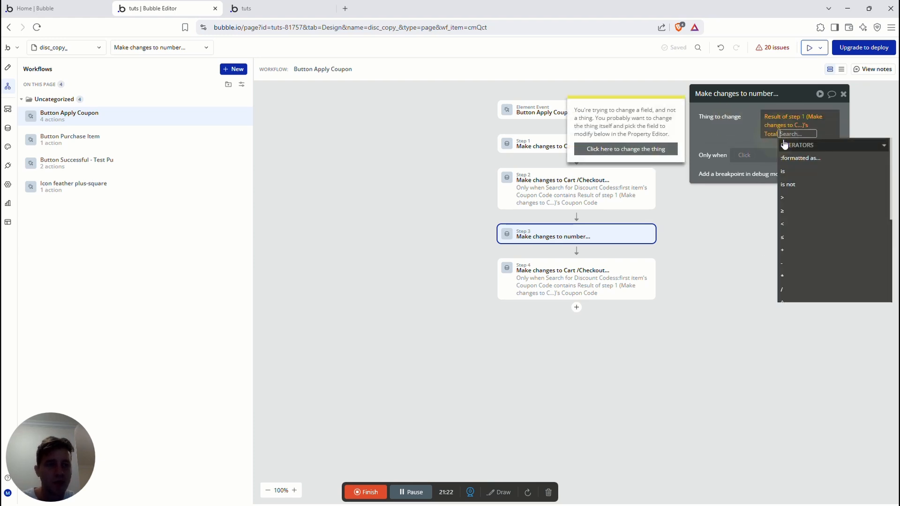
pyautogui.press('BackSpace')
pyautogui.press('BackSpace')
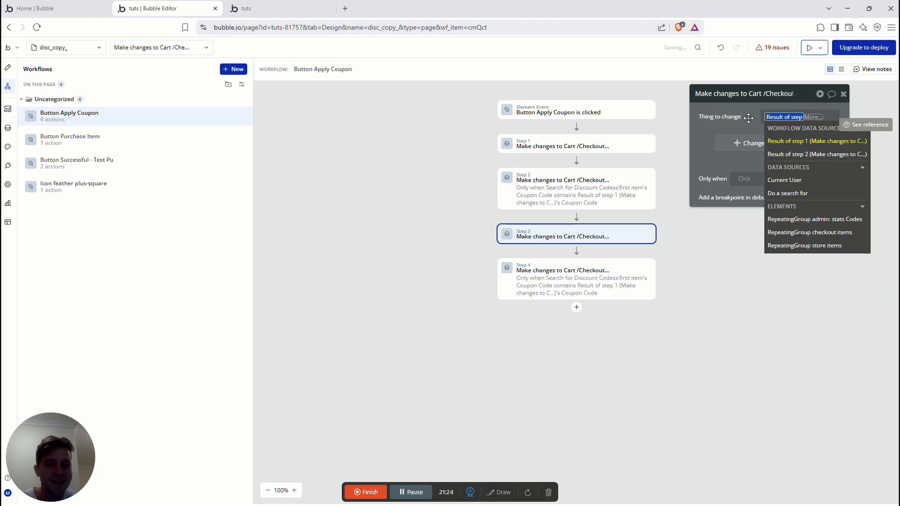
pyautogui.click(830, 142)
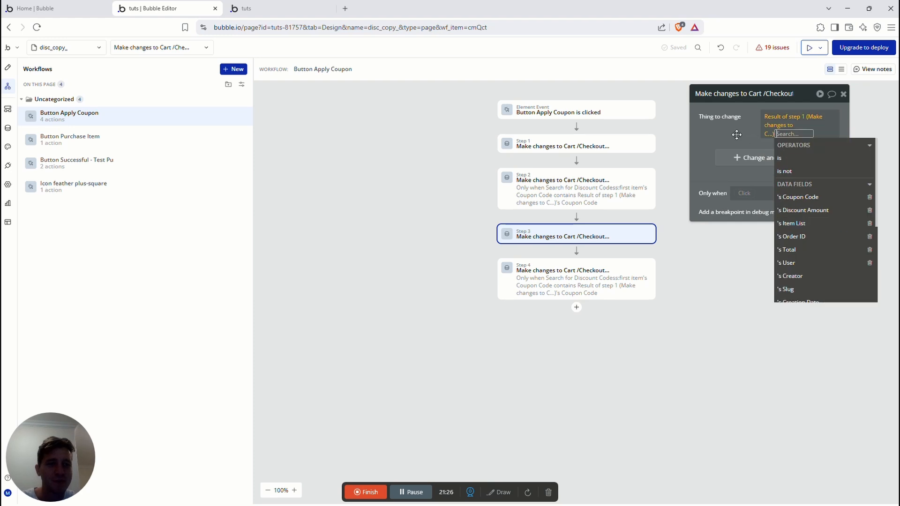
# - Add Total as the field to change in the new step 3 action
pyautogui.click(739, 146)
pyautogui.click(749, 144)
pyautogui.click(708, 146)
pyautogui.write('to')
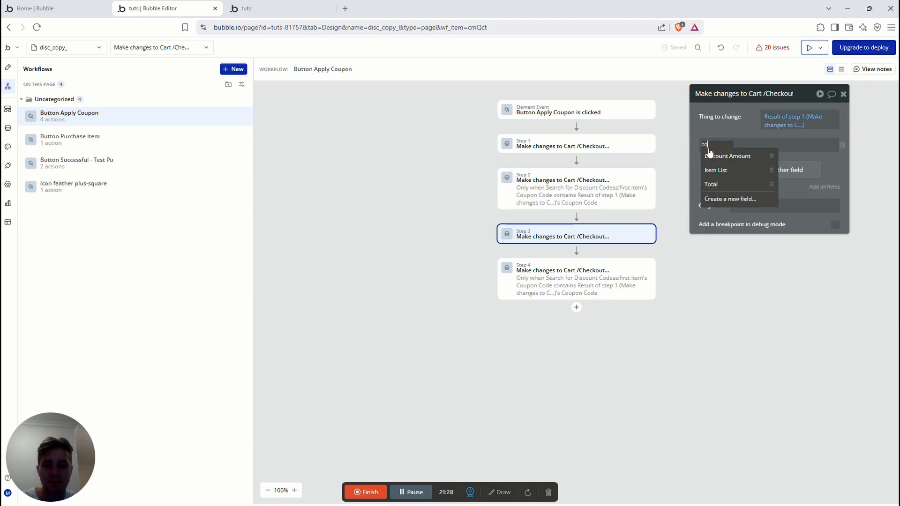
pyautogui.click(721, 155)
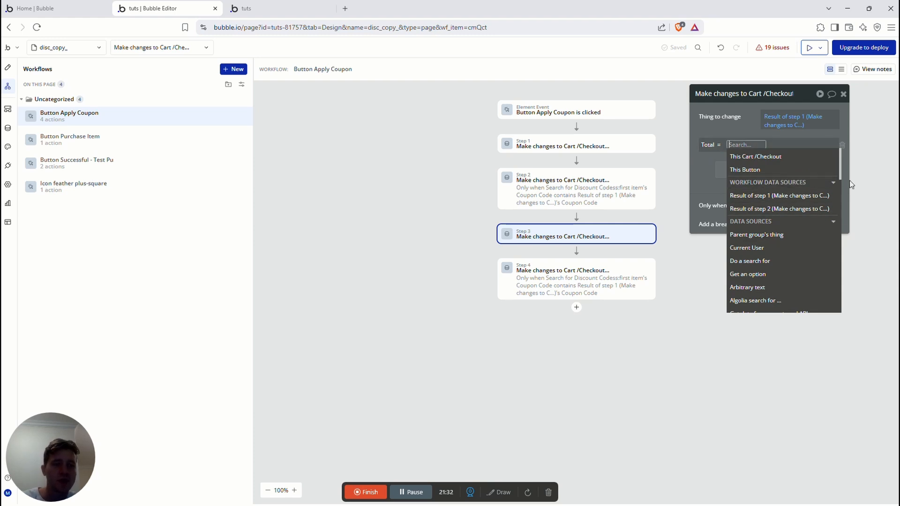
# - Set step 3's Total to This Cart /Checkout's Total minus Result of step 2's Discount Amount
pyautogui.click(762, 160)
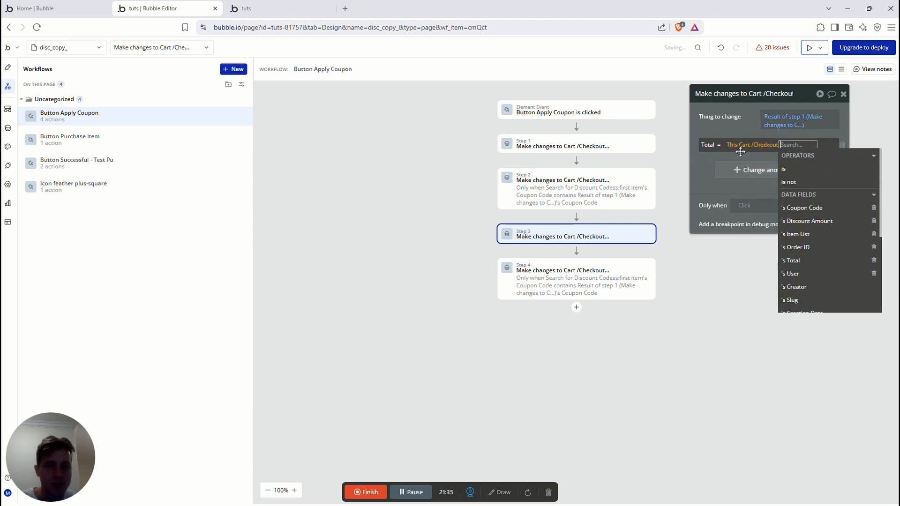
pyautogui.click(801, 262)
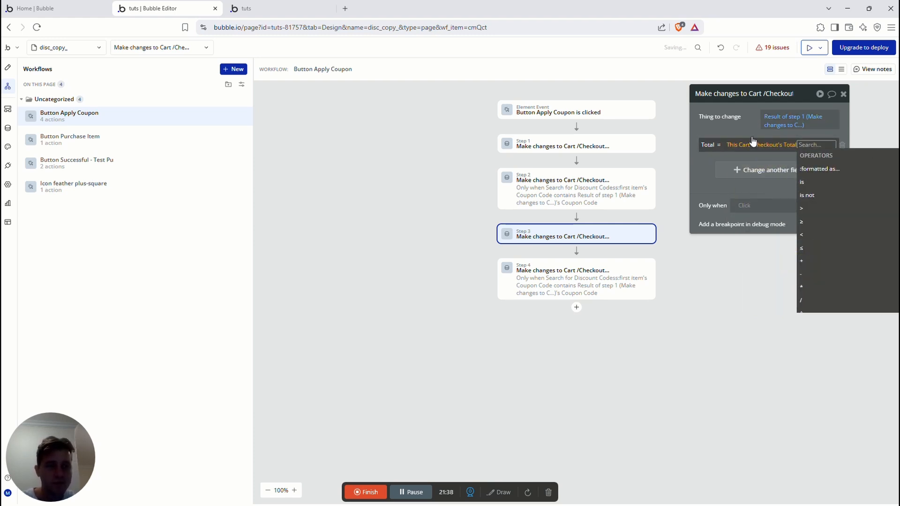
pyautogui.write('-')
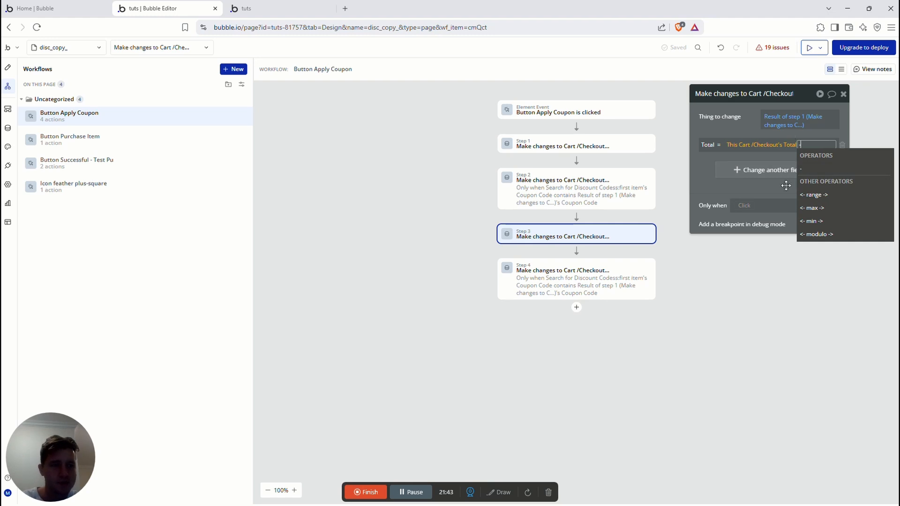
pyautogui.click(815, 171)
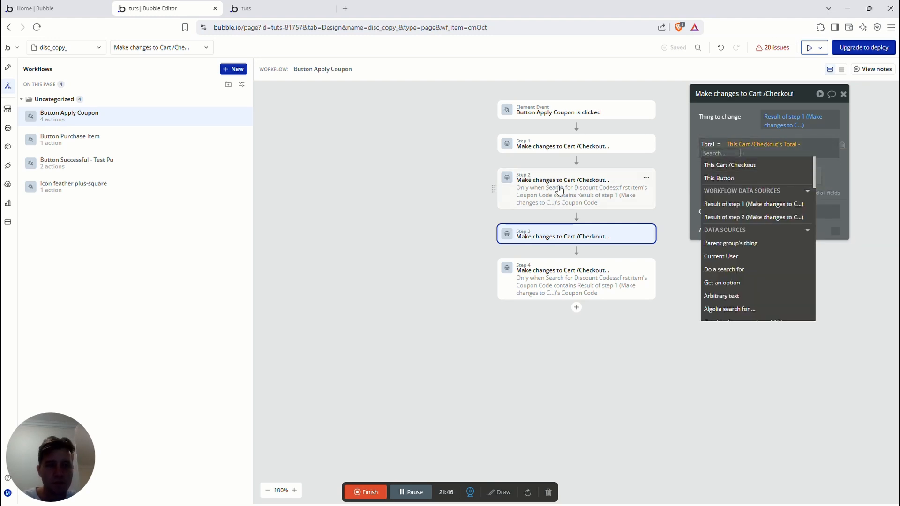
pyautogui.click(740, 217)
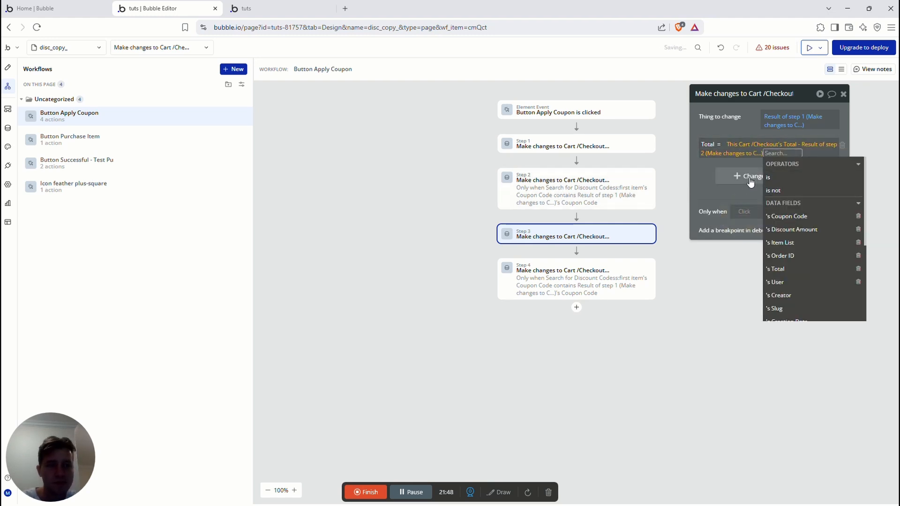
pyautogui.click(802, 231)
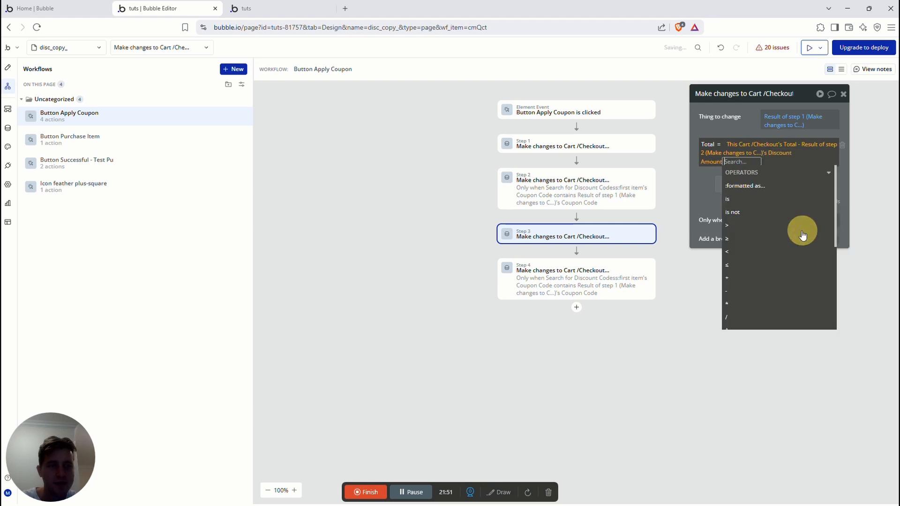
pyautogui.click(708, 181)
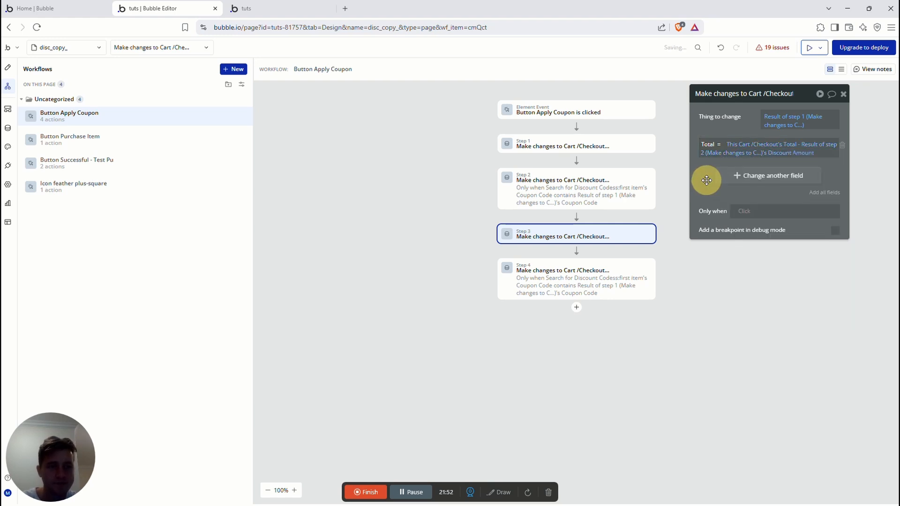
# - Compare step 2's Discount Amount expression and condition with the Total expression in step 3
pyautogui.click(593, 188)
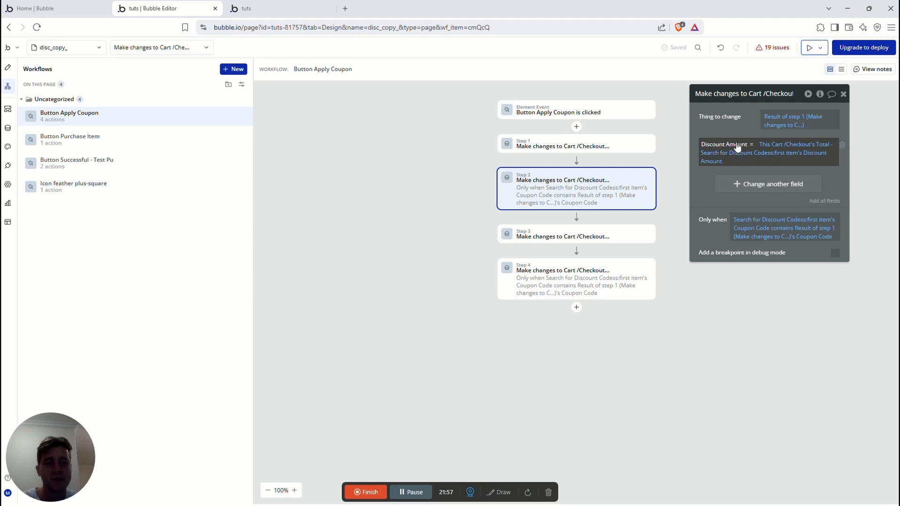
pyautogui.click(572, 240)
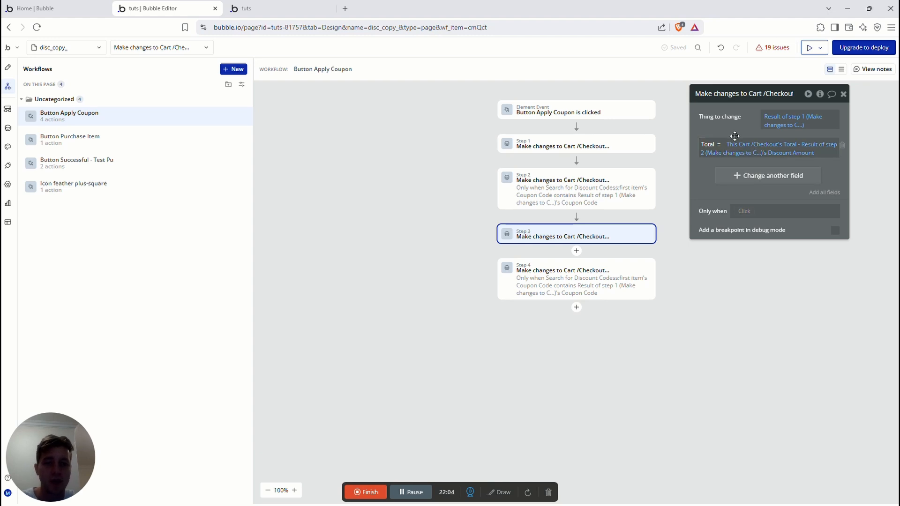
pyautogui.click(746, 211)
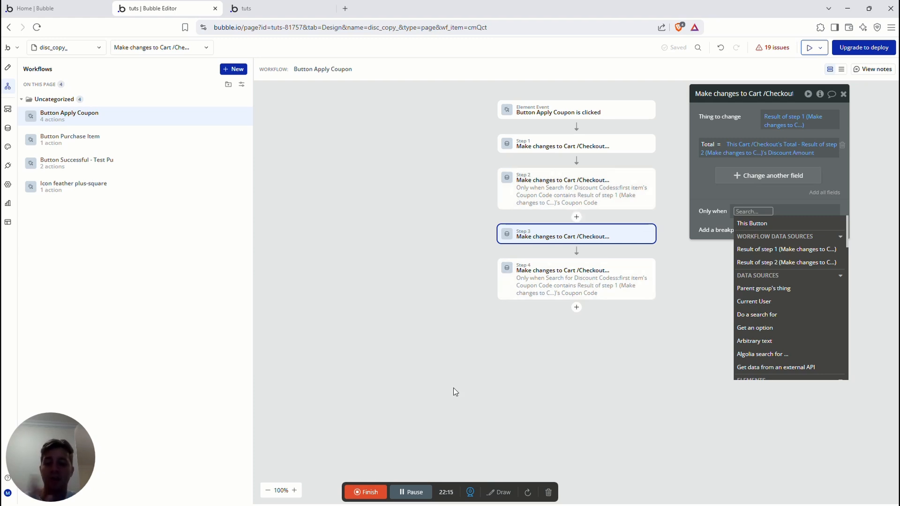
pyautogui.click(413, 491)
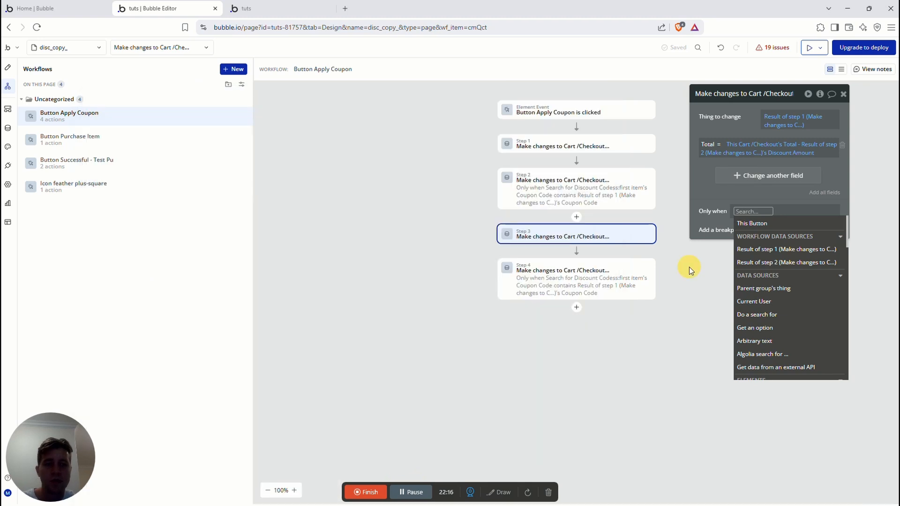
pyautogui.click(688, 266)
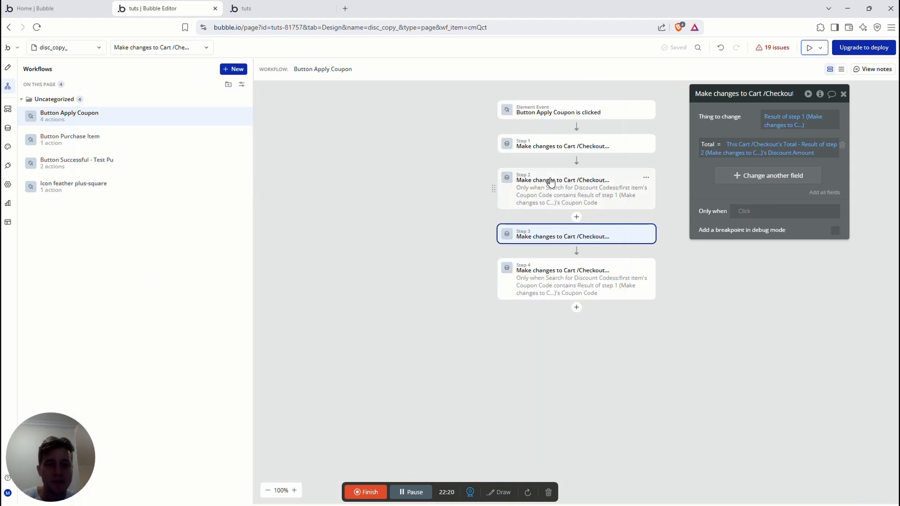
pyautogui.click(534, 188)
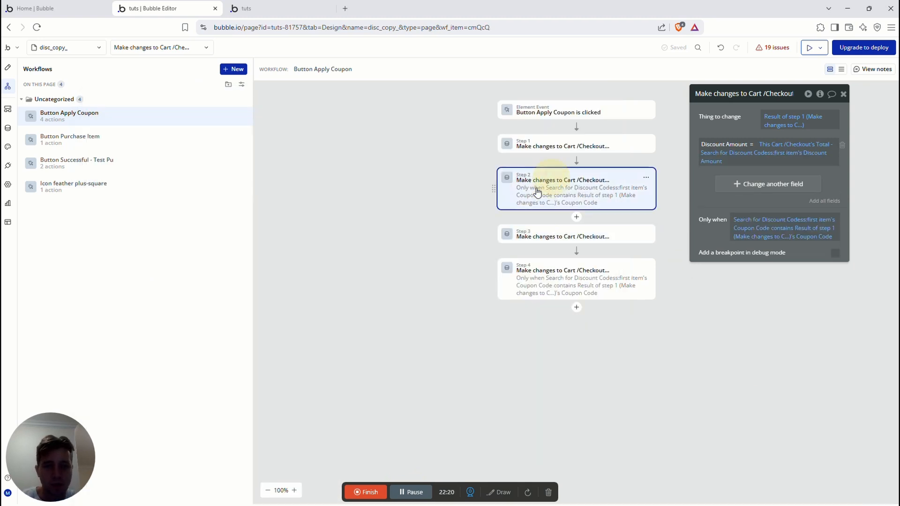
pyautogui.click(593, 238)
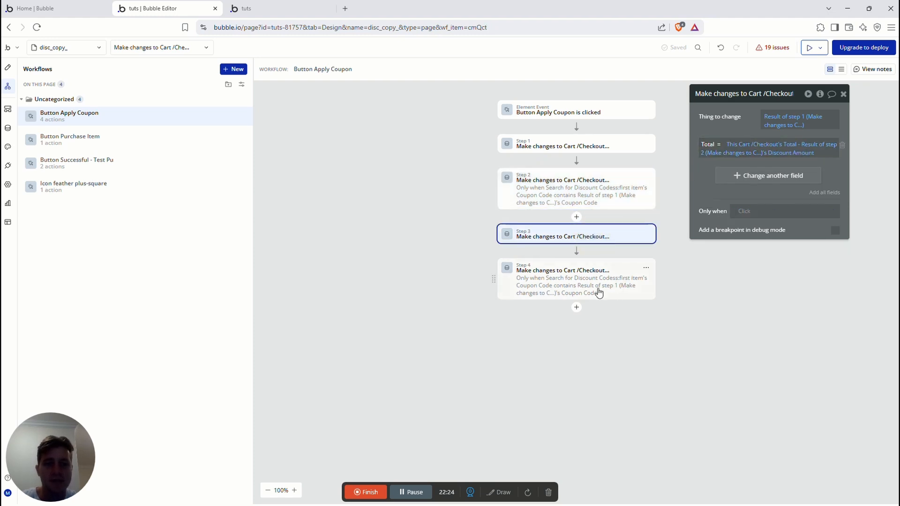
pyautogui.click(600, 285)
# - Copy the step 3 Total action and paste it after step 4 as step 5 of the Apply Coupon workflow
pyautogui.click(614, 234)
pyautogui.click(643, 233)
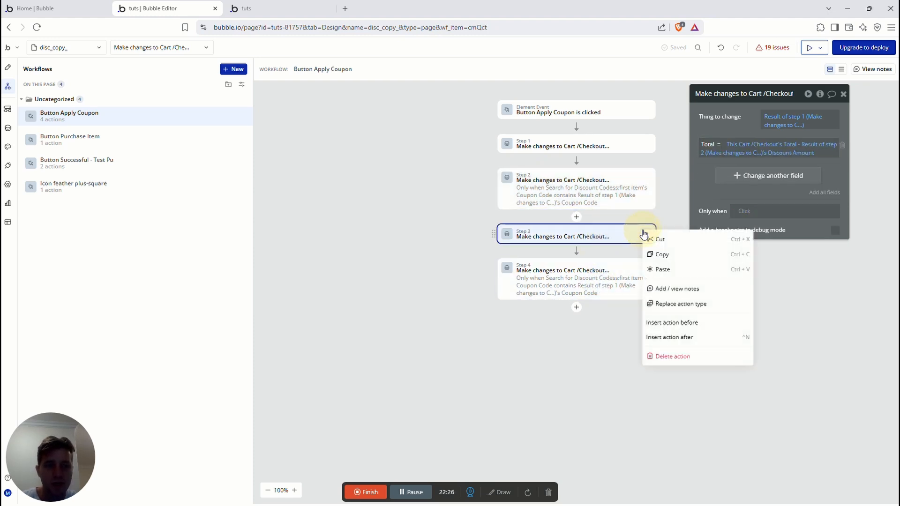
pyautogui.click(662, 254)
pyautogui.click(582, 309)
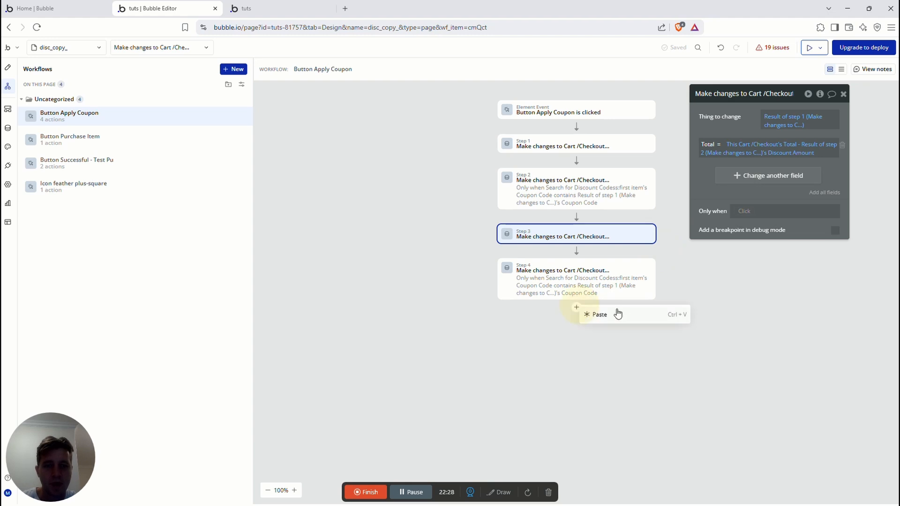
pyautogui.click(615, 312)
pyautogui.click(555, 330)
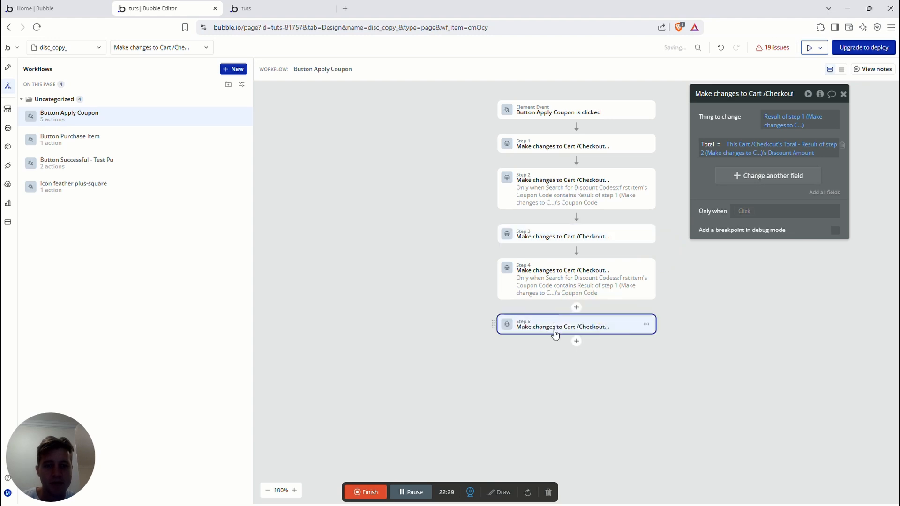
# - Change step 5's Total to subtract Result of step 4's Discount Amount, and check it against step 4's Discount Amount expression
pyautogui.click(807, 141)
pyautogui.click(737, 153)
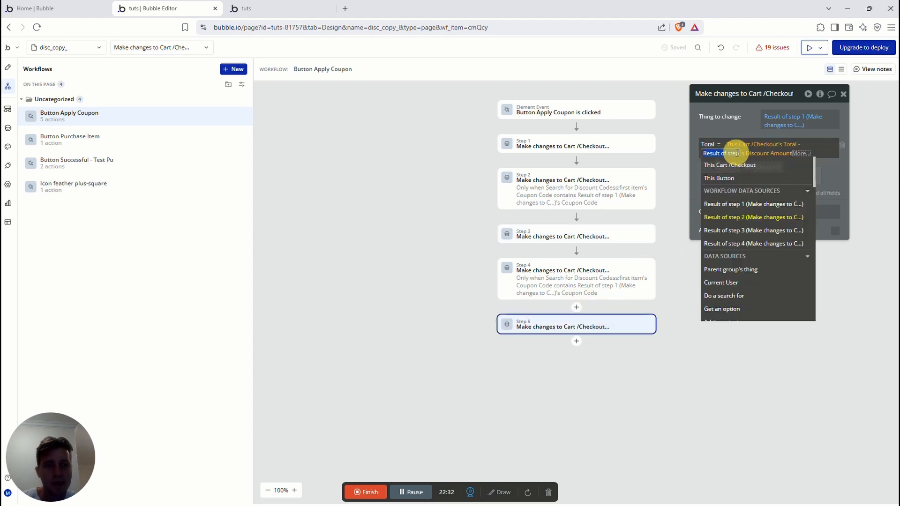
pyautogui.click(745, 243)
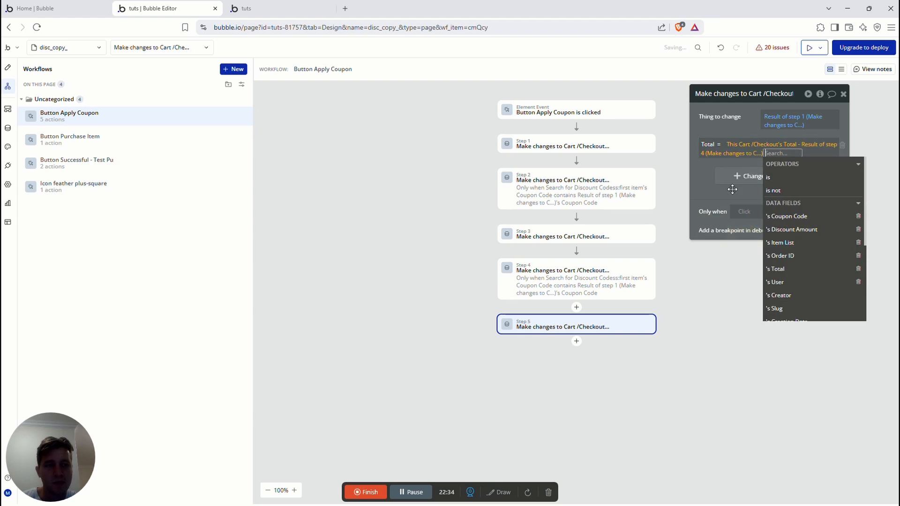
pyautogui.click(713, 188)
pyautogui.click(768, 153)
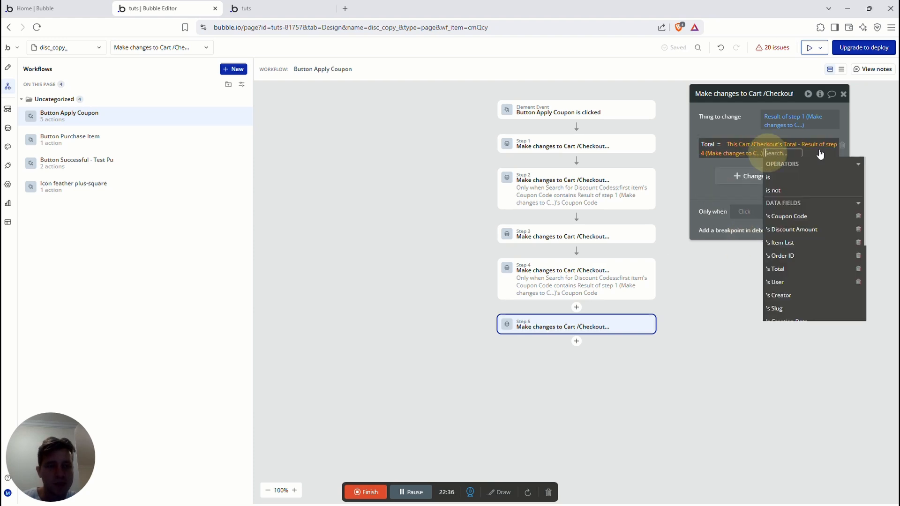
pyautogui.click(802, 229)
pyautogui.click(705, 174)
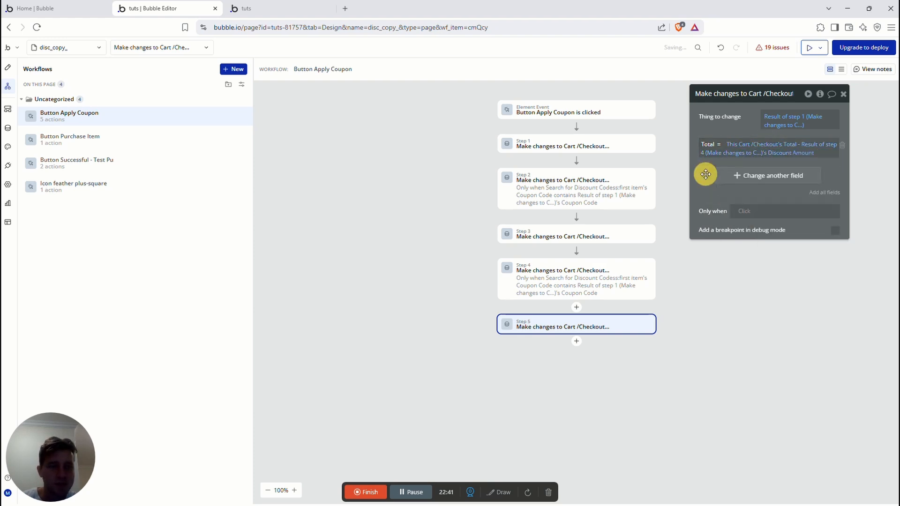
pyautogui.click(548, 277)
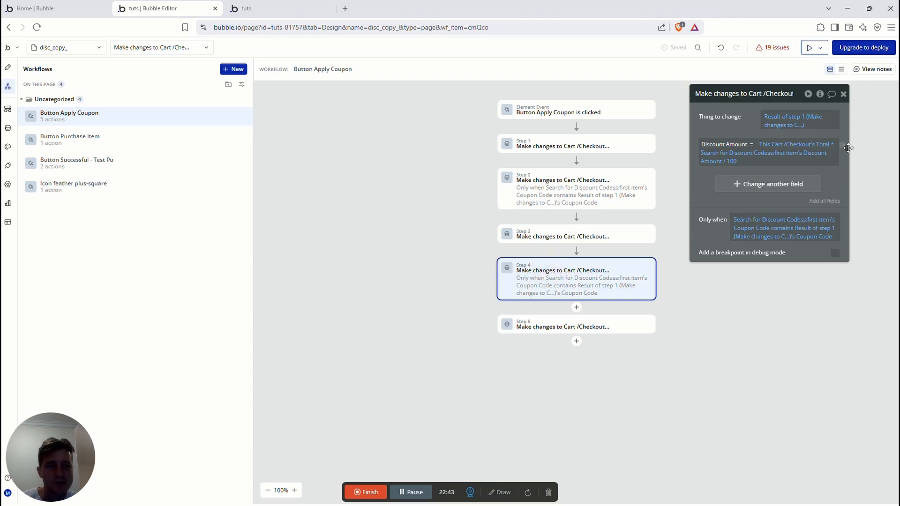
pyautogui.click(536, 329)
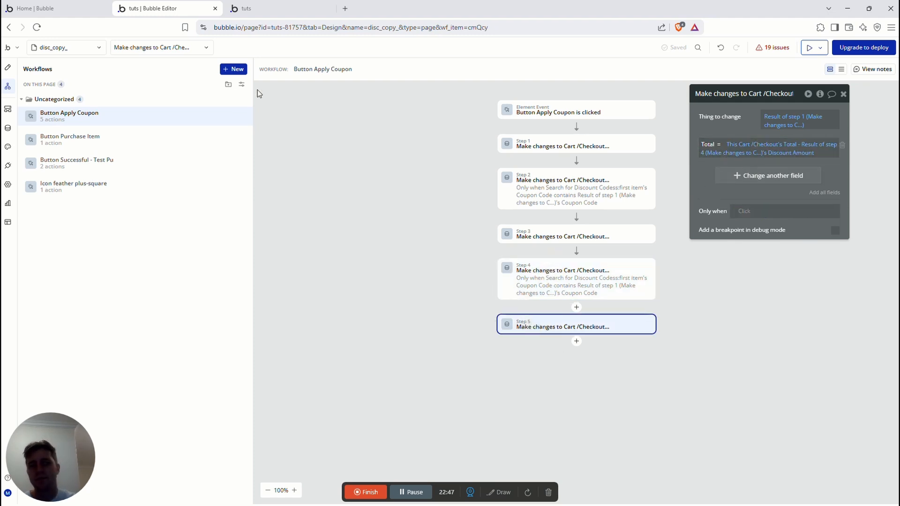
# - Switch to the app preview, reload it, and examine the store items, checkout items and the Original, Discount amount and Final Total lines
pyautogui.click(276, 9)
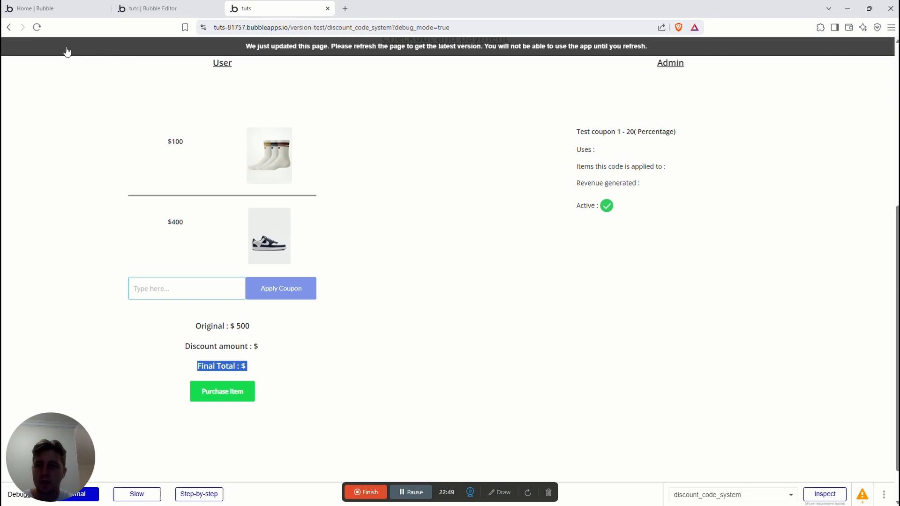
pyautogui.click(38, 28)
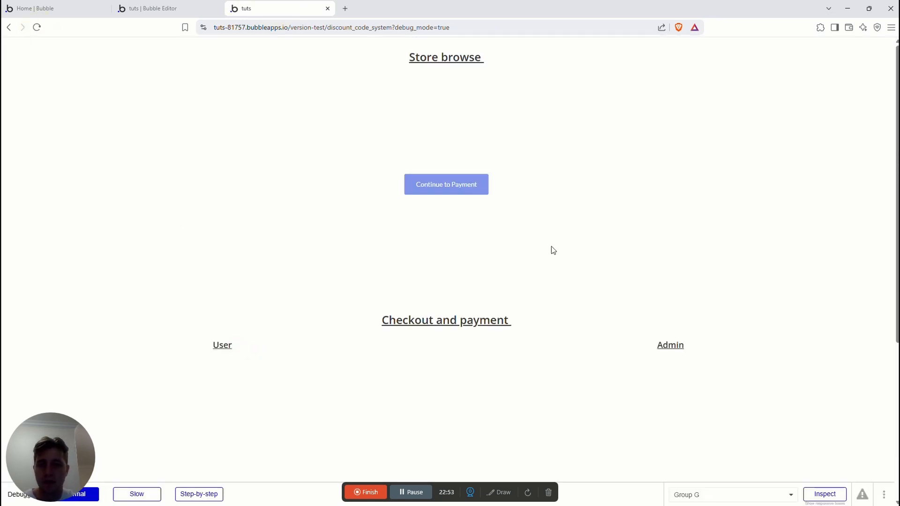
pyautogui.scroll(-2, 310, 298)
pyautogui.scroll(2, 318, 221)
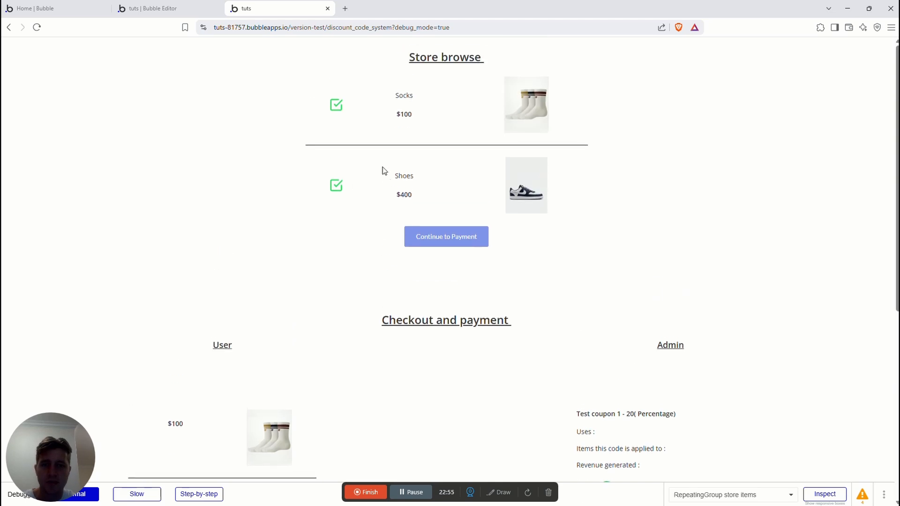
pyautogui.moveTo(360, 100); pyautogui.dragTo(580, 199)
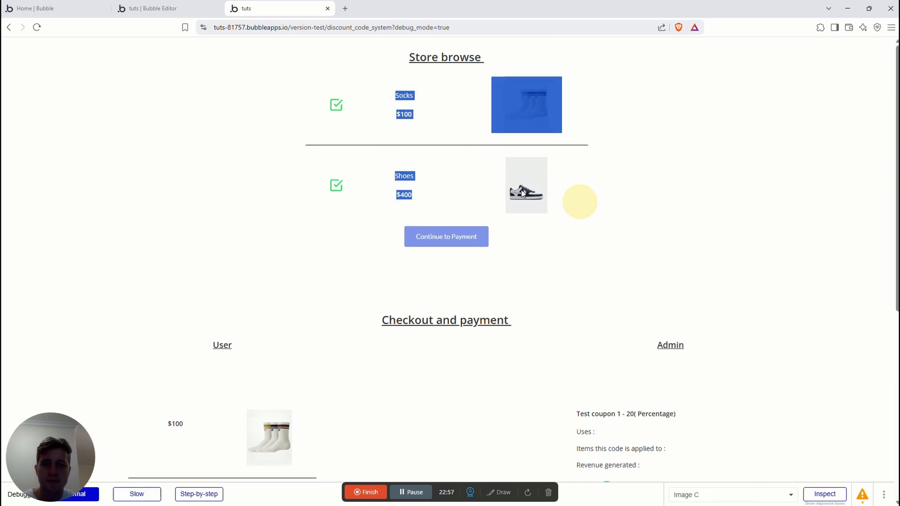
pyautogui.scroll(-6, 336, 202)
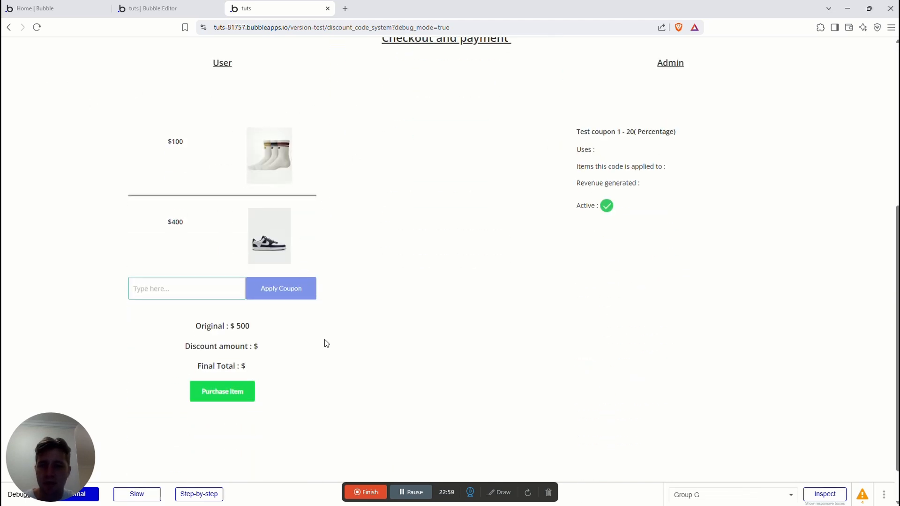
pyautogui.moveTo(158, 140); pyautogui.dragTo(207, 239)
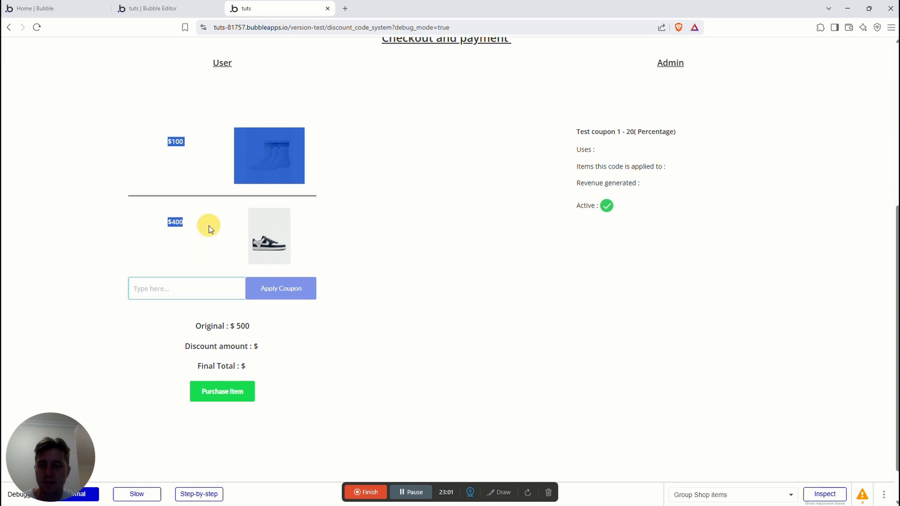
pyautogui.click(208, 225)
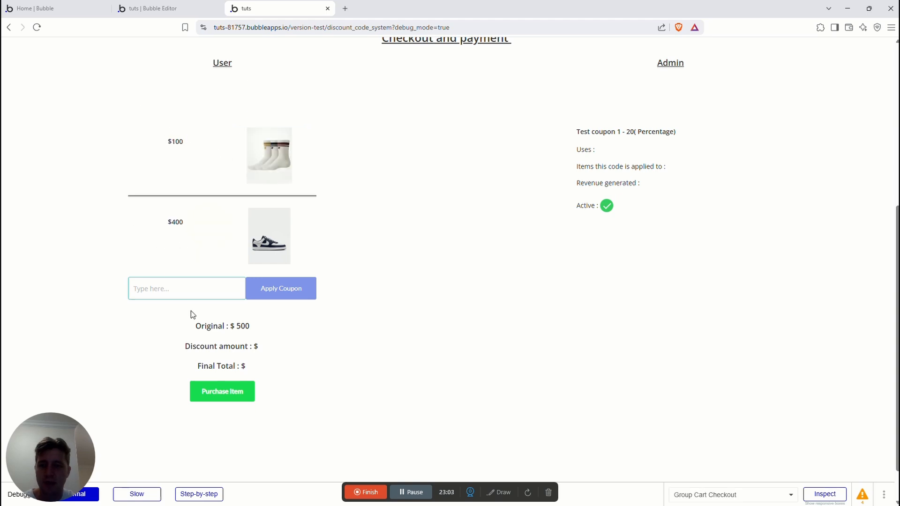
pyautogui.moveTo(191, 316); pyautogui.dragTo(264, 328)
pyautogui.click(270, 342)
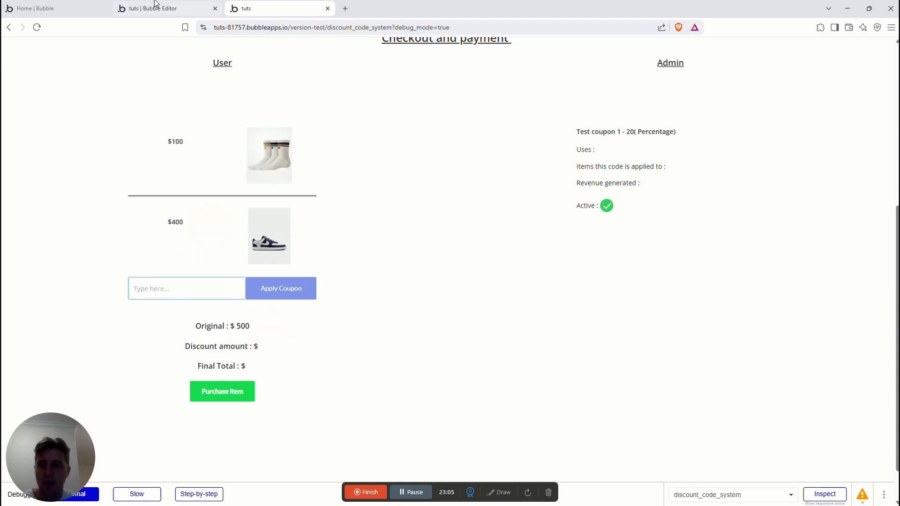
pyautogui.moveTo(194, 323); pyautogui.dragTo(248, 370)
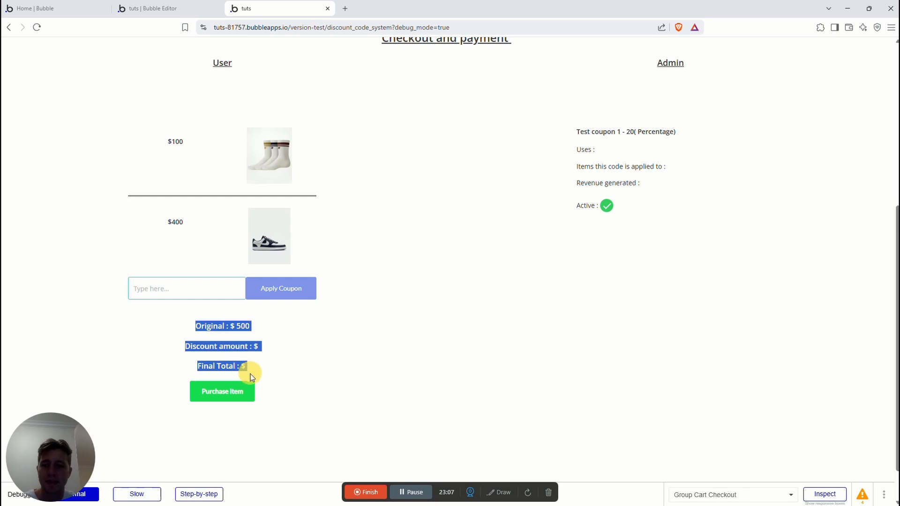
# - Return to the Bubble editor's page design and set the Original text's dynamic value to Current User's Cart / Checkout's Total
pyautogui.click(148, 12)
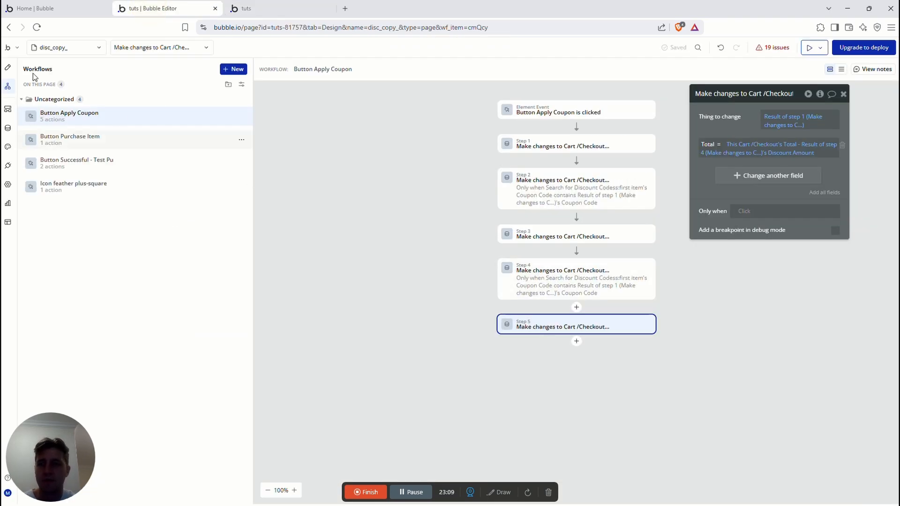
pyautogui.click(8, 67)
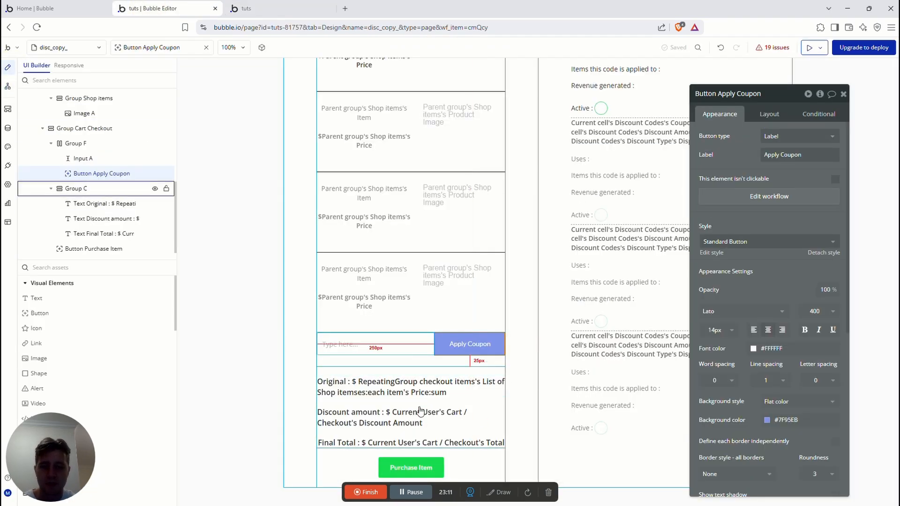
pyautogui.click(419, 389)
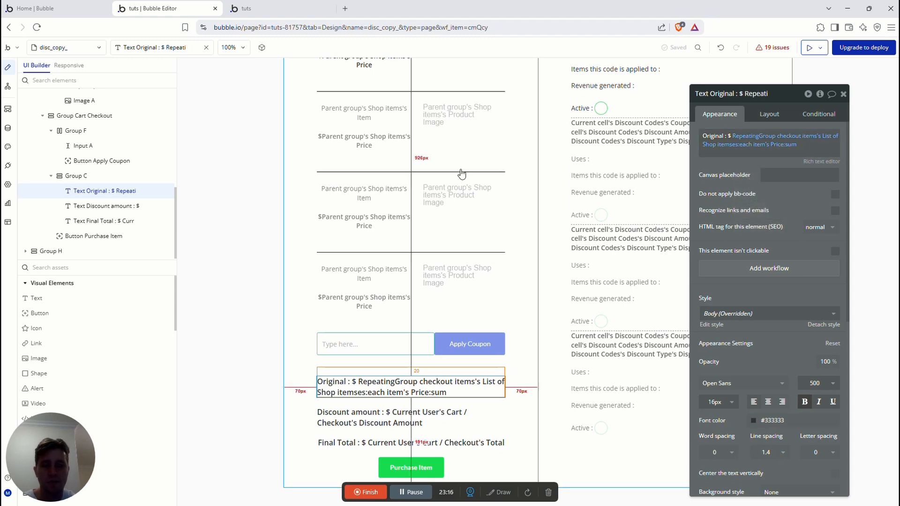
pyautogui.scroll(1, 465, 285)
pyautogui.scroll(2, 465, 285)
pyautogui.scroll(-3, 426, 255)
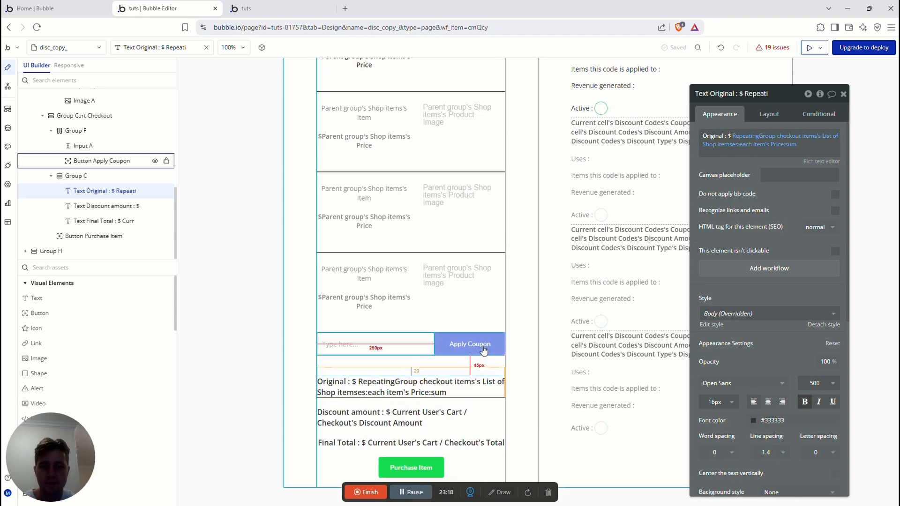
pyautogui.click(751, 135)
pyautogui.click(769, 190)
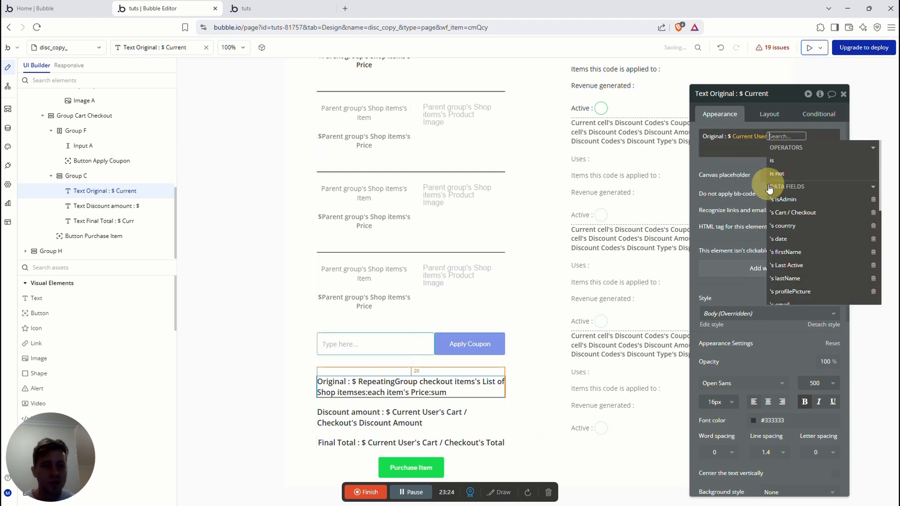
pyautogui.click(793, 212)
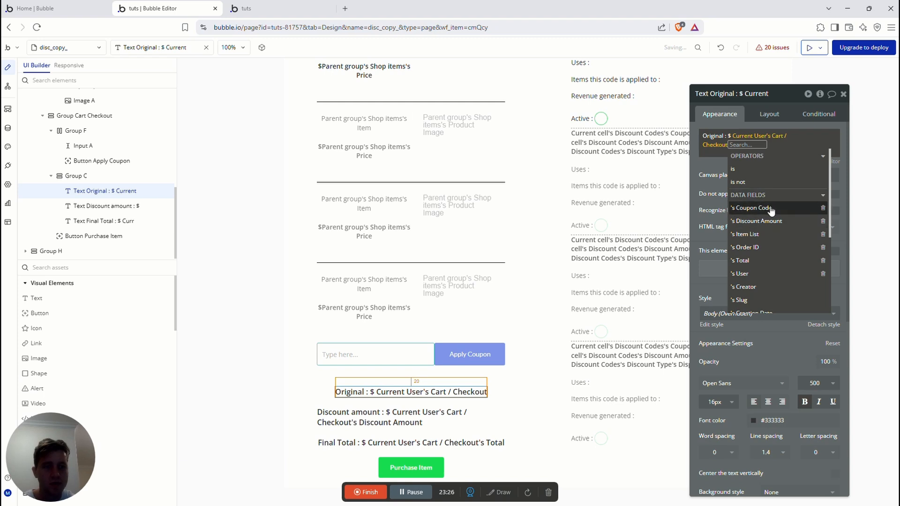
pyautogui.click(749, 260)
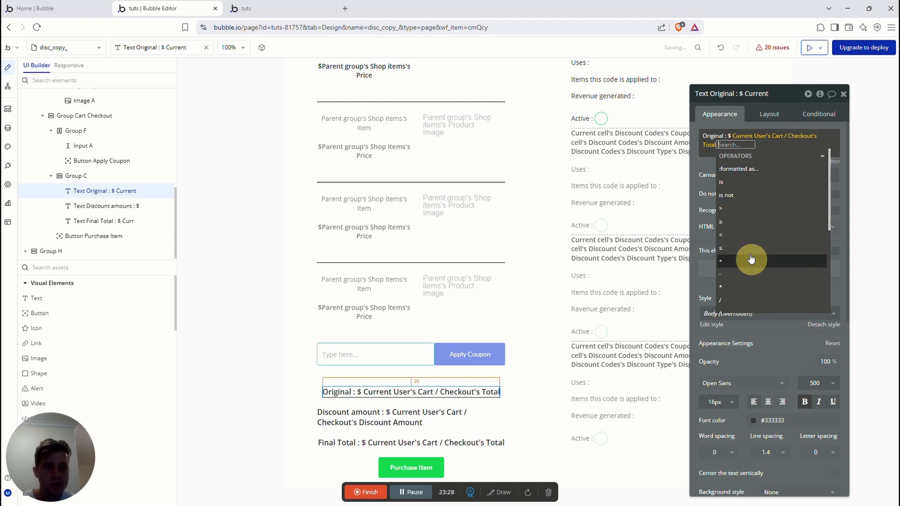
pyautogui.click(698, 162)
# - Compare the Discount amount and Final Total texts' expressions with step 2 of the Apply Coupon workflow
pyautogui.click(384, 415)
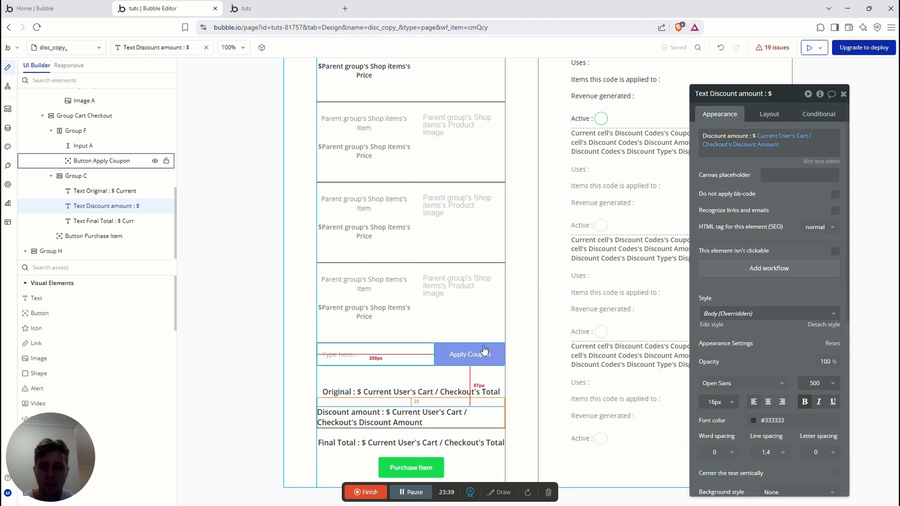
pyautogui.click(8, 87)
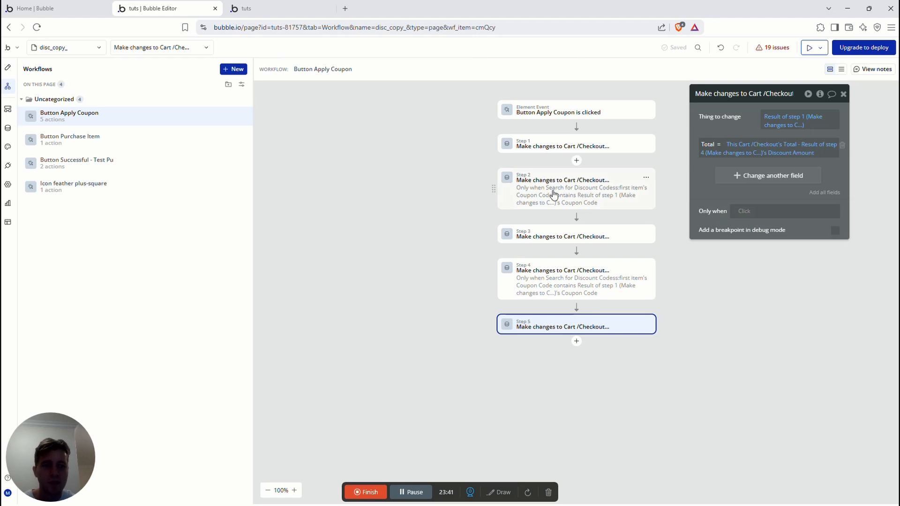
pyautogui.click(554, 194)
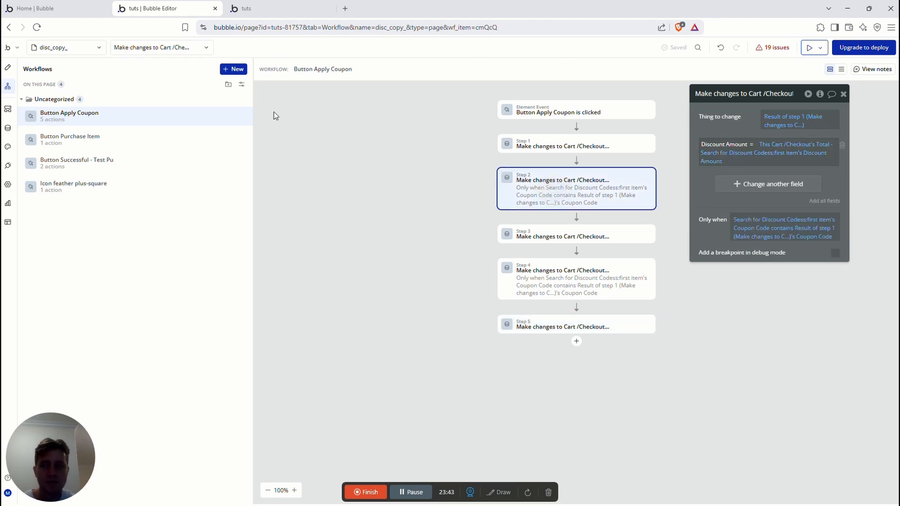
pyautogui.click(8, 67)
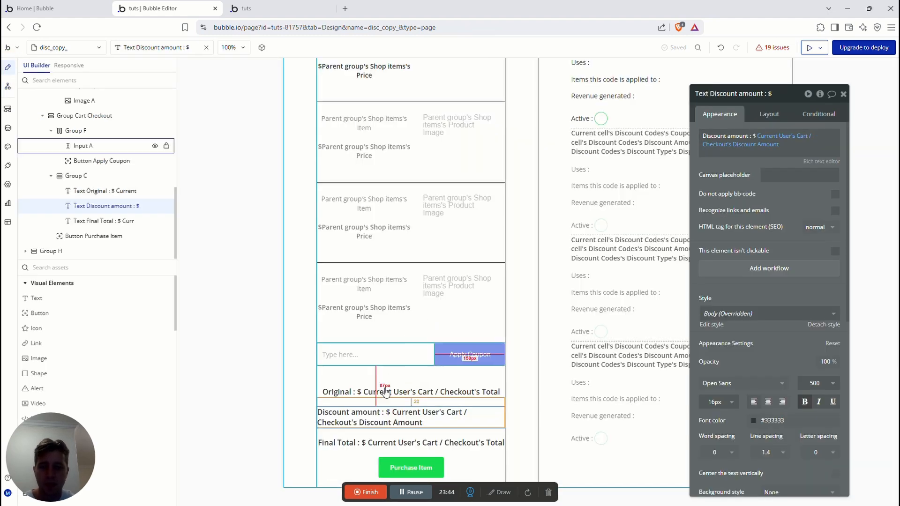
pyautogui.click(363, 443)
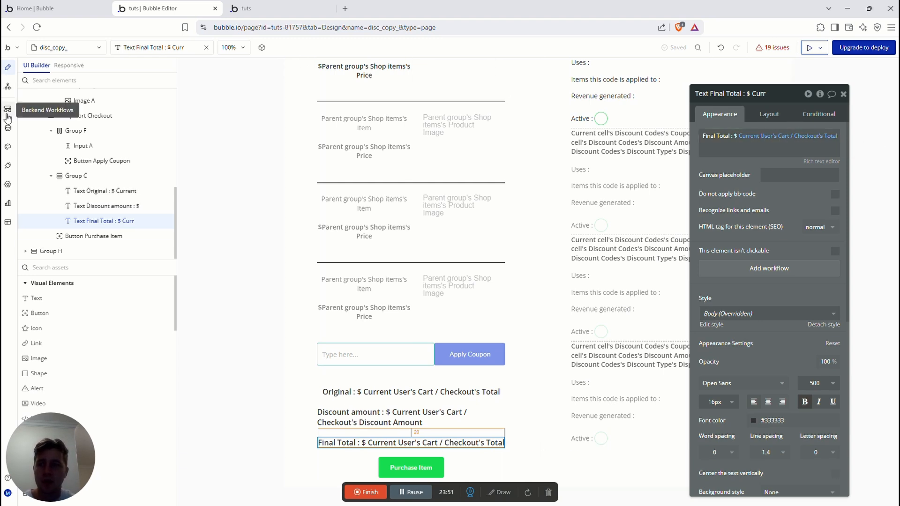
pyautogui.click(9, 92)
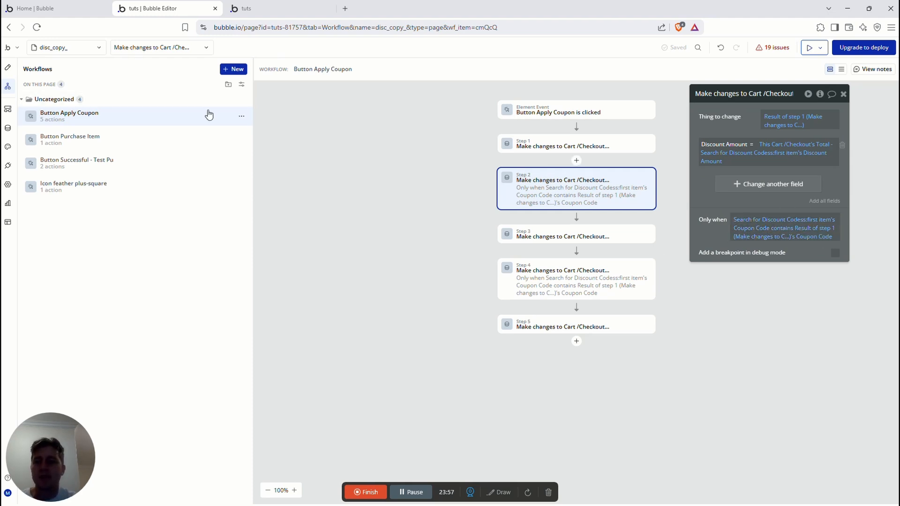
# - Return to the page design and replace the Original text's data source with RepeatingGroup checkout items
pyautogui.click(10, 68)
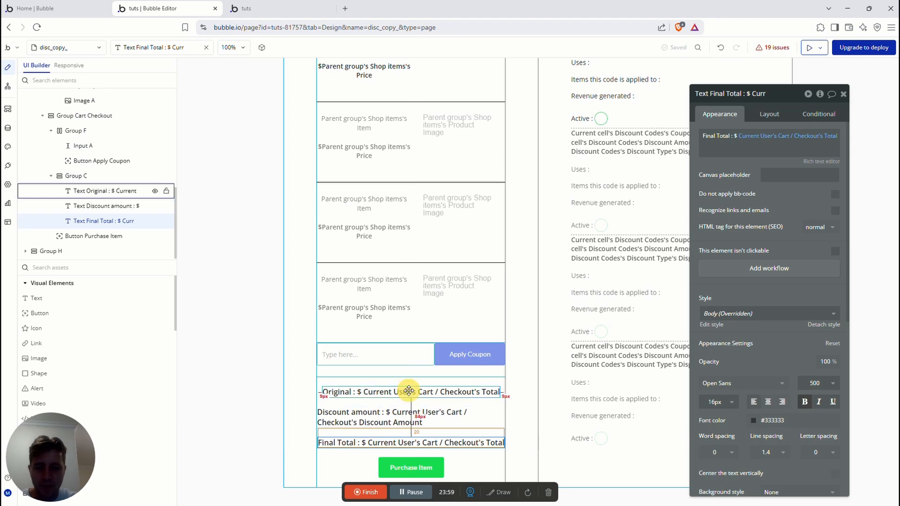
pyautogui.click(411, 391)
pyautogui.click(758, 140)
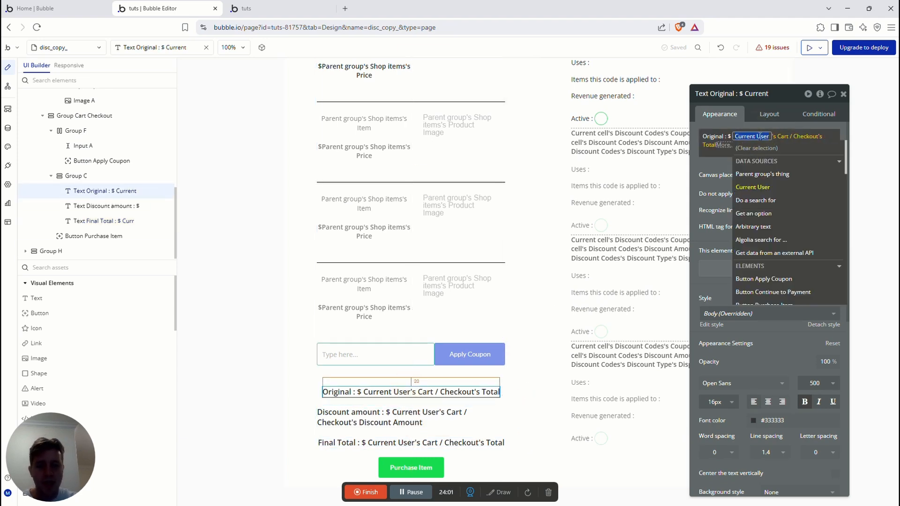
pyautogui.write("rep's Car")
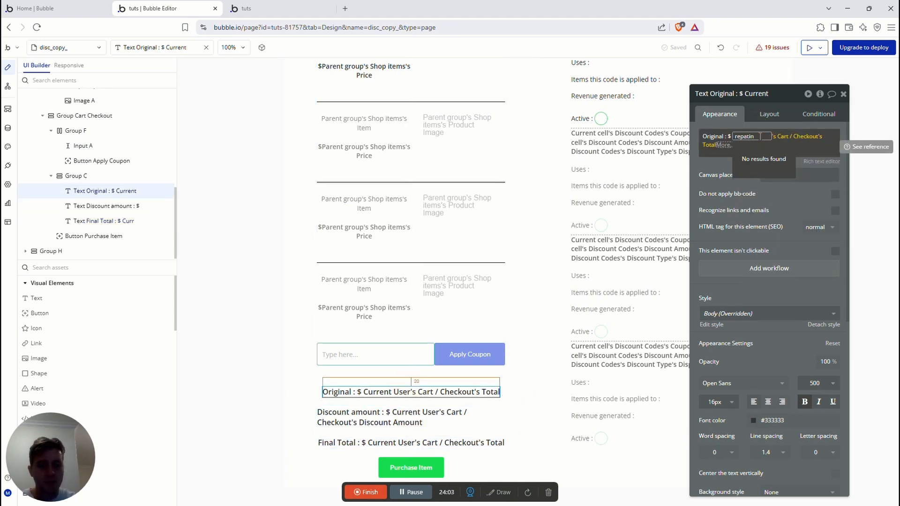
pyautogui.write('t')
pyautogui.press('BackSpace')
pyautogui.press('BackSpace')
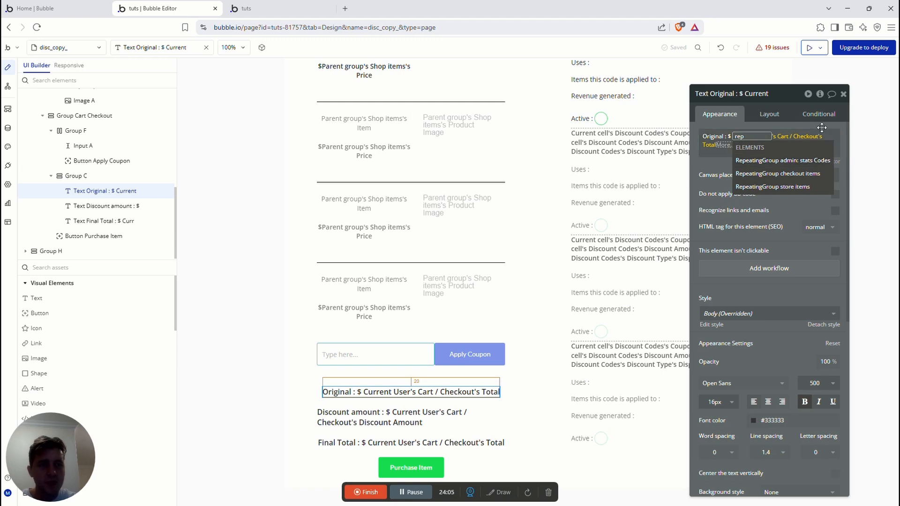
pyautogui.click(785, 177)
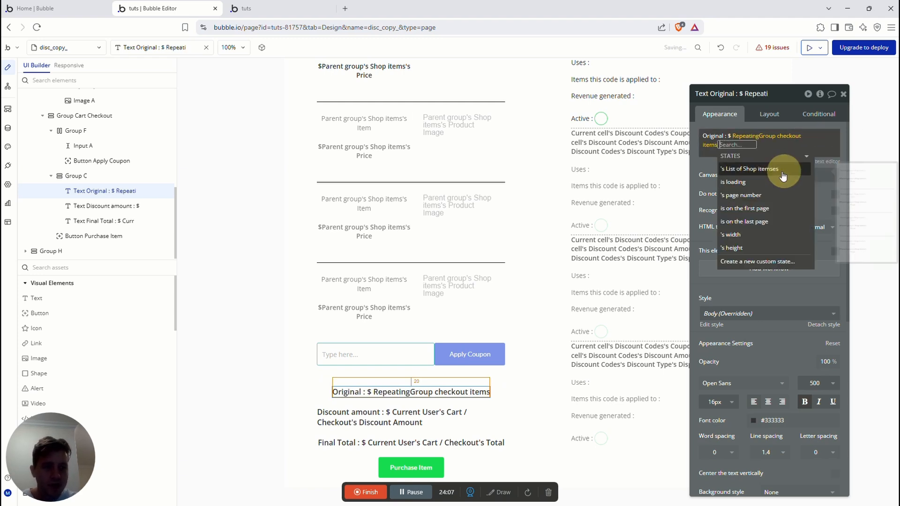
# - Extend the Original text's expression with the List of Shop items, each item's Price, and the sum operator
pyautogui.click(759, 167)
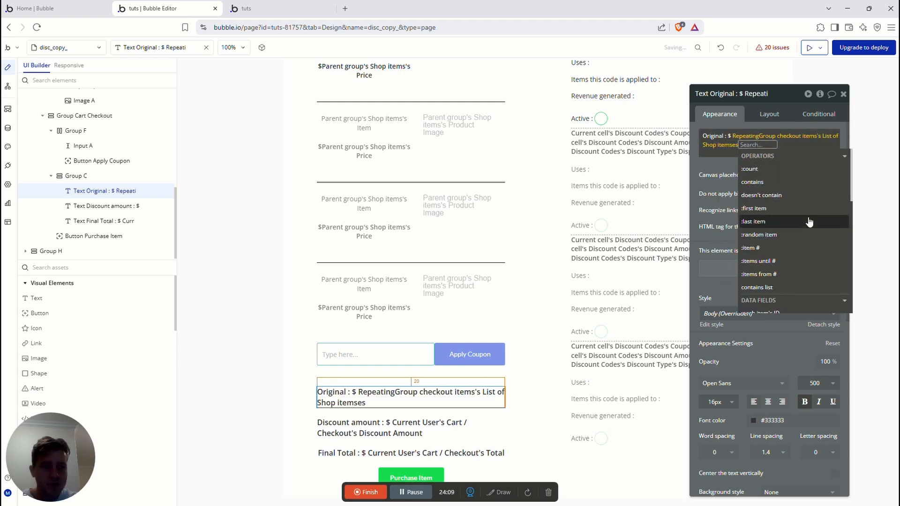
pyautogui.scroll(-1, 774, 221)
pyautogui.scroll(-5, 773, 215)
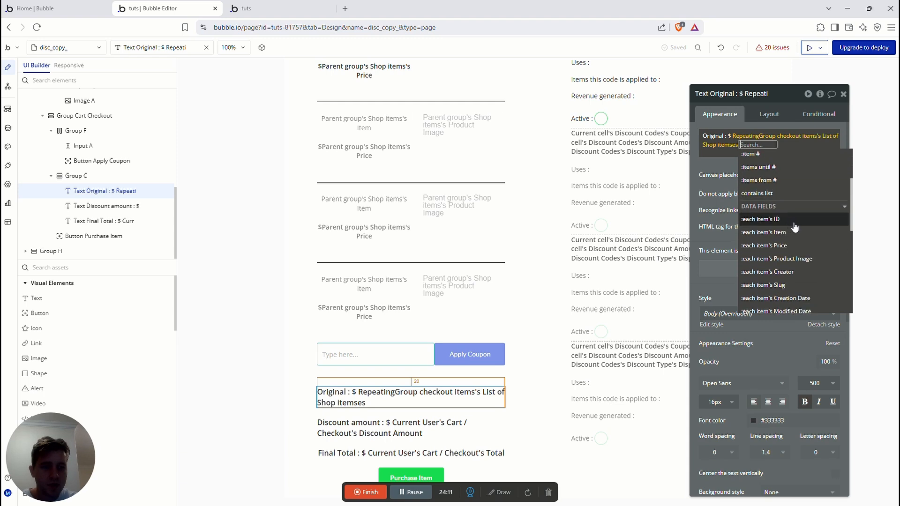
pyautogui.click(769, 199)
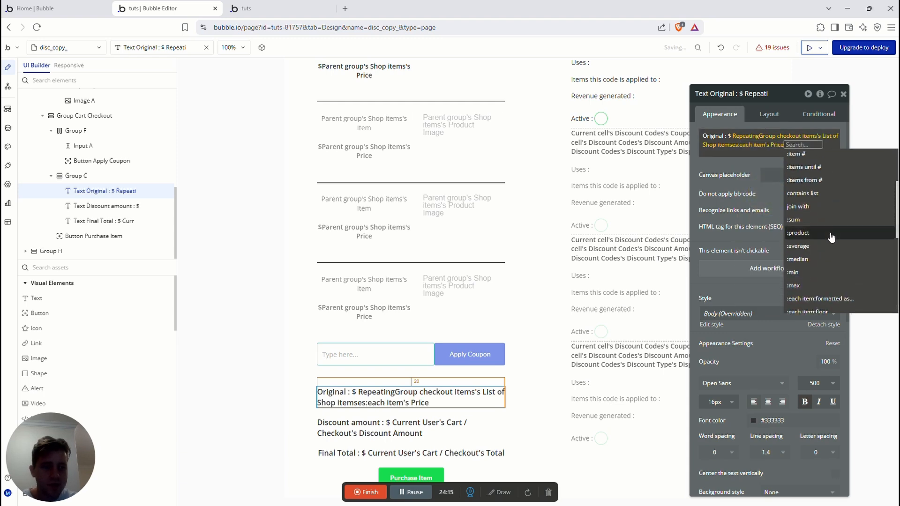
pyautogui.write('sum')
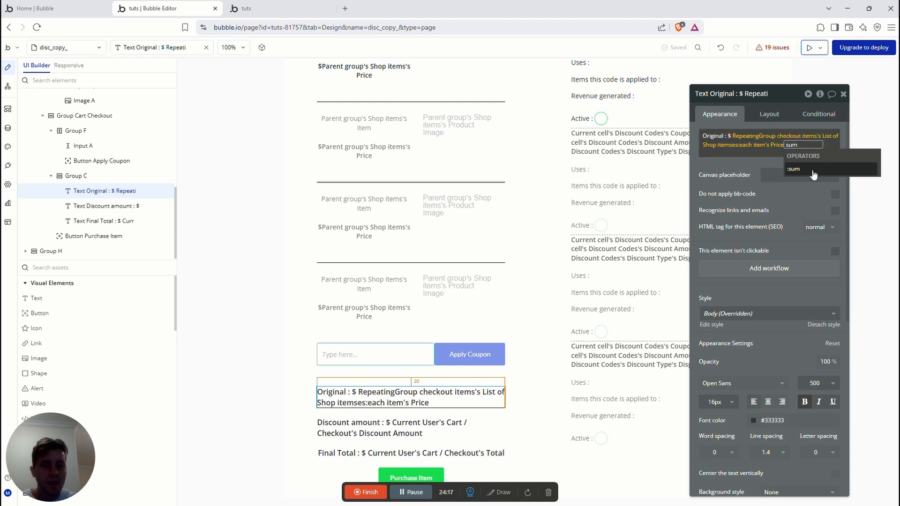
pyautogui.click(811, 170)
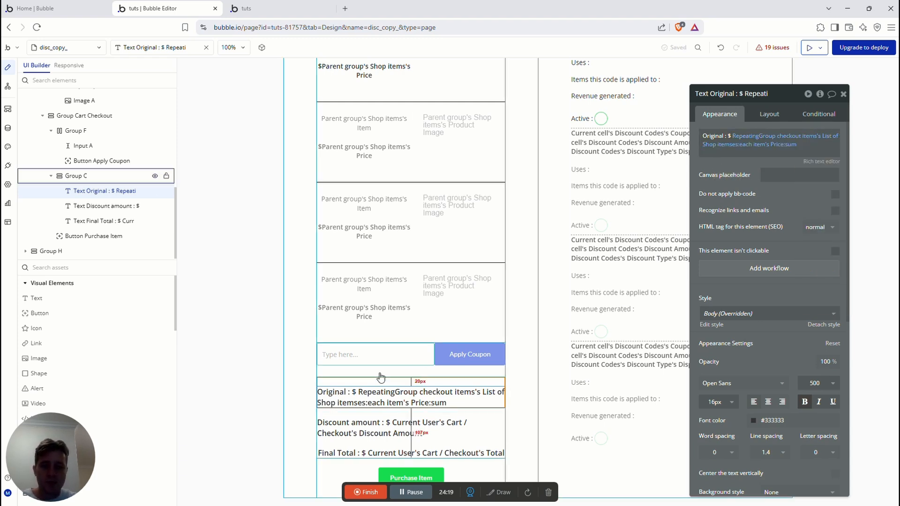
# - Review the Discount amount and Final Total texts' expressions, and reload the app preview to examine the checkout section
pyautogui.click(415, 423)
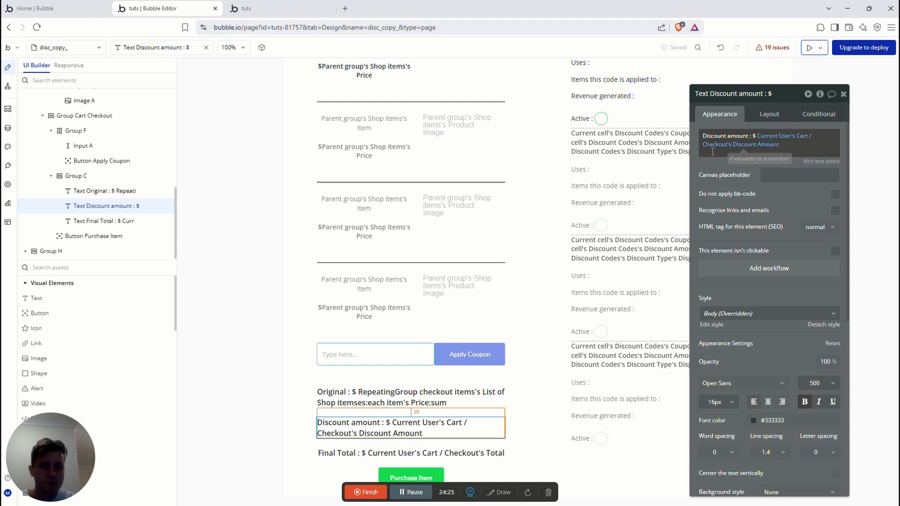
pyautogui.click(466, 453)
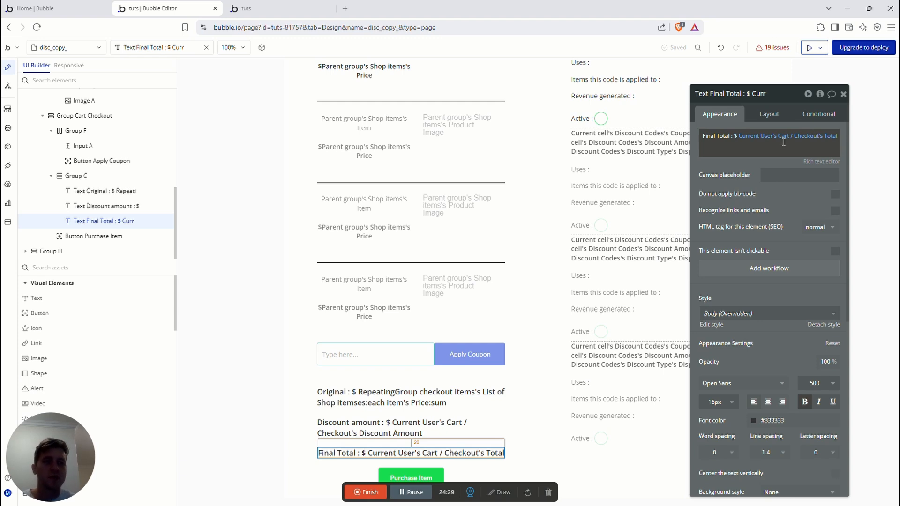
pyautogui.click(277, 4)
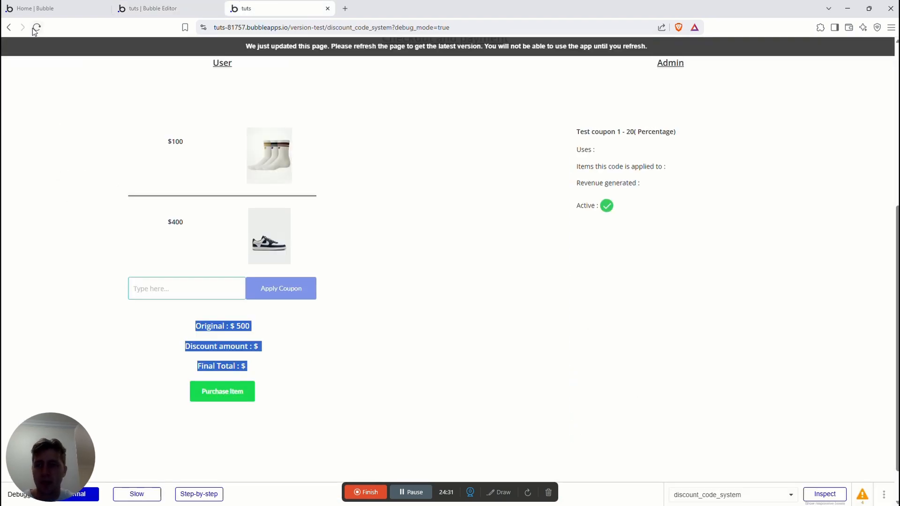
pyautogui.scroll(4, 392, 189)
pyautogui.scroll(-3, 366, 263)
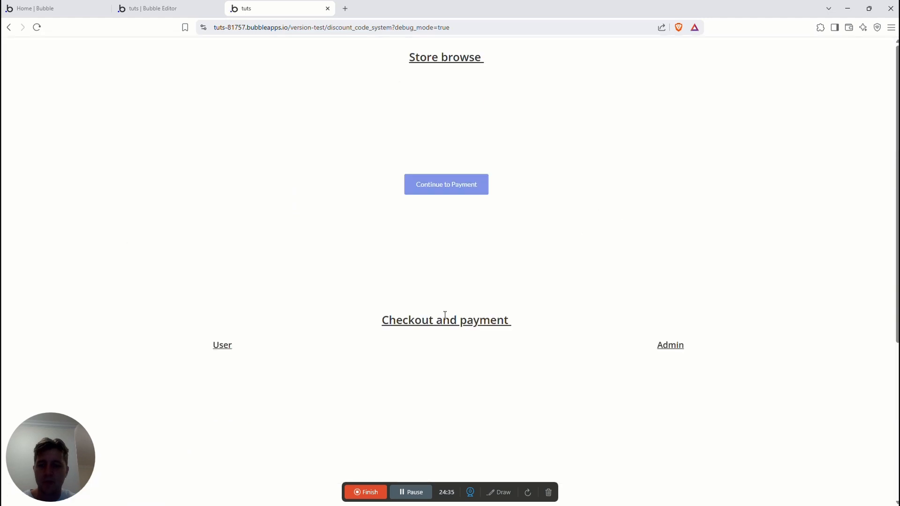
pyautogui.scroll(-7, 382, 377)
pyautogui.scroll(2, 220, 134)
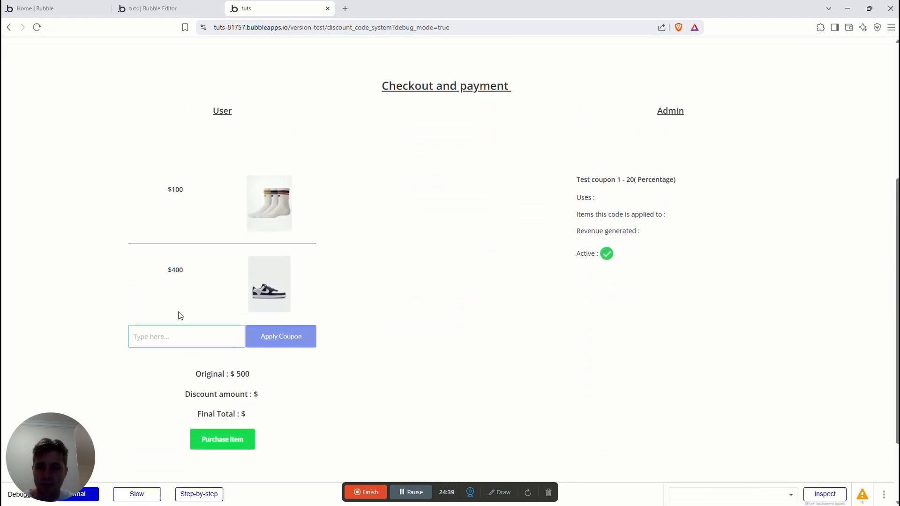
# - Apply coupon code 202 in the preview's checkout and check the Final Total amount
pyautogui.click(163, 340)
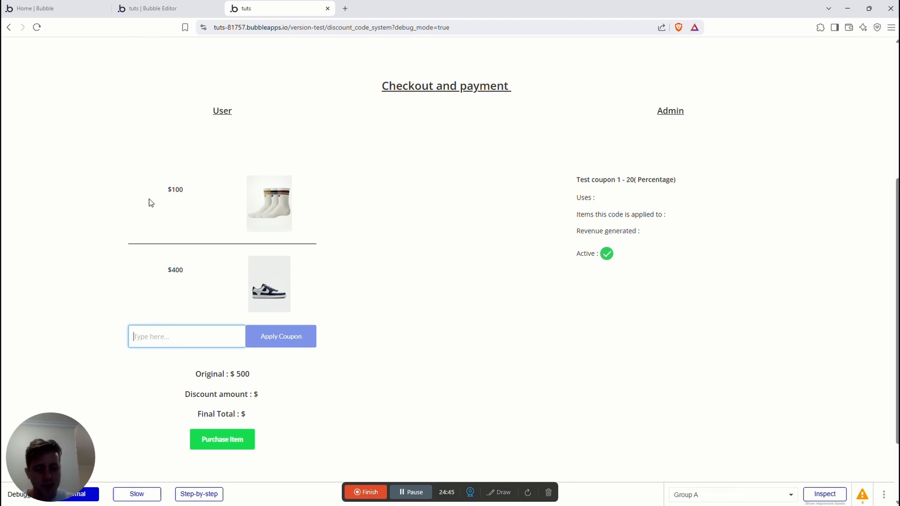
pyautogui.write('202')
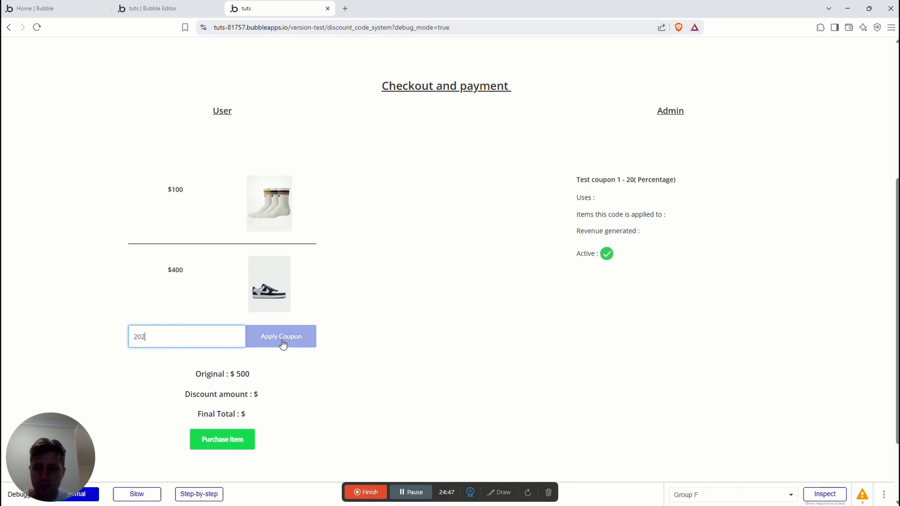
pyautogui.click(280, 345)
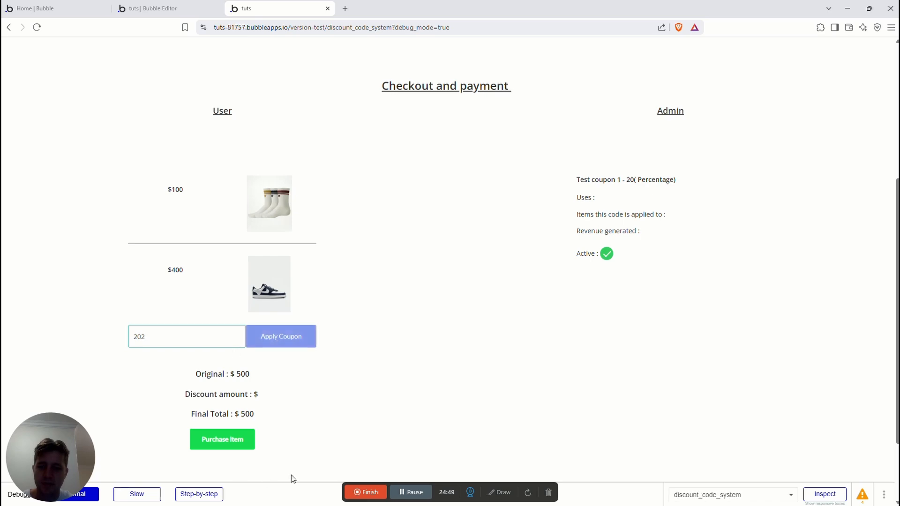
pyautogui.doubleClick(246, 413)
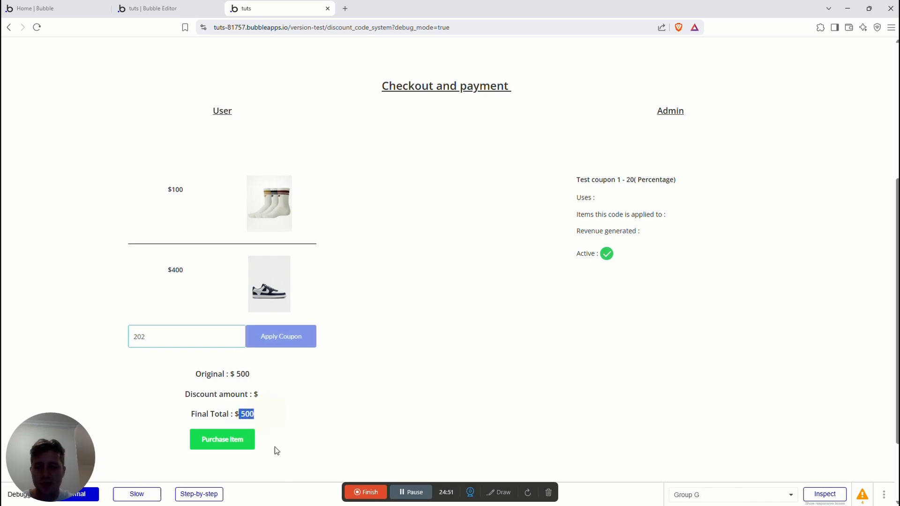
# - Switch to the Bubble editor, check coupon 202's entry in the All Discount Codes data, and return to the app preview
pyautogui.click(149, 8)
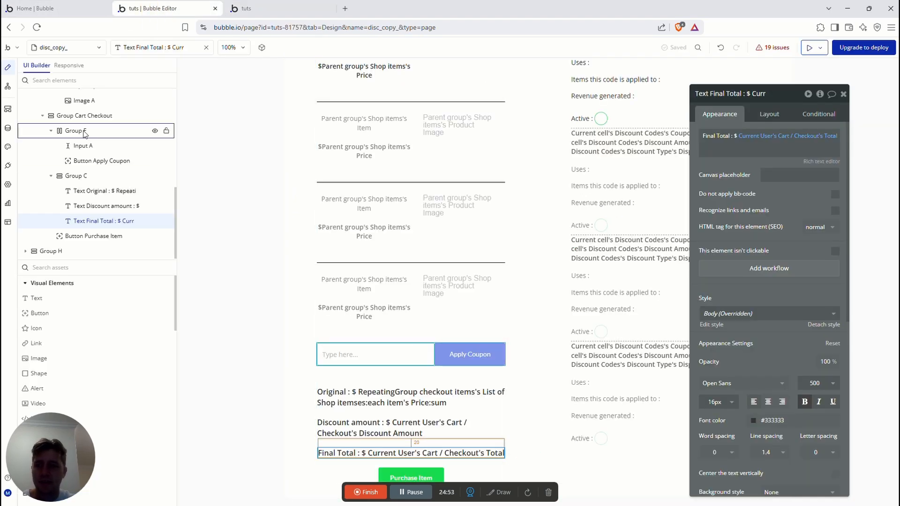
pyautogui.click(8, 128)
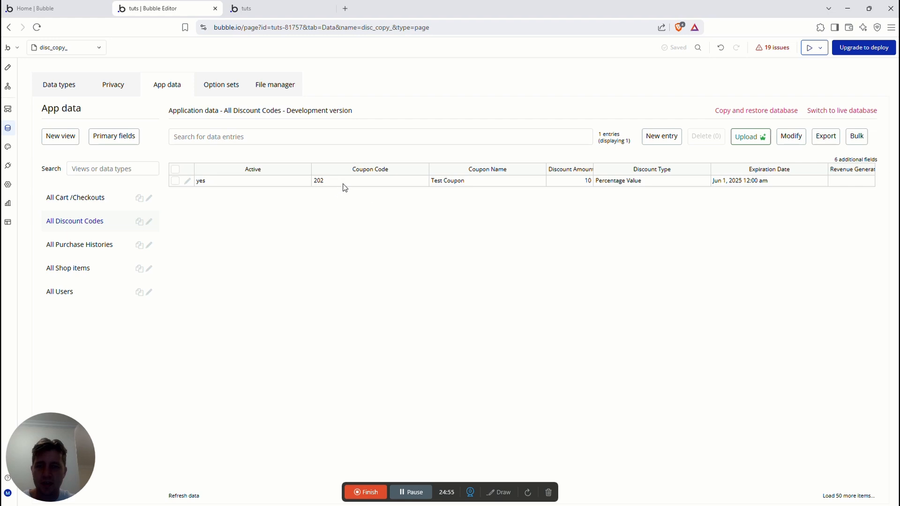
pyautogui.click(301, 181)
pyautogui.click(262, 9)
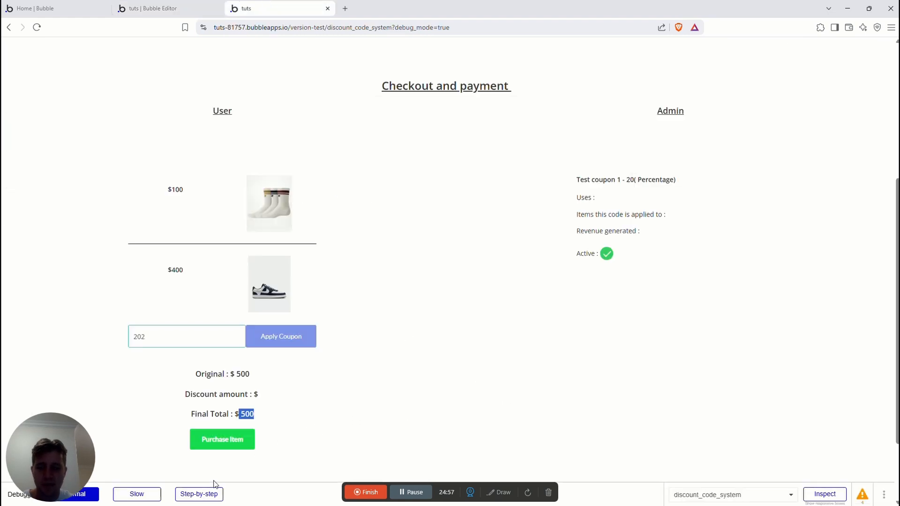
# - Apply the entered coupon in step-by-step debug mode and inspect the first action's Cart /Checkout search and its first item
pyautogui.click(209, 499)
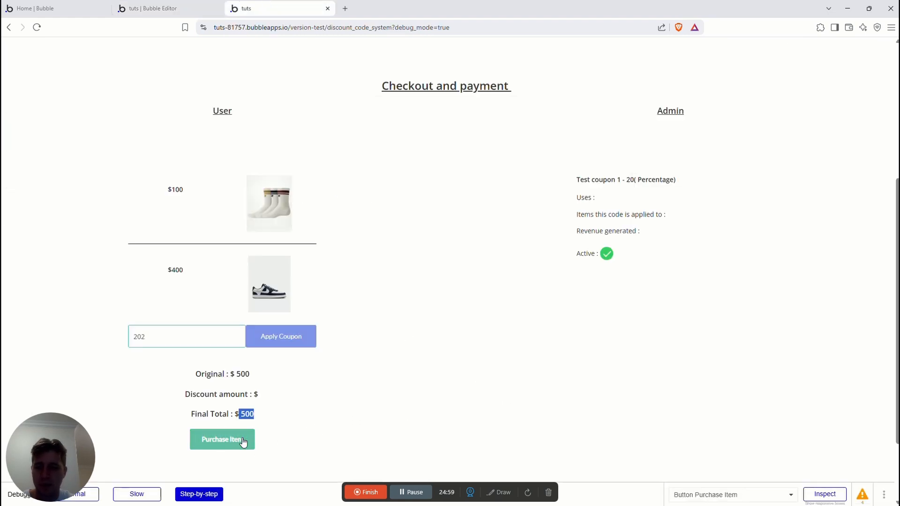
pyautogui.click(281, 336)
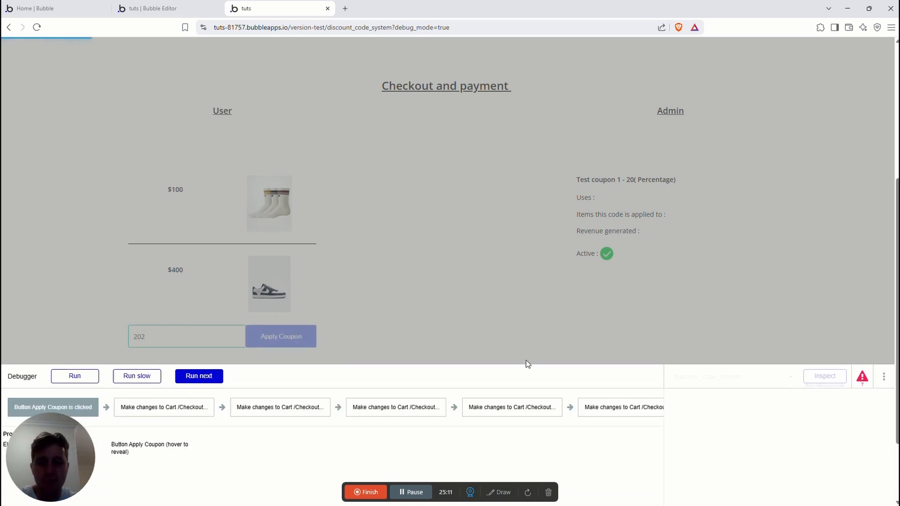
pyautogui.click(195, 378)
pyautogui.click(154, 440)
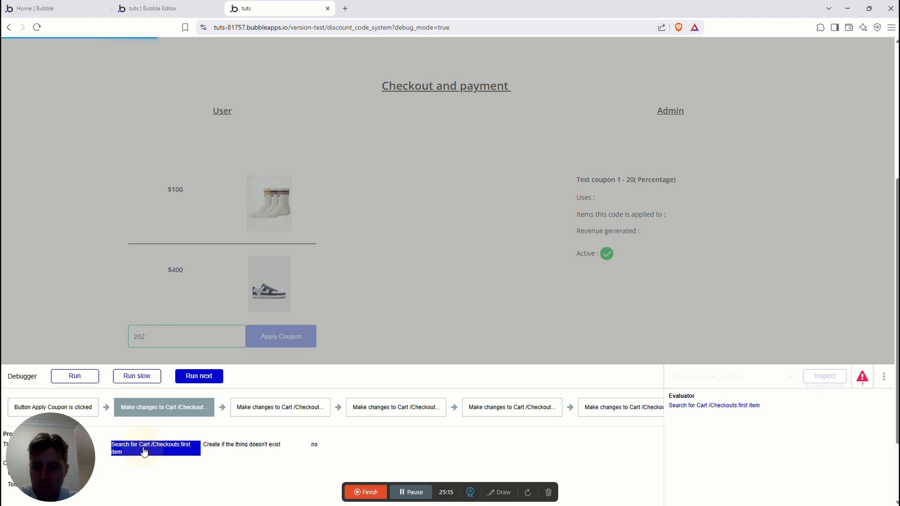
pyautogui.click(708, 407)
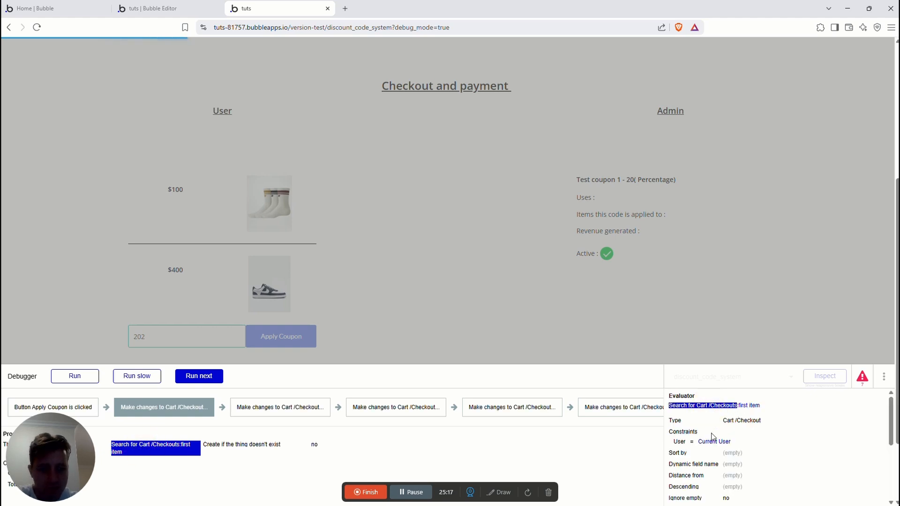
pyautogui.click(749, 406)
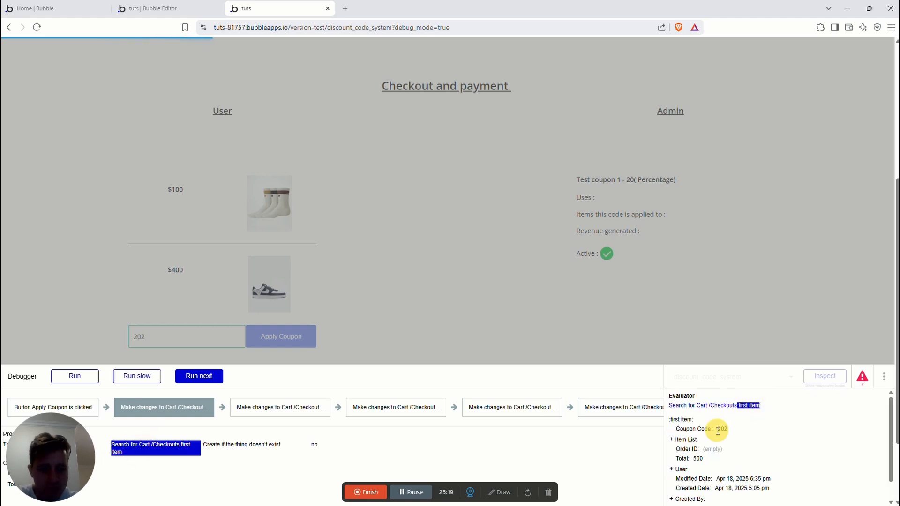
# - Advance the debugger to the second cart change and check it against the Button Apply Coupon workflow in the Bubble editor
pyautogui.click(199, 376)
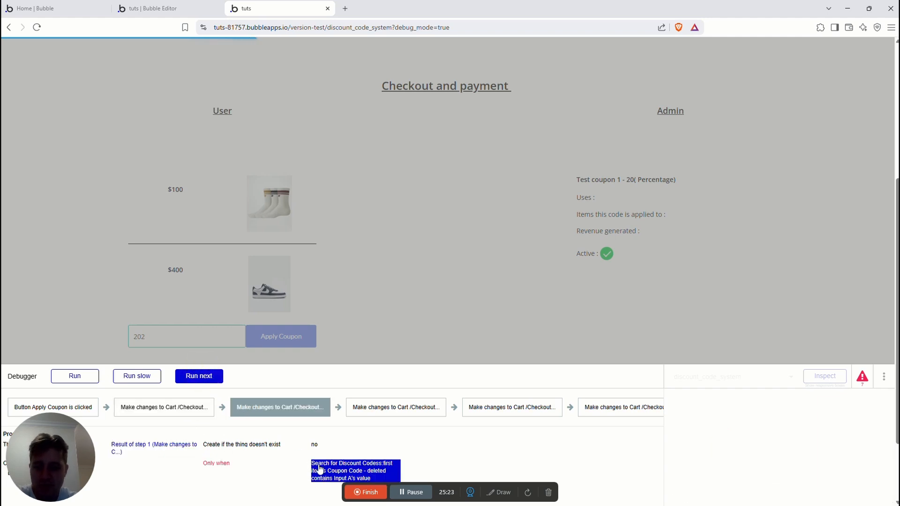
pyautogui.click(156, 2)
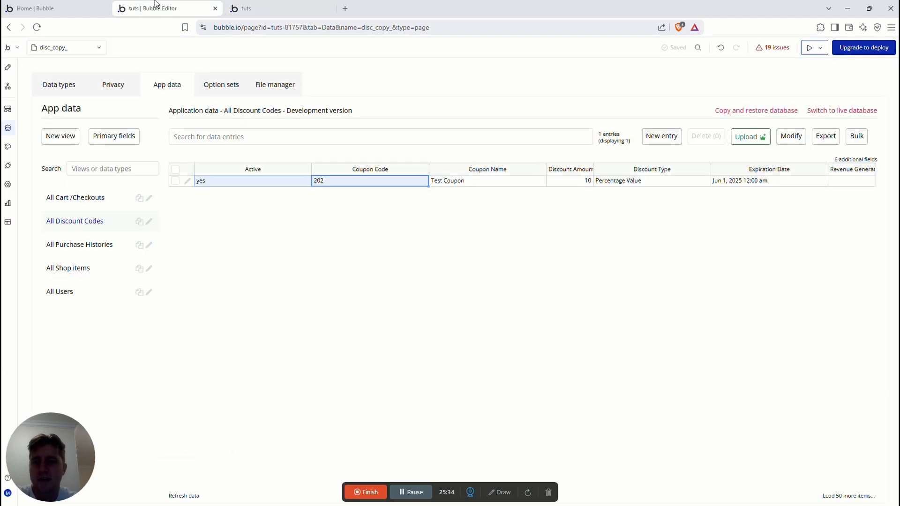
pyautogui.click(9, 87)
pyautogui.click(586, 146)
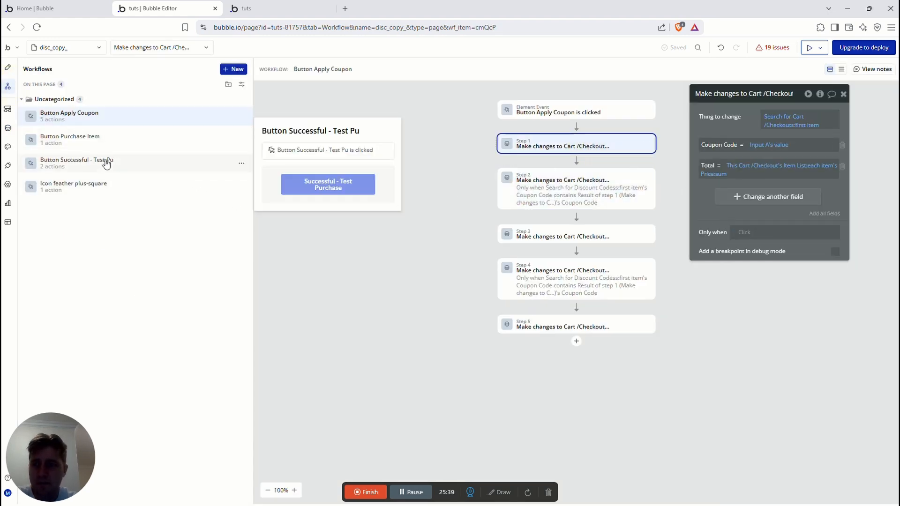
pyautogui.click(244, 9)
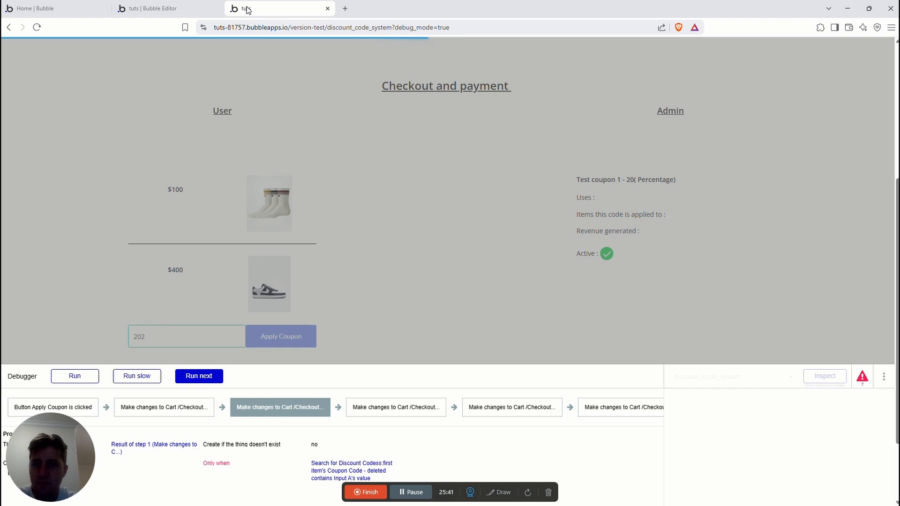
pyautogui.click(178, 8)
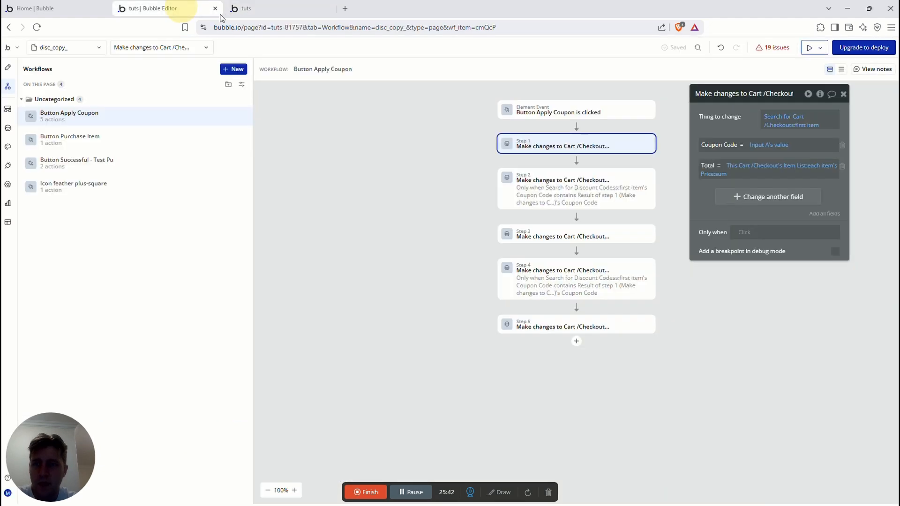
# - Launch a new preview of the disc_copy_ page and close the old discount_code_system preview, discarding its pending changes
pyautogui.click(809, 51)
pyautogui.click(440, 9)
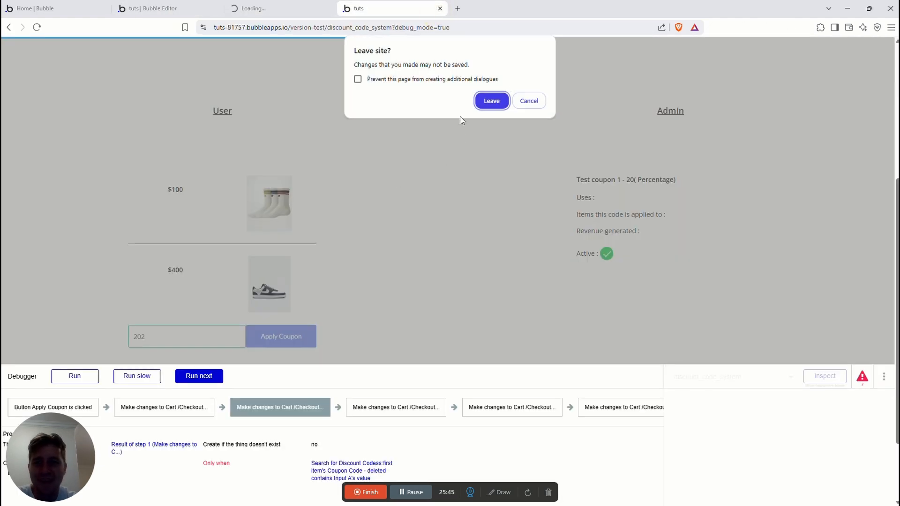
pyautogui.click(491, 100)
# - Apply coupon 202 in the checkout section, run the whole workflow through the debugger and check the discount and final total
pyautogui.scroll(-6, 426, 239)
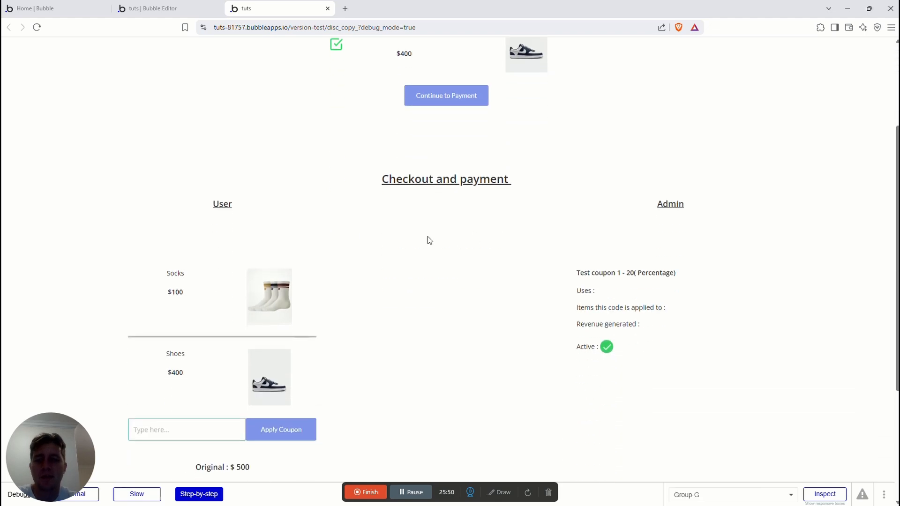
pyautogui.click(192, 287)
pyautogui.write('202')
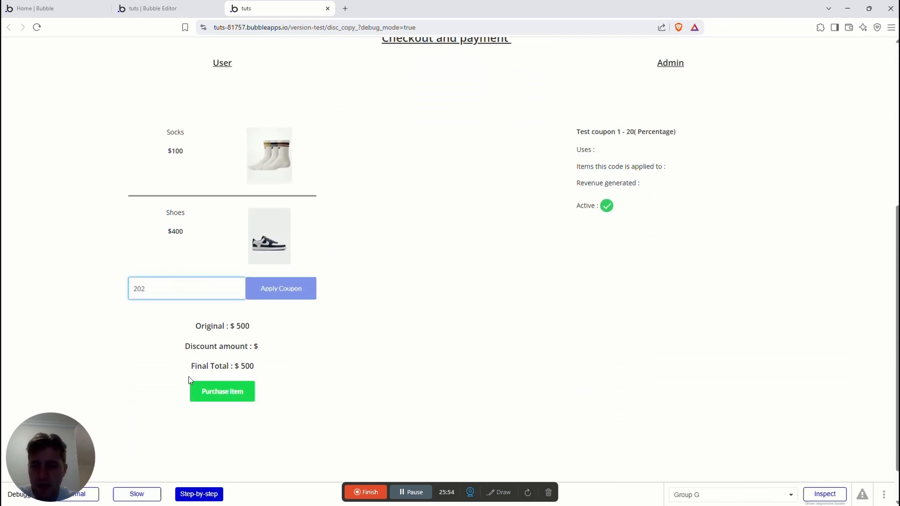
pyautogui.click(279, 290)
pyautogui.click(88, 376)
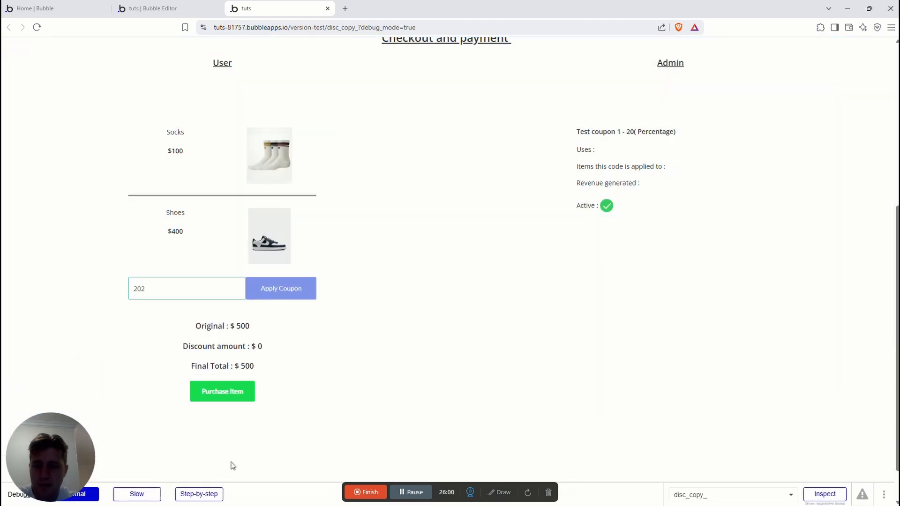
pyautogui.scroll(4, 317, 386)
pyautogui.scroll(-5, 315, 388)
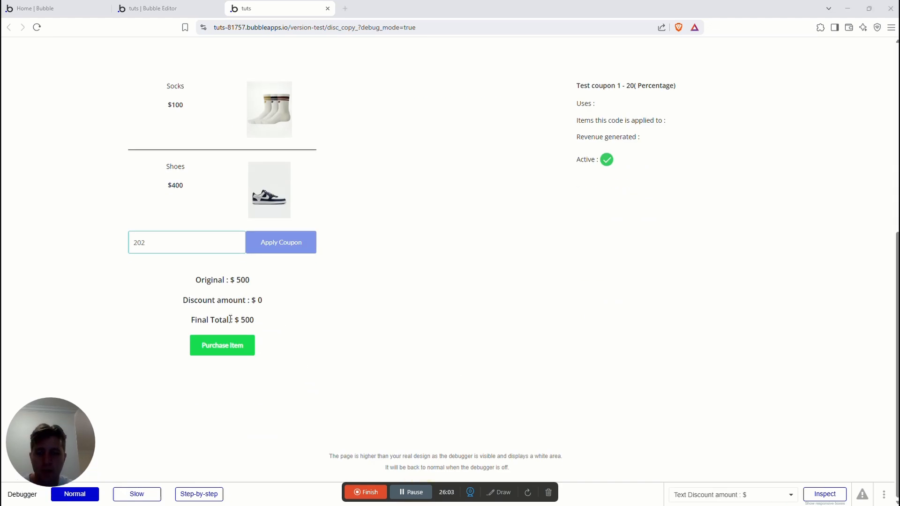
# - In step 2 of the Button Apply Coupon workflow, set the discount code search's Expiration Date constraint to > Current date/time
pyautogui.click(161, 8)
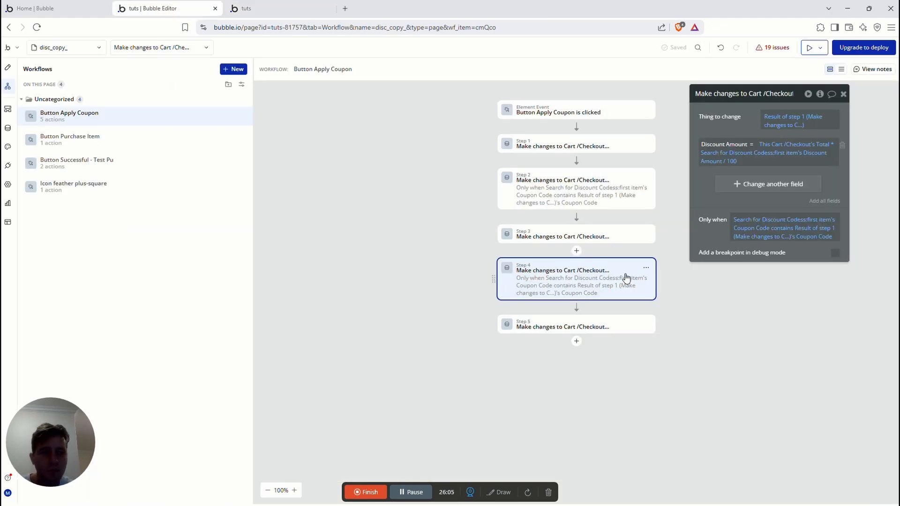
pyautogui.click(586, 190)
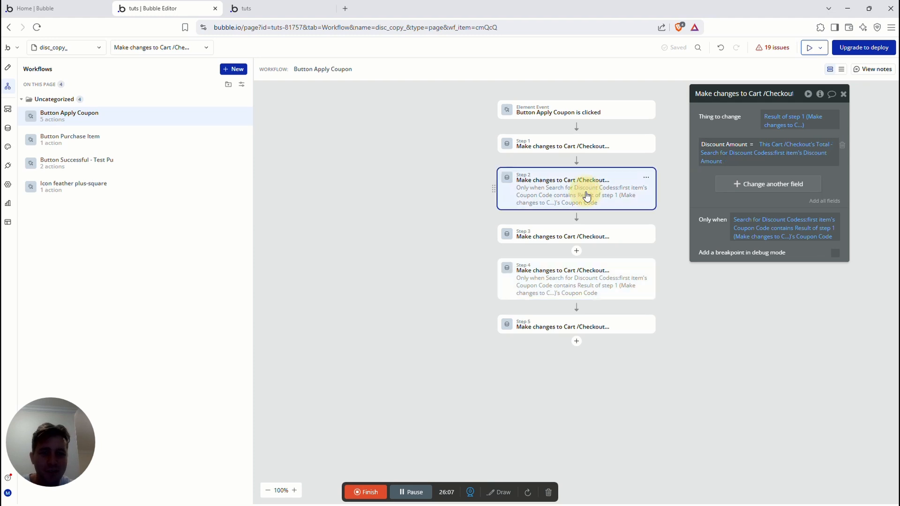
pyautogui.click(727, 157)
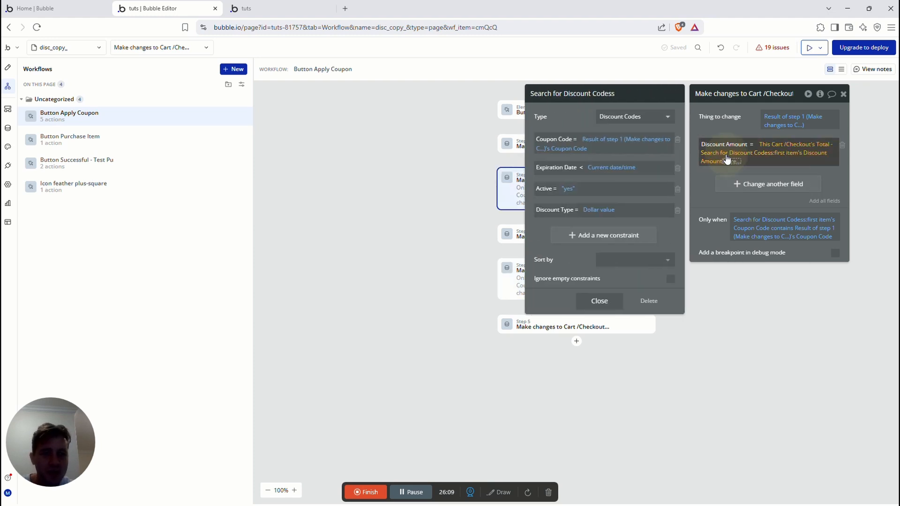
pyautogui.click(582, 169)
pyautogui.click(593, 207)
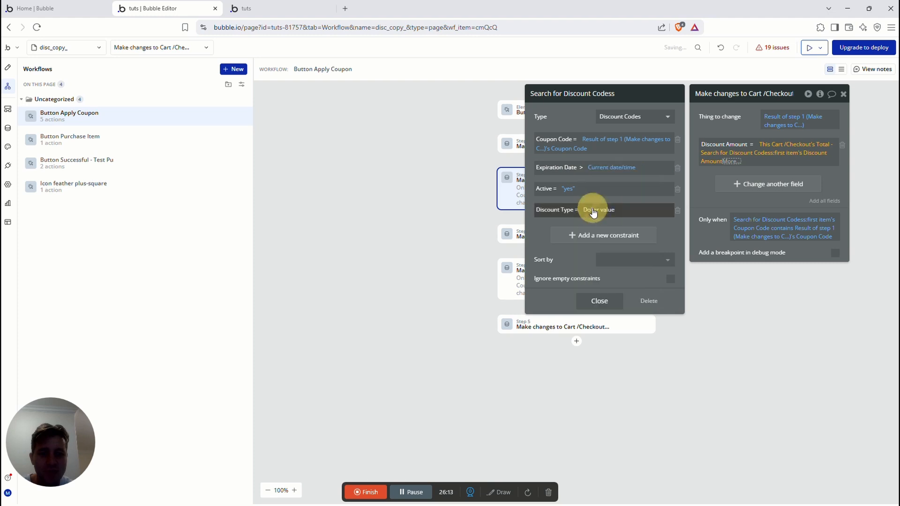
pyautogui.click(417, 225)
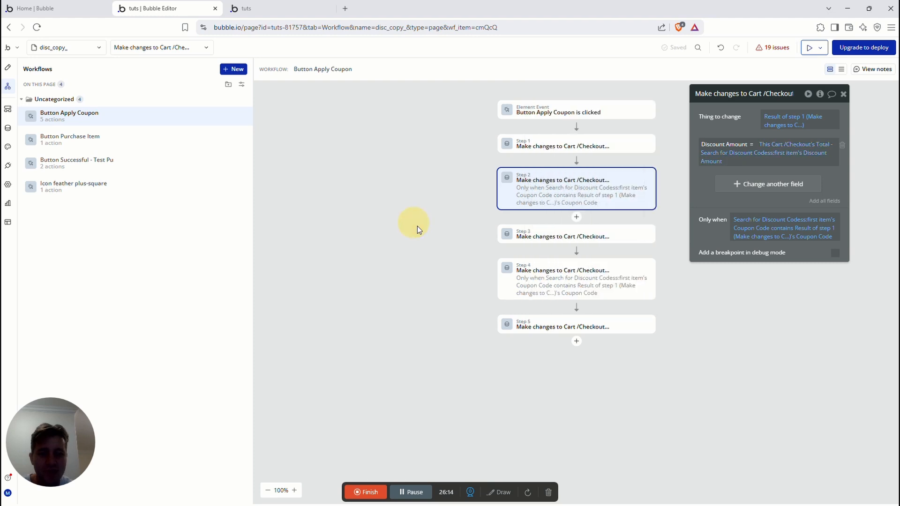
# - In step 4 of the workflow, set the Discount Amount search's Expiration Date constraint to > Current date/time
pyautogui.click(572, 283)
pyautogui.click(722, 154)
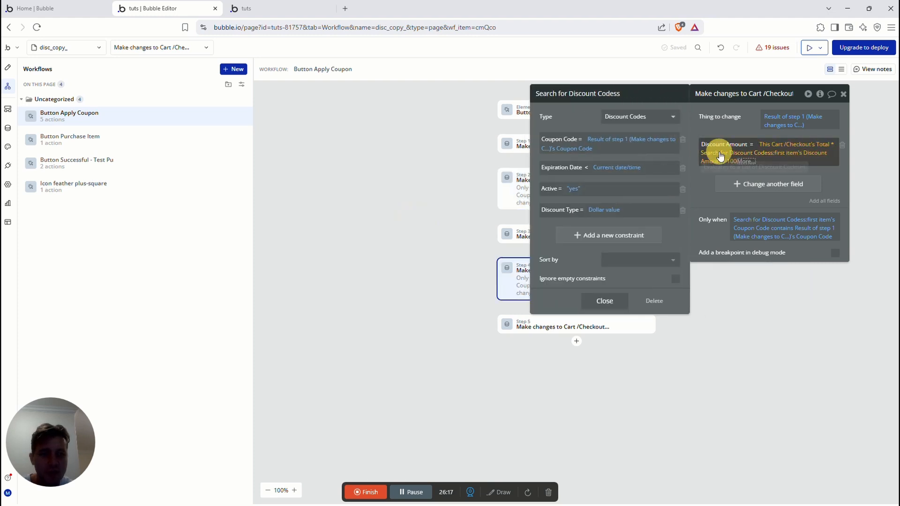
pyautogui.click(583, 168)
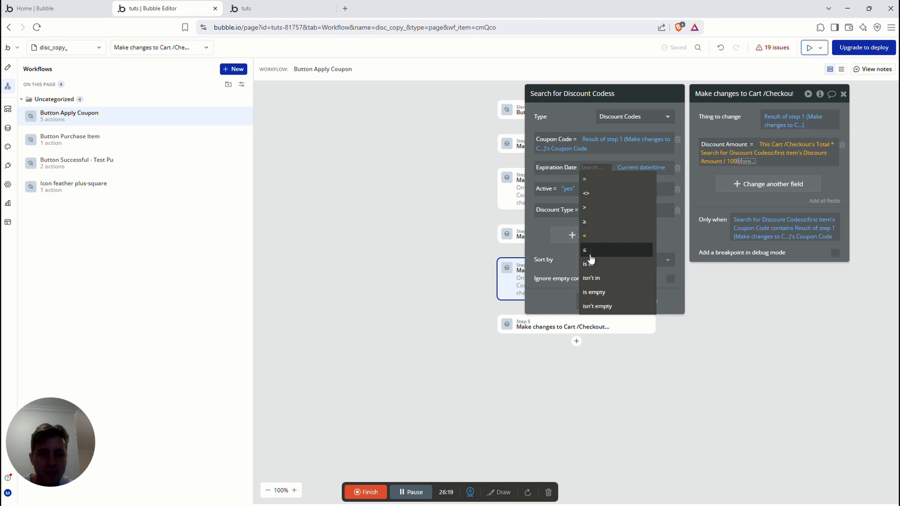
pyautogui.click(596, 206)
pyautogui.click(402, 223)
# - Reload the checkout preview and apply coupon 202 to test the corrected expiration constraints
pyautogui.click(262, 9)
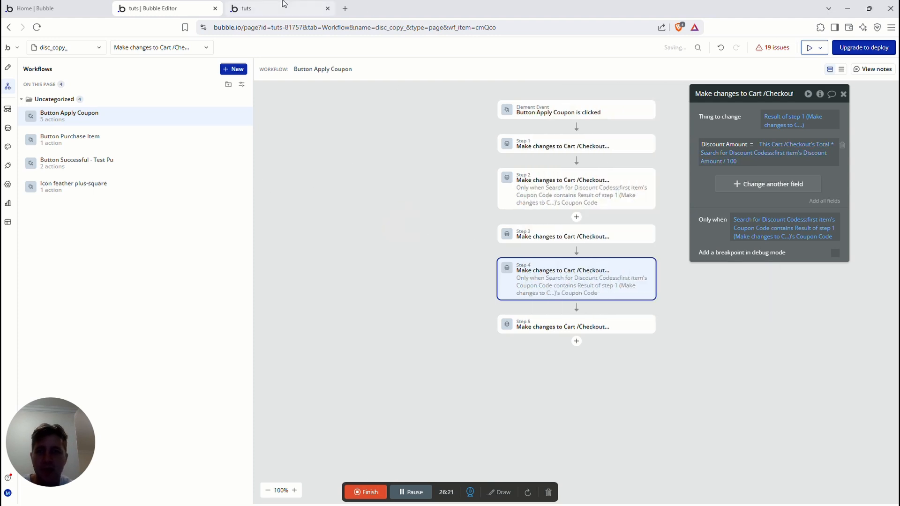
pyautogui.click(36, 28)
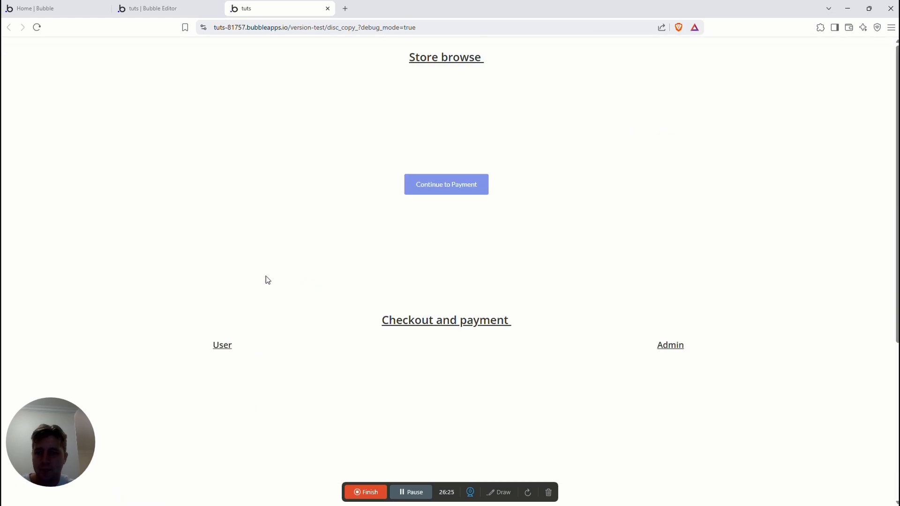
pyautogui.scroll(-4, 253, 365)
pyautogui.scroll(-3, 253, 364)
pyautogui.click(199, 244)
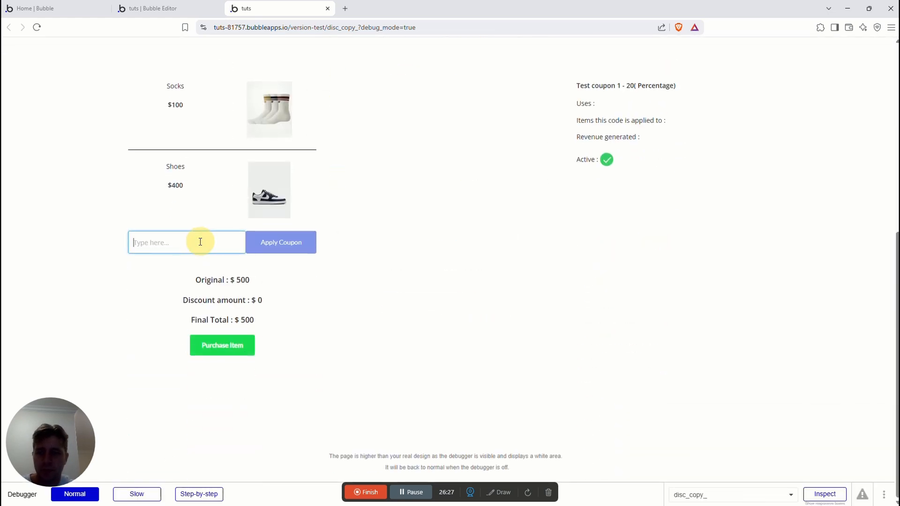
pyautogui.write('202')
pyautogui.click(278, 240)
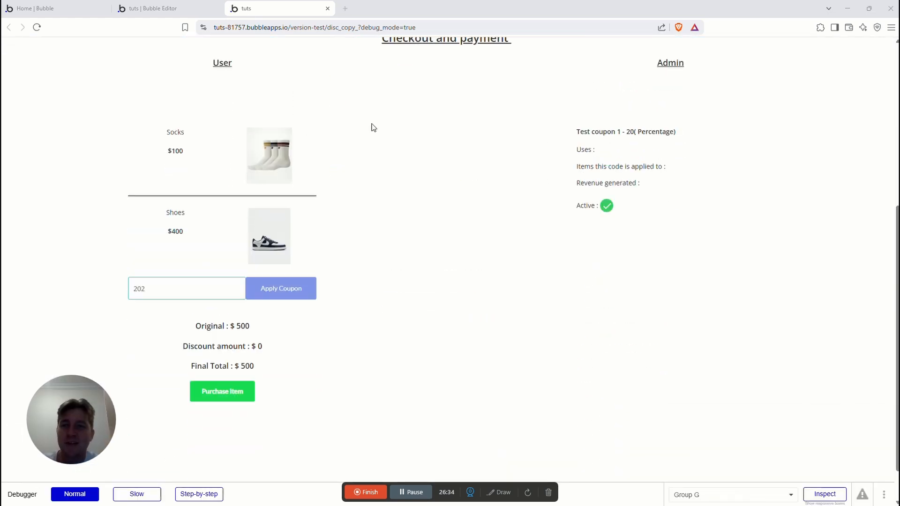
# - Review step 4's Only when search in the Bubble editor and set its Discount Amount search's Discount Type constraint to Percentage Value
pyautogui.click(178, 9)
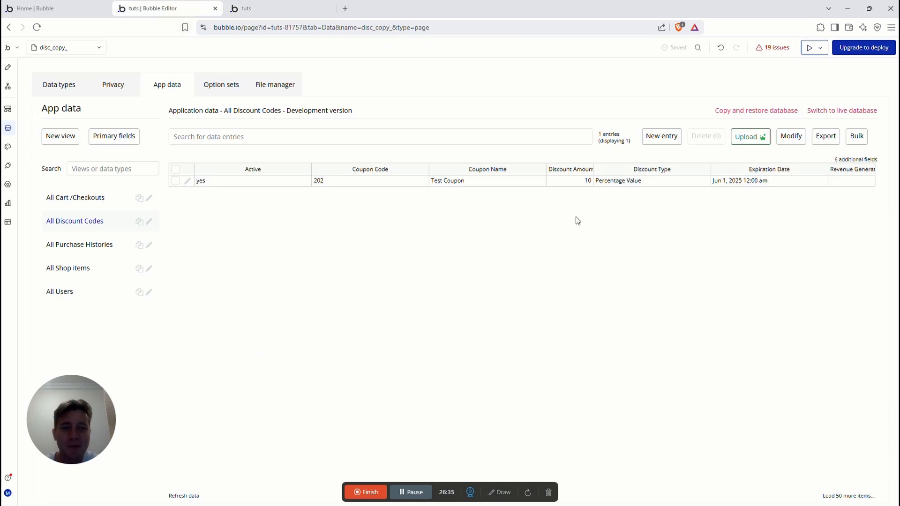
pyautogui.click(12, 90)
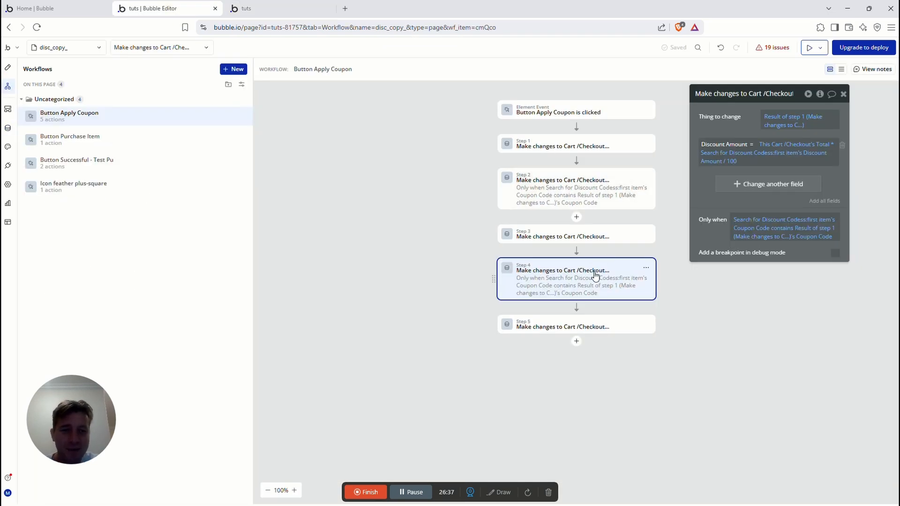
pyautogui.click(772, 221)
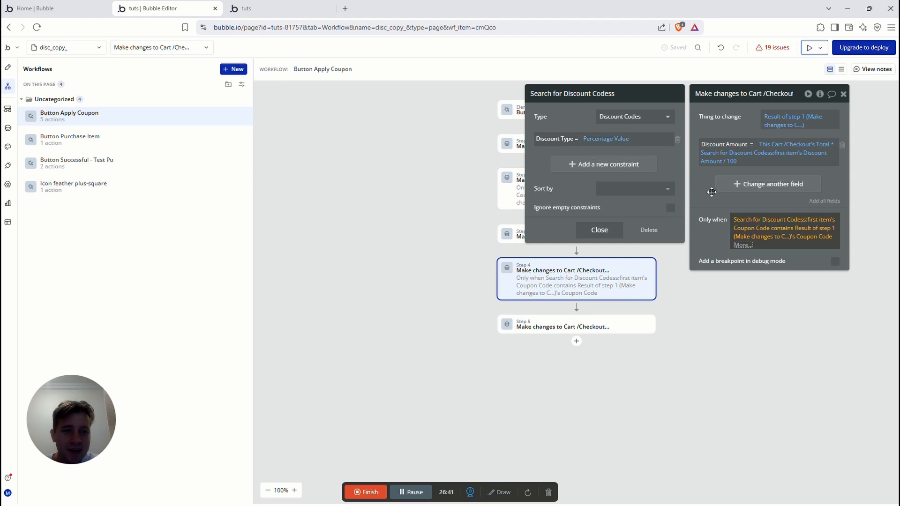
pyautogui.click(724, 213)
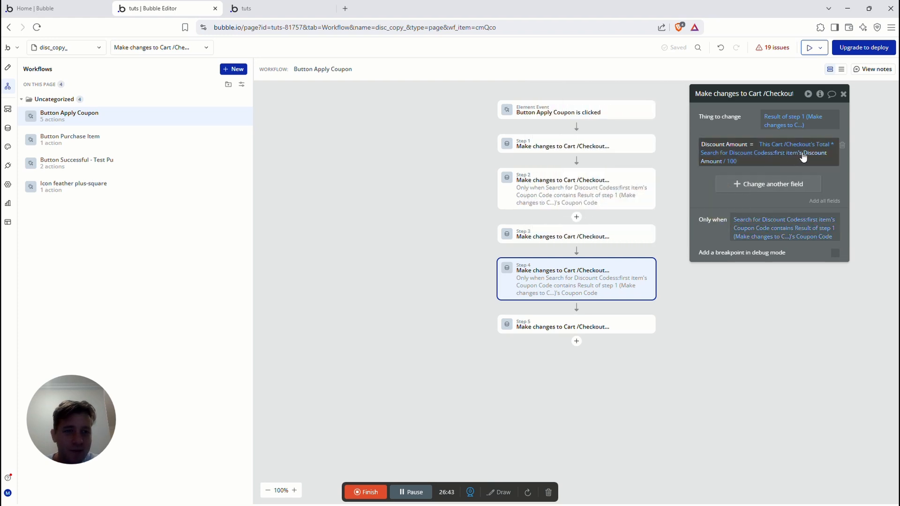
pyautogui.click(726, 157)
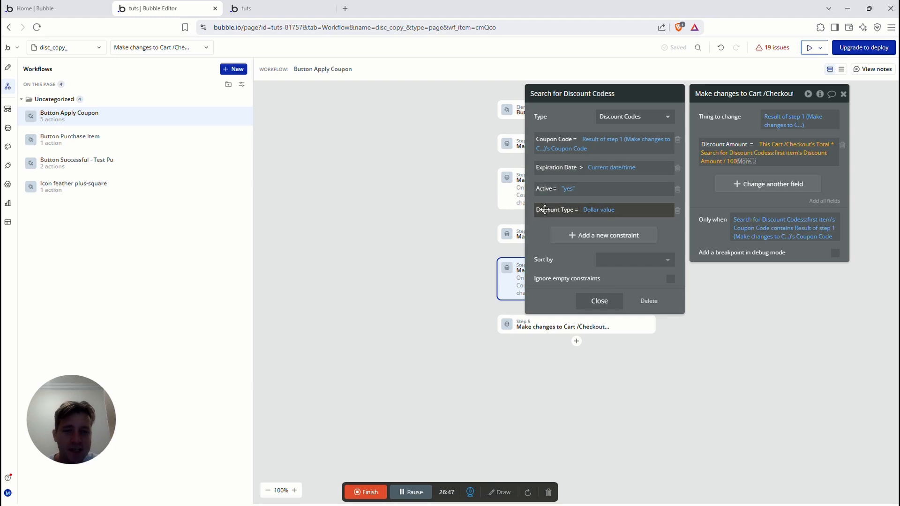
pyautogui.click(593, 213)
pyautogui.click(656, 276)
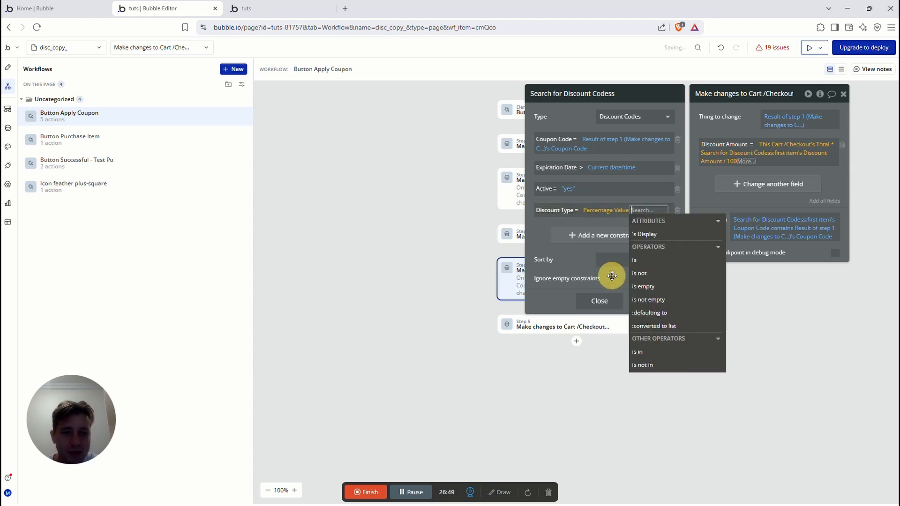
pyautogui.click(537, 238)
pyautogui.click(691, 190)
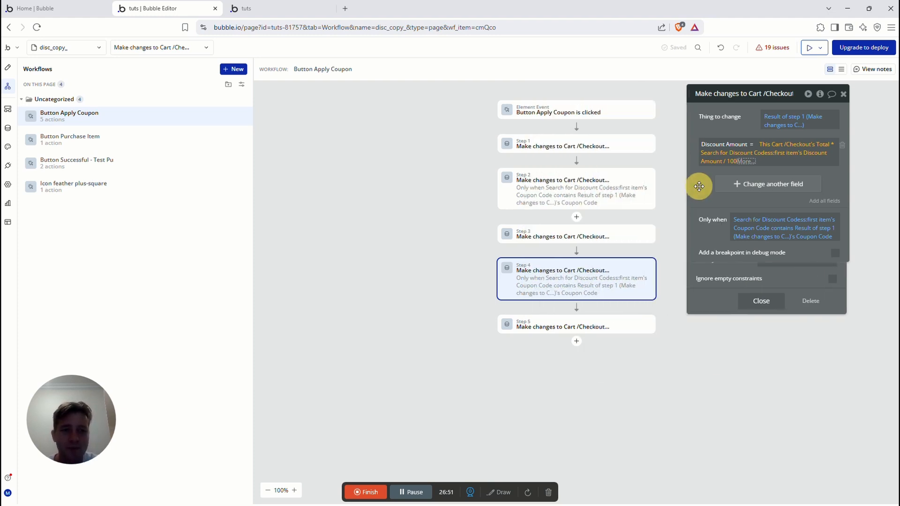
# - Reload the checkout preview and apply coupon 202 to the cart to test the percentage discount
pyautogui.click(243, 8)
pyautogui.click(37, 27)
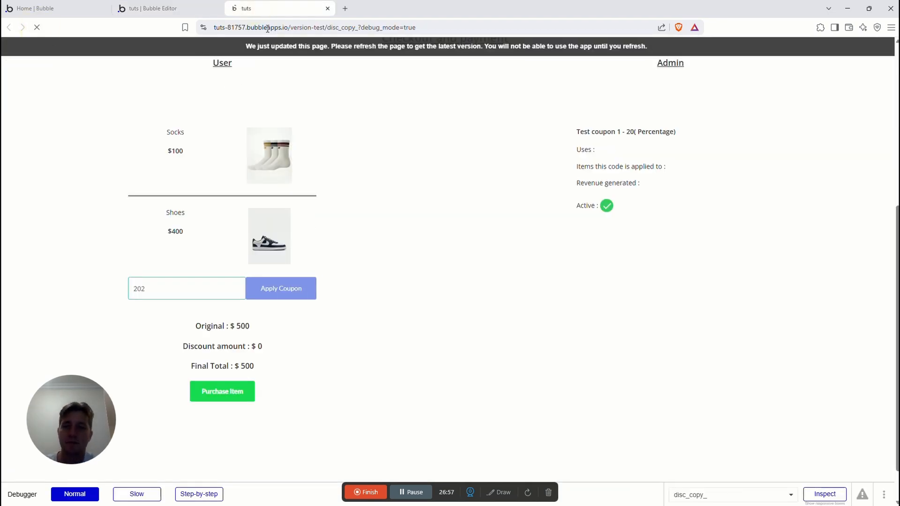
pyautogui.scroll(-7, 342, 264)
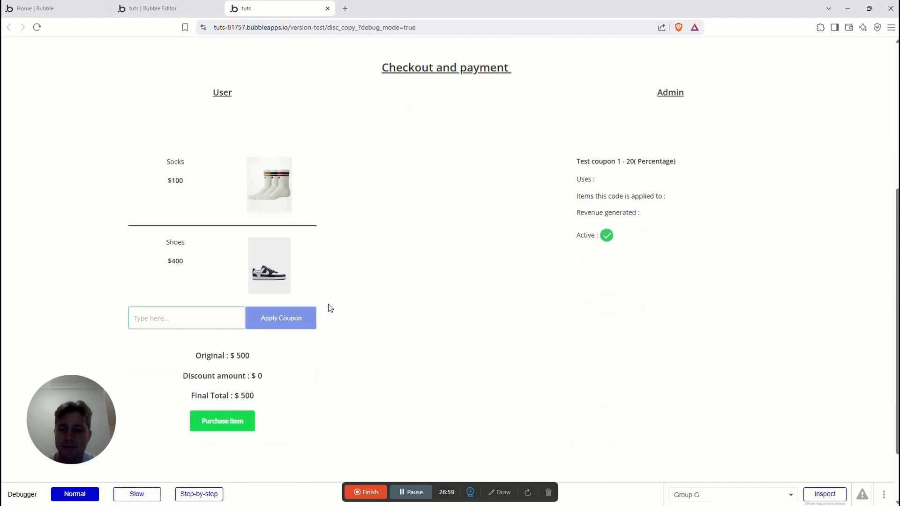
pyautogui.click(184, 243)
pyautogui.write('500')
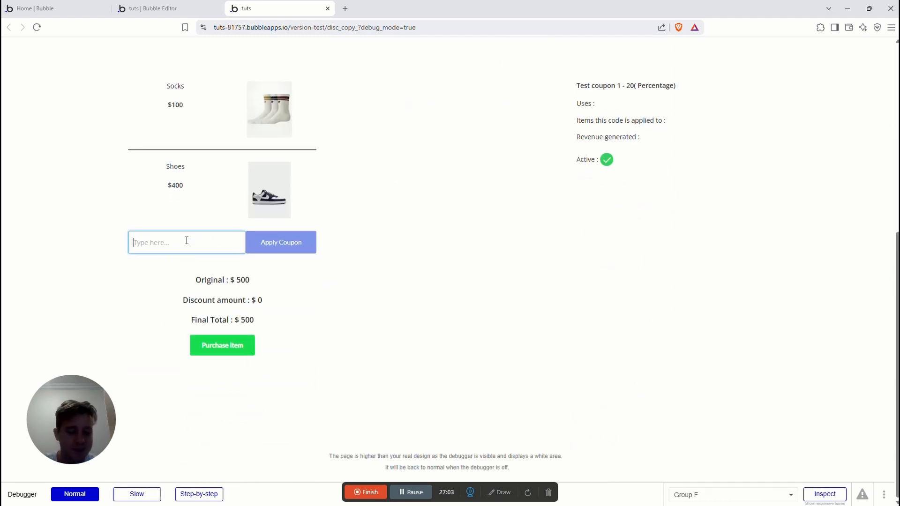
pyautogui.write('202')
pyautogui.click(271, 245)
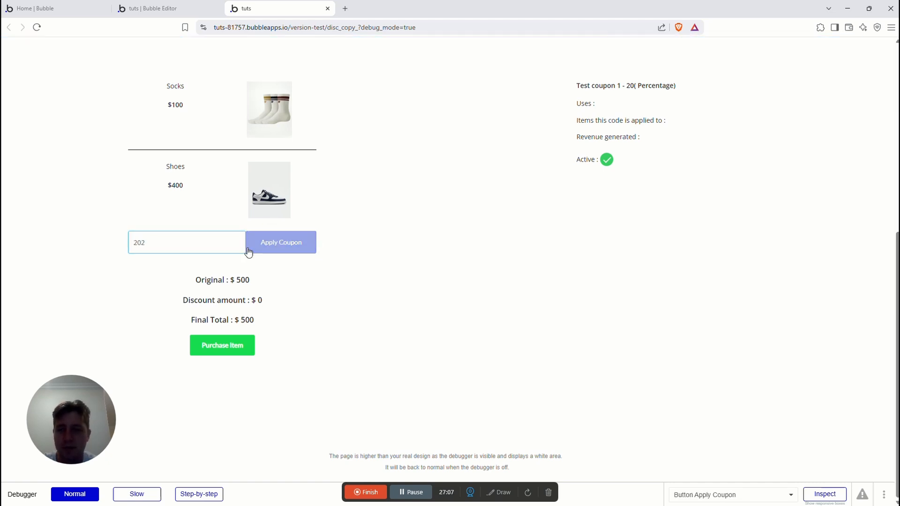
# - Check the discount amount and the final total shown in the checkout summary
pyautogui.moveTo(265, 300); pyautogui.dragTo(249, 299)
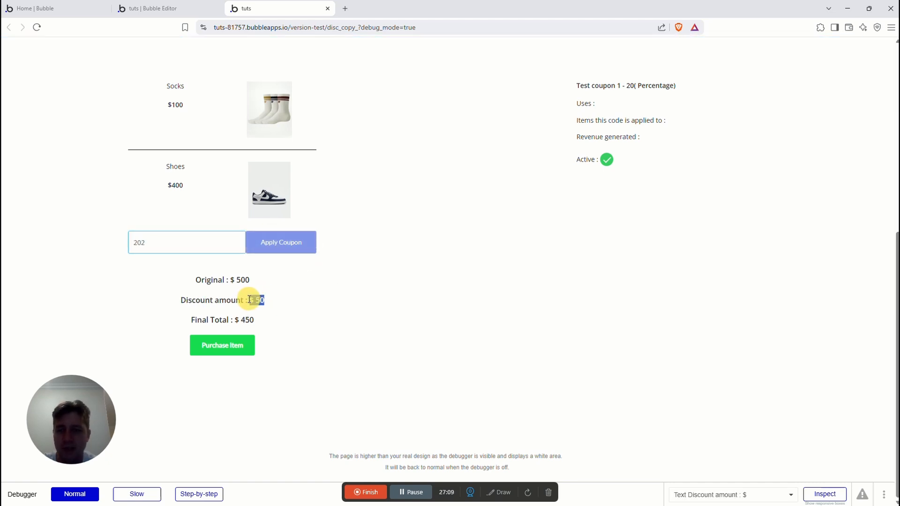
pyautogui.moveTo(179, 299); pyautogui.dragTo(325, 295)
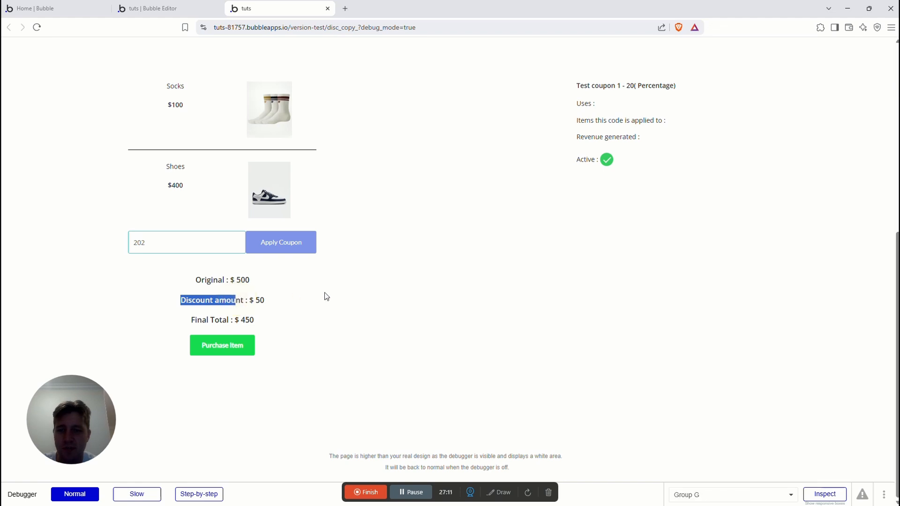
pyautogui.moveTo(235, 319); pyautogui.dragTo(253, 320)
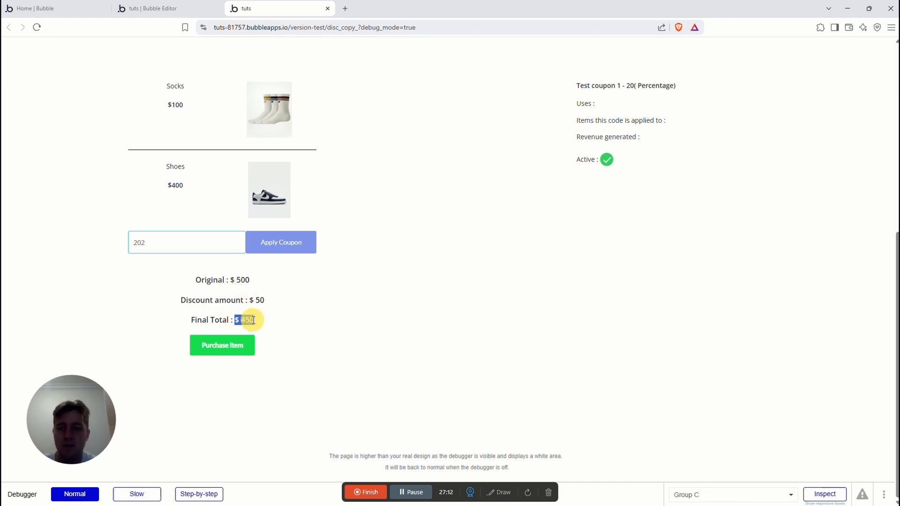
pyautogui.click(305, 311)
pyautogui.scroll(1, 261, 392)
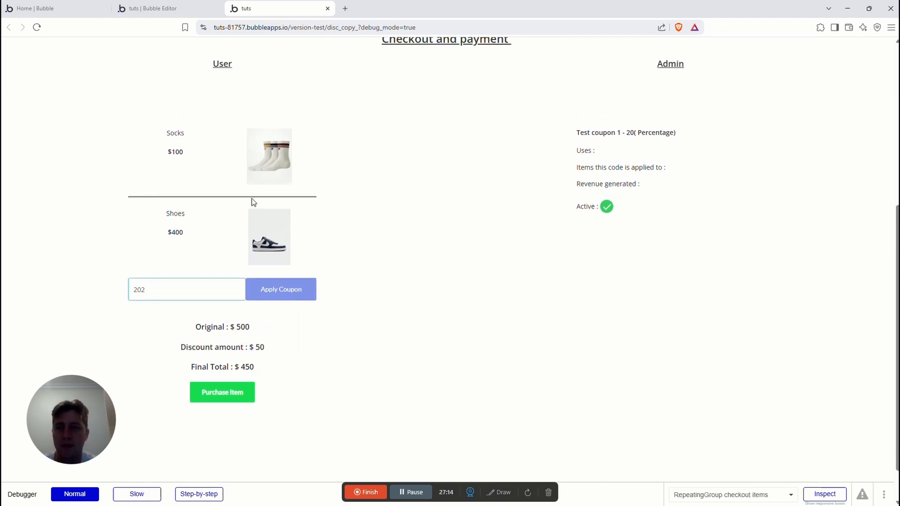
# - Return to the Bubble editor and review the discount amount, type and expiration date of coupon 202's database entry, leaving it unmodified
pyautogui.click(168, 6)
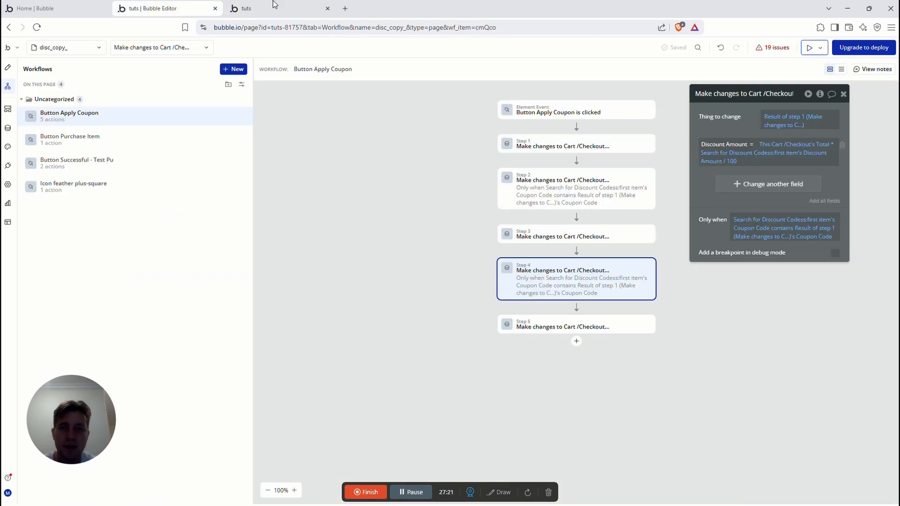
pyautogui.click(568, 146)
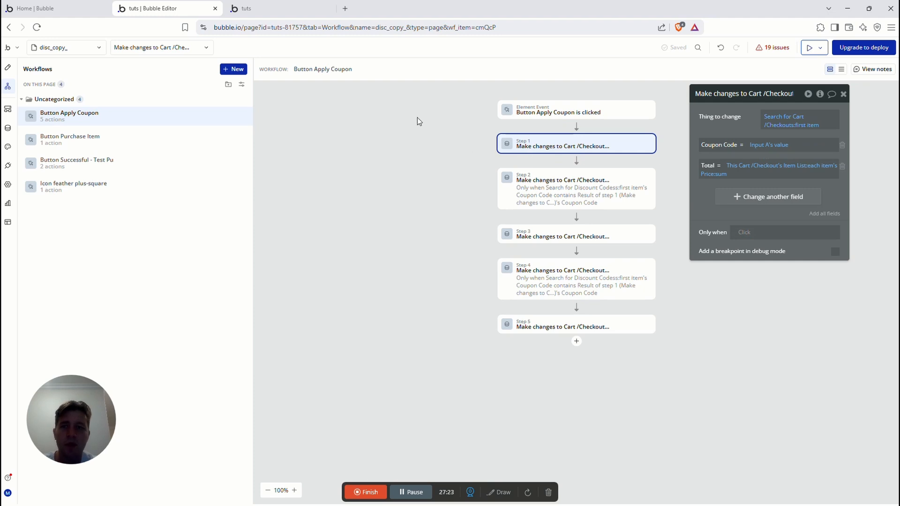
pyautogui.click(8, 128)
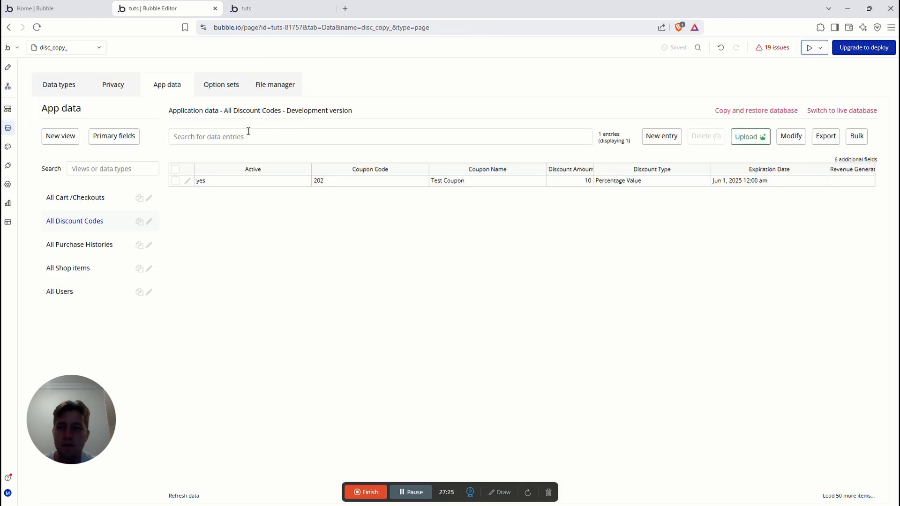
pyautogui.click(188, 181)
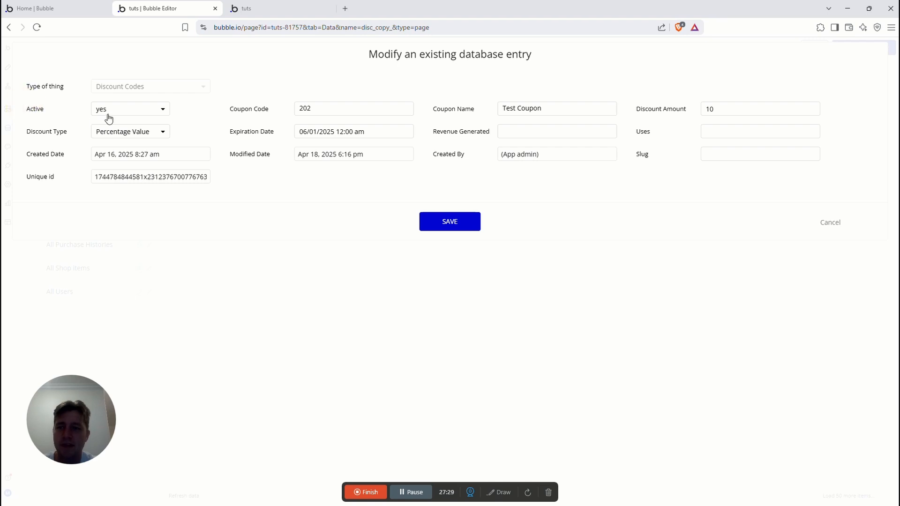
pyautogui.click(234, 111)
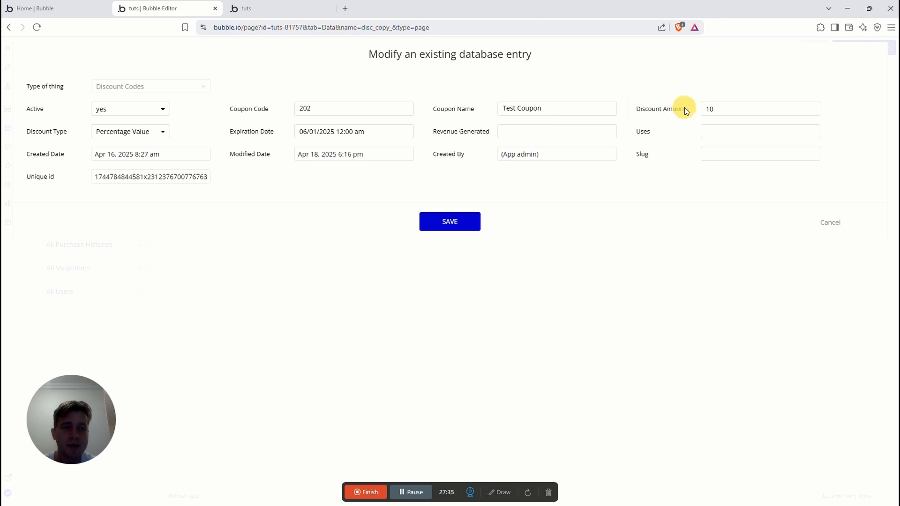
pyautogui.doubleClick(701, 109)
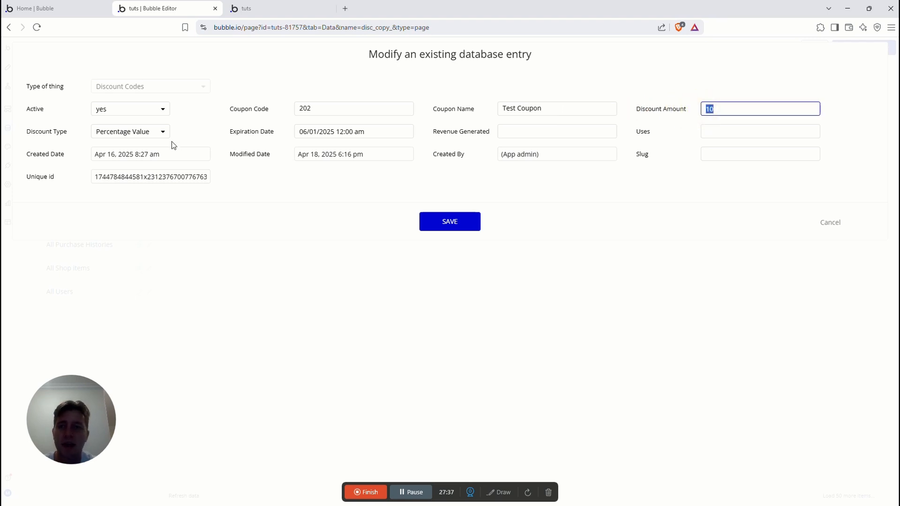
pyautogui.click(32, 131)
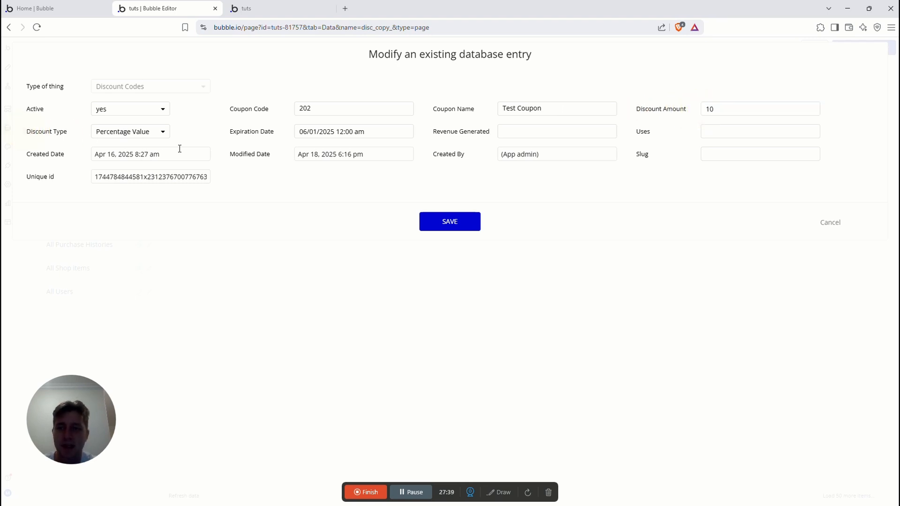
pyautogui.moveTo(296, 131); pyautogui.dragTo(369, 138)
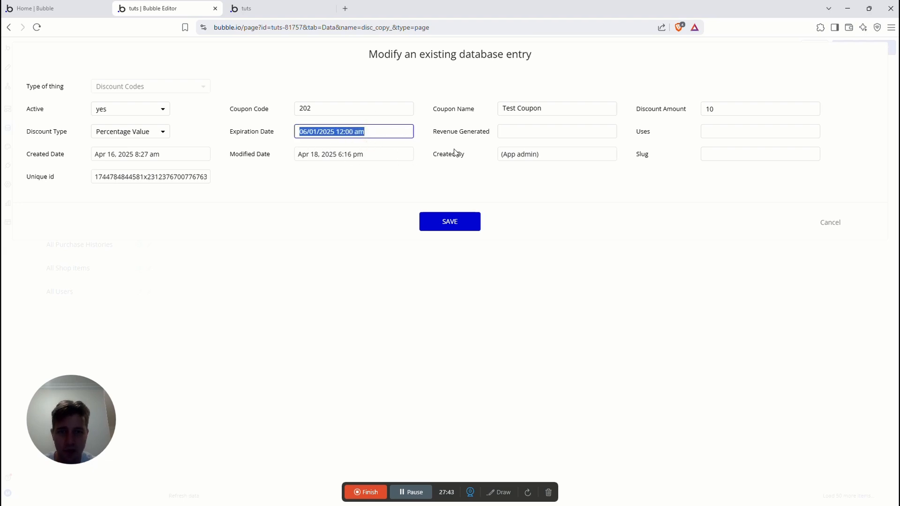
pyautogui.click(829, 223)
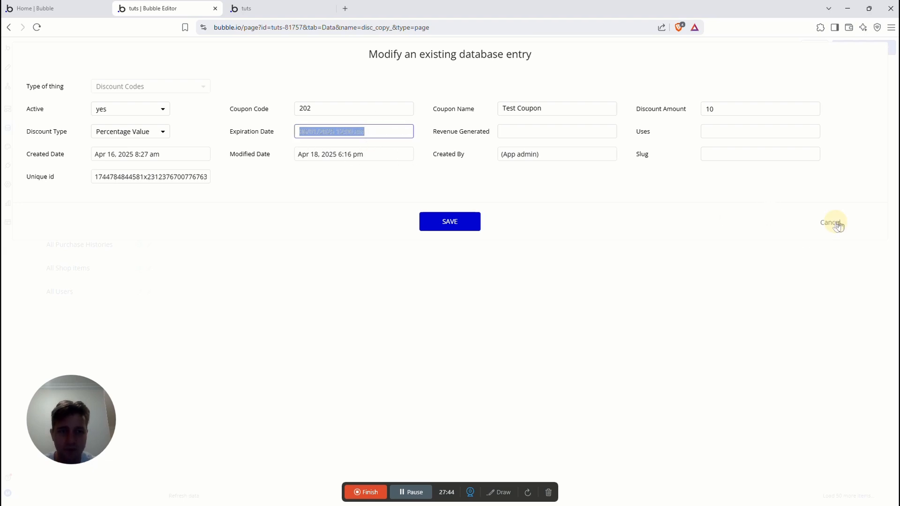
# - Open the workflow of the Apply Coupon button from the page design and review step 1's Coupon Code and Total fields
pyautogui.click(9, 69)
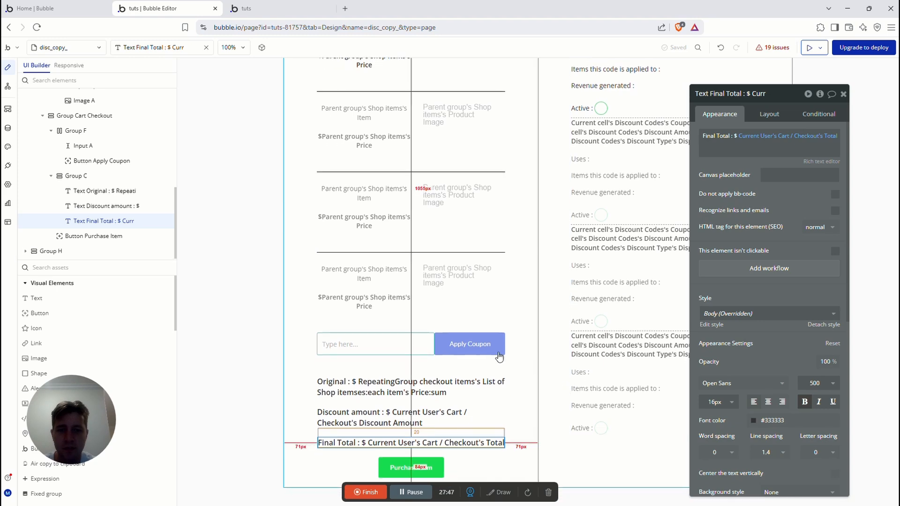
pyautogui.click(479, 347)
pyautogui.scroll(2, 483, 262)
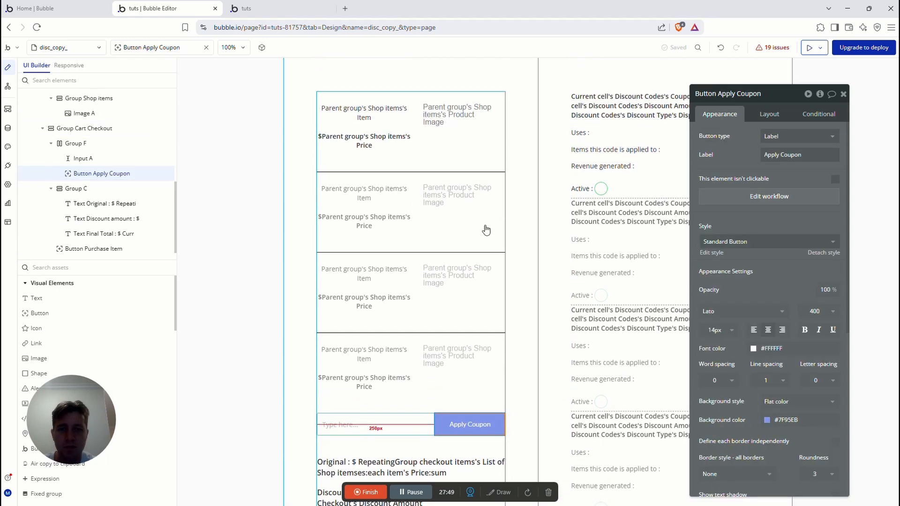
pyautogui.scroll(-2, 461, 337)
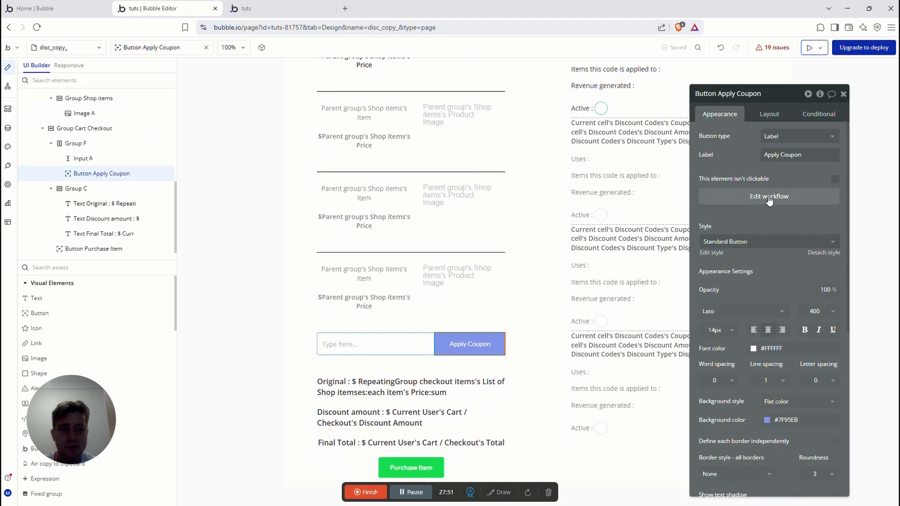
pyautogui.click(769, 197)
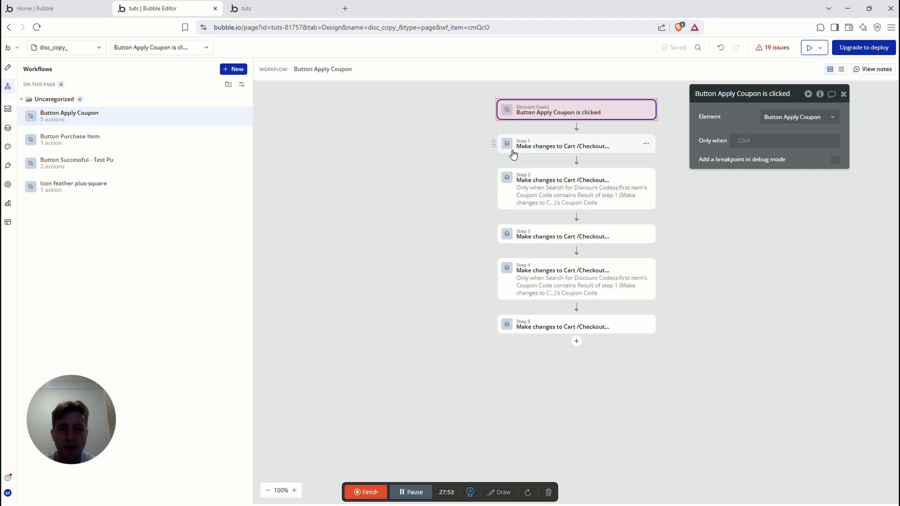
pyautogui.click(575, 148)
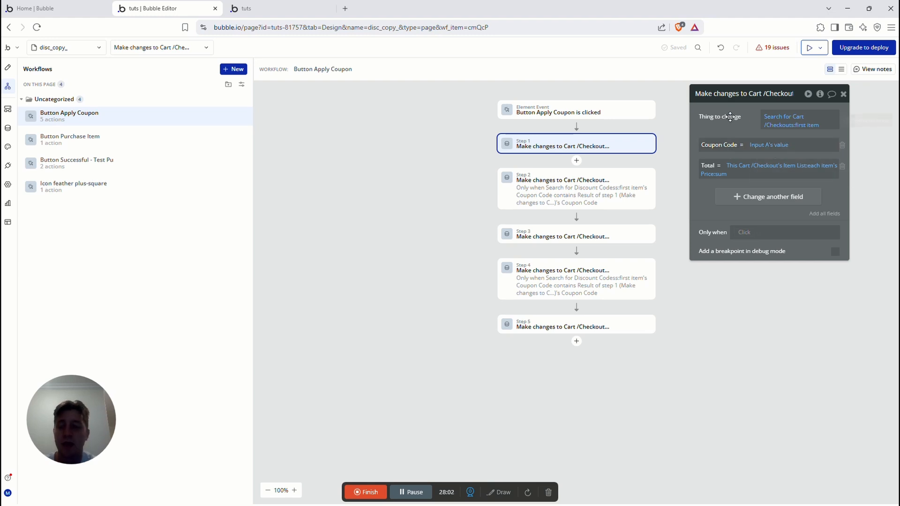
pyautogui.moveTo(730, 117)
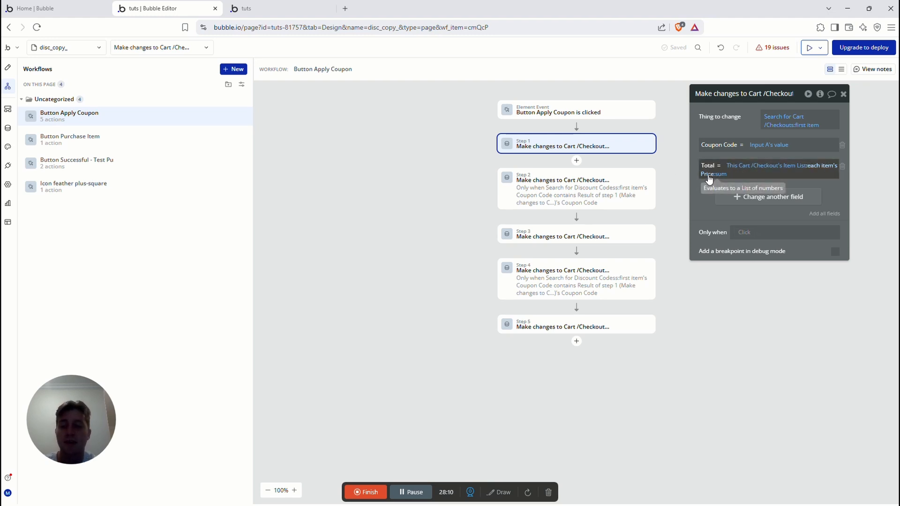
# - Clear the Discount Amount expression in step 2 of the Button Apply Coupon workflow
pyautogui.click(589, 193)
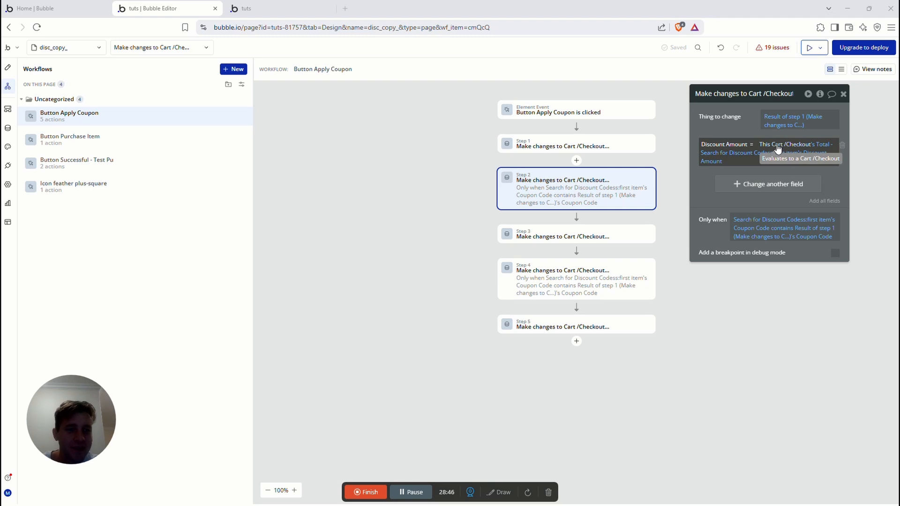
pyautogui.click(822, 145)
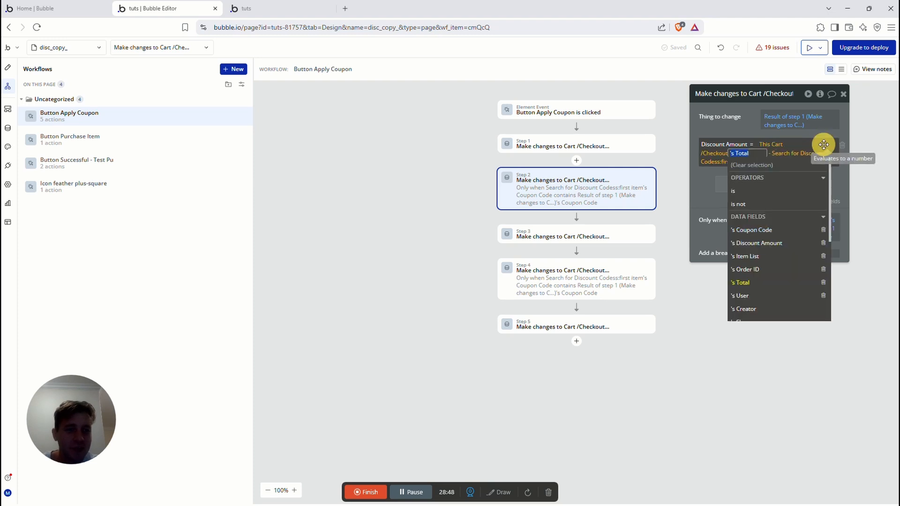
pyautogui.press('BackSpace')
pyautogui.press('BackSpace')
pyautogui.press('BackSpace')
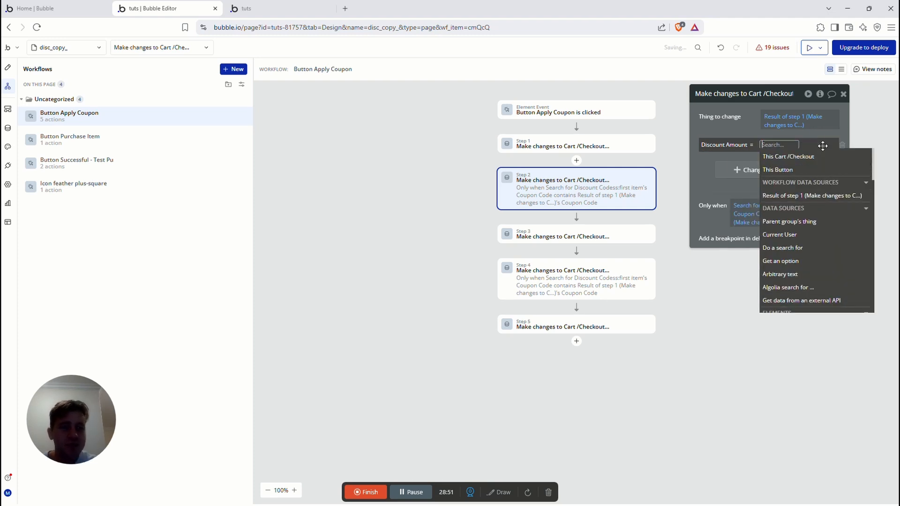
pyautogui.click(750, 131)
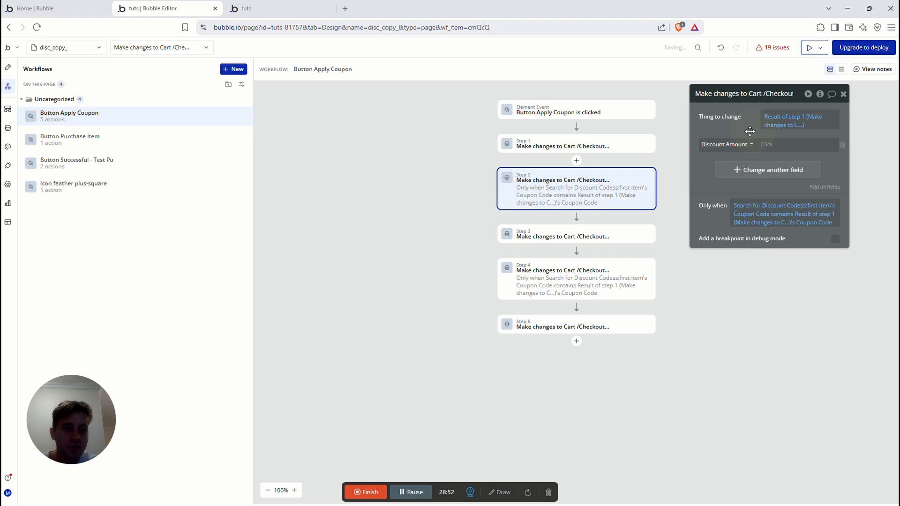
# - Check the Discount Type constraint of step 2's Only when search and the fields changed in step 1
pyautogui.click(766, 209)
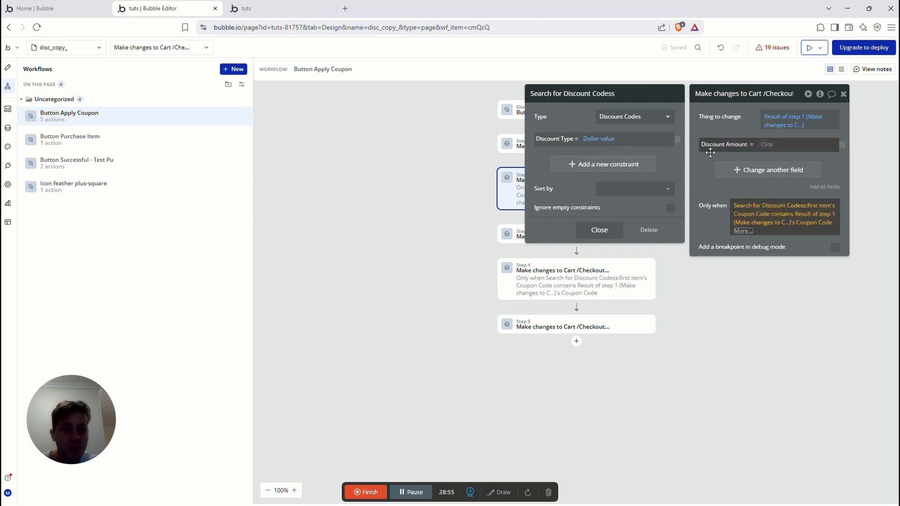
pyautogui.click(769, 145)
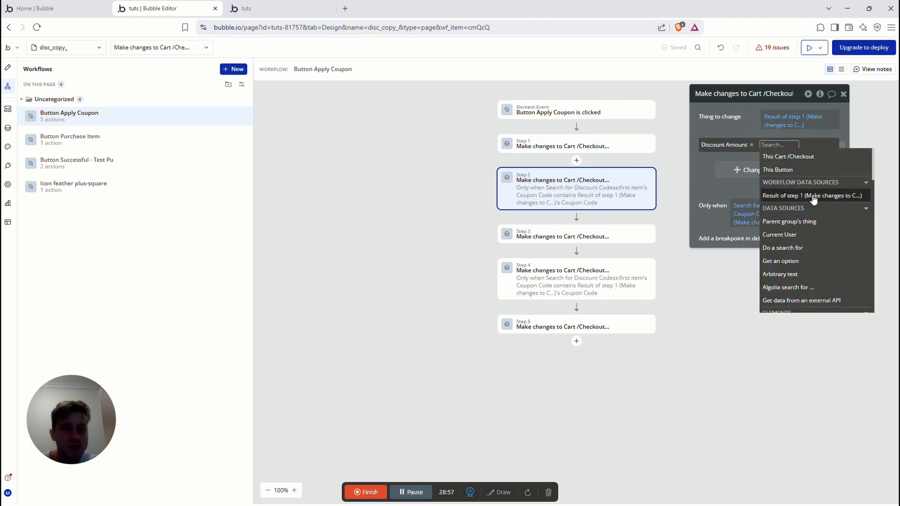
pyautogui.click(703, 175)
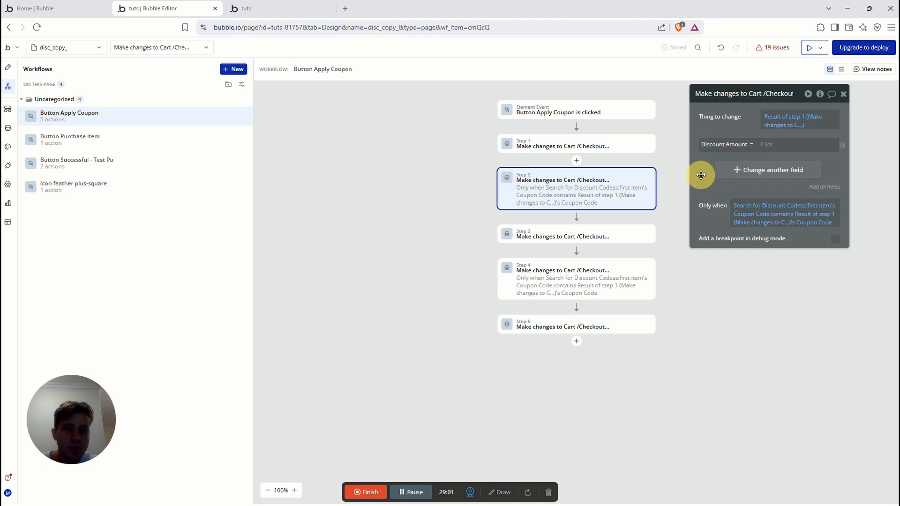
pyautogui.click(586, 150)
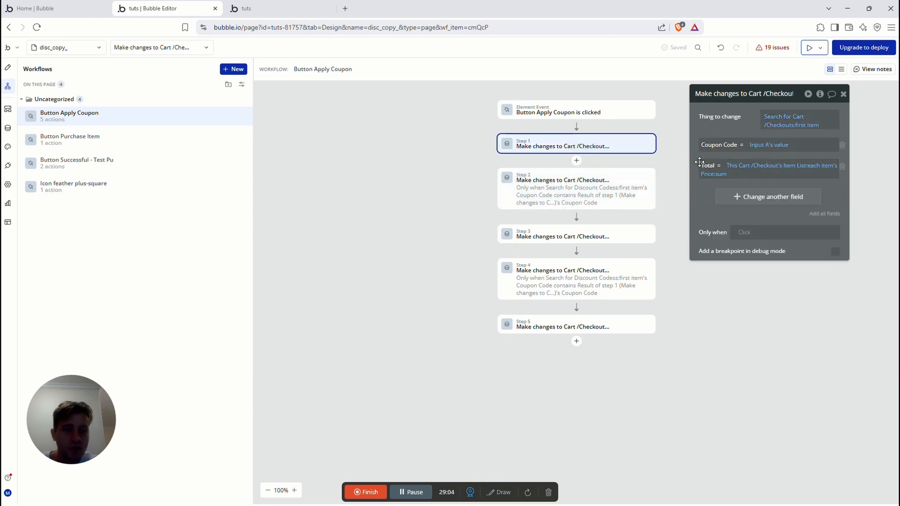
# - Start step 2's Discount Amount expression with a search for Discount Codes
pyautogui.click(614, 189)
pyautogui.click(768, 145)
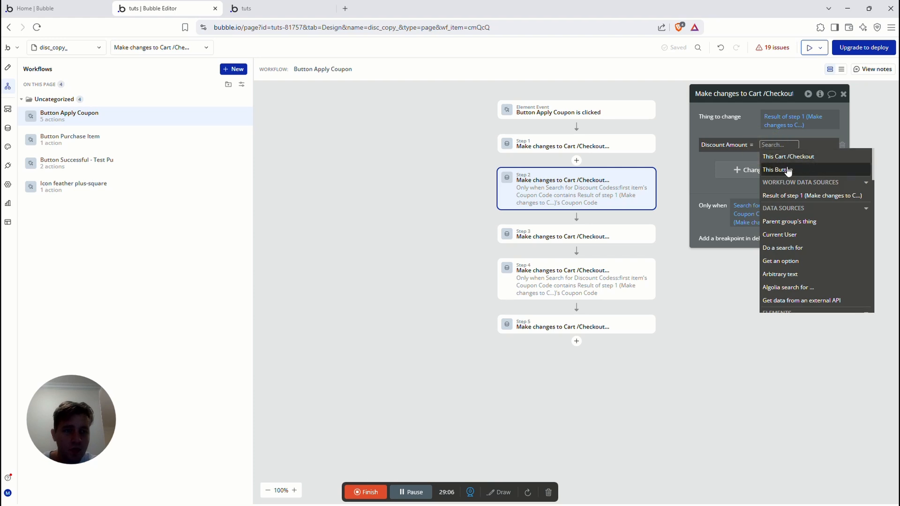
pyautogui.write('do a sear')
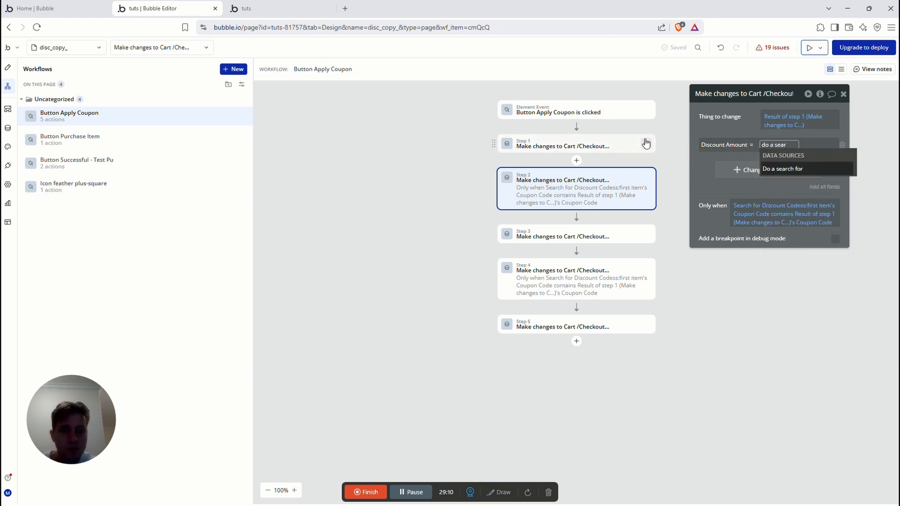
pyautogui.click(792, 169)
pyautogui.click(643, 117)
pyautogui.write('coup')
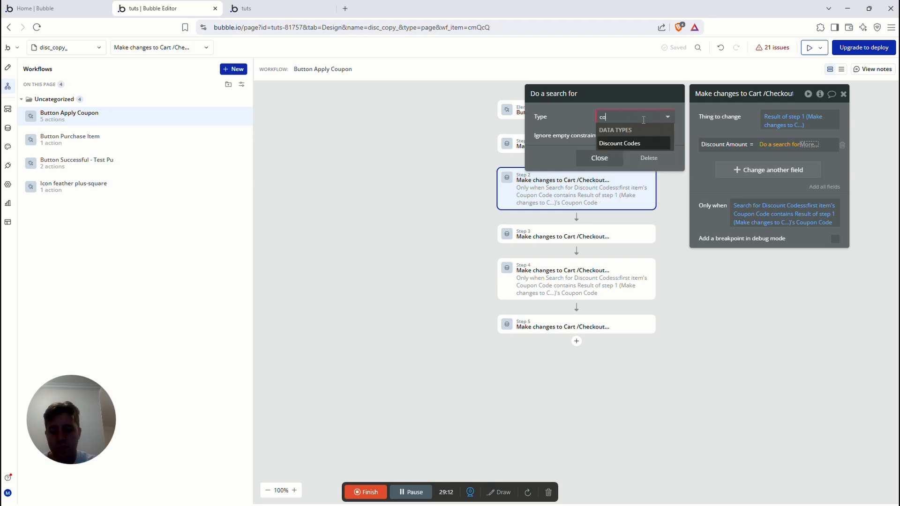
pyautogui.press('BackSpace')
pyautogui.press('BackSpace')
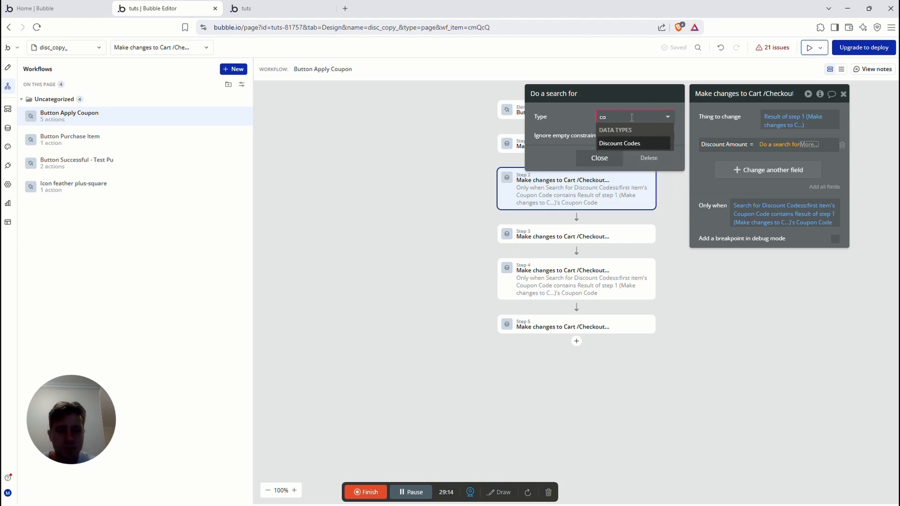
pyautogui.click(633, 143)
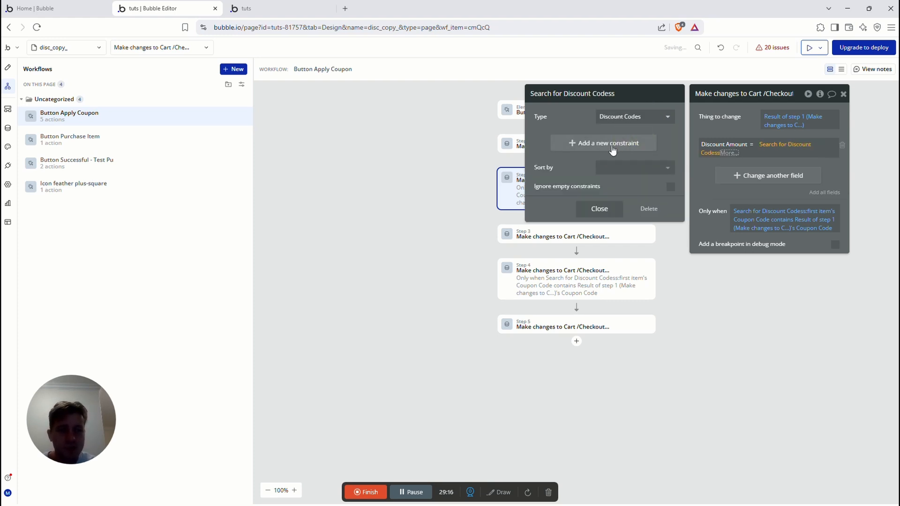
# - Constrain the Discount Codes search to Coupon Code = This Cart /Checkout's Coupon Code and finish editing the search
pyautogui.click(599, 143)
pyautogui.click(543, 139)
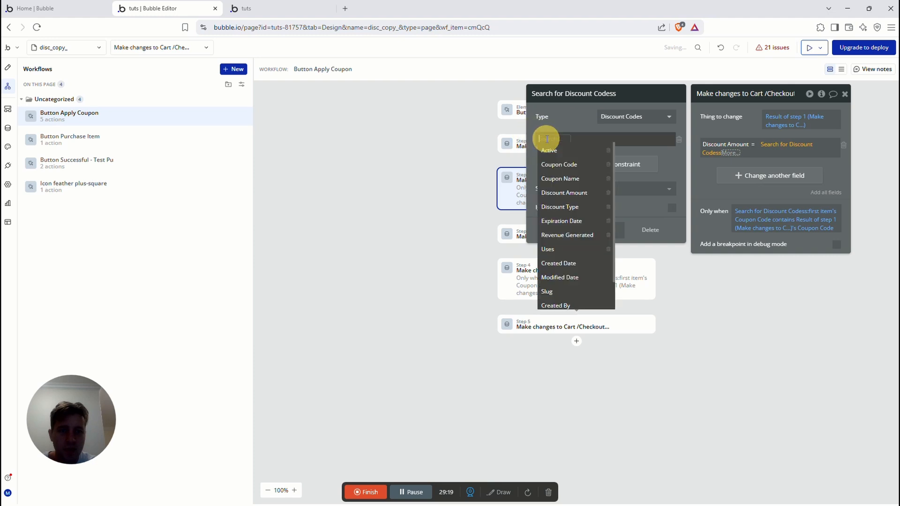
pyautogui.click(568, 164)
pyautogui.click(591, 139)
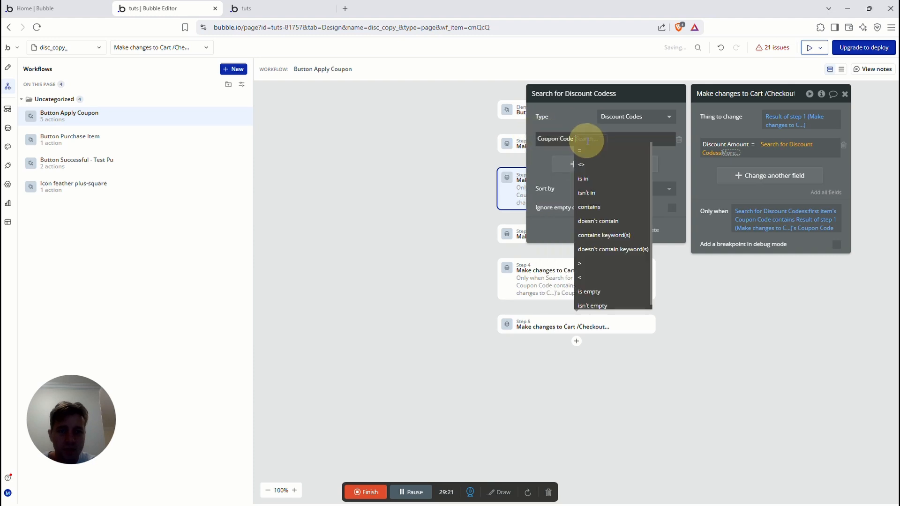
pyautogui.click(595, 149)
pyautogui.click(591, 139)
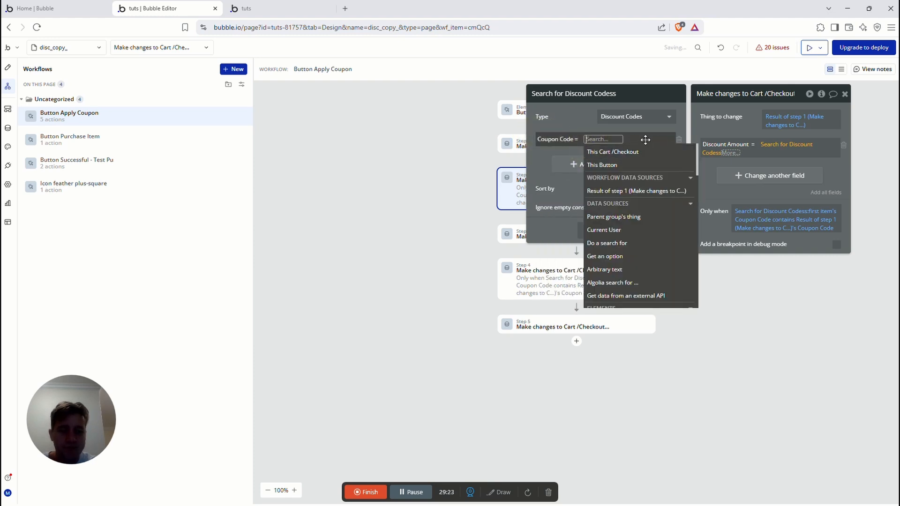
pyautogui.click(614, 156)
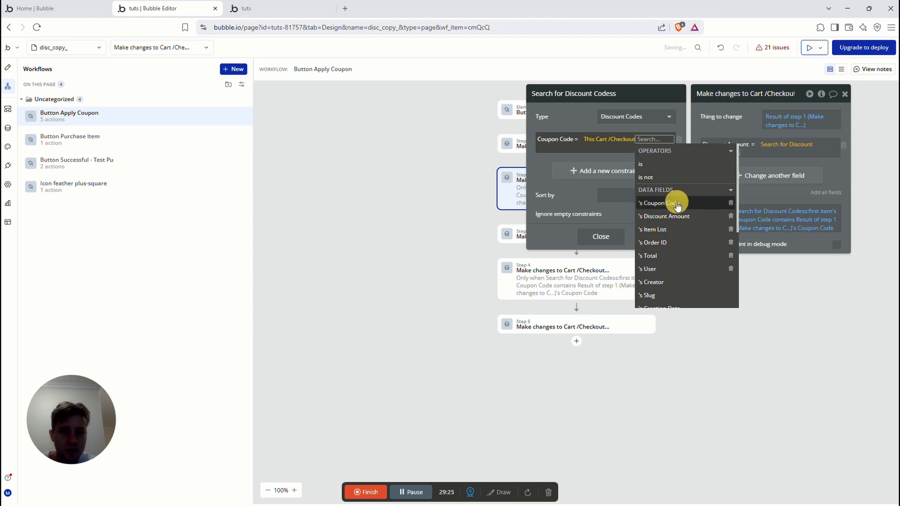
pyautogui.click(677, 201)
pyautogui.click(668, 162)
# - Complete step 2's Discount Amount expression with the search's first item's Discount Amount
pyautogui.click(731, 153)
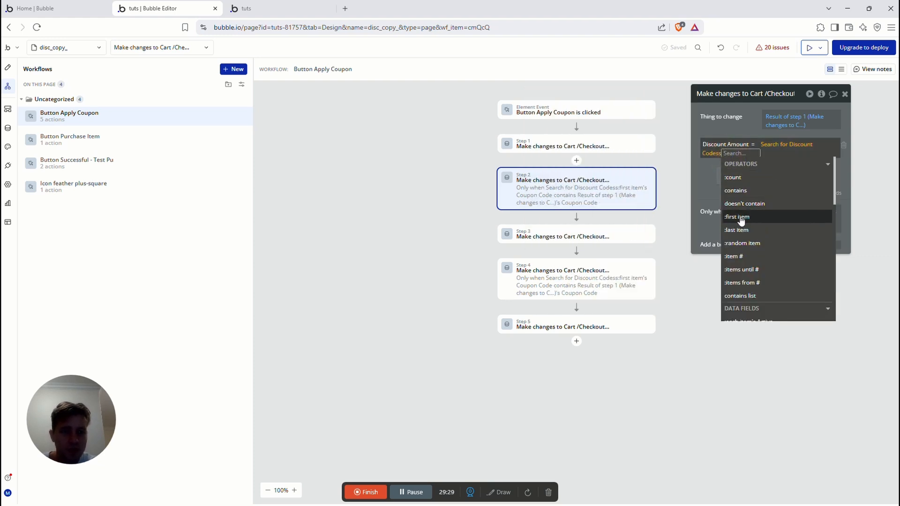
pyautogui.click(740, 219)
pyautogui.click(701, 170)
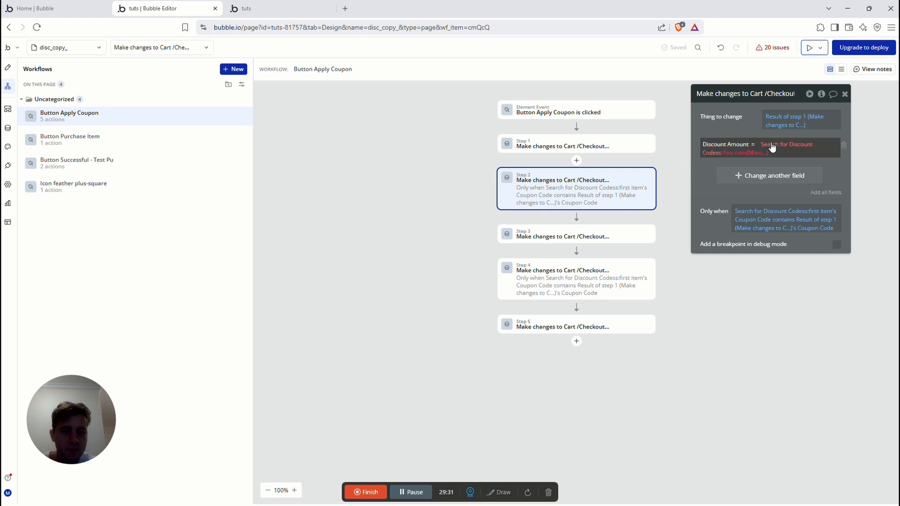
pyautogui.click(752, 153)
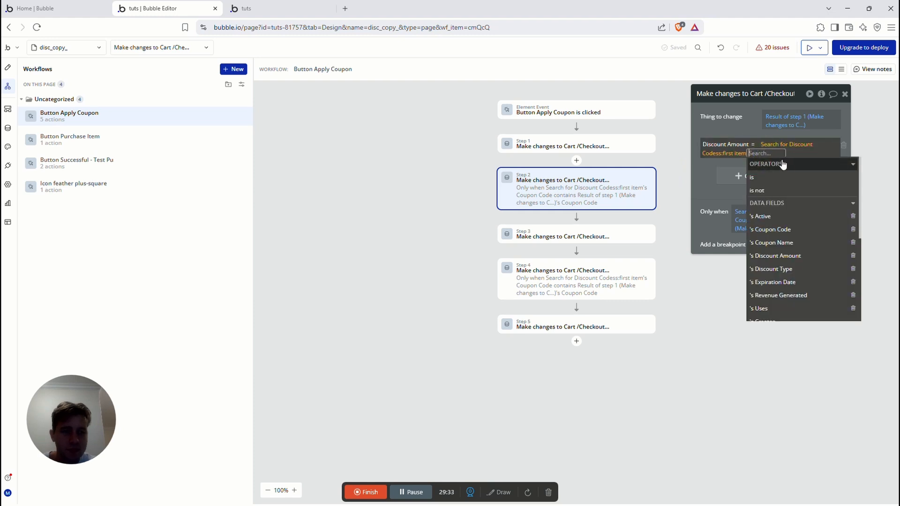
pyautogui.click(797, 256)
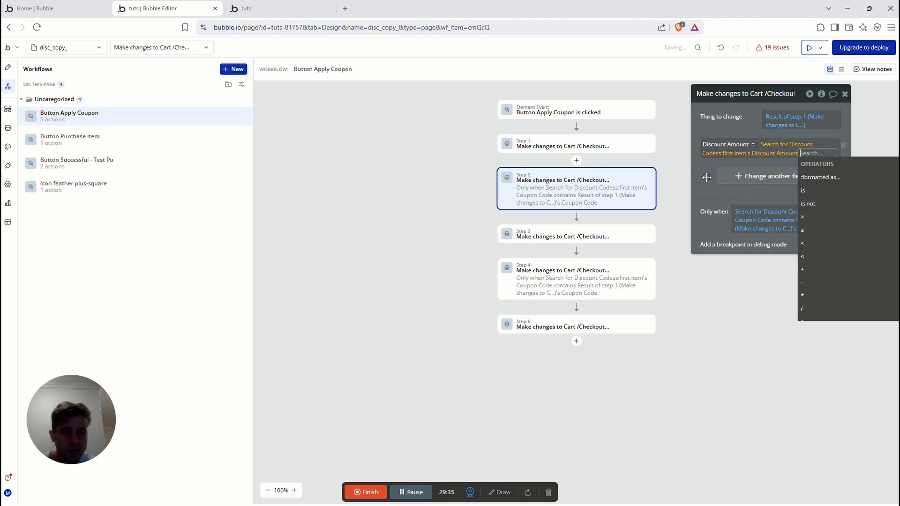
# - Review step 2's Only when search, the Total expressions of steps 3 and 5, and step 4's percentage discount search constraints
pyautogui.click(764, 215)
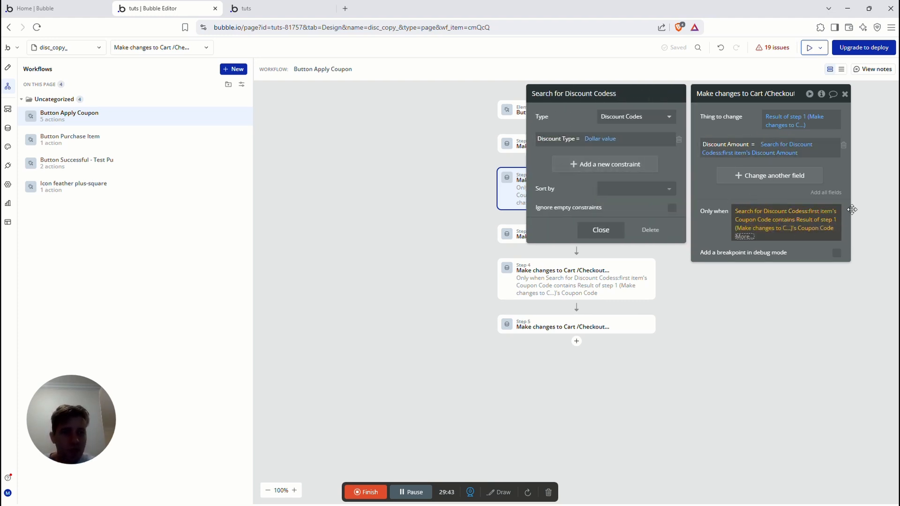
pyautogui.click(556, 239)
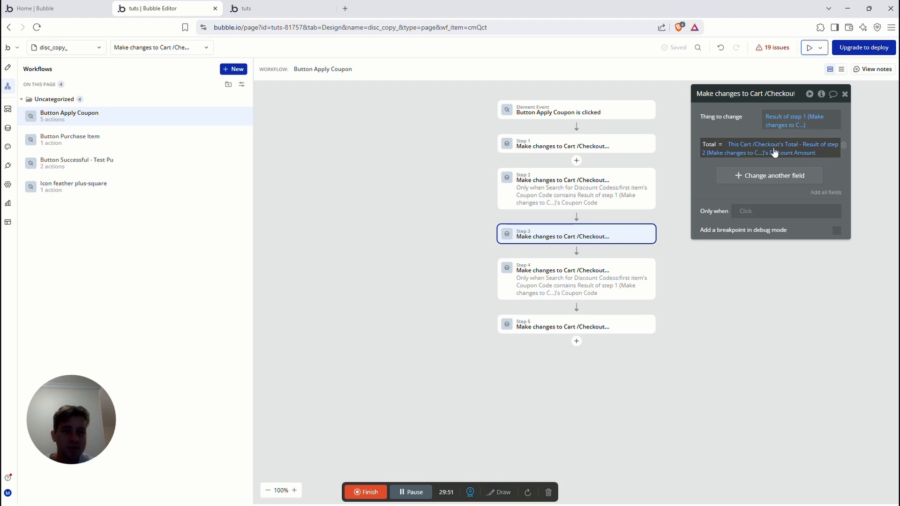
pyautogui.click(601, 283)
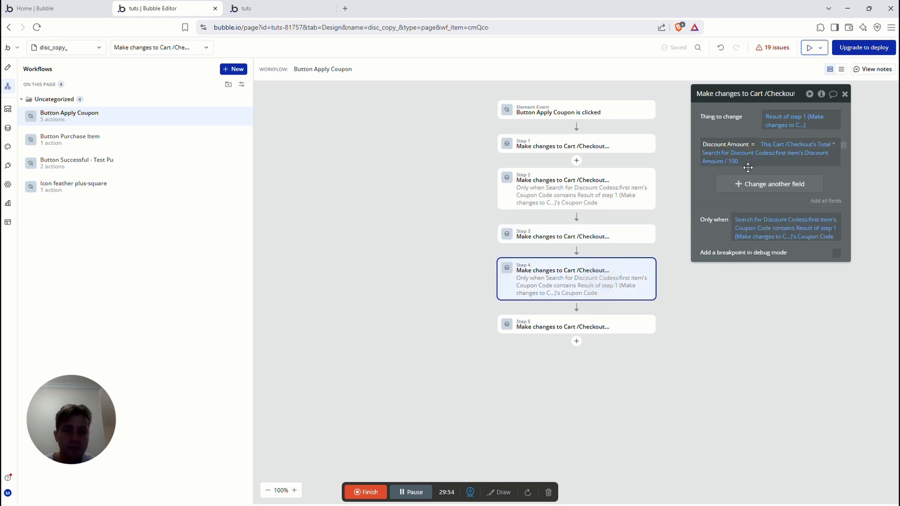
pyautogui.click(726, 153)
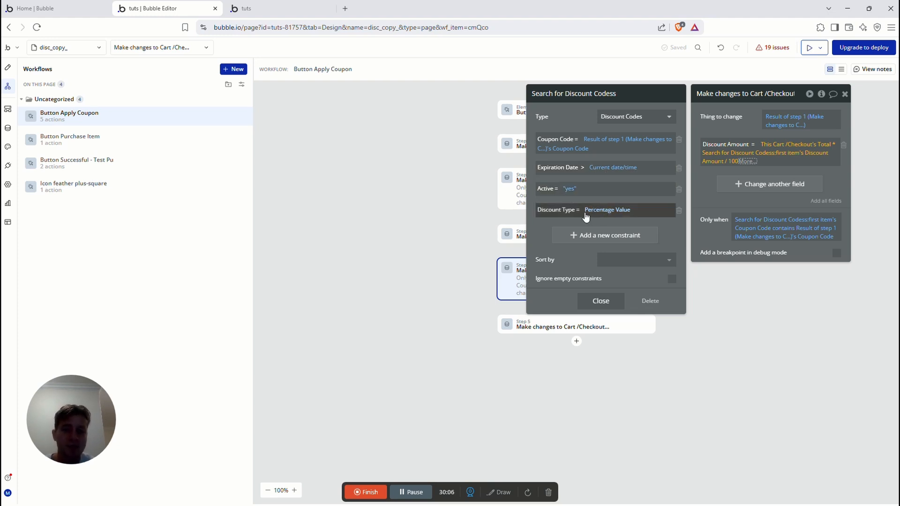
pyautogui.click(741, 206)
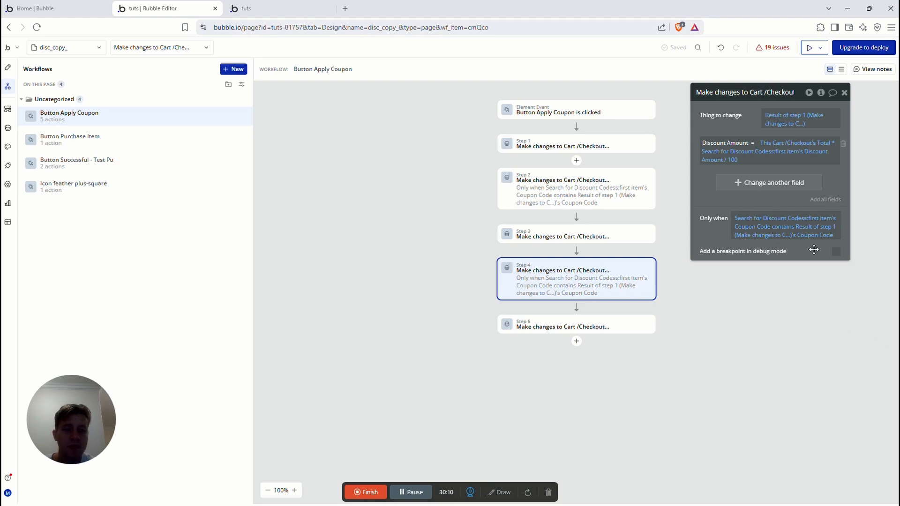
pyautogui.click(599, 329)
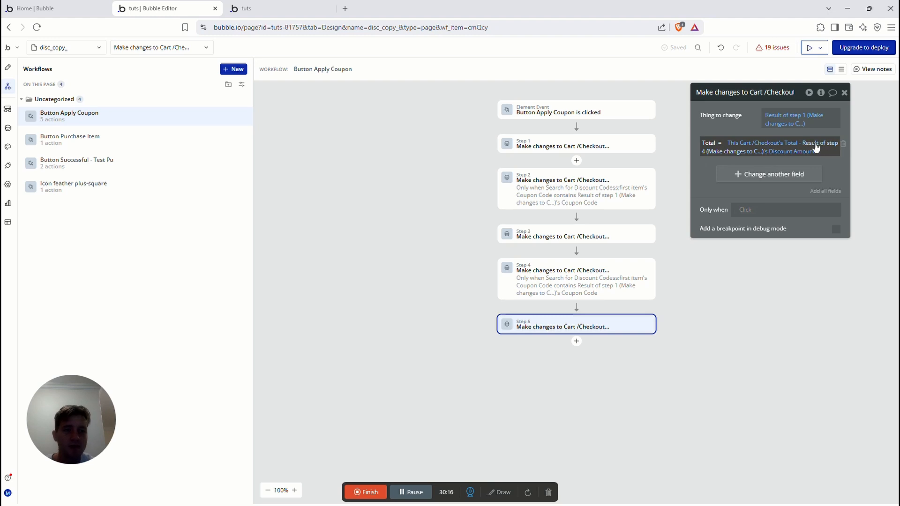
pyautogui.click(608, 287)
# - Switch to the checkout preview page, reload it and review the order totals and the admin coupon statistics
pyautogui.hotkey('ctrl', 'Tab')
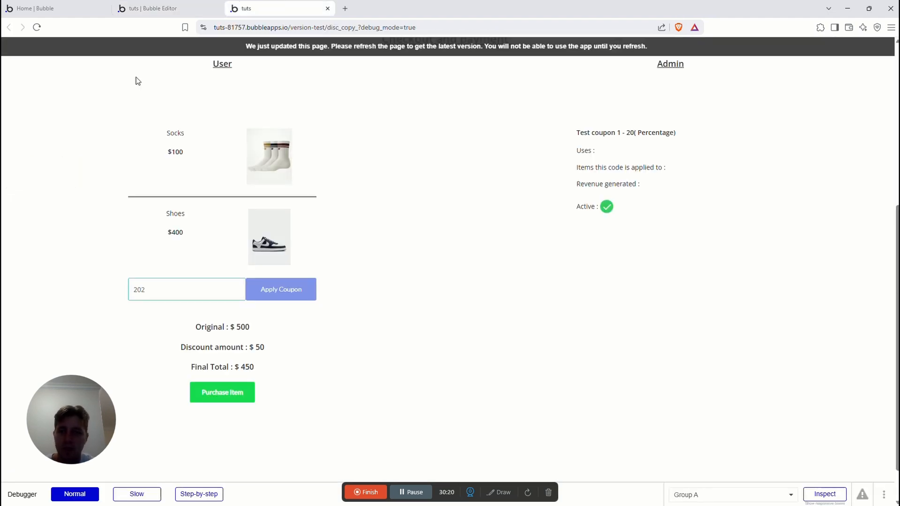
pyautogui.click(36, 27)
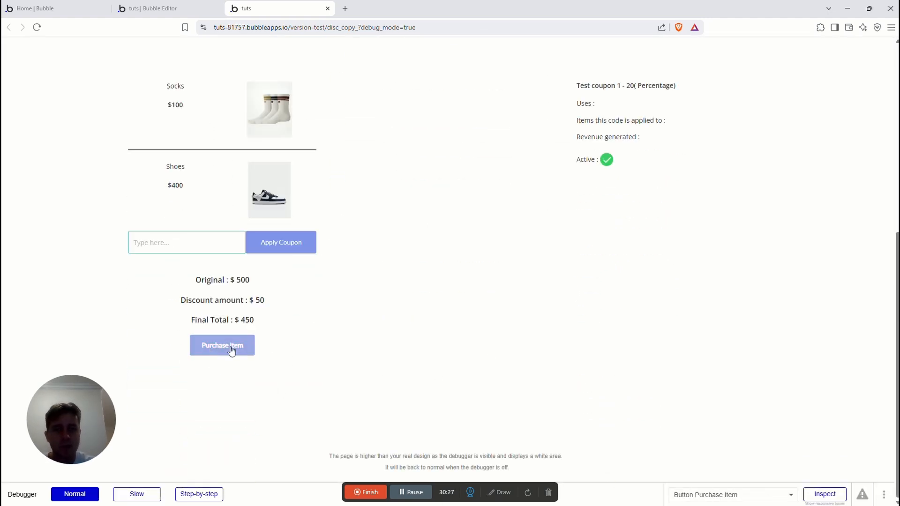
pyautogui.scroll(3, 604, 343)
pyautogui.moveTo(596, 151); pyautogui.dragTo(769, 363)
pyautogui.click(674, 378)
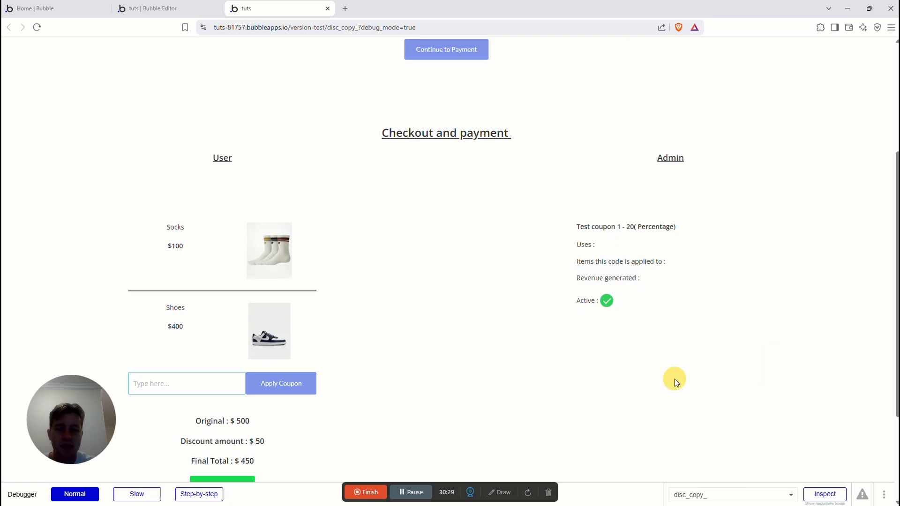
pyautogui.scroll(-3, 361, 369)
# - Return to the Bubble editor's page design and inspect the Active row and its checkbox in the admin discount codes list
pyautogui.click(139, 3)
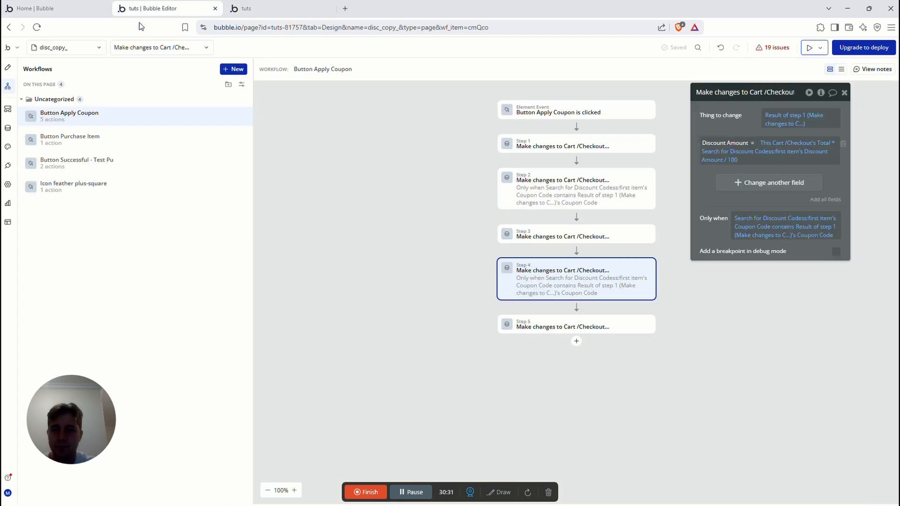
pyautogui.click(8, 67)
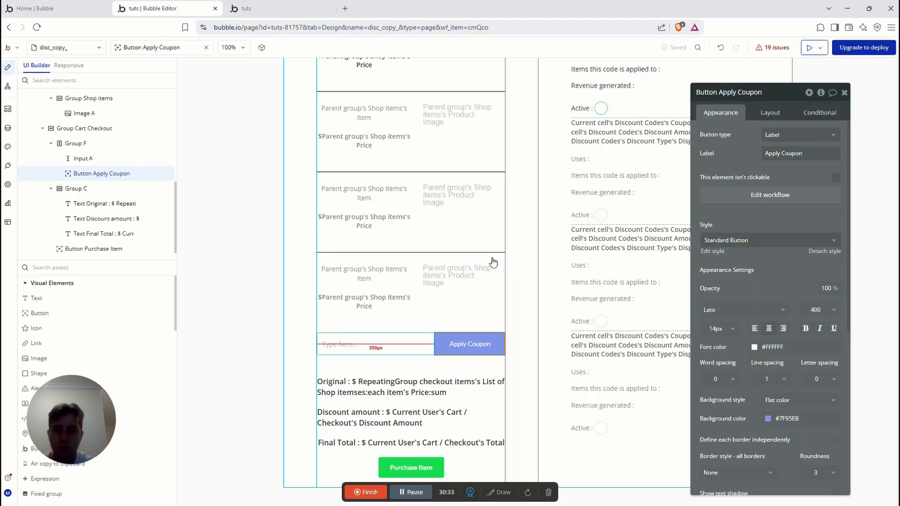
pyautogui.scroll(2, 606, 317)
pyautogui.scroll(3, 607, 318)
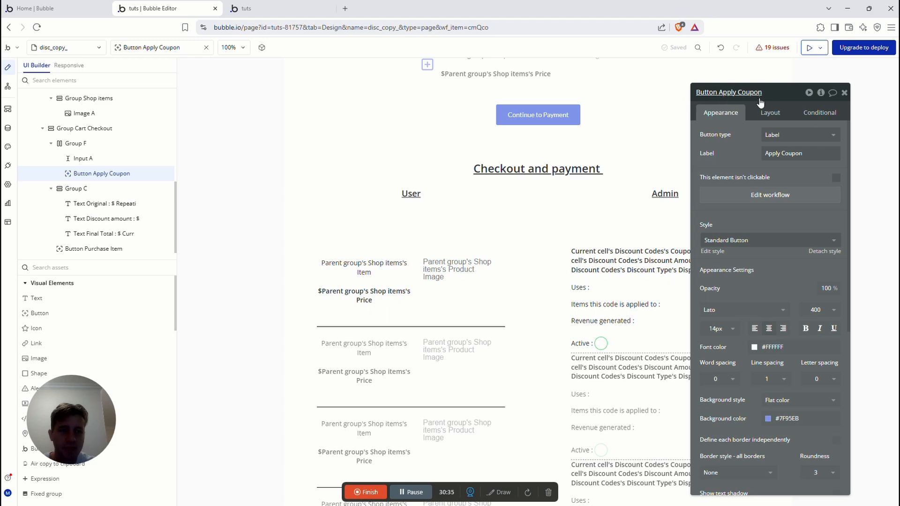
pyautogui.moveTo(760, 102); pyautogui.dragTo(249, 140)
pyautogui.scroll(-2, 562, 351)
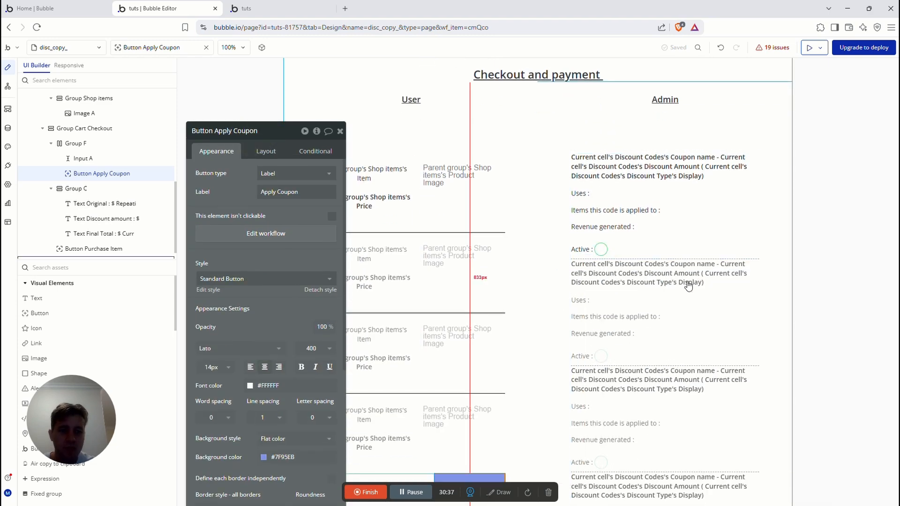
pyautogui.click(618, 247)
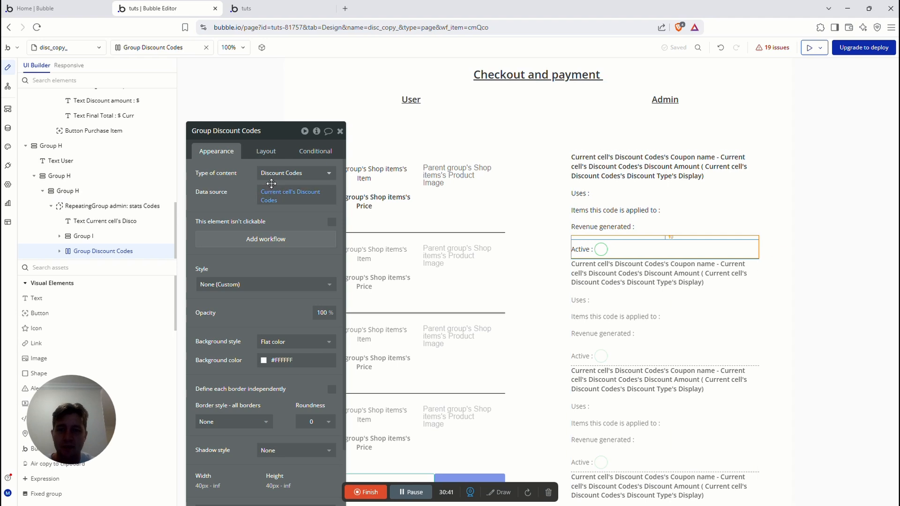
pyautogui.click(586, 251)
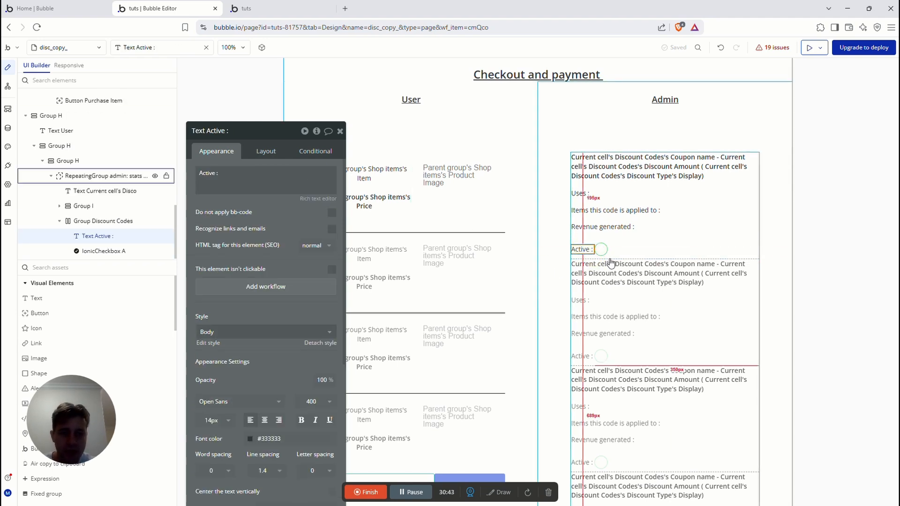
pyautogui.click(601, 249)
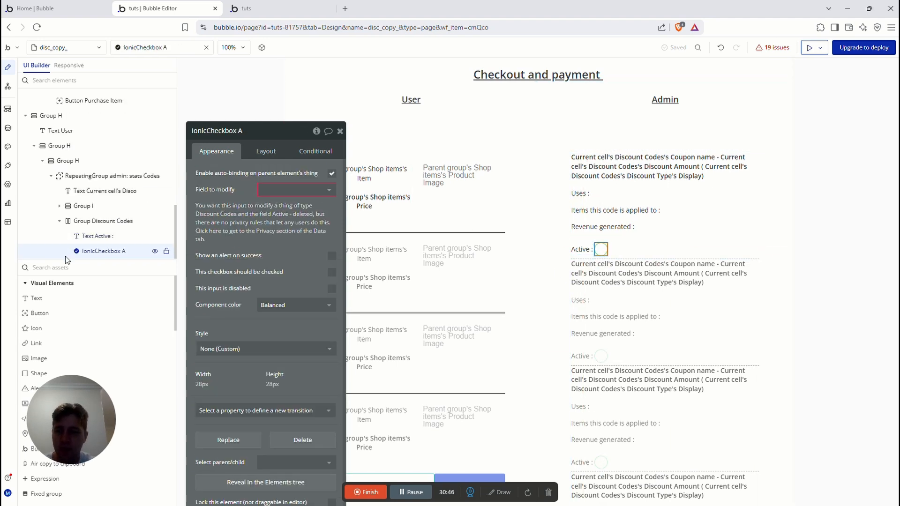
# - Place a new Ionic Checkbox in the Active row of Group Discount Codes and delete the old IonicCheckbox A
pyautogui.write('ion')
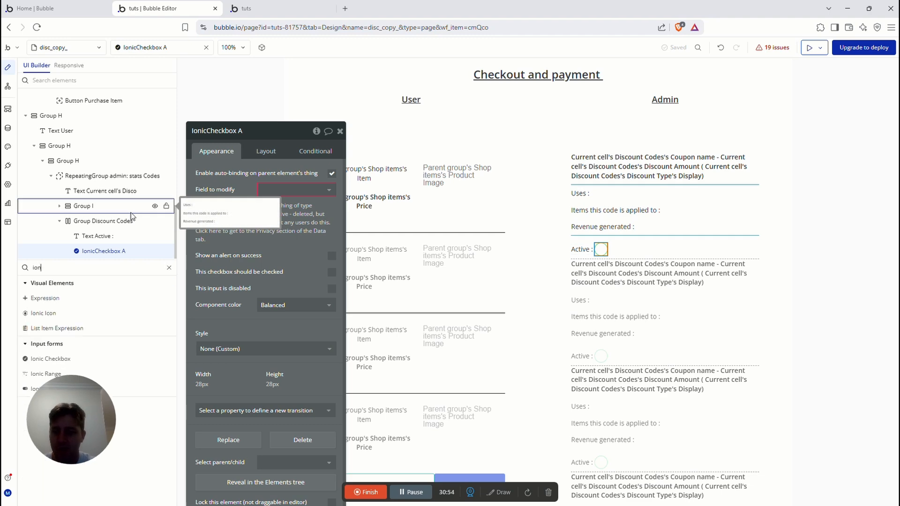
pyautogui.moveTo(70, 377); pyautogui.dragTo(63, 402)
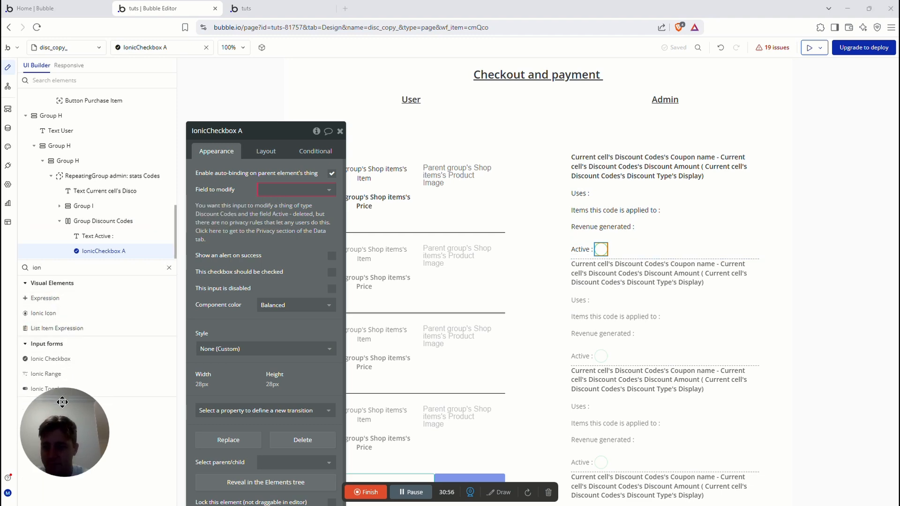
pyautogui.moveTo(52, 364); pyautogui.dragTo(577, 245)
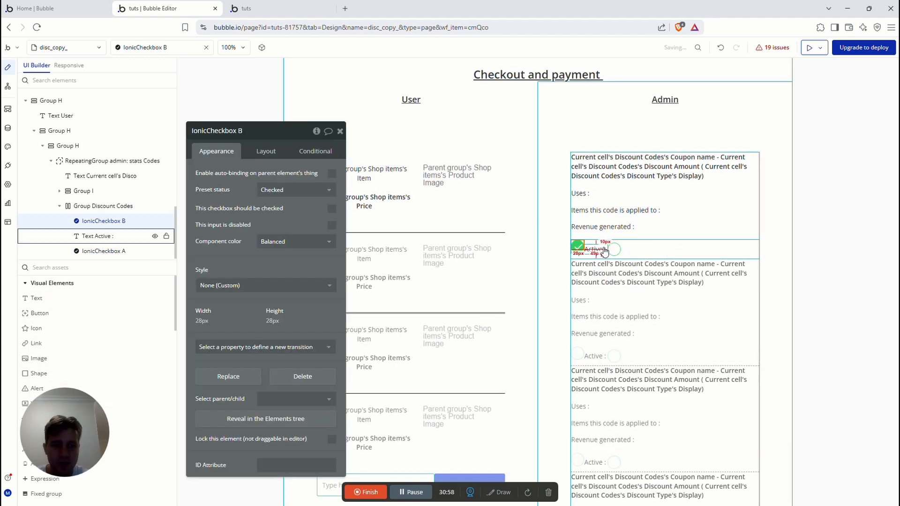
pyautogui.click(614, 249)
pyautogui.press('Delete')
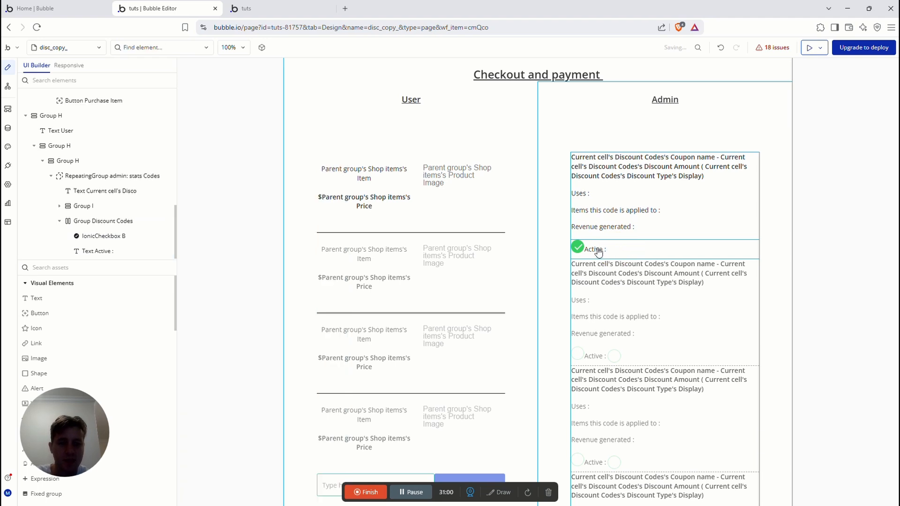
# - Move the new checkbox after the Active text and center it vertically in the row
pyautogui.click(576, 244)
pyautogui.click(266, 151)
pyautogui.click(281, 245)
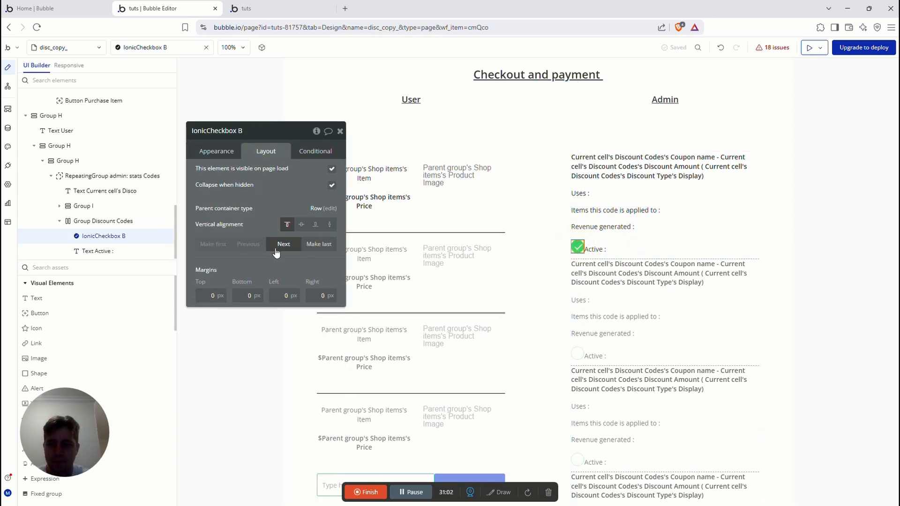
pyautogui.click(301, 224)
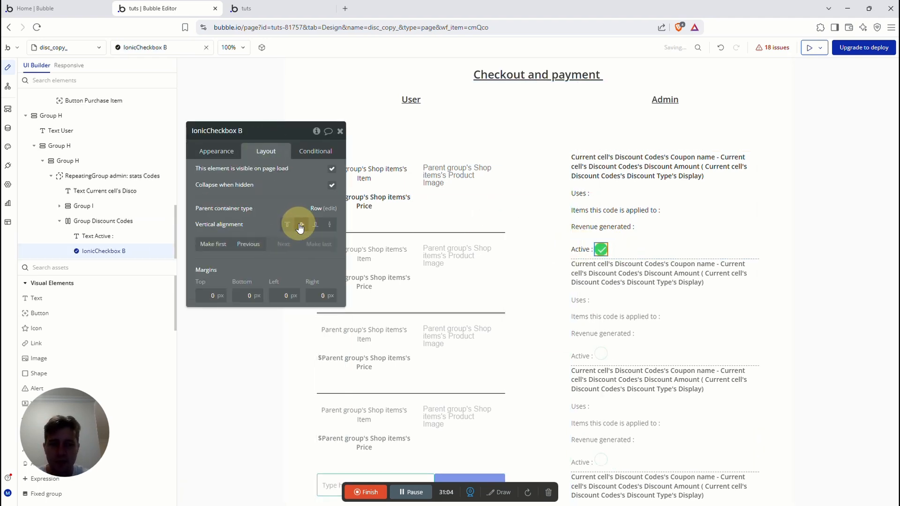
# - Enable auto-binding on the new Active checkbox and keep Discount Codes as the content type of its row group
pyautogui.click(215, 151)
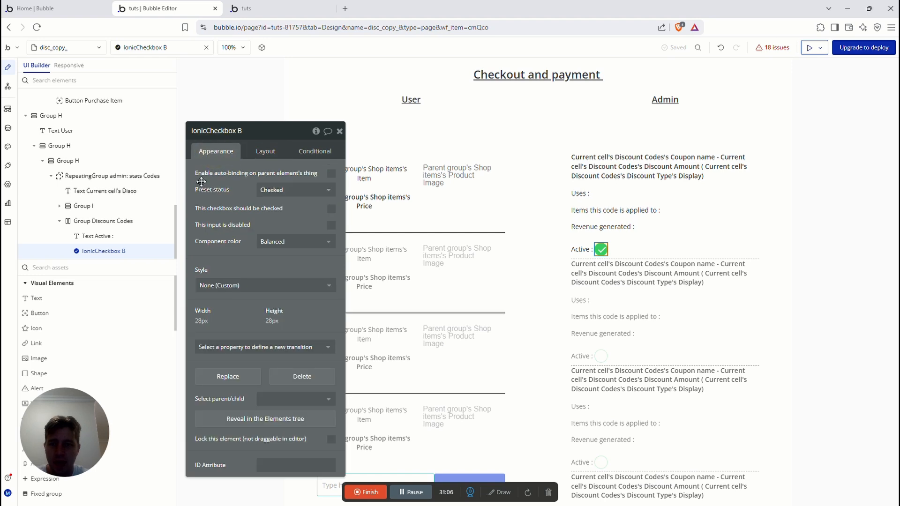
pyautogui.click(331, 173)
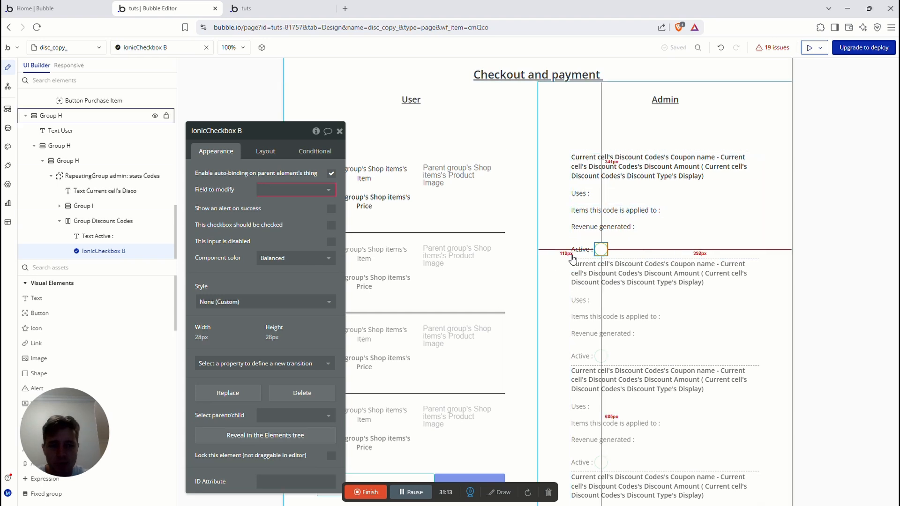
pyautogui.click(637, 249)
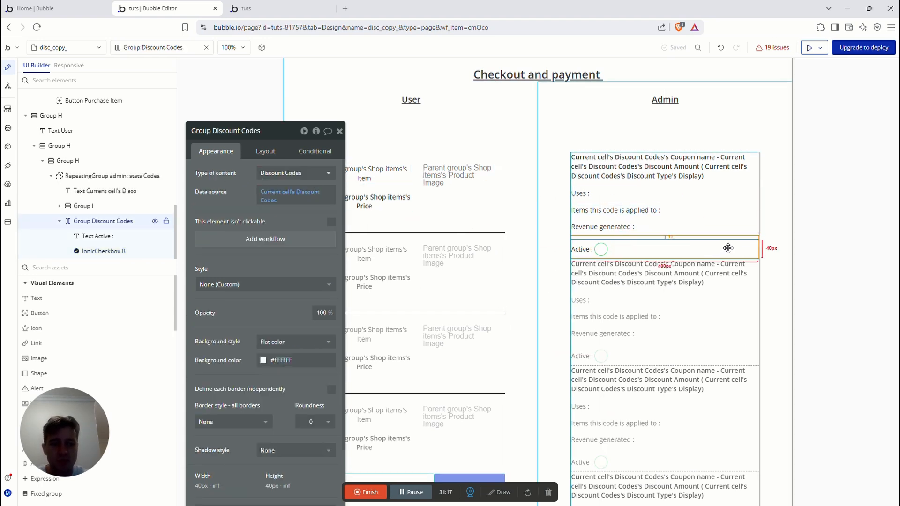
pyautogui.click(286, 180)
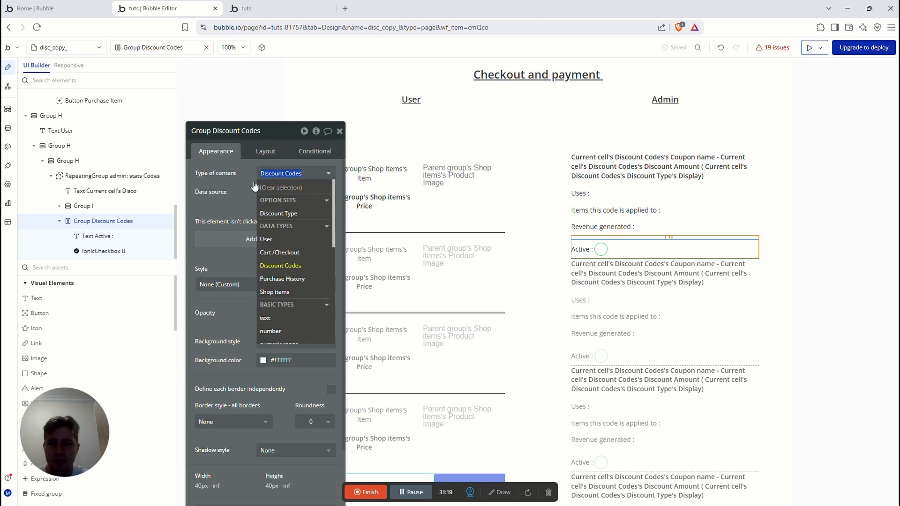
pyautogui.click(274, 263)
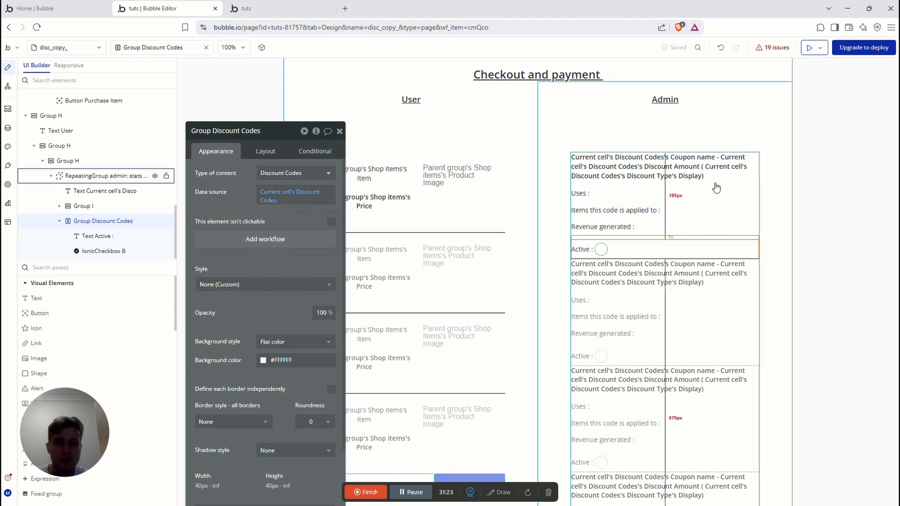
# - Check the admin stats repeating group's Discount Codes content type and the search settings of its data source
pyautogui.click(101, 177)
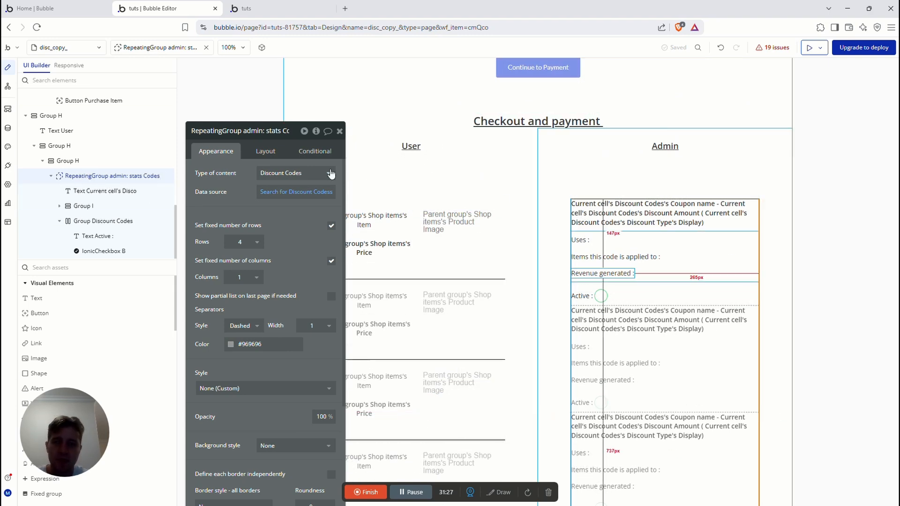
pyautogui.click(284, 173)
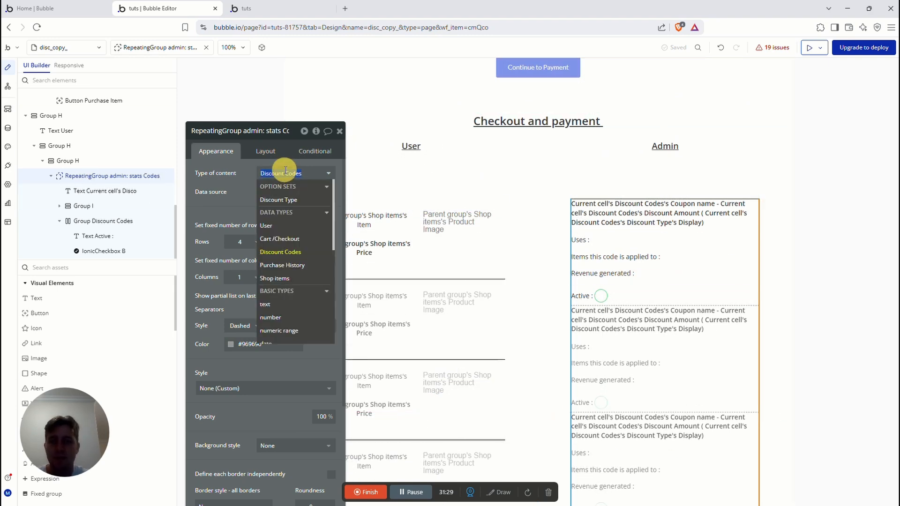
pyautogui.click(282, 256)
pyautogui.click(277, 193)
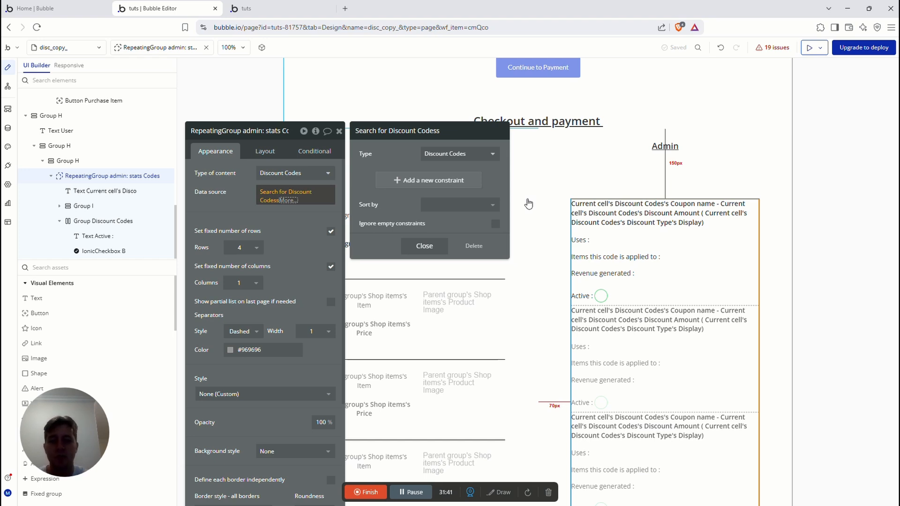
pyautogui.click(356, 225)
# - Inspect the coupon heading text's expression with deleted fields in the admin repeating group and delete that text element
pyautogui.click(675, 219)
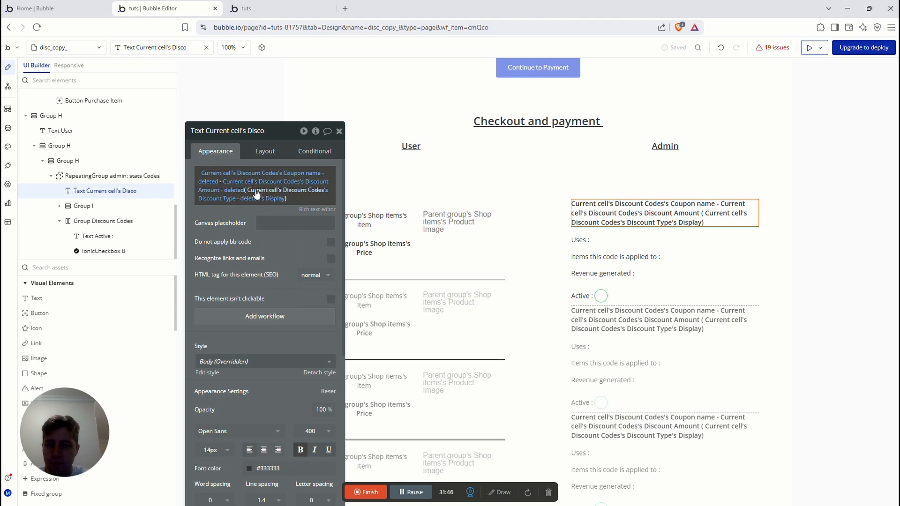
pyautogui.click(231, 192)
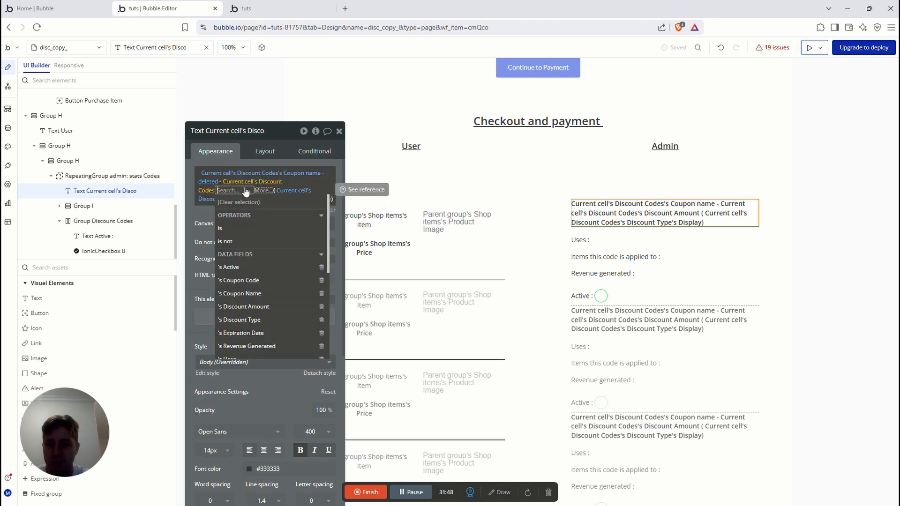
pyautogui.click(261, 153)
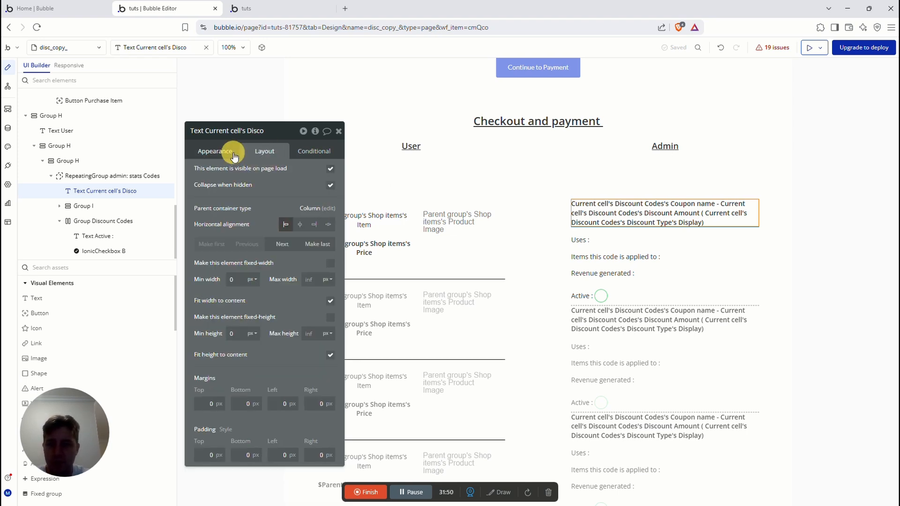
pyautogui.press('Delete')
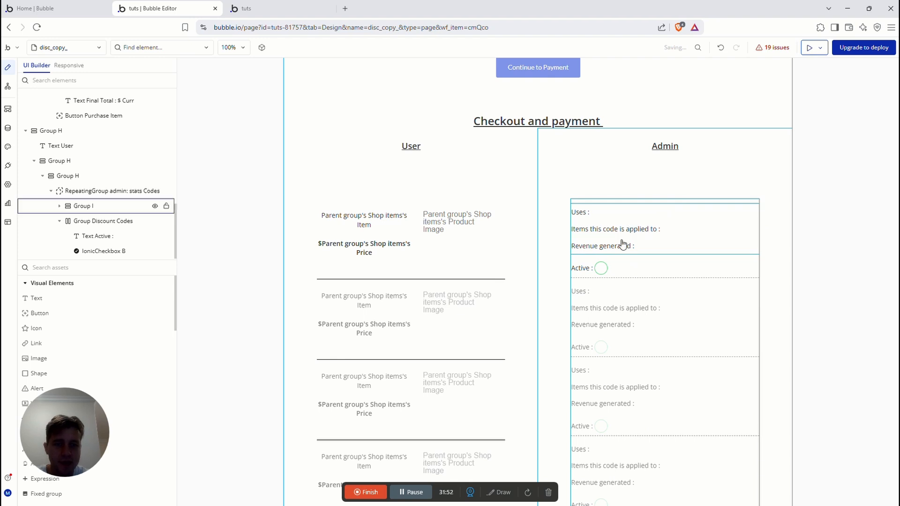
# - Place a new text element above the Uses text in the first cell of the admin repeating group
pyautogui.doubleClick(585, 211)
pyautogui.moveTo(36, 302); pyautogui.dragTo(599, 202)
pyautogui.click(641, 211)
pyautogui.click(586, 208)
# - Replace the new text's placeholder with the dynamic expression Current cell's Discount Codes's Coupon Name
pyautogui.tripleClick(215, 183)
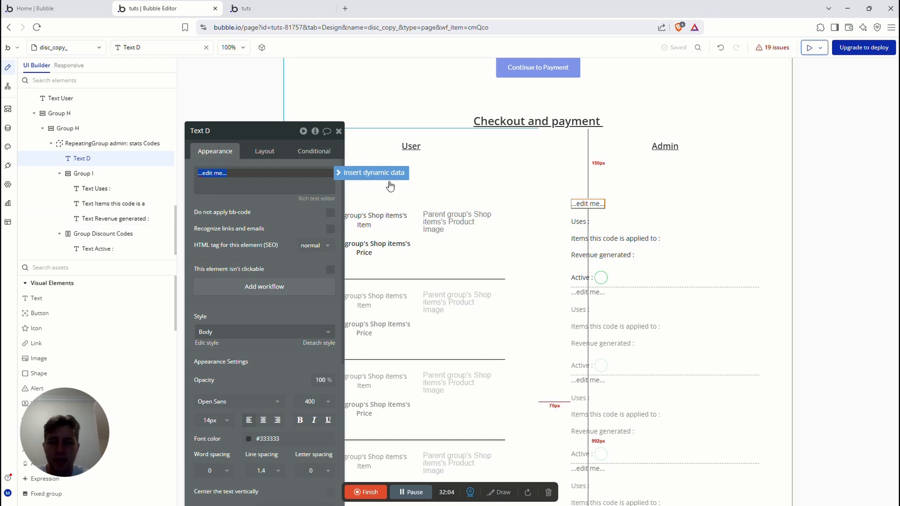
pyautogui.click(357, 173)
pyautogui.click(231, 197)
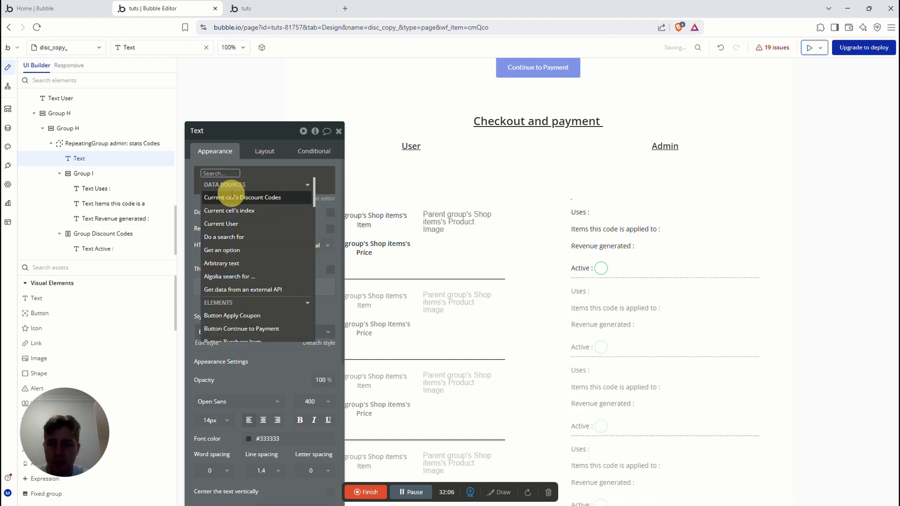
pyautogui.scroll(-1, 304, 255)
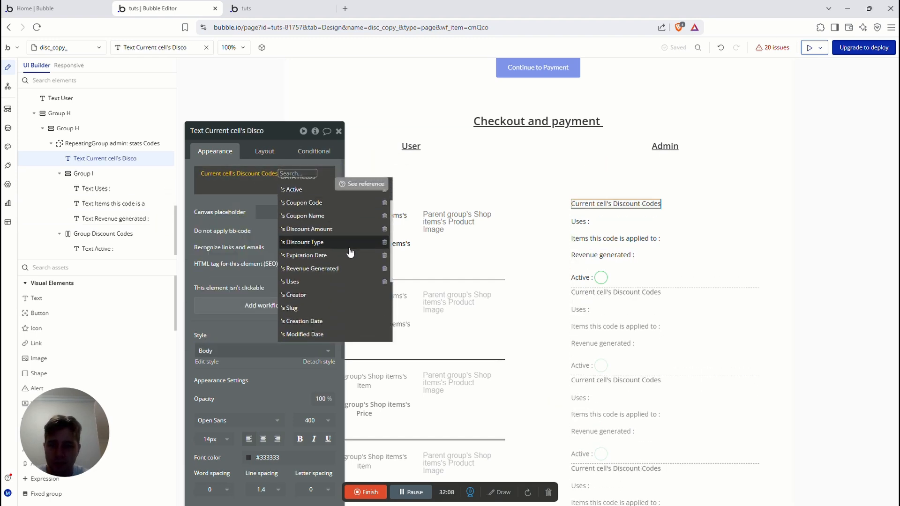
pyautogui.scroll(2, 328, 276)
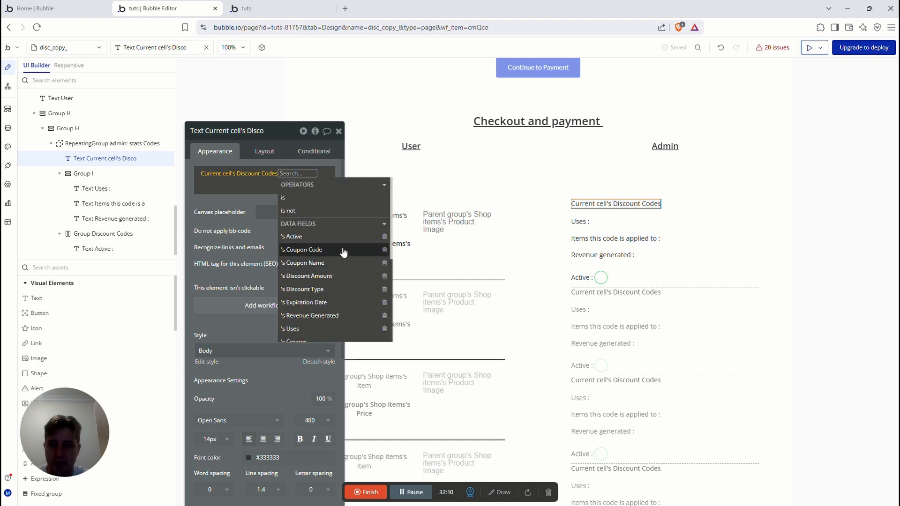
pyautogui.click(309, 261)
pyautogui.click(201, 202)
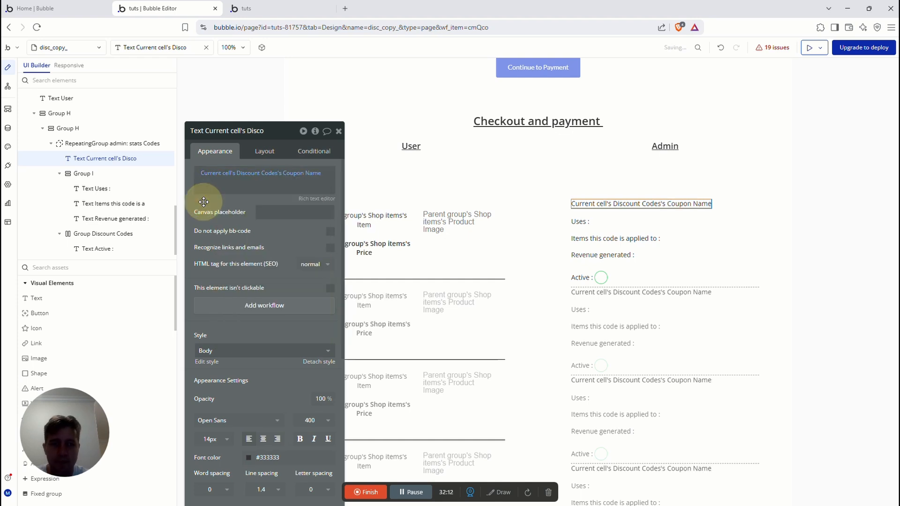
pyautogui.click(607, 223)
pyautogui.click(580, 221)
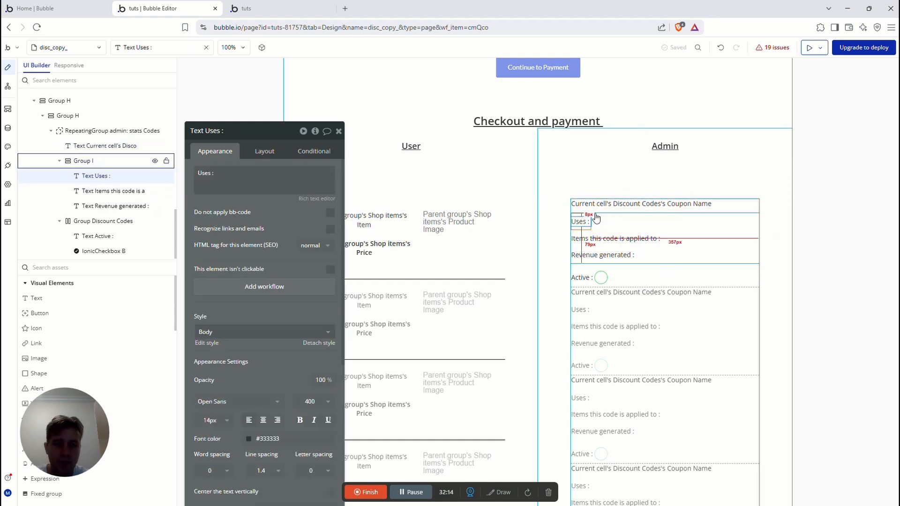
pyautogui.tripleClick(221, 174)
pyautogui.click(347, 172)
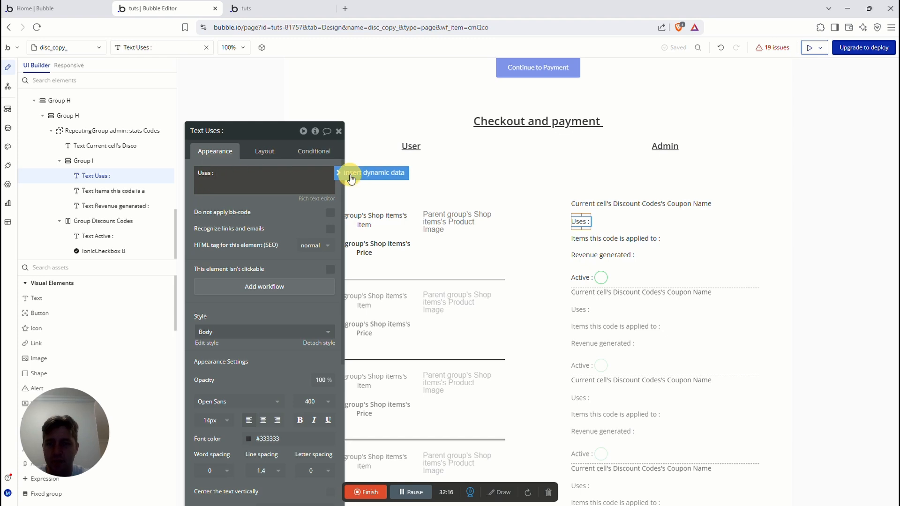
# - Set Group I around the Uses and Revenue texts to content type Discount Codes with data source Current cell's Discount Codes
pyautogui.click(645, 219)
pyautogui.click(293, 171)
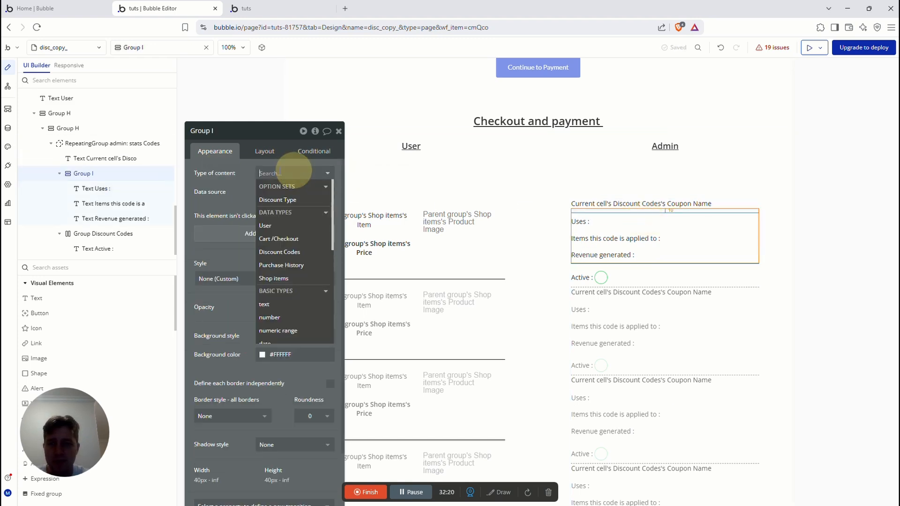
pyautogui.click(282, 200)
pyautogui.click(323, 191)
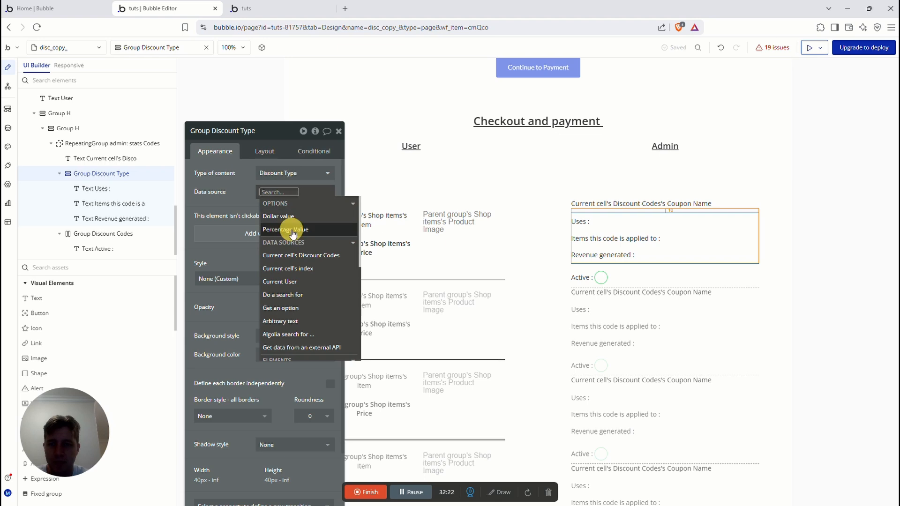
pyautogui.click(295, 255)
pyautogui.click(240, 183)
pyautogui.click(285, 198)
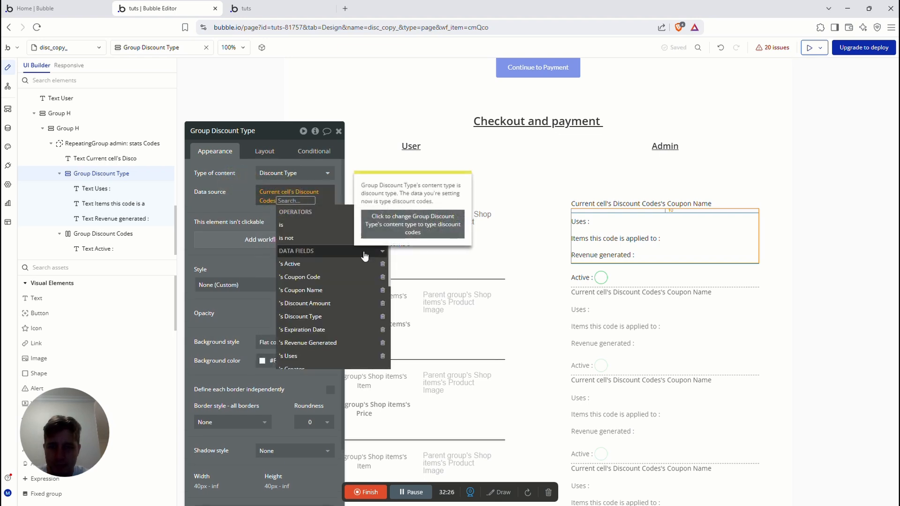
pyautogui.click(399, 230)
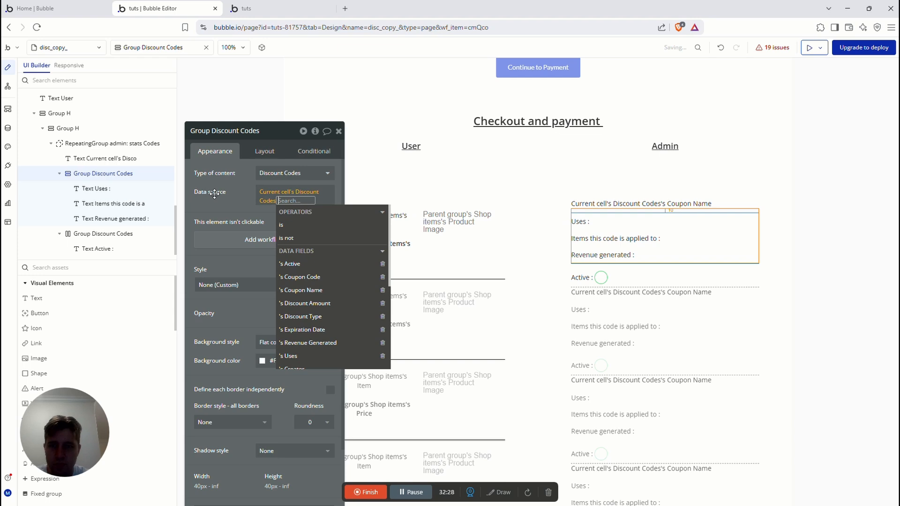
pyautogui.click(237, 200)
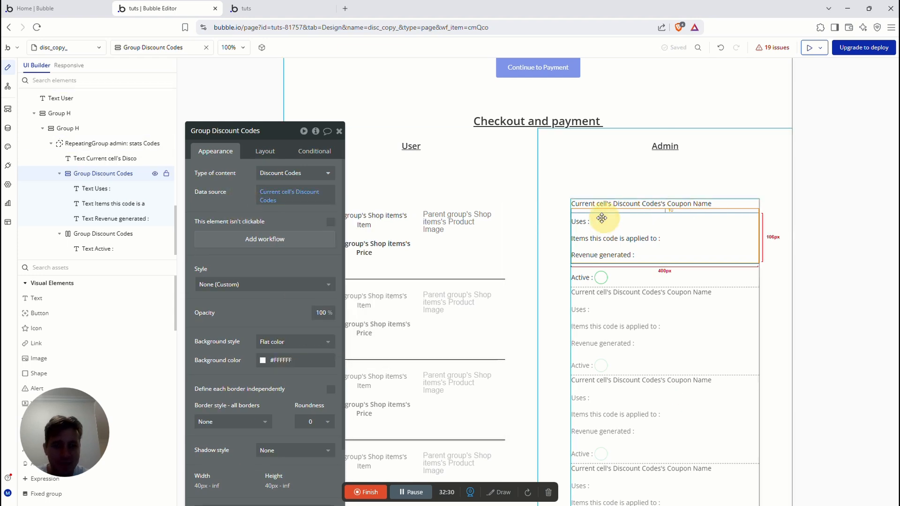
# - Append the dynamic value Parent group's Discount Codes's Uses to the Uses text
pyautogui.click(581, 221)
pyautogui.click(226, 173)
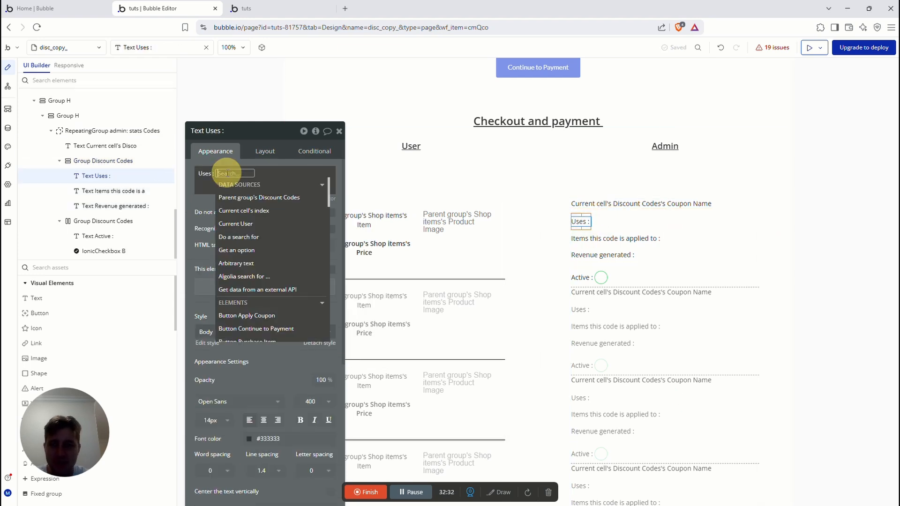
pyautogui.click(253, 200)
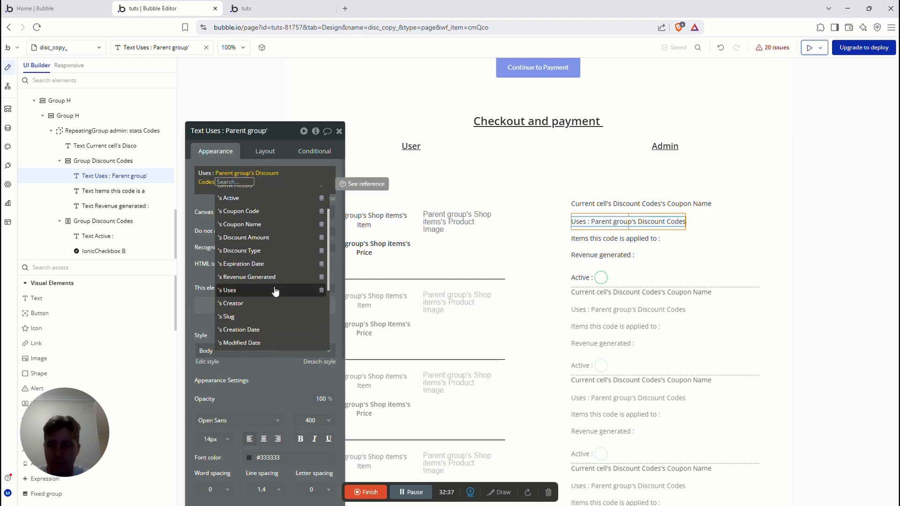
pyautogui.click(275, 290)
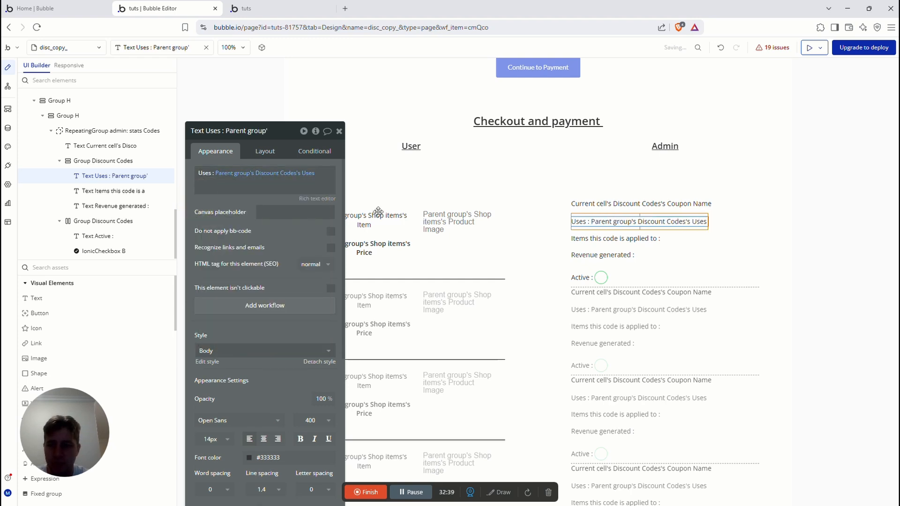
# - Delete the "Items this code is applied to :" text from the admin discount code cell
pyautogui.click(625, 239)
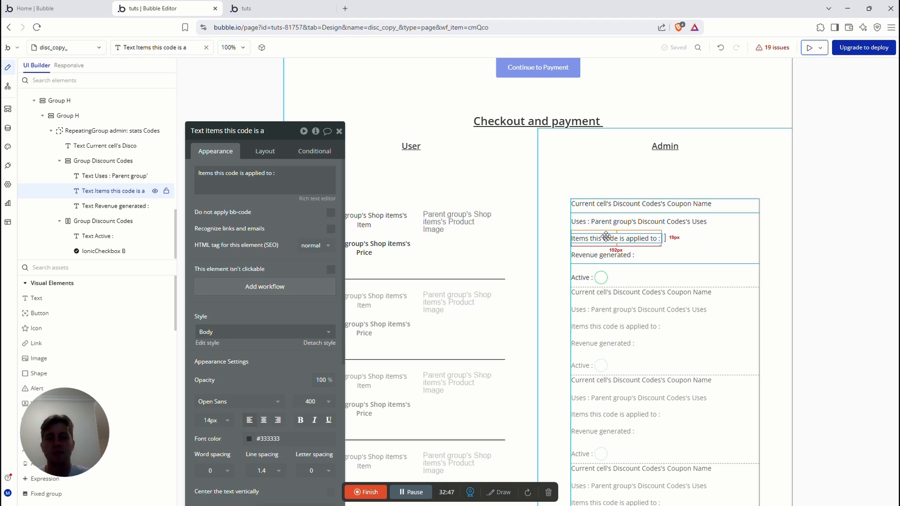
pyautogui.tripleClick(283, 176)
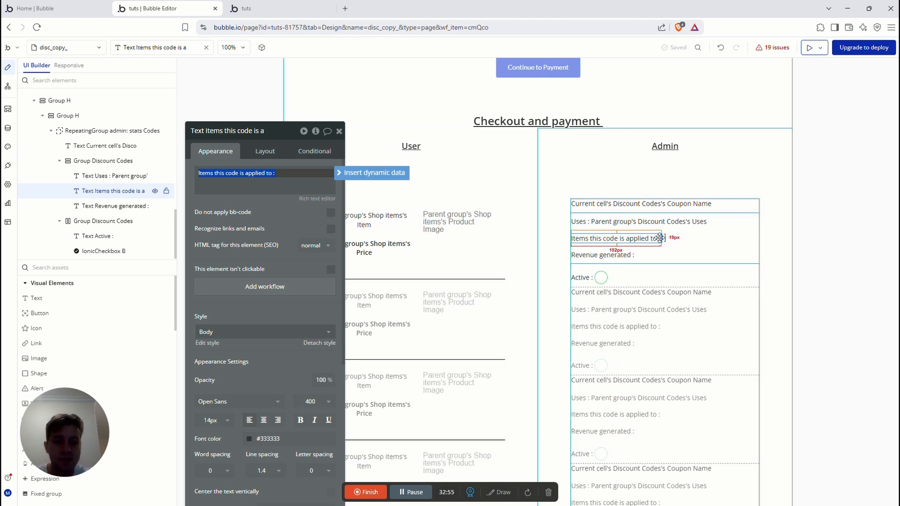
pyautogui.click(655, 242)
pyautogui.press('Delete')
# - Append the dynamic value Parent group's Discount Codes's Revenue Generated to the Revenue generated text
pyautogui.click(624, 238)
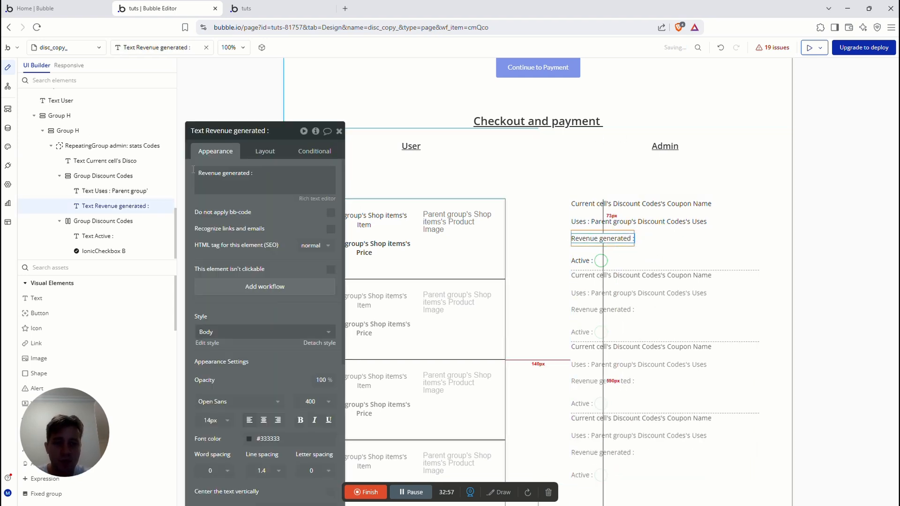
pyautogui.tripleClick(263, 172)
pyautogui.click(371, 172)
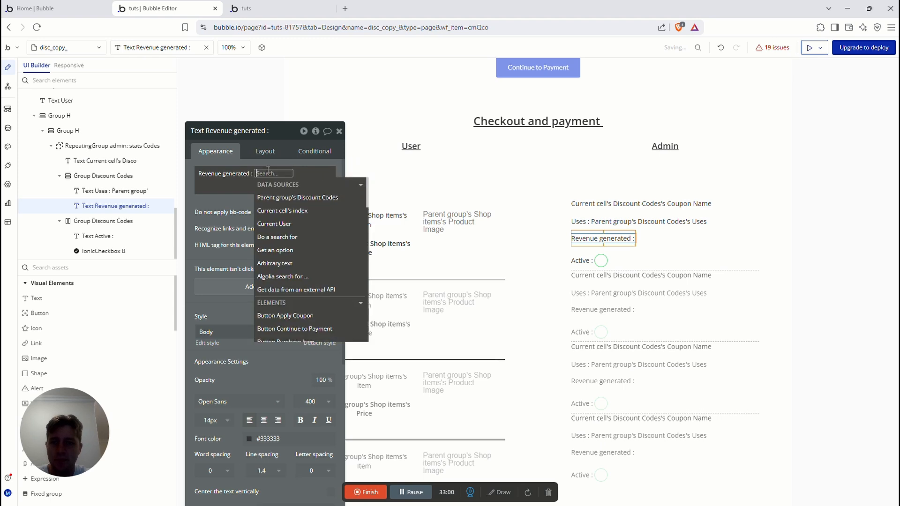
pyautogui.click(293, 198)
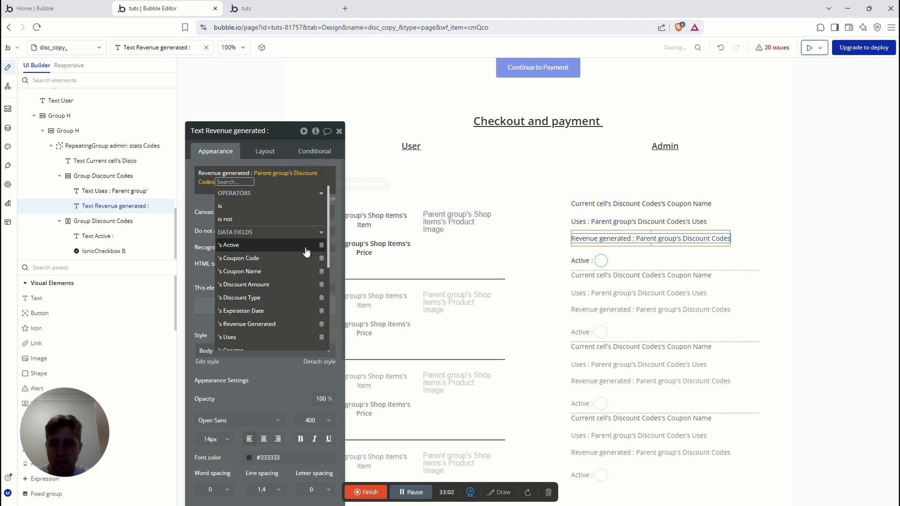
pyautogui.scroll(-1, 264, 275)
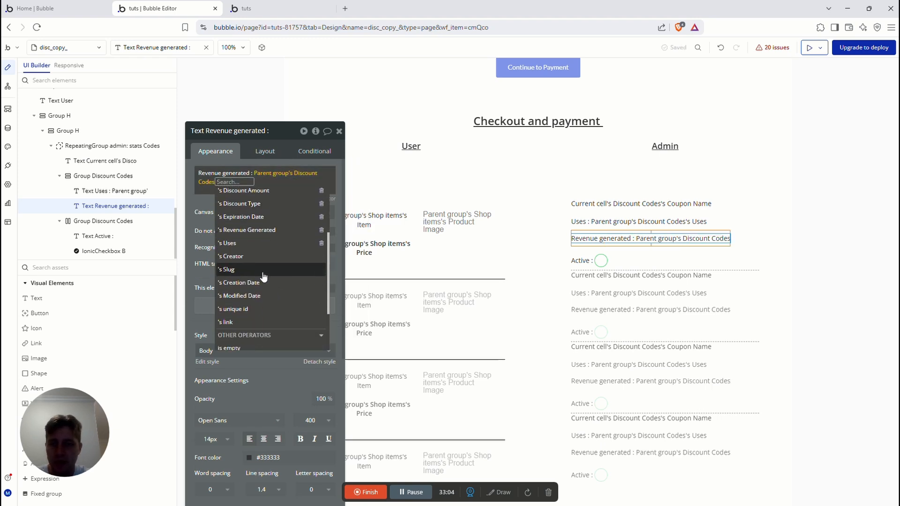
pyautogui.scroll(1, 257, 273)
pyautogui.click(249, 277)
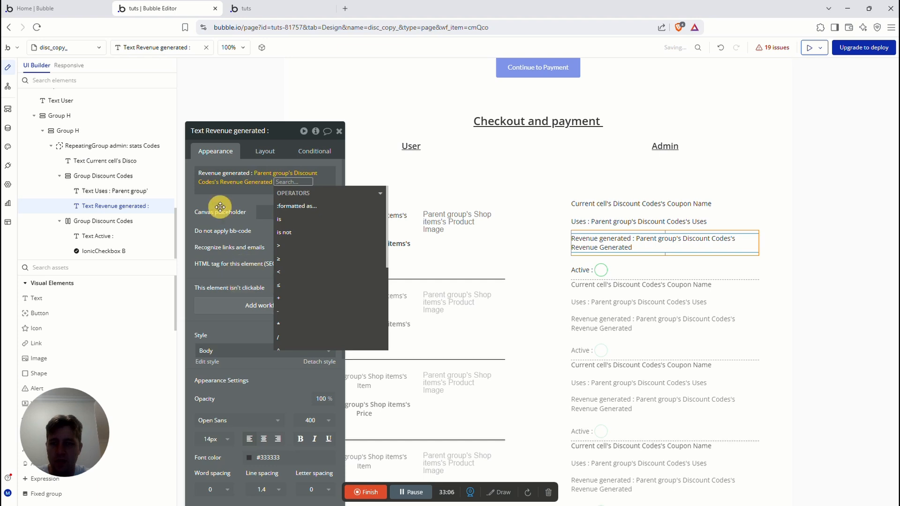
pyautogui.click(600, 270)
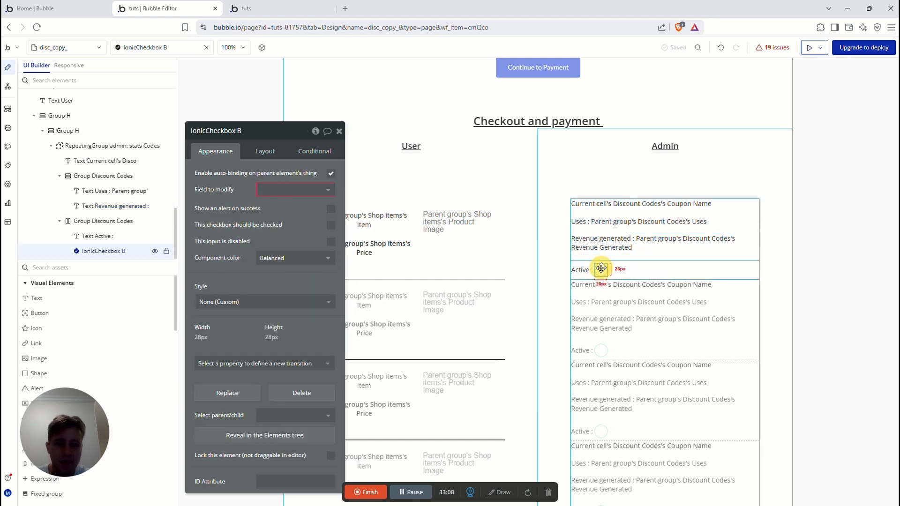
pyautogui.click(579, 270)
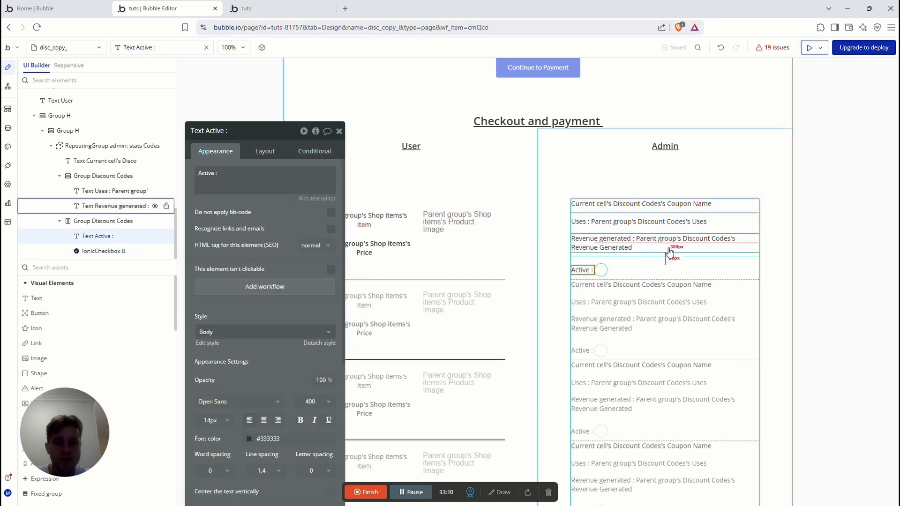
pyautogui.click(743, 203)
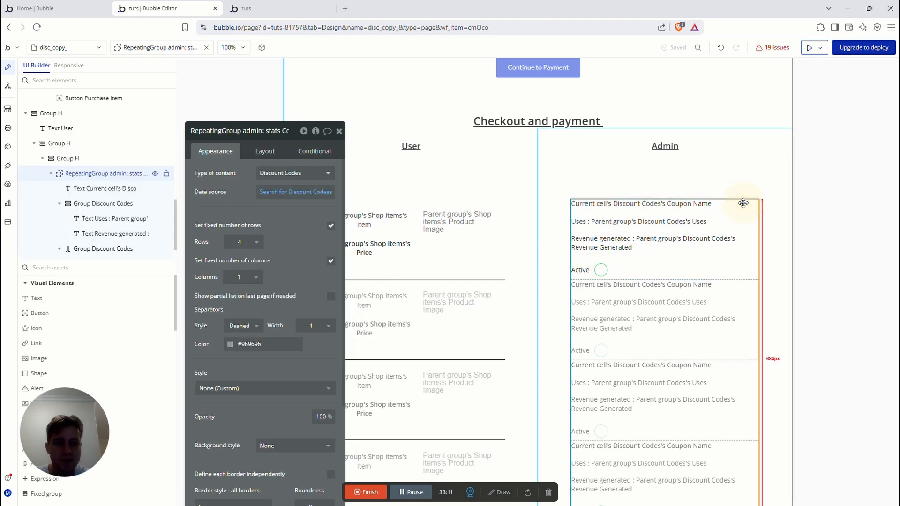
pyautogui.click(270, 194)
pyautogui.click(273, 211)
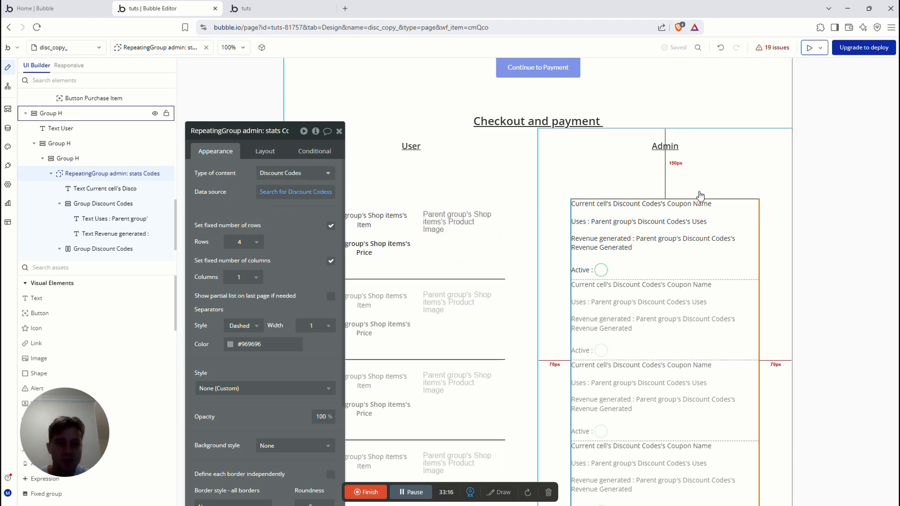
# - Set the group around the Active text and checkbox to content type Discount Codes with data source Current cell's Discount Codes
pyautogui.click(662, 271)
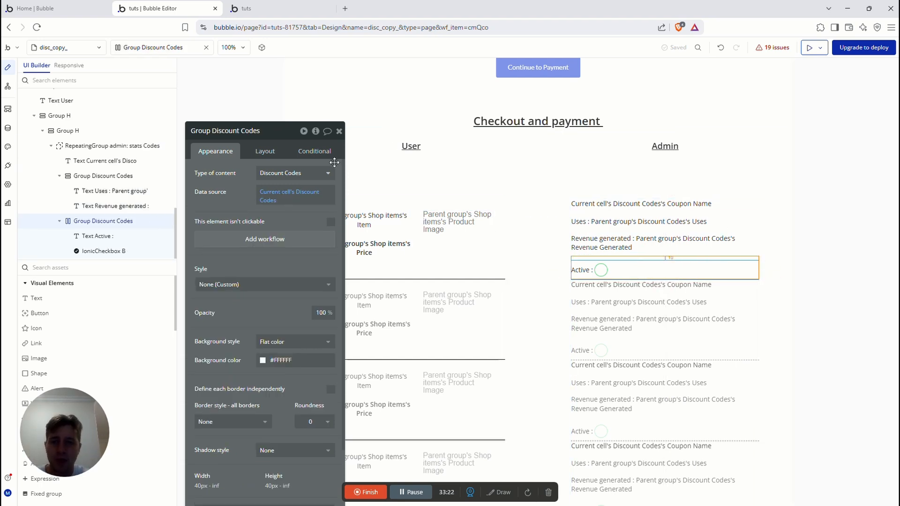
pyautogui.click(299, 178)
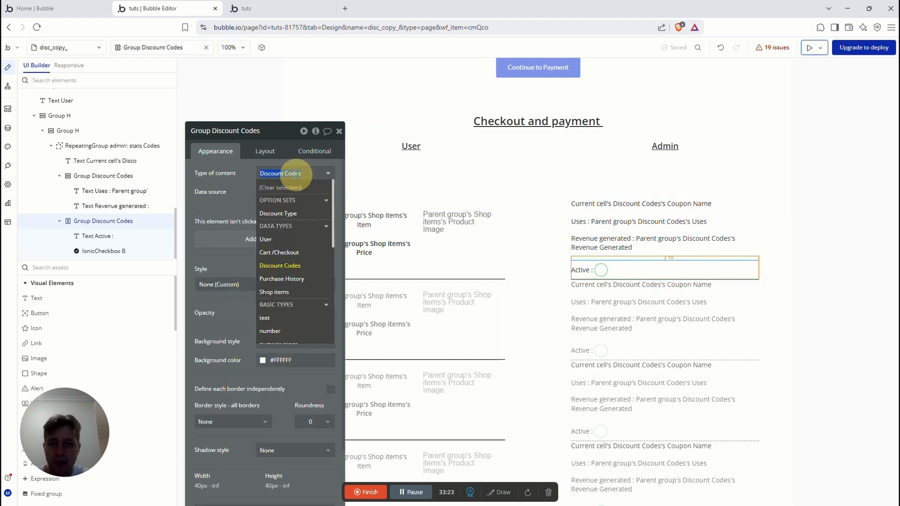
pyautogui.click(287, 261)
pyautogui.click(277, 196)
pyautogui.click(279, 192)
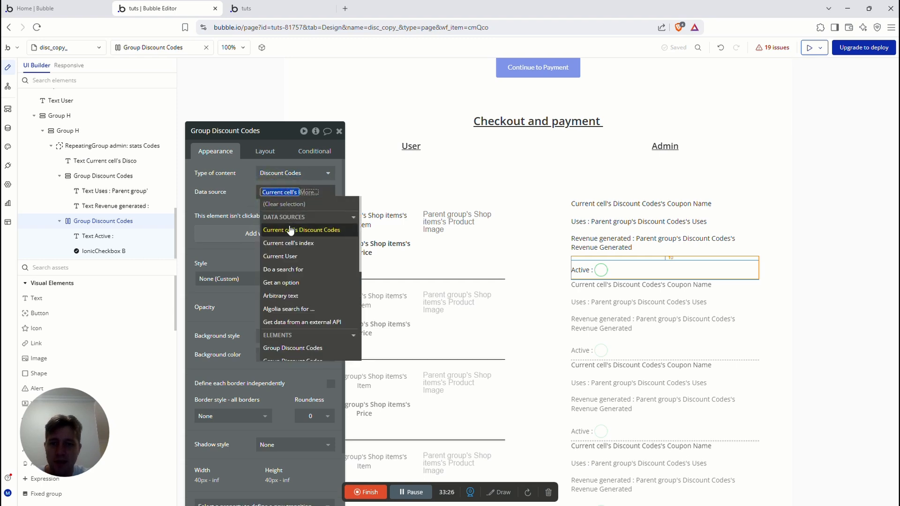
pyautogui.click(287, 230)
pyautogui.click(240, 198)
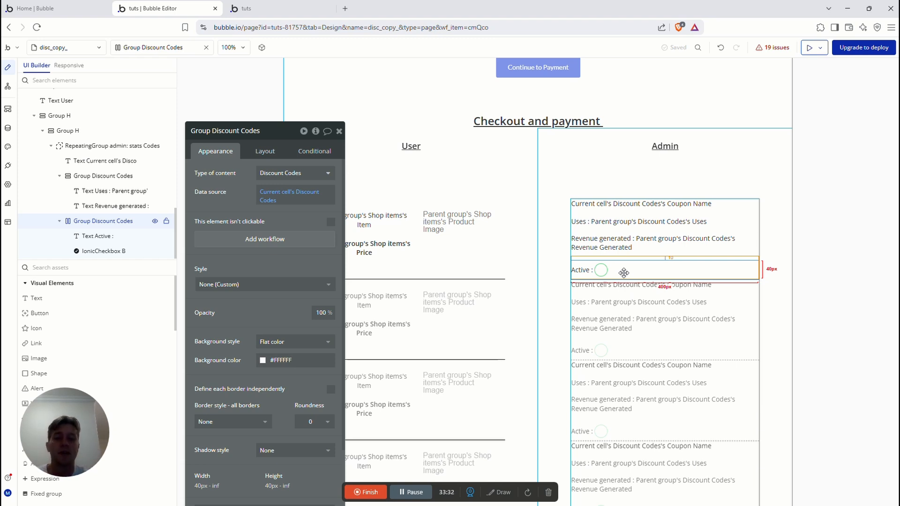
# - Keep auto-binding enabled on the checkbox beside the Active text and set its field to modify to Active
pyautogui.click(601, 270)
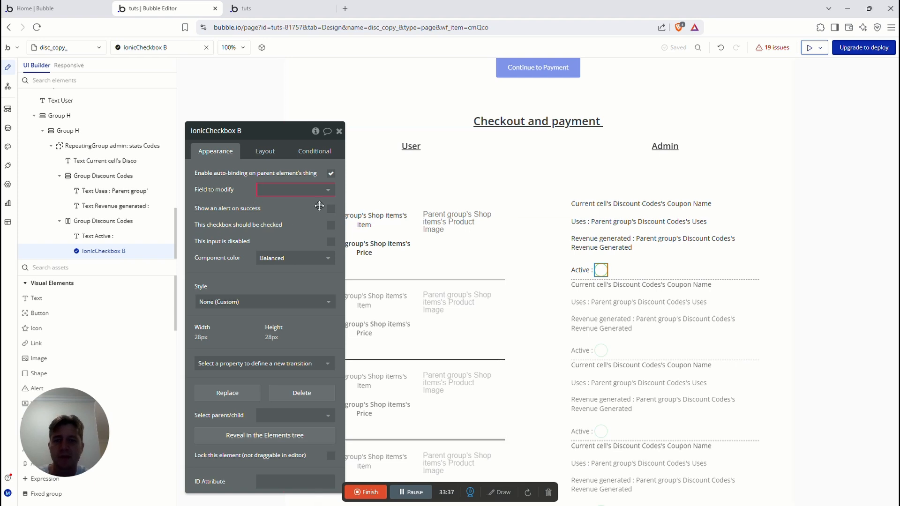
pyautogui.click(305, 189)
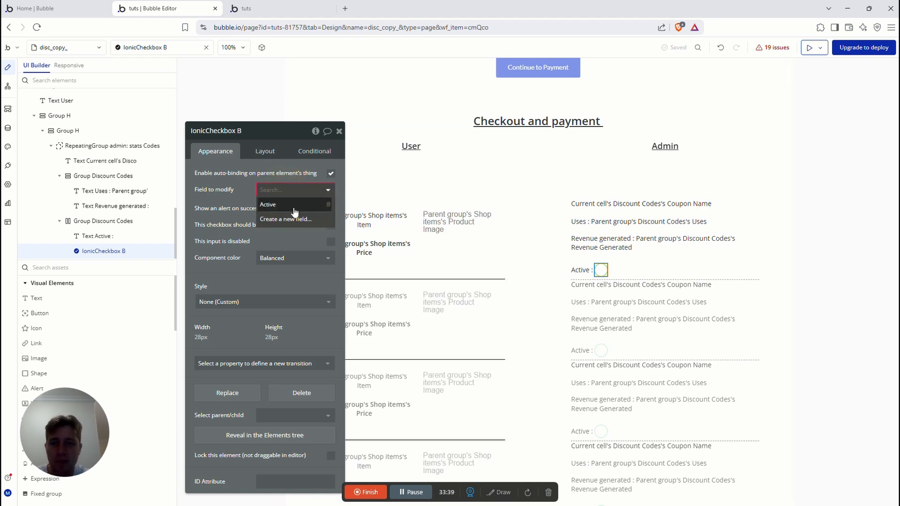
pyautogui.click(227, 182)
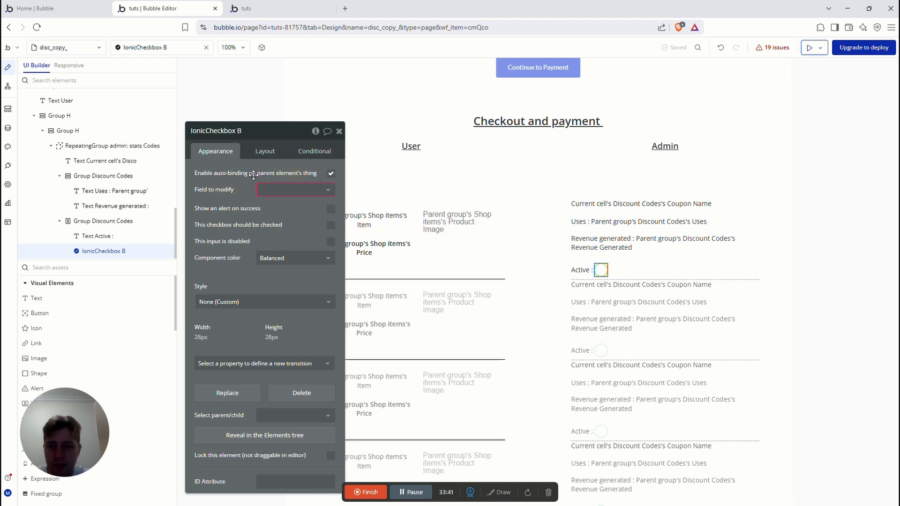
pyautogui.click(330, 173)
pyautogui.click(331, 174)
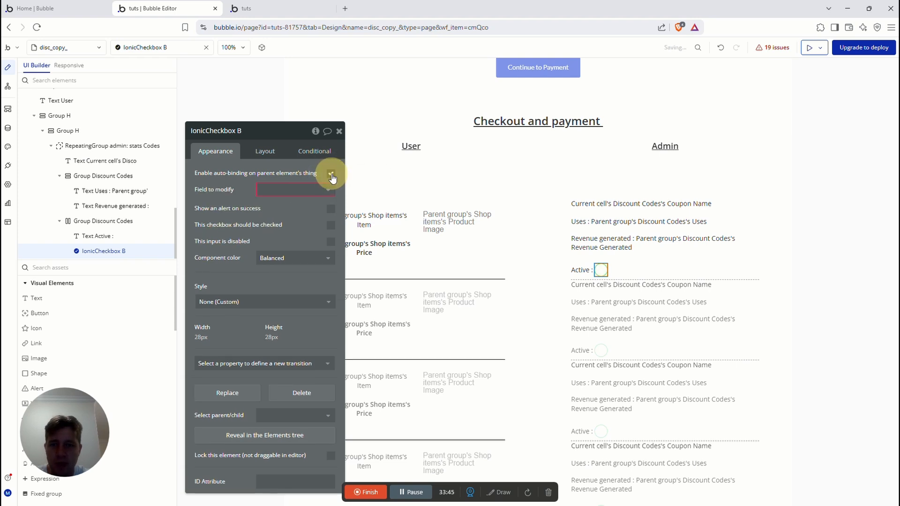
pyautogui.click(281, 190)
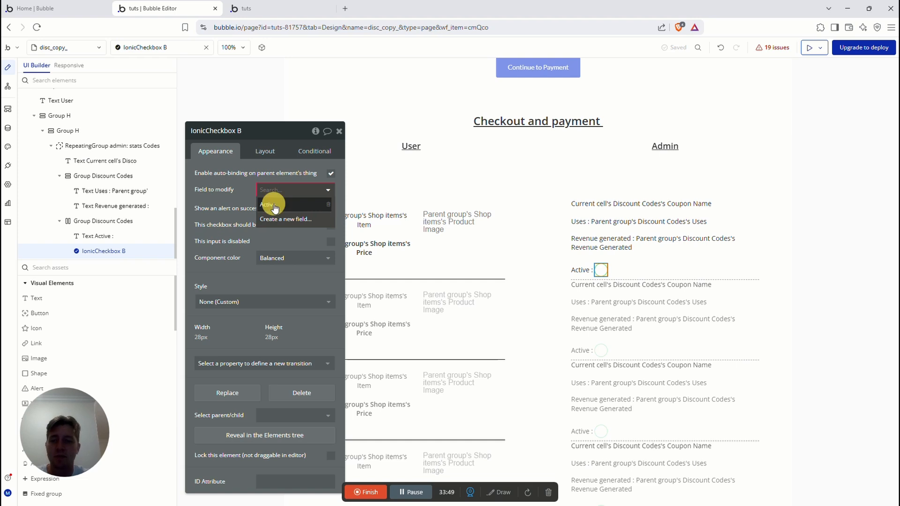
pyautogui.click(274, 206)
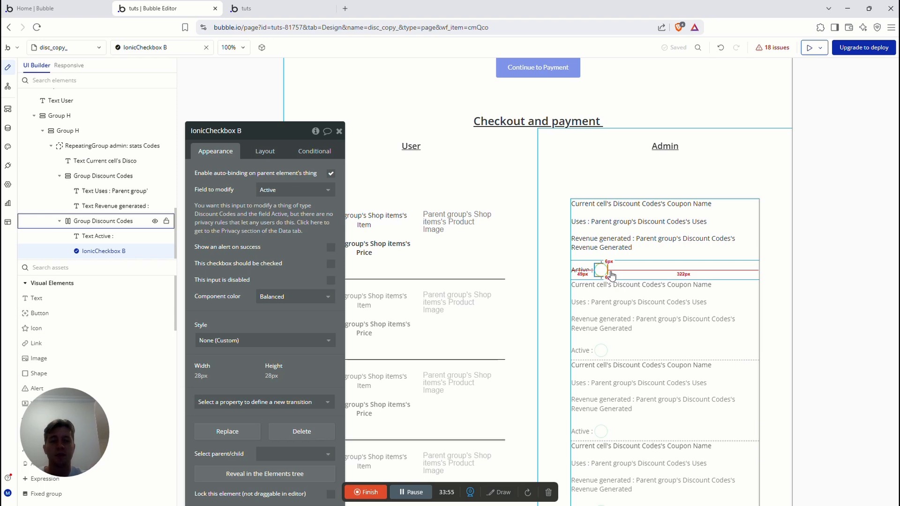
# - Leave the checkbox's success alert disabled and rename the element IonicCheckbox active y/n admin
pyautogui.click(330, 248)
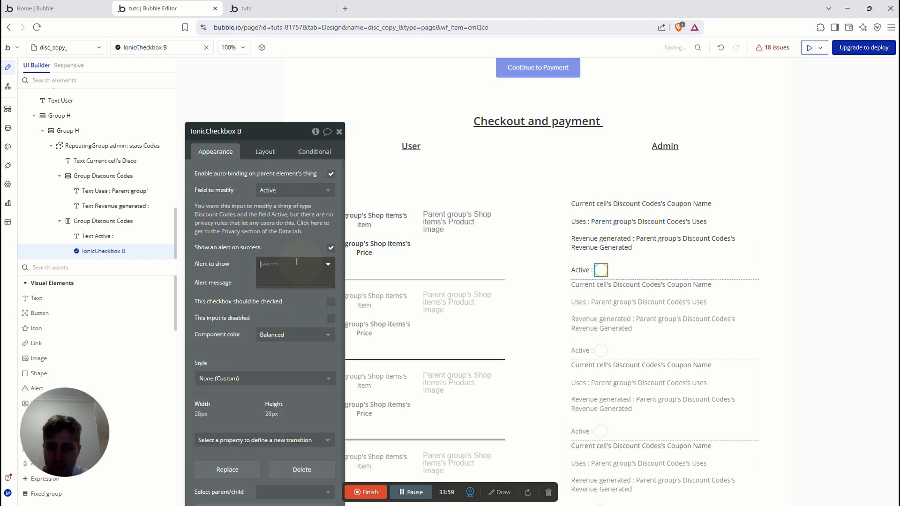
pyautogui.click(331, 248)
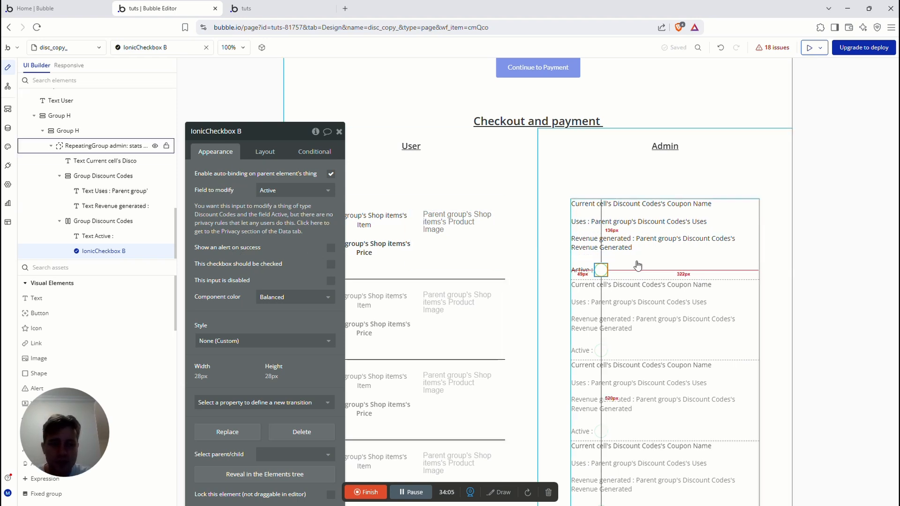
pyautogui.moveTo(279, 263); pyautogui.dragTo(327, 246)
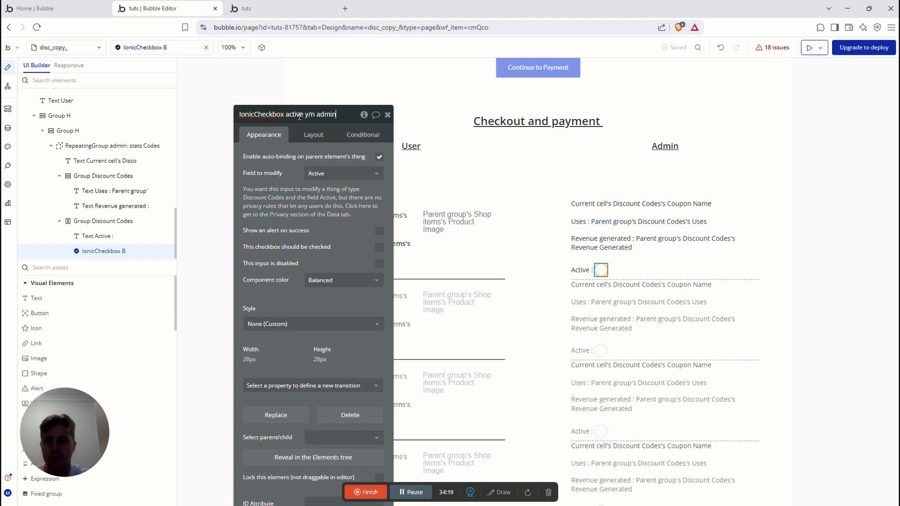
pyautogui.click(7, 86)
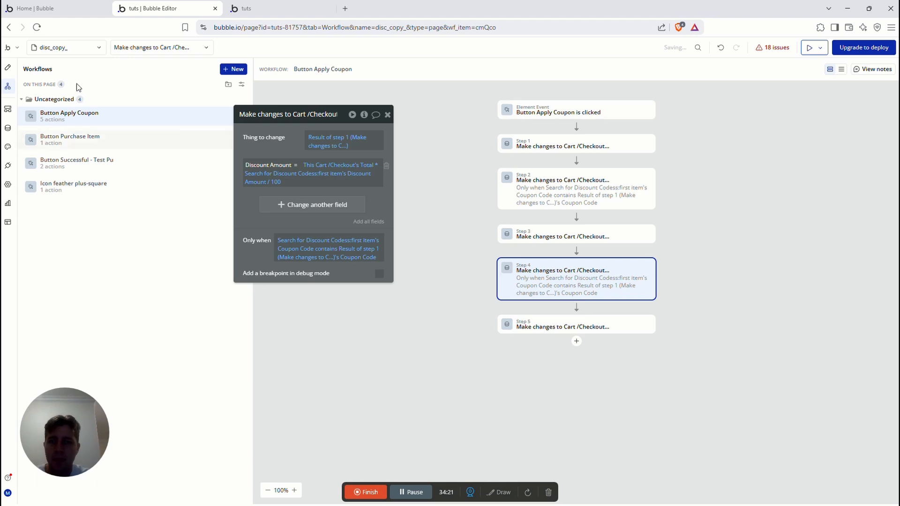
pyautogui.click(233, 71)
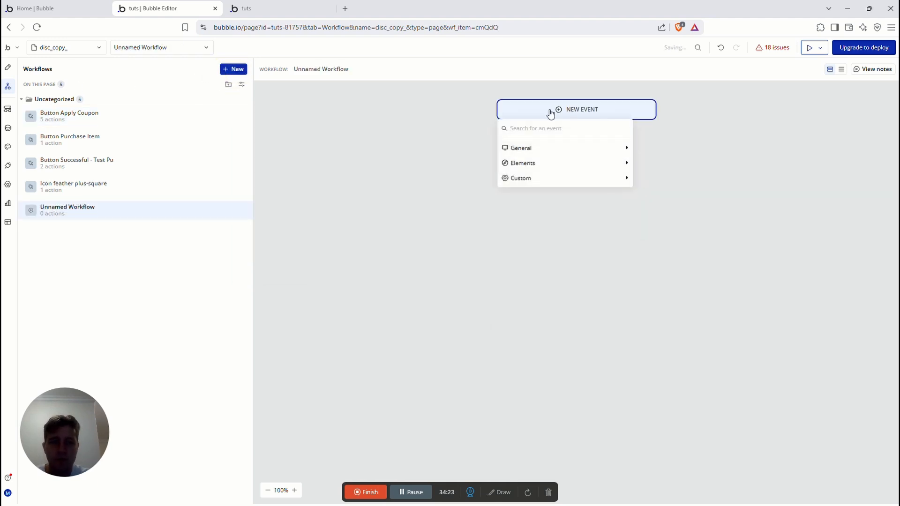
pyautogui.moveTo(600, 171)
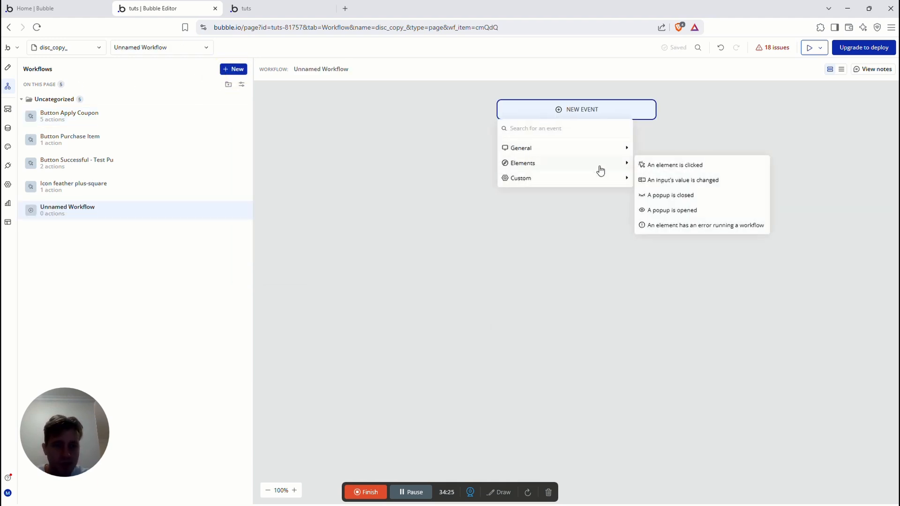
pyautogui.click(670, 180)
pyautogui.click(352, 136)
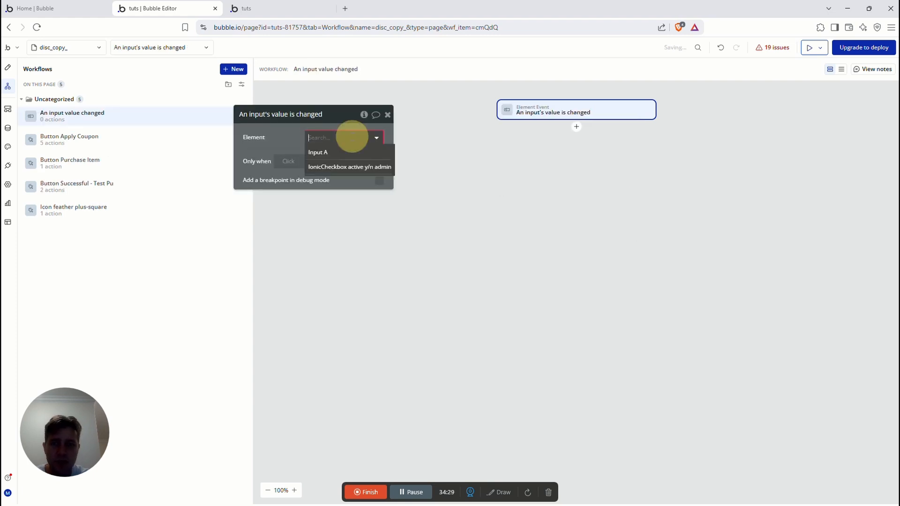
pyautogui.click(327, 168)
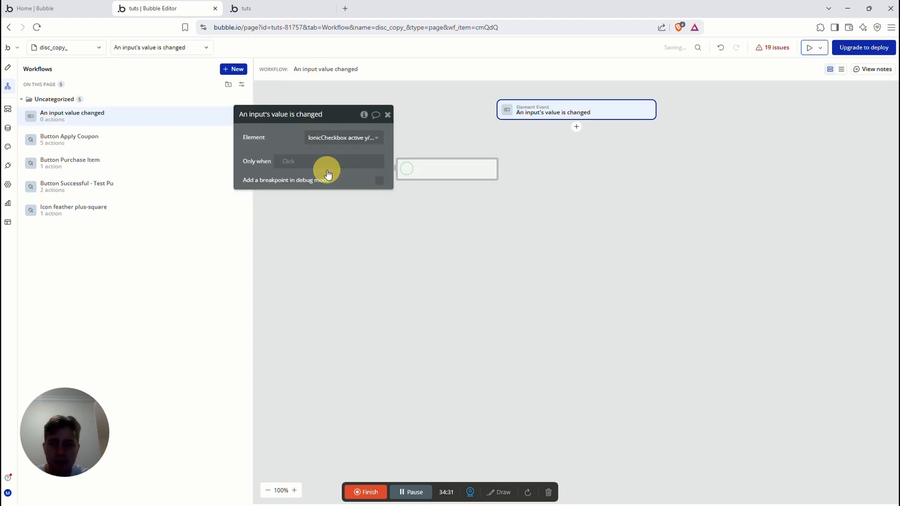
pyautogui.click(577, 135)
pyautogui.write('make')
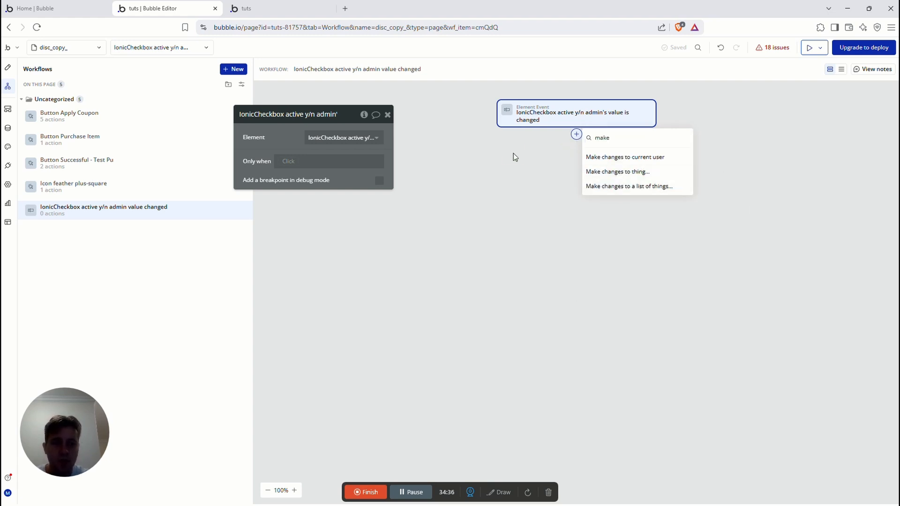
pyautogui.press('Escape')
pyautogui.rightClick(645, 110)
pyautogui.click(529, 177)
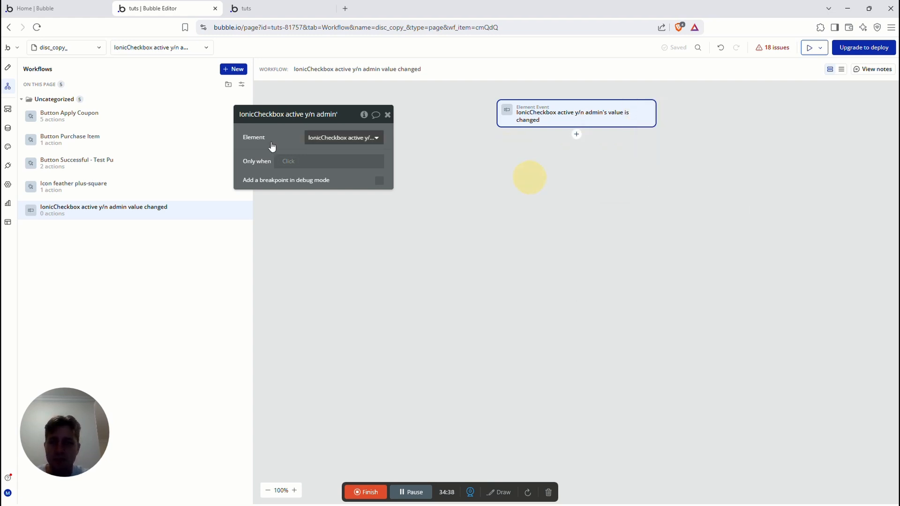
pyautogui.click(239, 210)
pyautogui.click(266, 366)
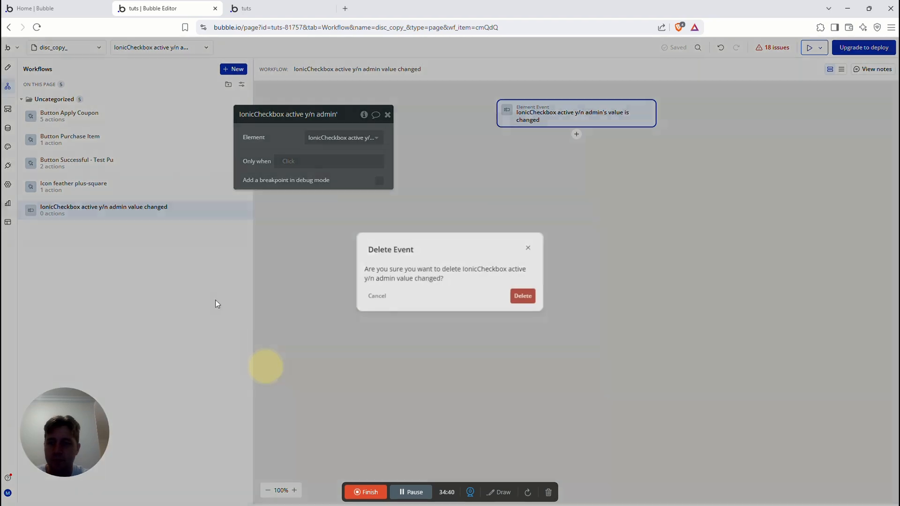
pyautogui.click(522, 297)
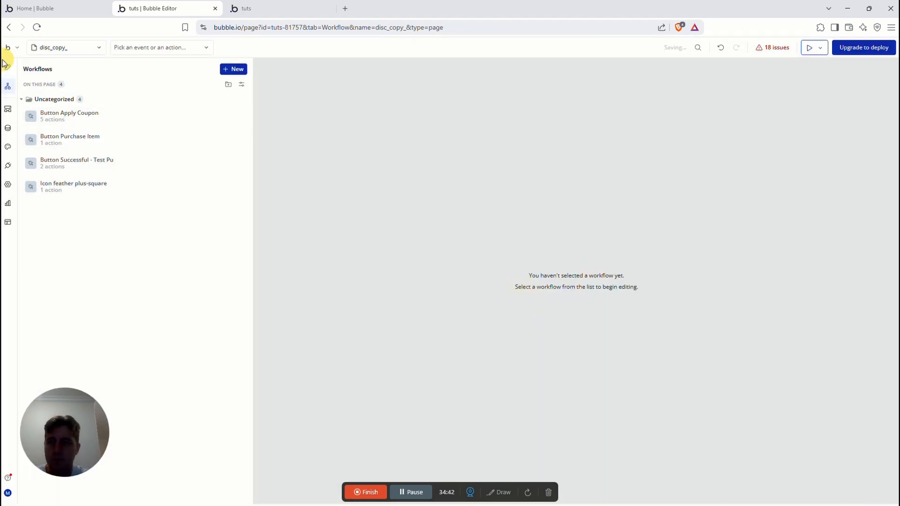
pyautogui.click(6, 66)
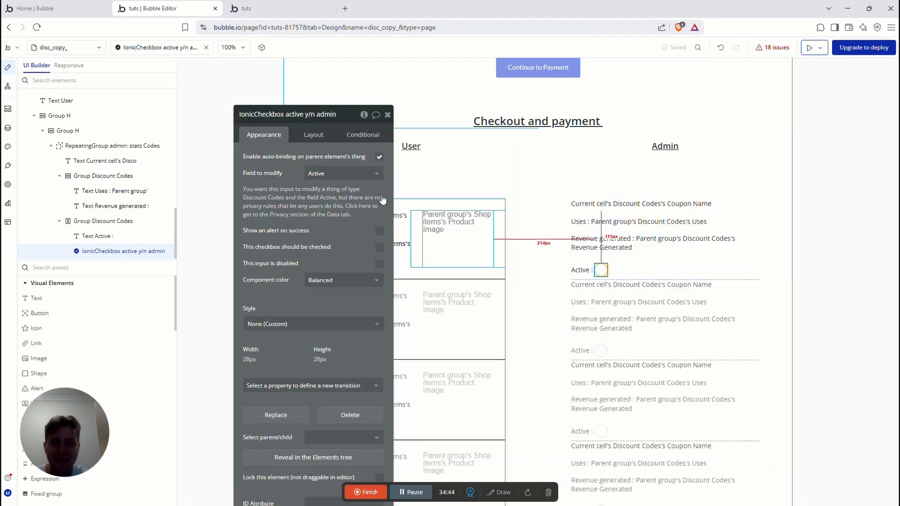
pyautogui.click(335, 173)
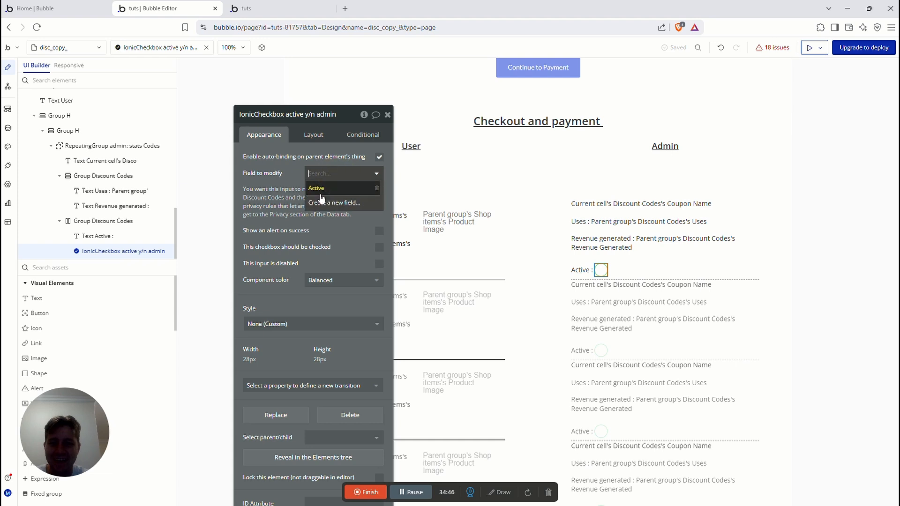
pyautogui.click(319, 192)
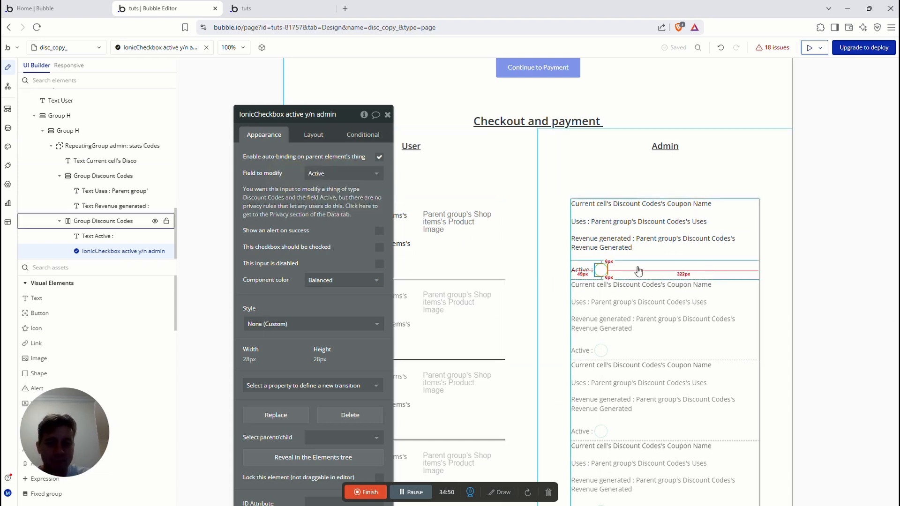
pyautogui.click(593, 240)
pyautogui.scroll(-2, 628, 234)
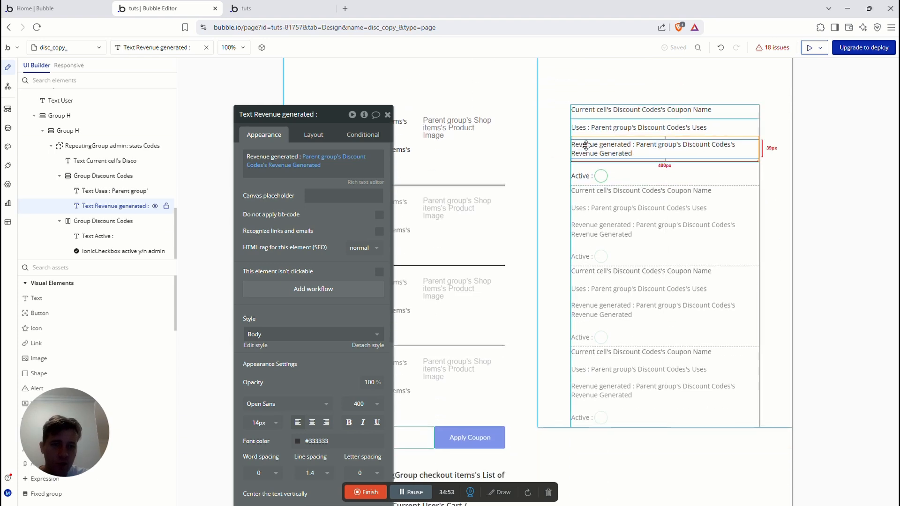
pyautogui.scroll(2, 584, 146)
# - Open the Purchase Item button's properties, move them clear of the canvas, and hide Popup A in the editor
pyautogui.scroll(-4, 532, 291)
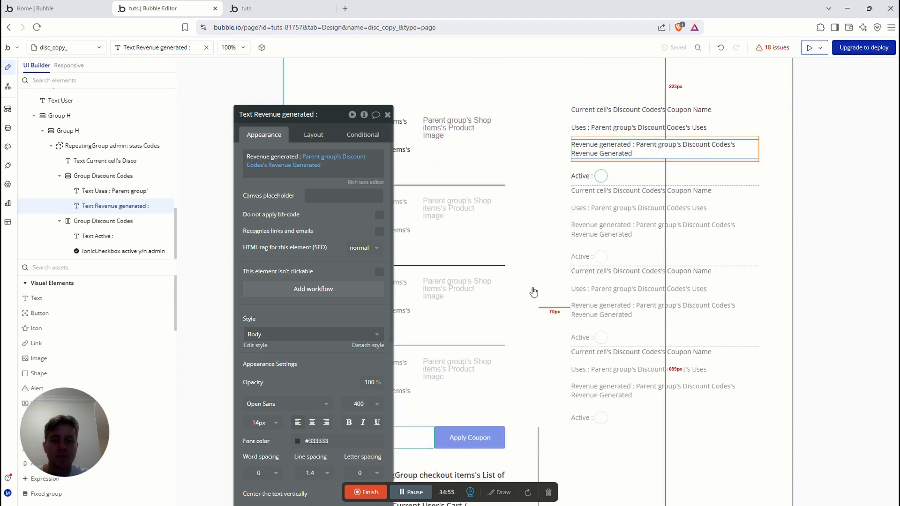
pyautogui.moveTo(331, 114); pyautogui.dragTo(237, 85)
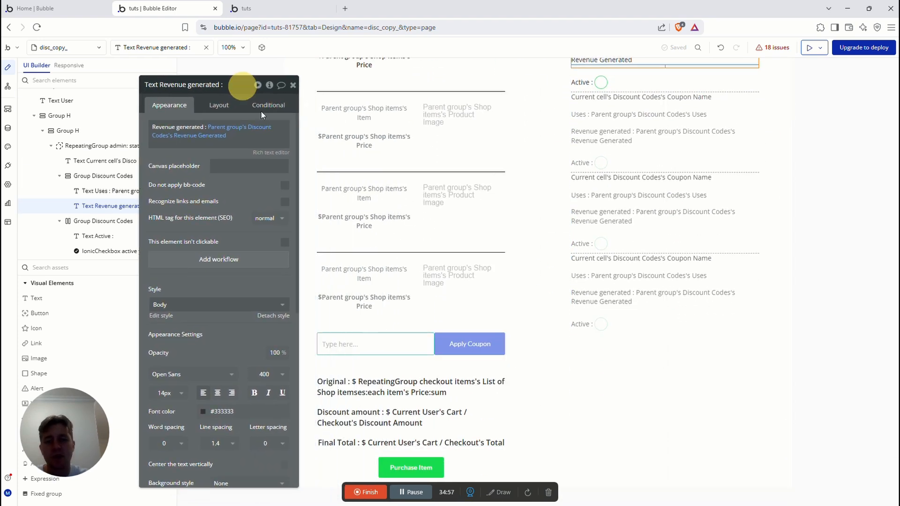
pyautogui.click(388, 466)
pyautogui.moveTo(218, 219); pyautogui.dragTo(866, 259)
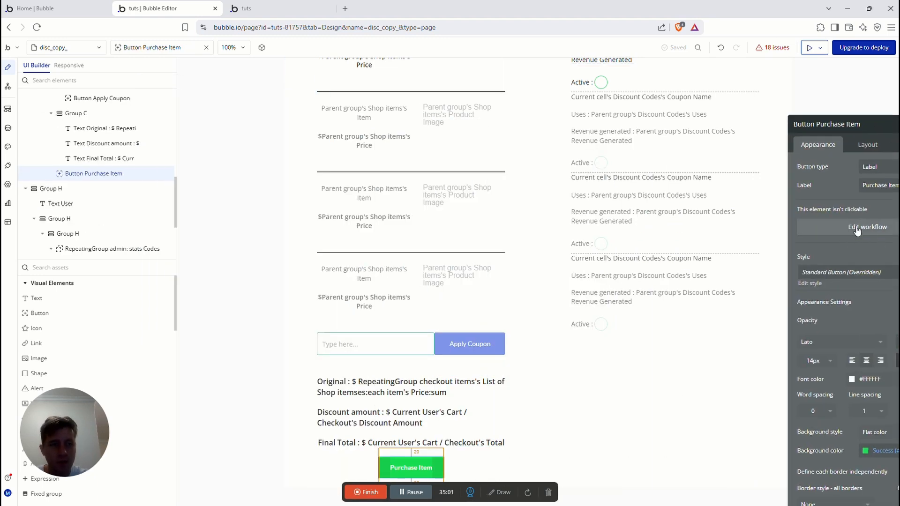
pyautogui.scroll(10, 124, 155)
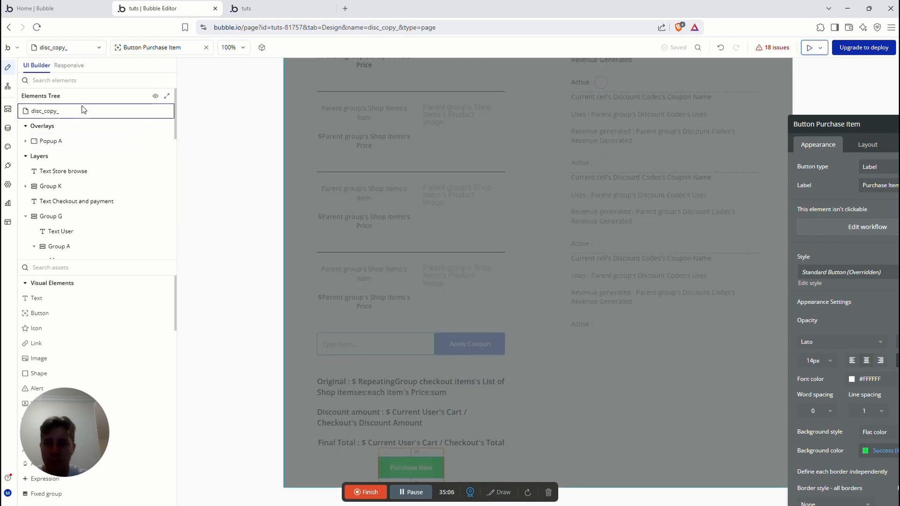
pyautogui.click(155, 141)
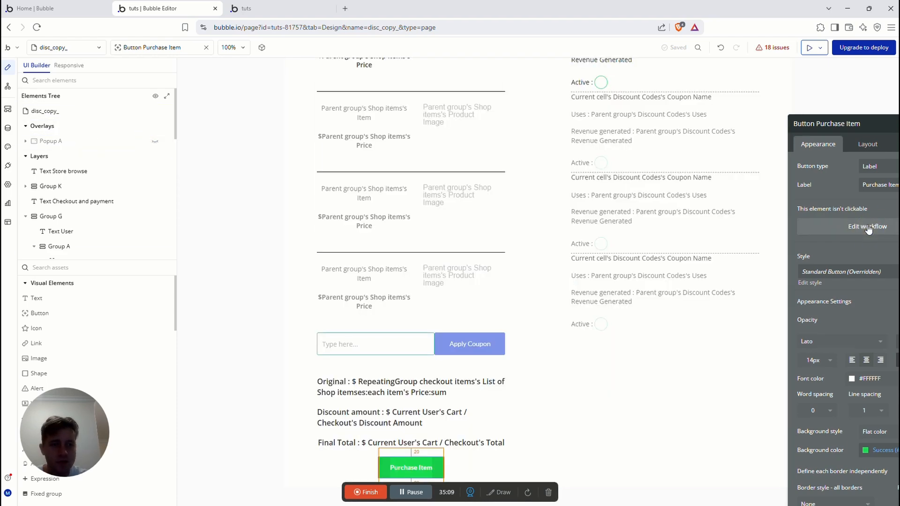
# - Review the Show Popup A action in the Purchase Item button's workflow and return to the page design
pyautogui.click(868, 227)
pyautogui.click(525, 145)
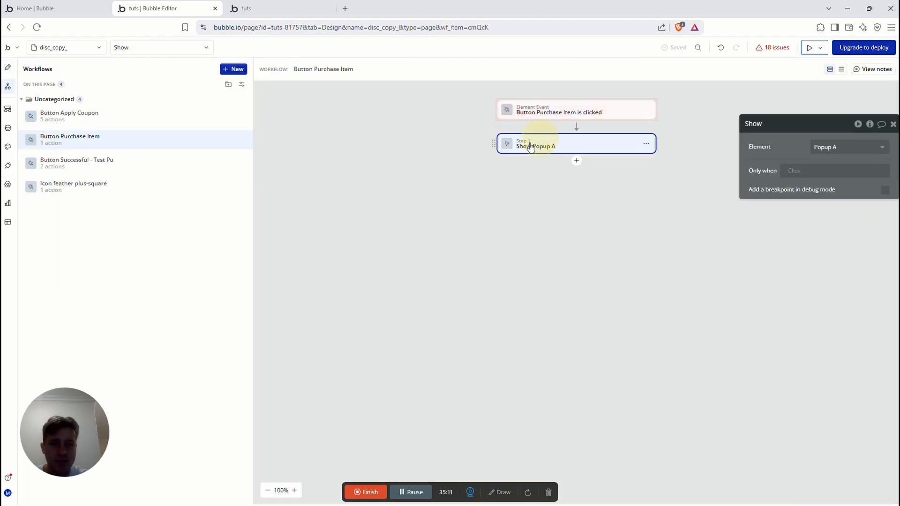
pyautogui.click(8, 67)
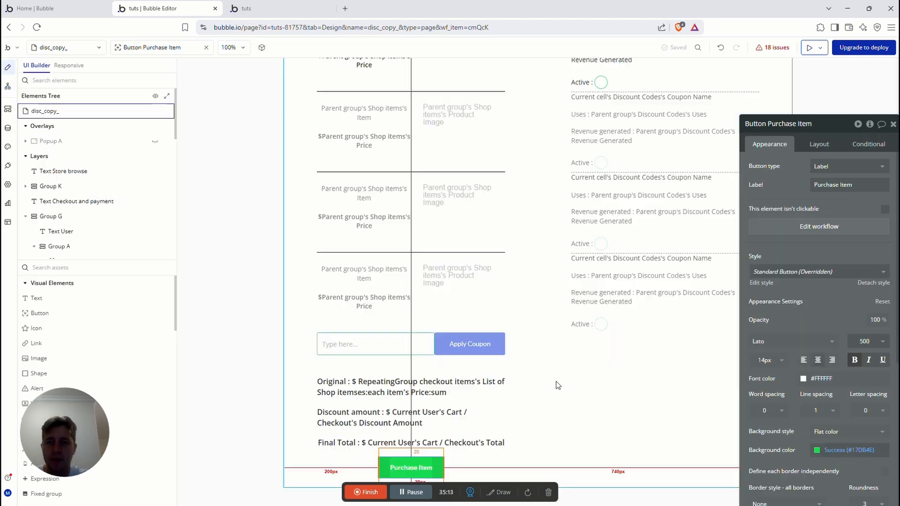
# - Make Popup A visible in the editor and open the workflow of its Successful - Test Purchase button
pyautogui.click(155, 142)
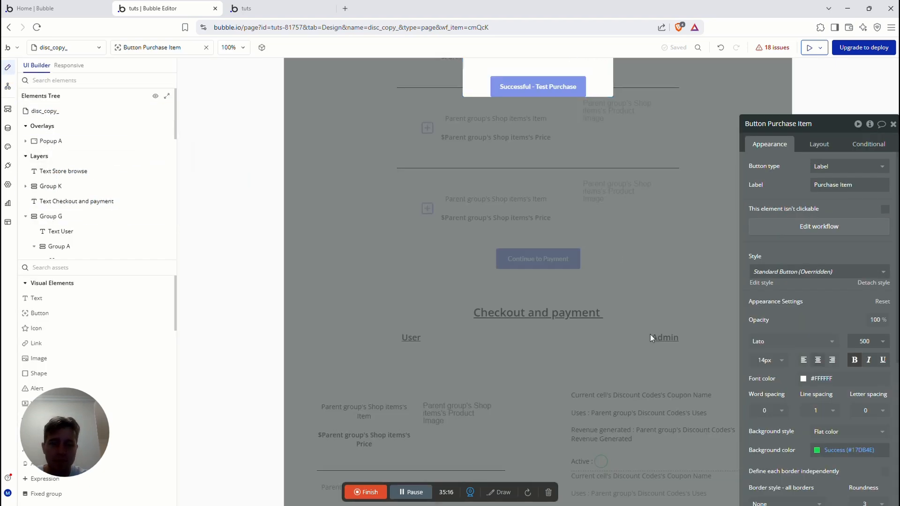
pyautogui.click(545, 153)
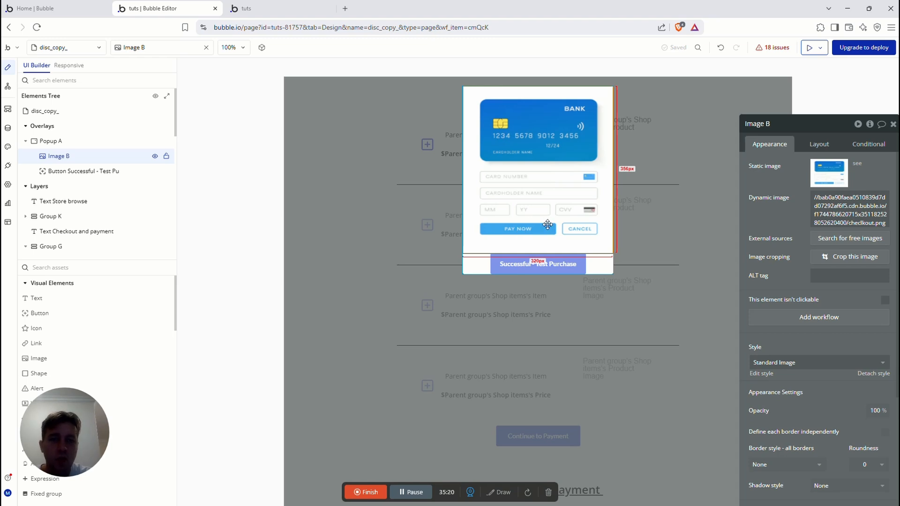
pyautogui.click(532, 266)
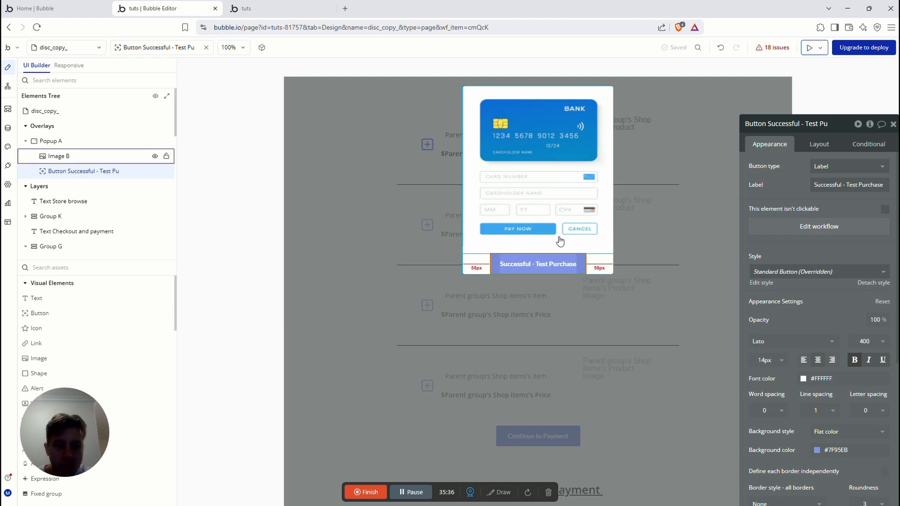
pyautogui.click(818, 229)
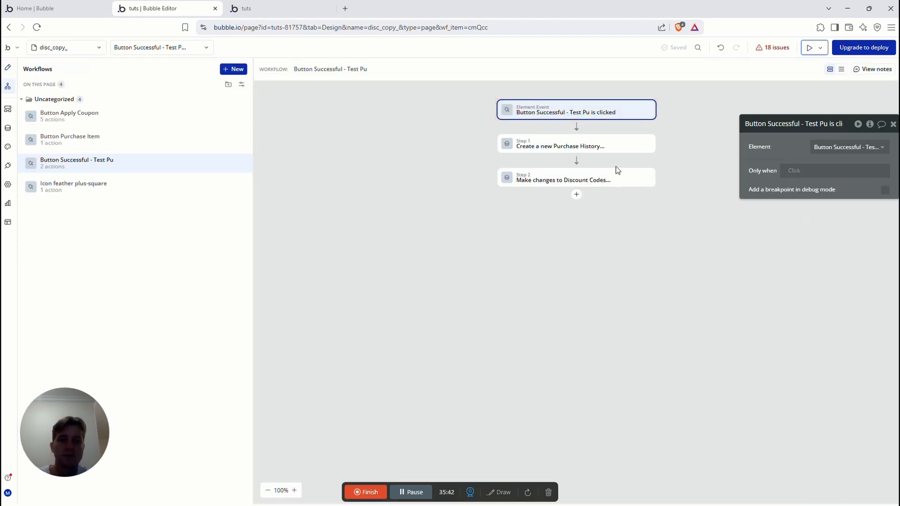
# - Delete the Create a new Purchase History and Make changes to Discount Codes actions from the test purchase button's workflow
pyautogui.rightClick(638, 146)
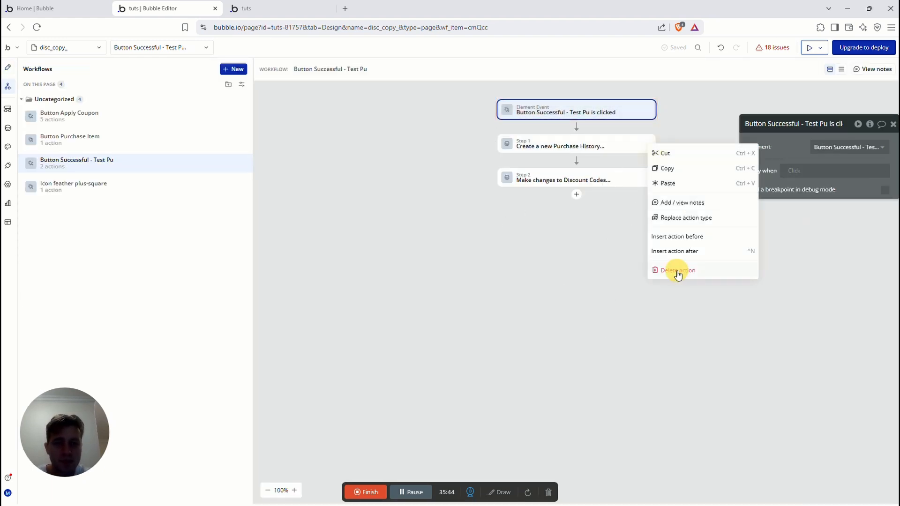
pyautogui.click(577, 143)
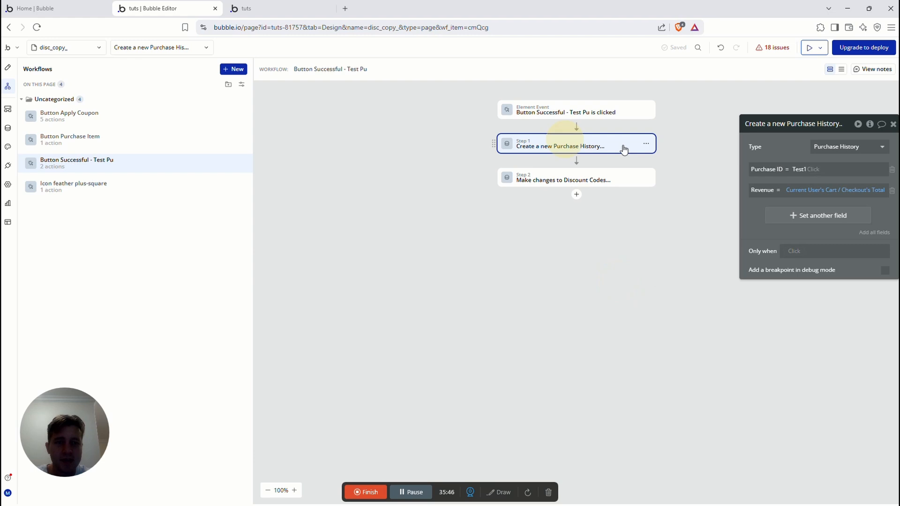
pyautogui.rightClick(647, 142)
pyautogui.click(674, 267)
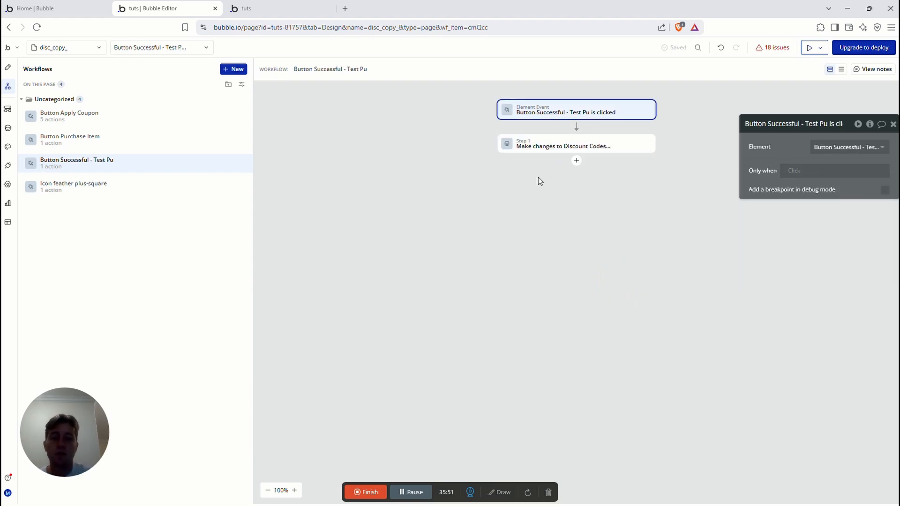
pyautogui.rightClick(645, 144)
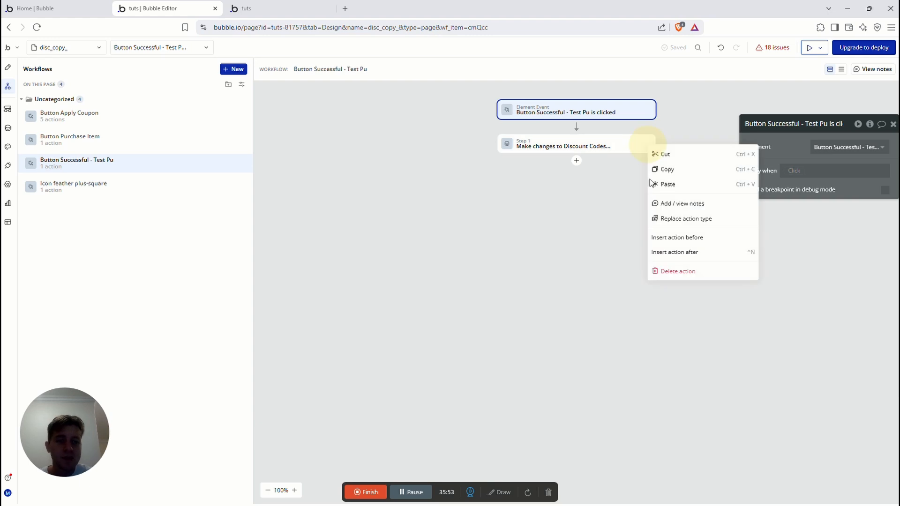
pyautogui.click(674, 274)
# - Add a Make changes to thing action to the test purchase workflow and place its properties beside the action steps
pyautogui.click(576, 128)
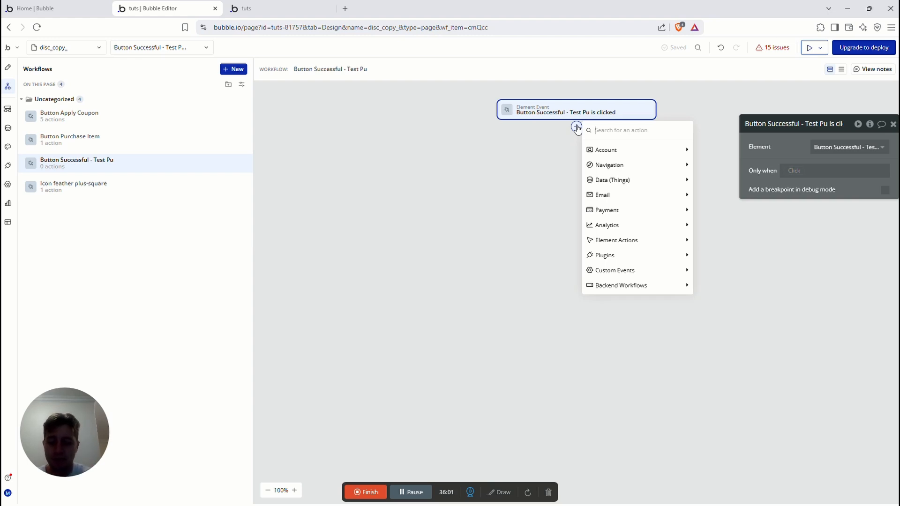
pyautogui.write('make')
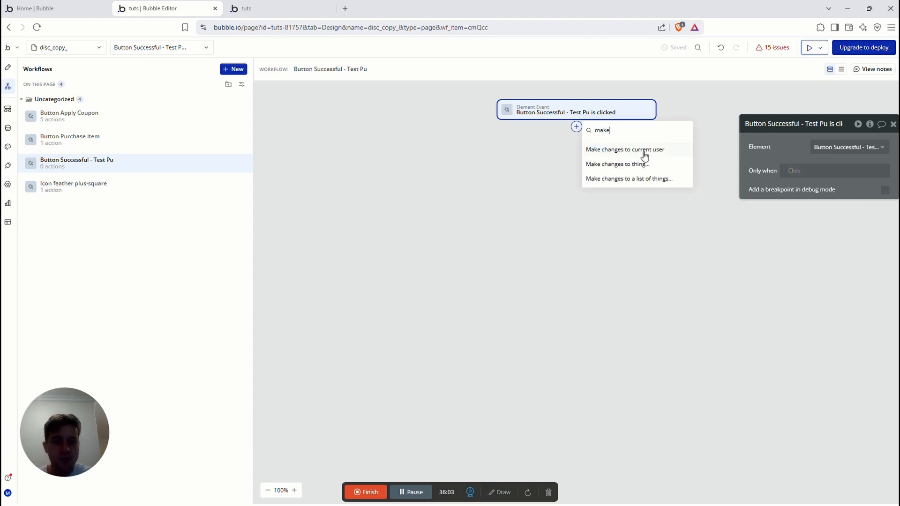
pyautogui.click(627, 165)
pyautogui.moveTo(785, 138); pyautogui.dragTo(319, 136)
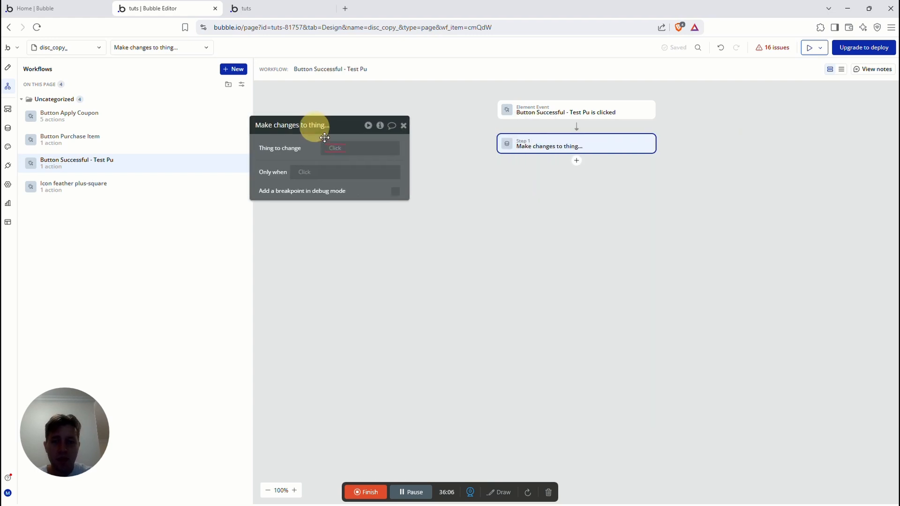
# - Set the action's thing to change to the first item of a search for Discount Codes
pyautogui.click(331, 148)
pyautogui.click(361, 184)
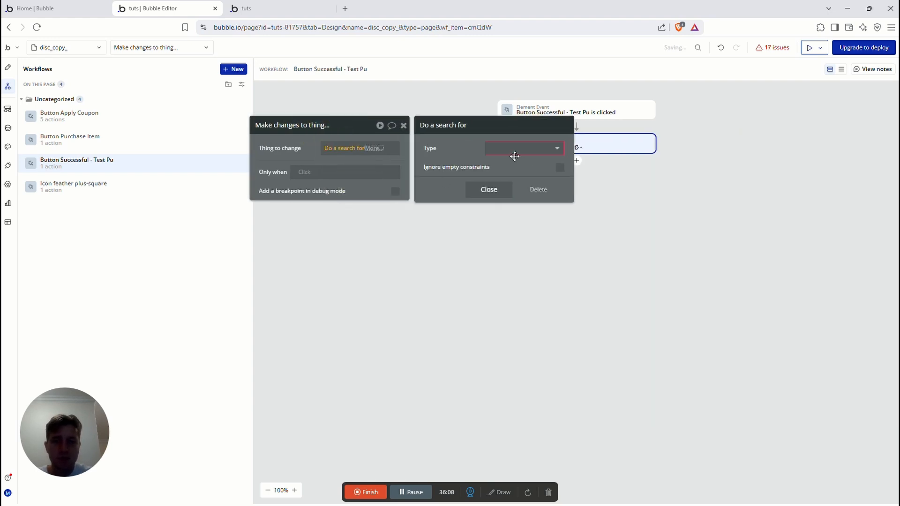
pyautogui.click(516, 151)
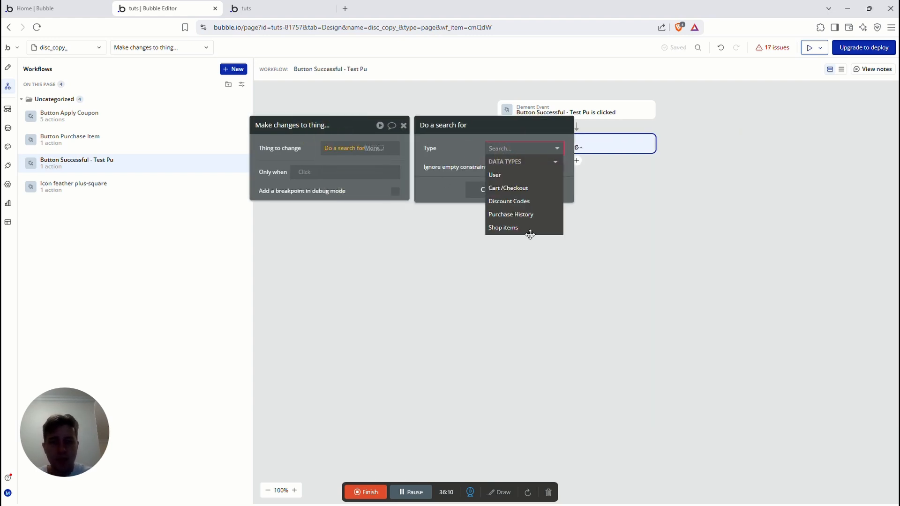
pyautogui.click(509, 201)
pyautogui.click(307, 256)
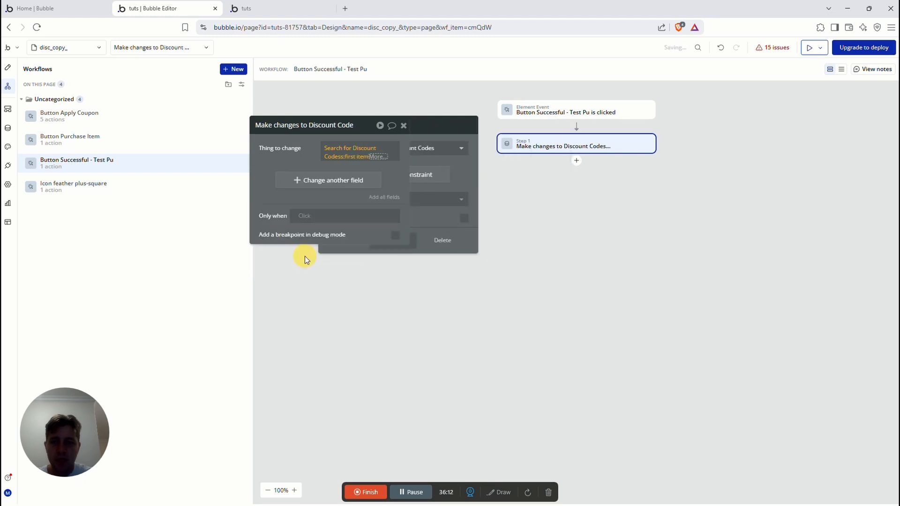
# - Constrain the Discount Codes search to Coupon Code = Current User's Cart / Checkout
pyautogui.click(319, 160)
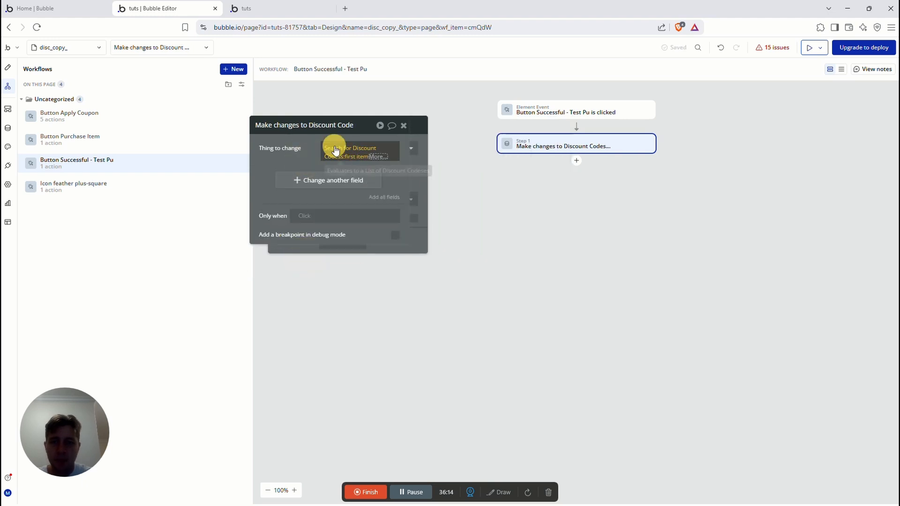
pyautogui.click(476, 173)
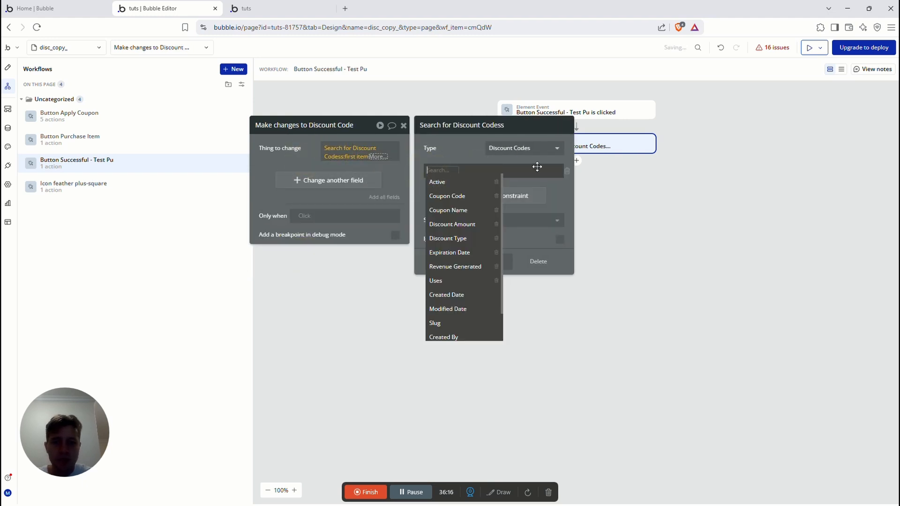
pyautogui.click(447, 197)
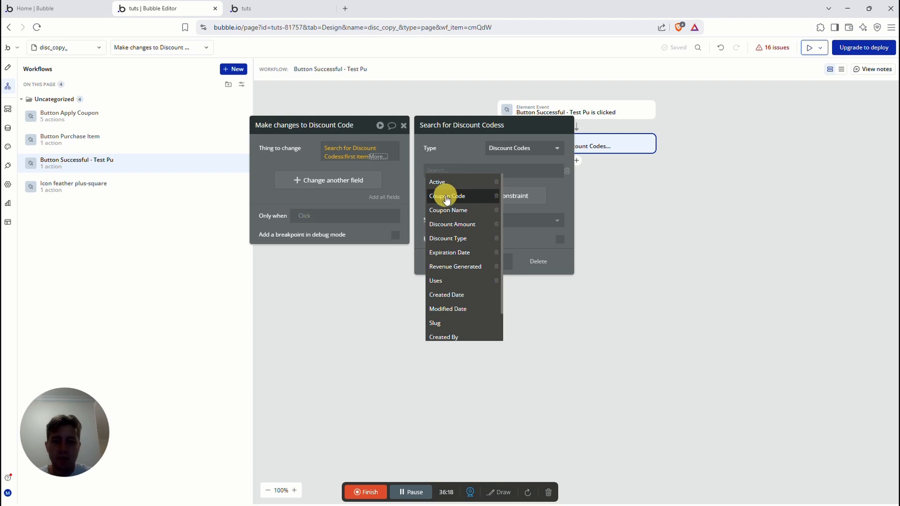
pyautogui.click(469, 172)
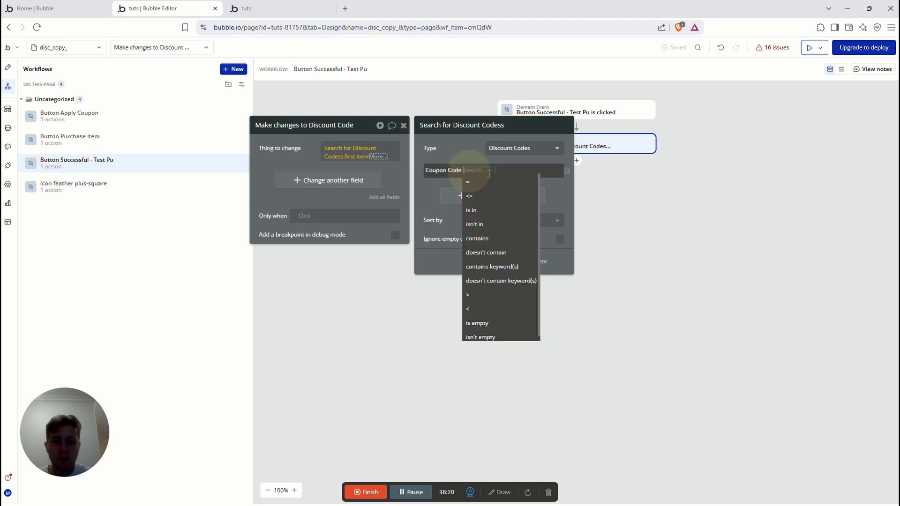
pyautogui.click(477, 179)
pyautogui.click(480, 171)
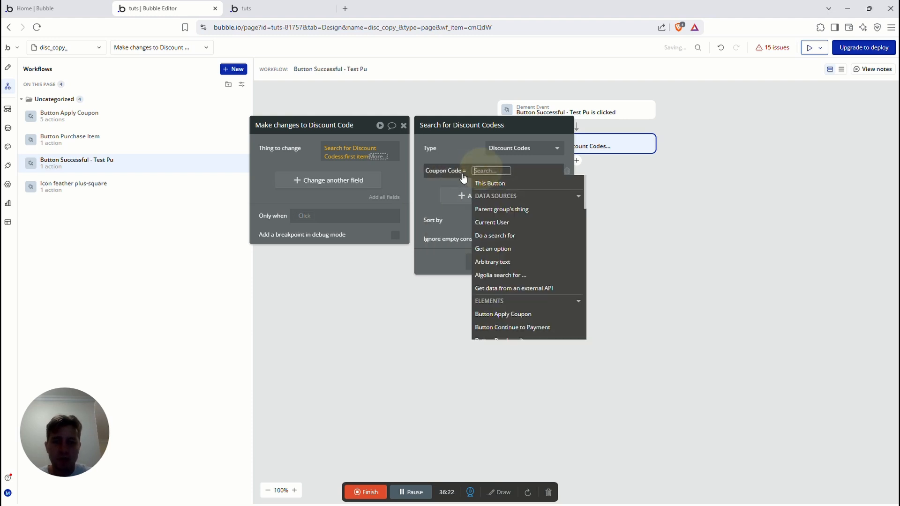
pyautogui.click(490, 222)
pyautogui.click(532, 249)
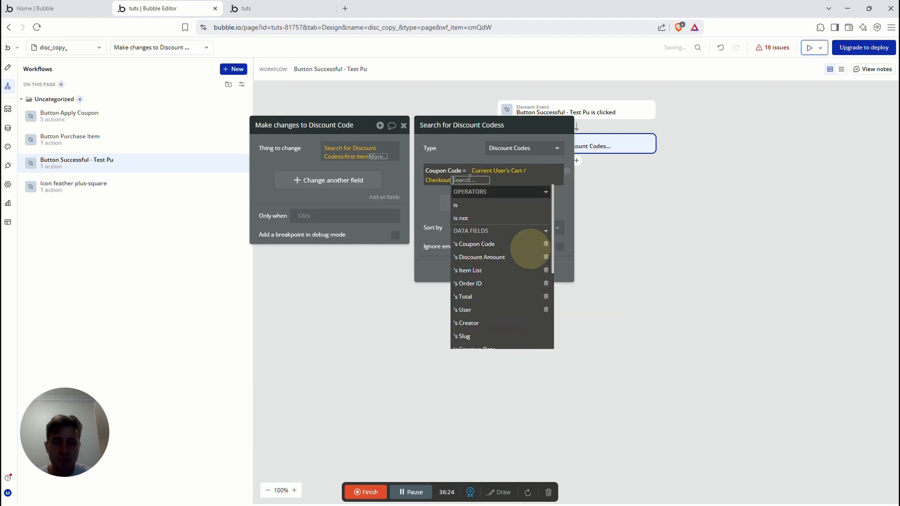
pyautogui.click(462, 148)
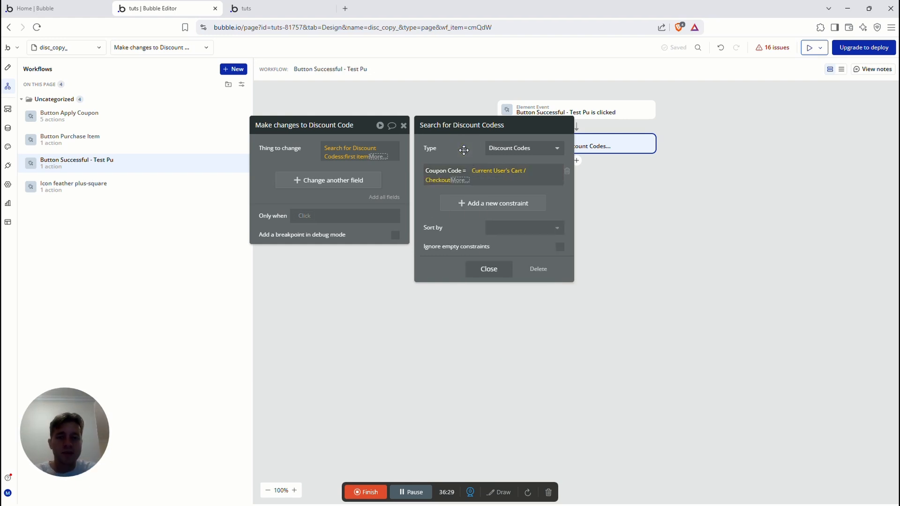
pyautogui.click(476, 210)
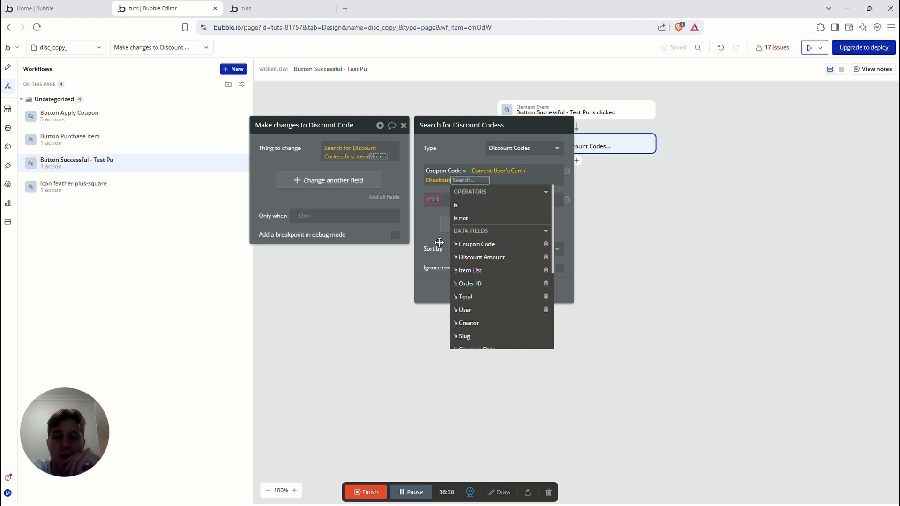
pyautogui.click(472, 144)
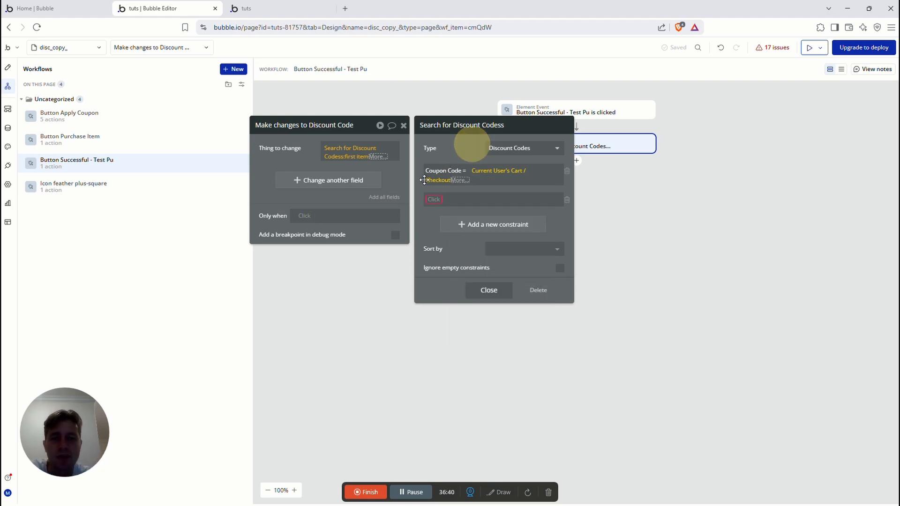
pyautogui.click(561, 200)
# - Add Revenue Generated and Uses as the fields to change in the Discount Codes action
pyautogui.click(301, 179)
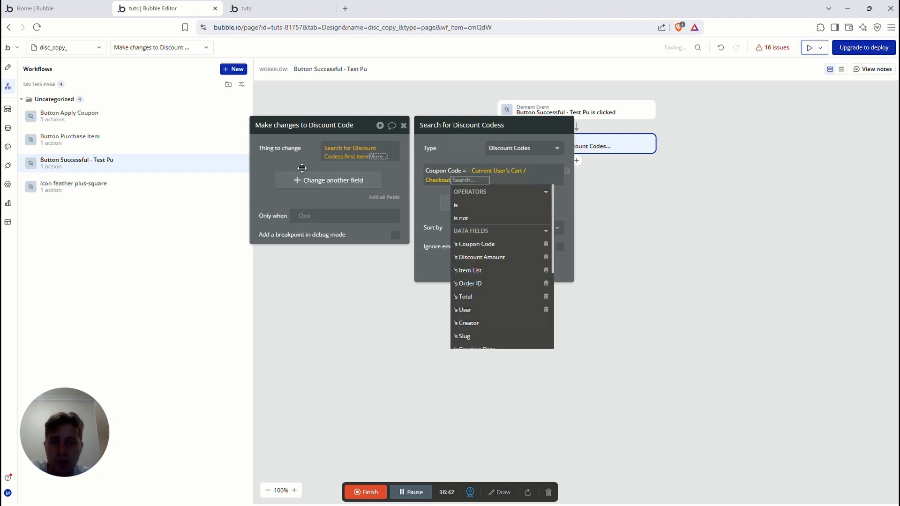
pyautogui.click(302, 179)
pyautogui.moveTo(288, 156); pyautogui.dragTo(359, 137)
pyautogui.click(336, 158)
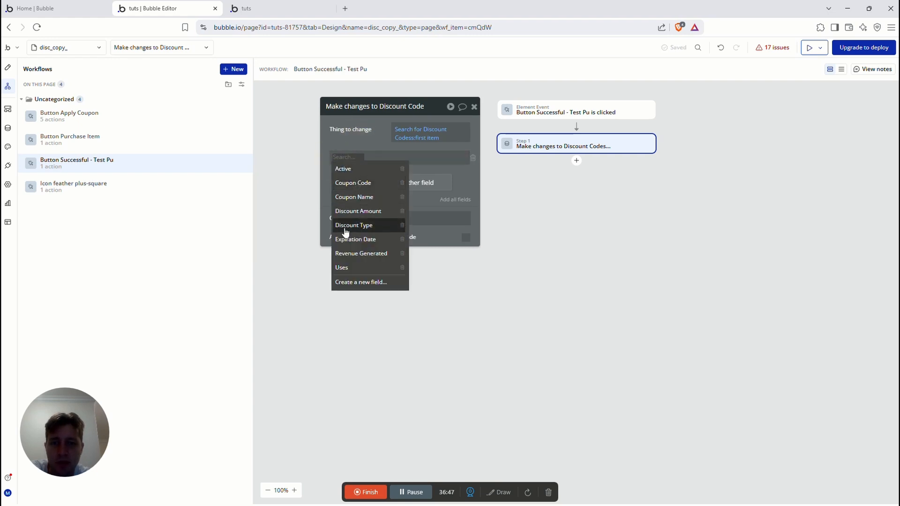
pyautogui.click(359, 254)
pyautogui.click(371, 187)
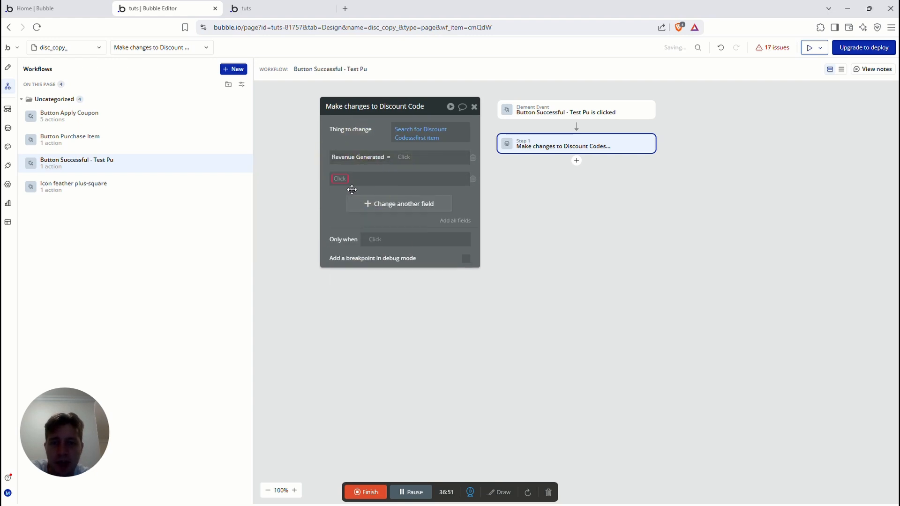
pyautogui.click(343, 179)
pyautogui.click(350, 289)
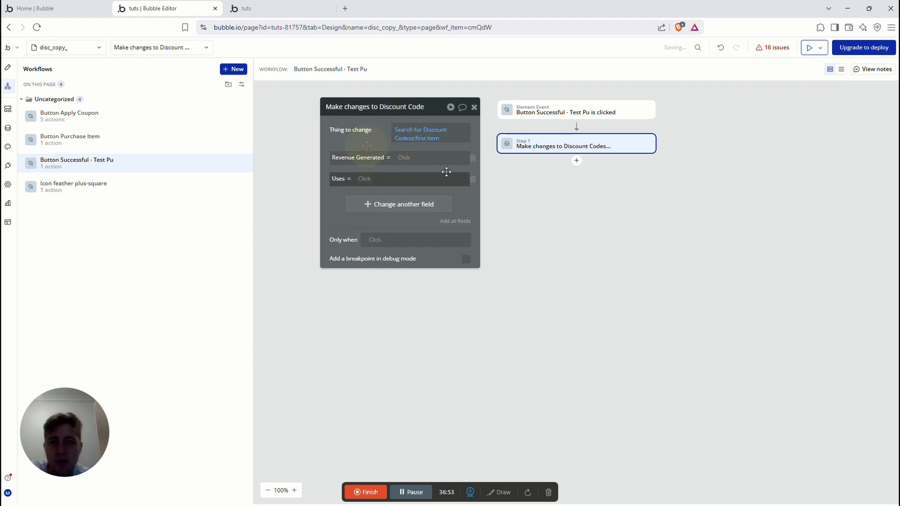
# - Set Revenue Generated to This Discount Codes's Revenue Generated + Current User's Cart / Checkout's Total
pyautogui.click(402, 160)
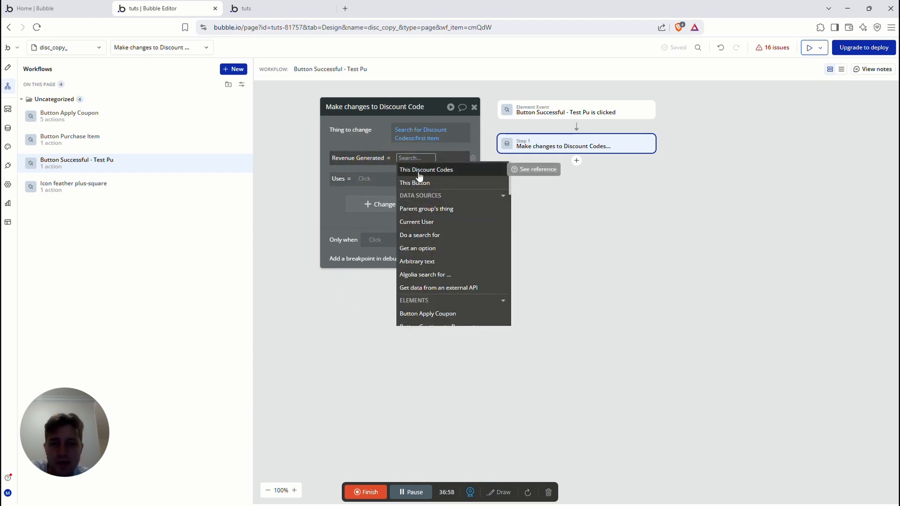
pyautogui.click(419, 172)
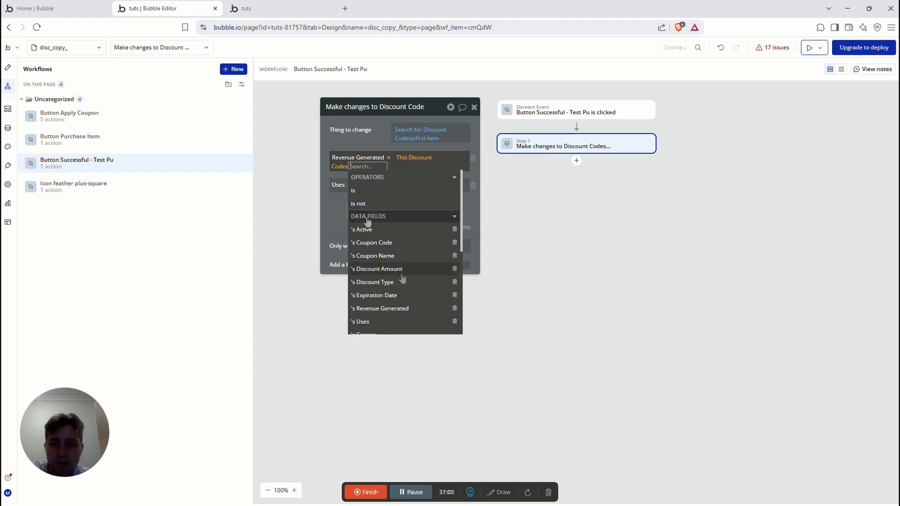
pyautogui.click(375, 309)
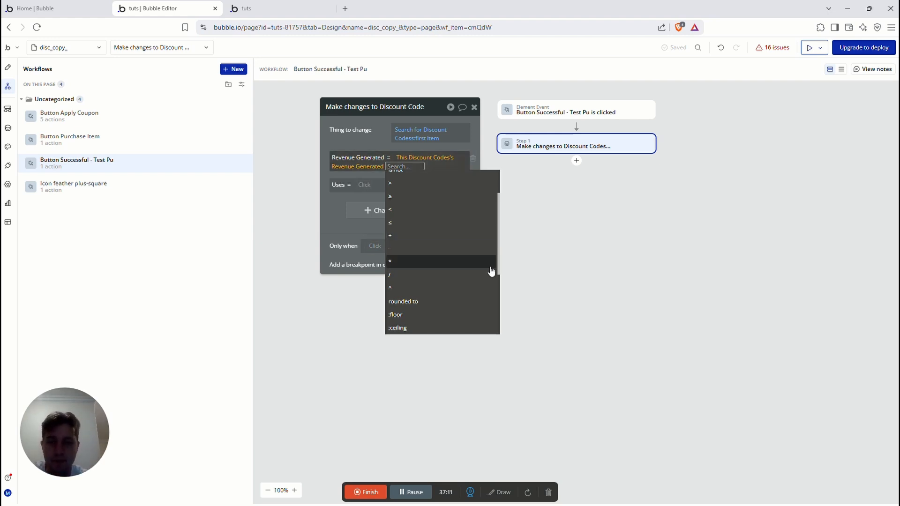
pyautogui.click(403, 235)
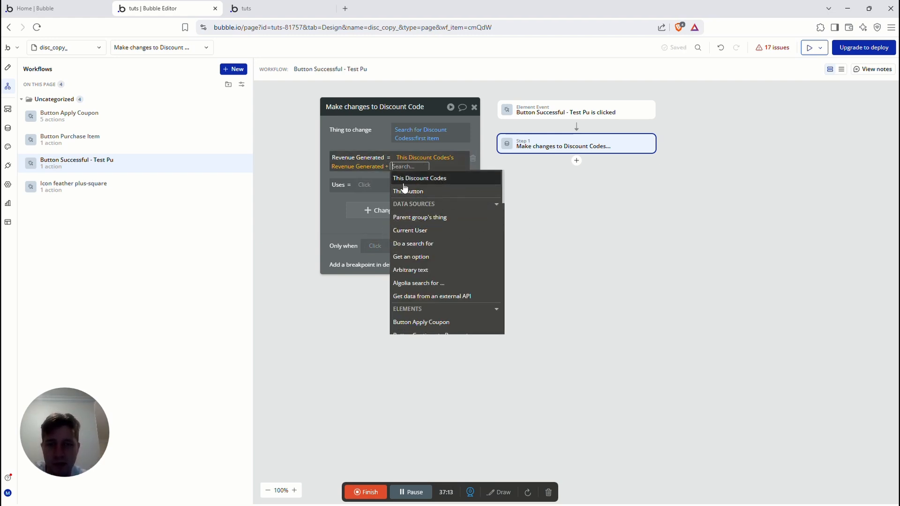
pyautogui.click(410, 230)
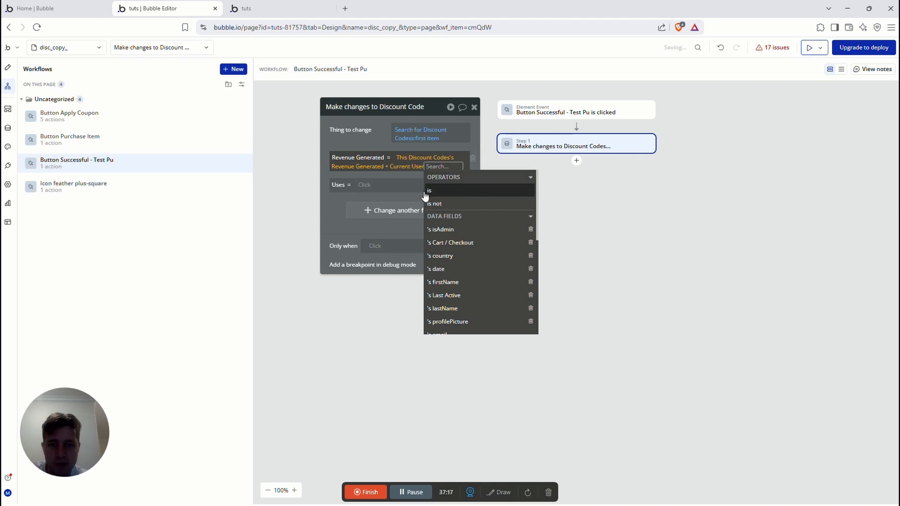
pyautogui.click(450, 242)
pyautogui.scroll(-5, 400, 225)
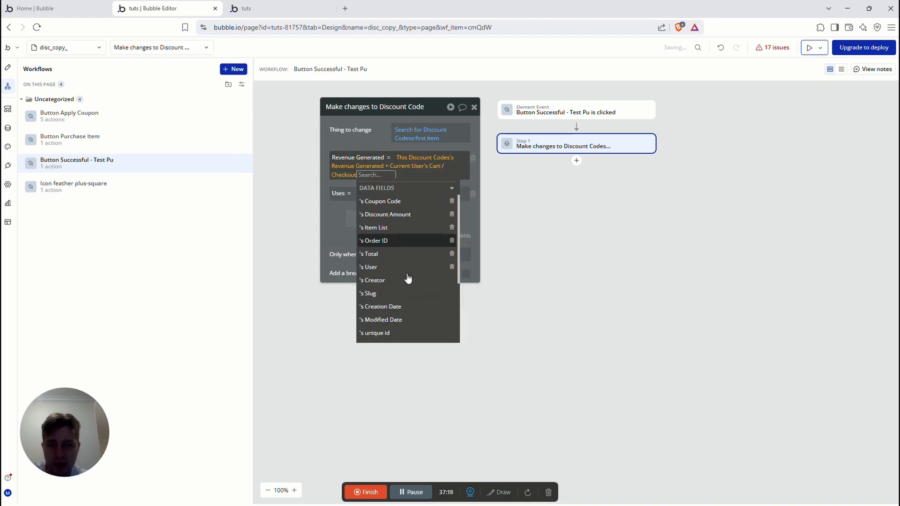
pyautogui.scroll(3, 403, 253)
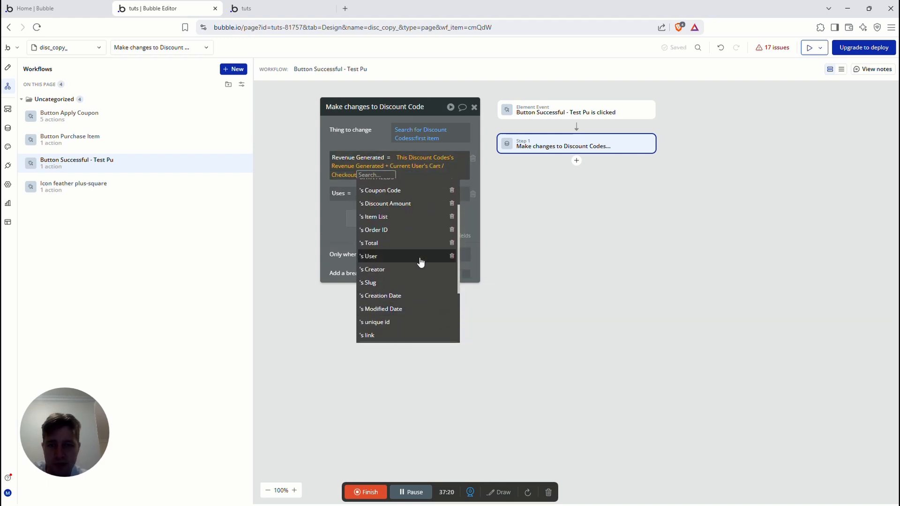
pyautogui.click(391, 243)
pyautogui.click(342, 215)
# - Set the Uses field to This Discount Codes's Uses + 1
pyautogui.click(366, 193)
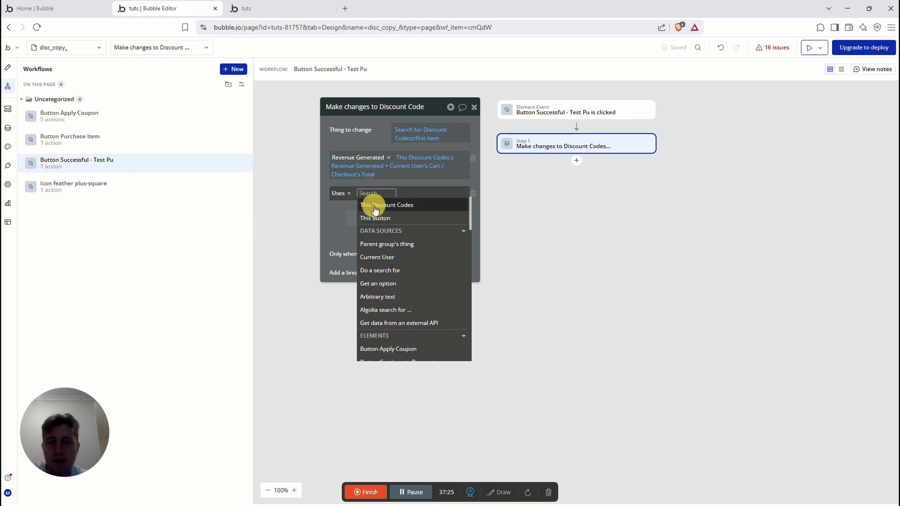
pyautogui.click(375, 209)
pyautogui.click(424, 348)
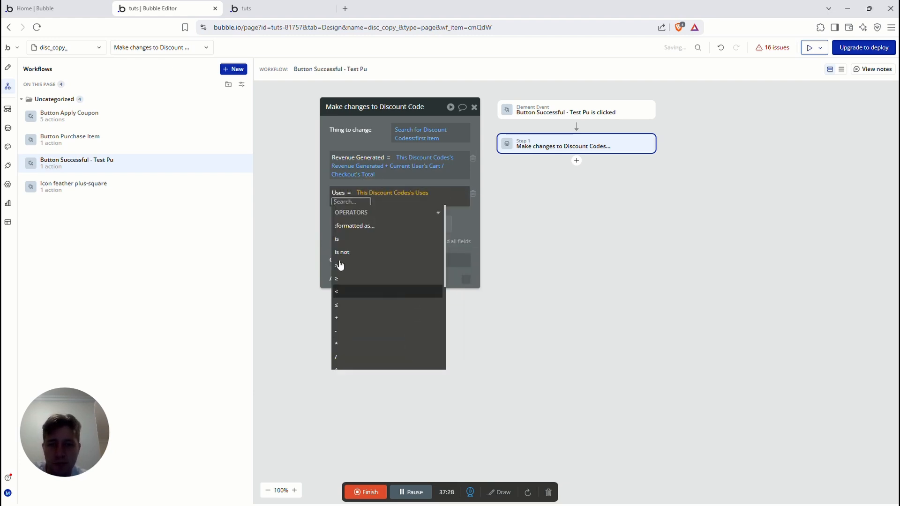
pyautogui.click(459, 218)
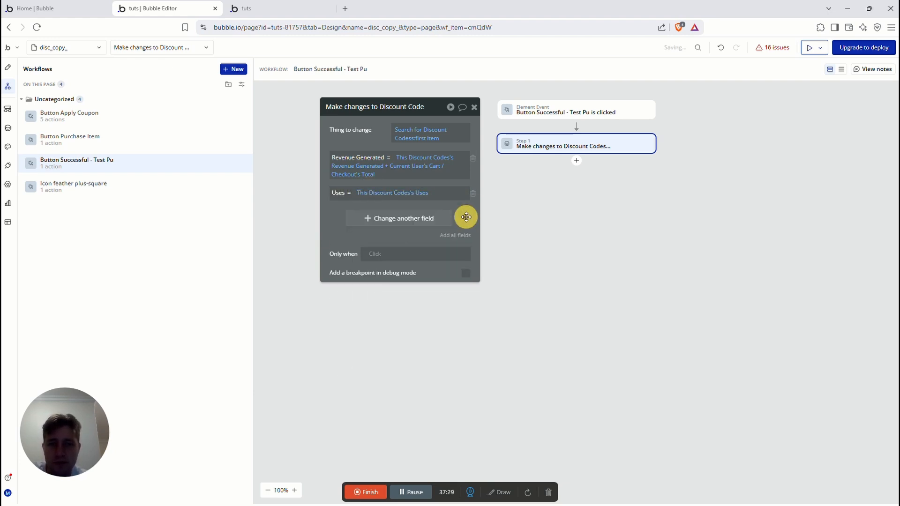
pyautogui.click(428, 196)
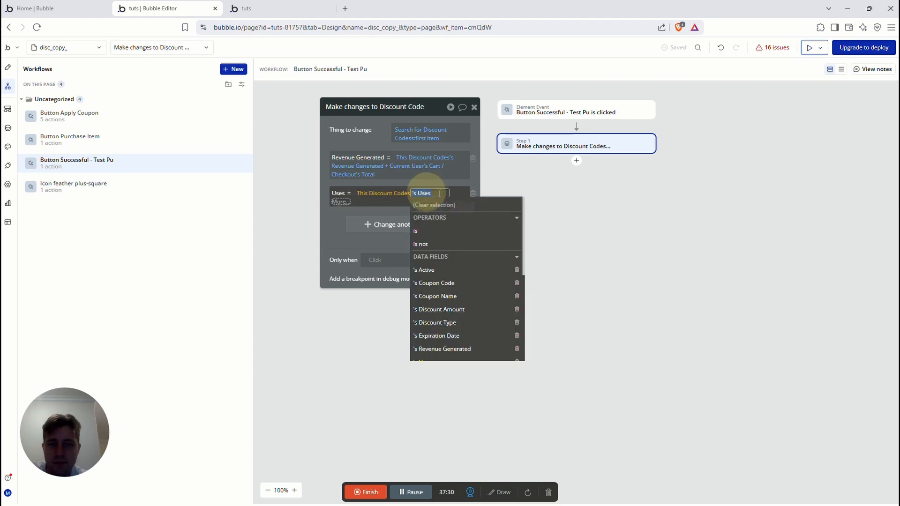
pyautogui.click(341, 202)
pyautogui.scroll(-2, 389, 253)
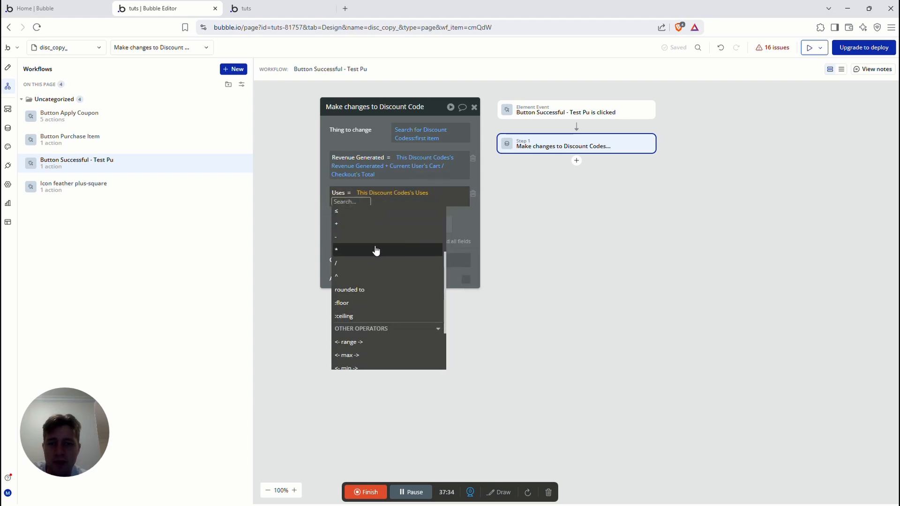
pyautogui.click(353, 225)
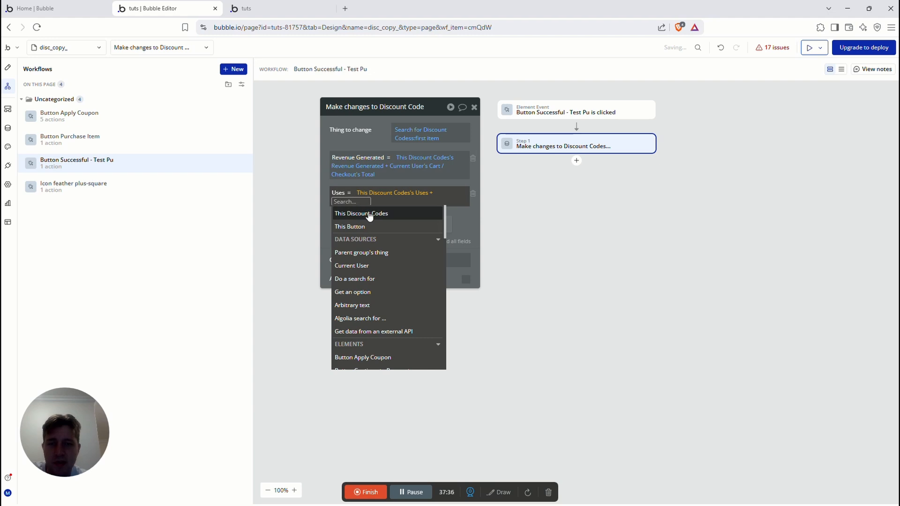
pyautogui.write('1')
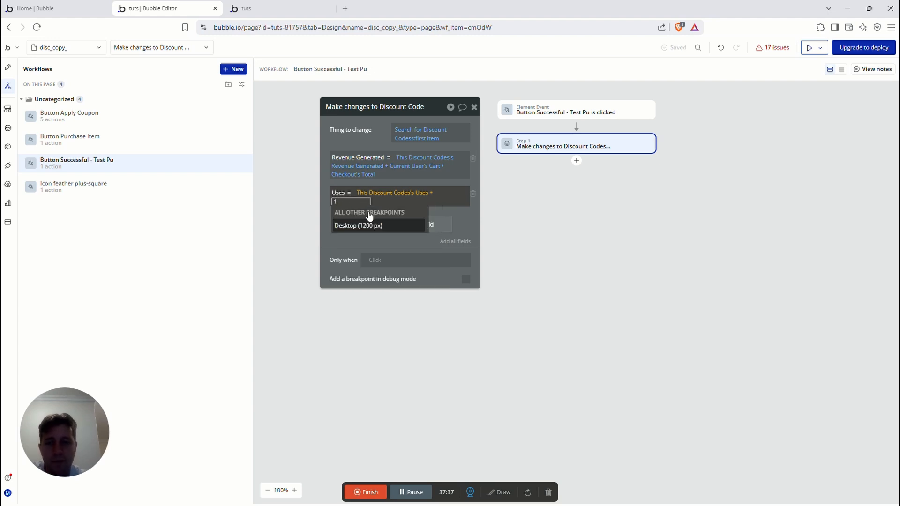
pyautogui.click(473, 227)
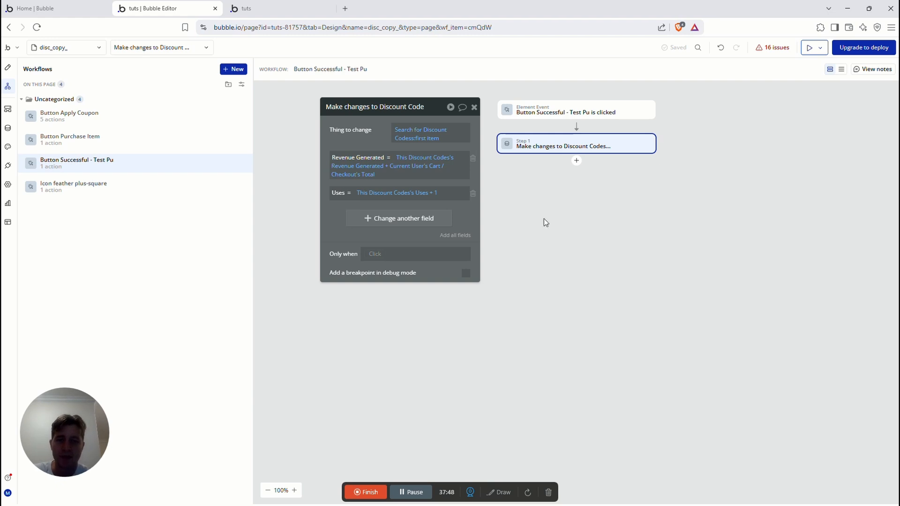
# - Check the payment popup from Purchase Item on the app preview page and return to the workflow editor
pyautogui.click(234, 8)
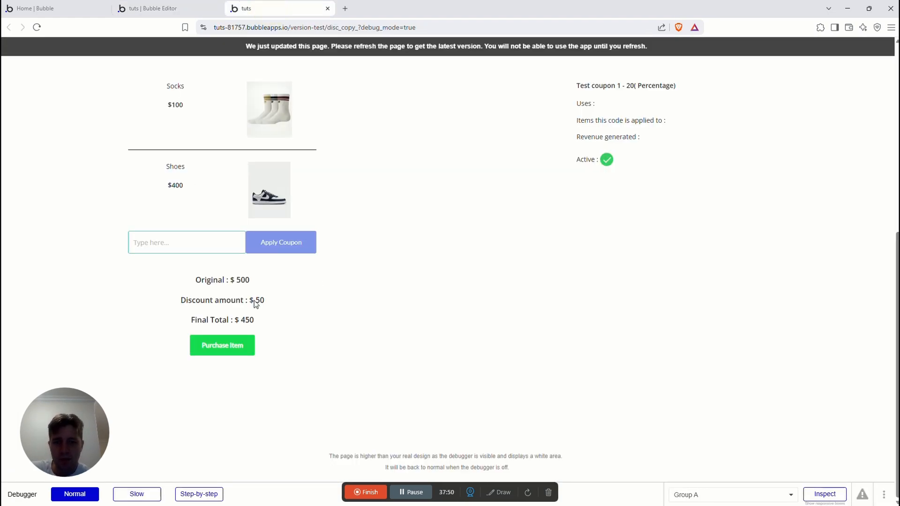
pyautogui.click(222, 347)
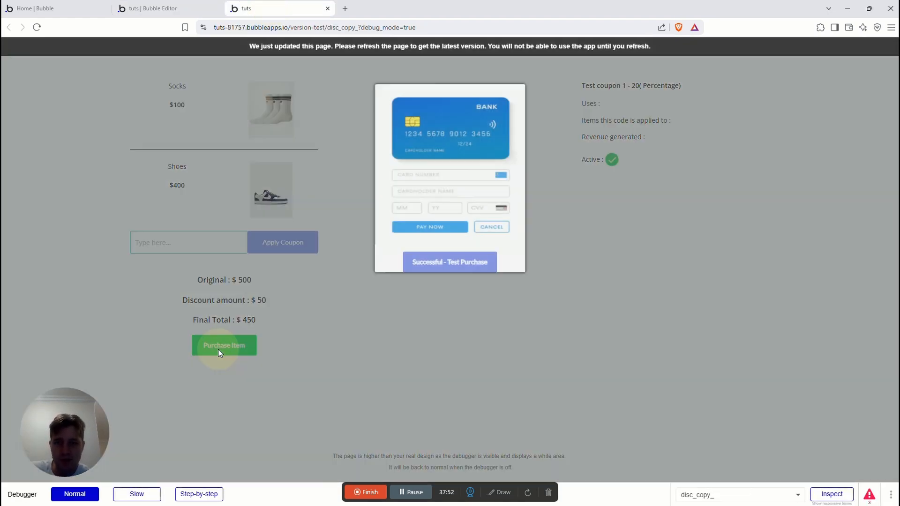
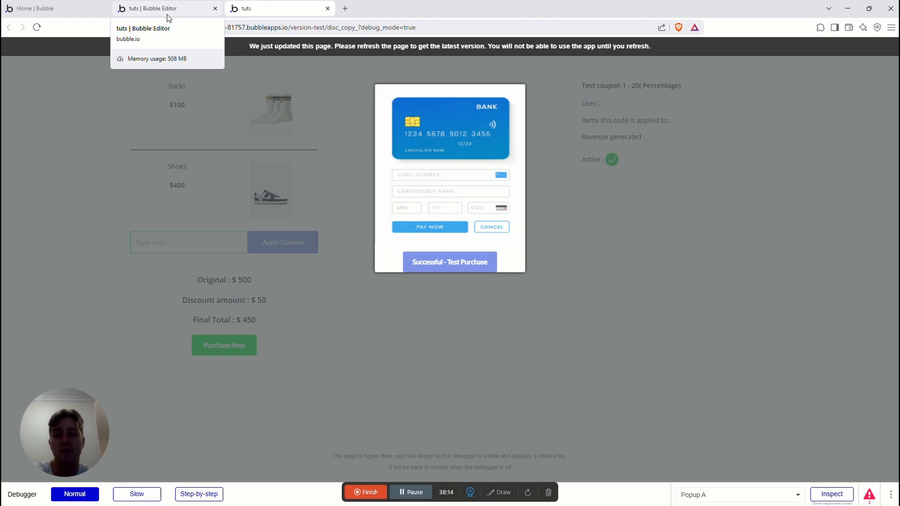
pyautogui.click(165, 12)
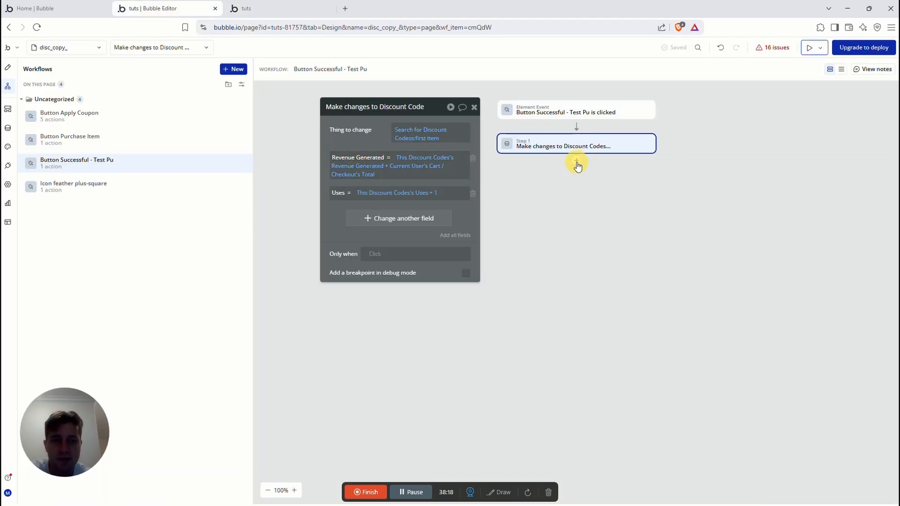
# - Add a second Make changes to thing action to the workflow, with Current User's Cart / Checkout as the thing to change
pyautogui.click(576, 160)
pyautogui.write('make')
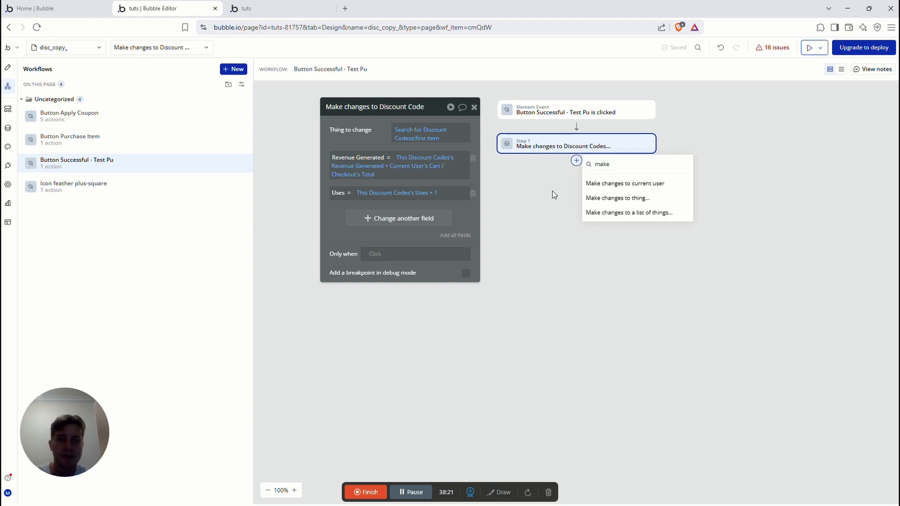
pyautogui.click(612, 199)
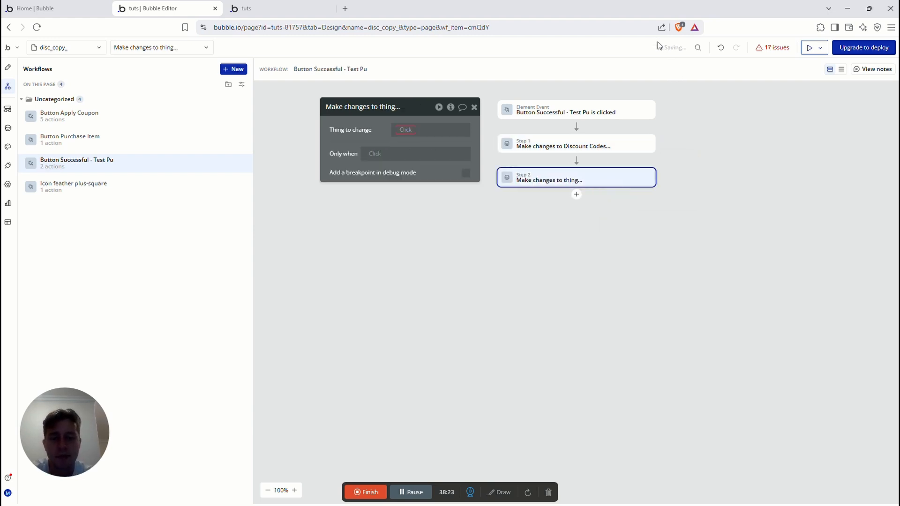
pyautogui.click(407, 130)
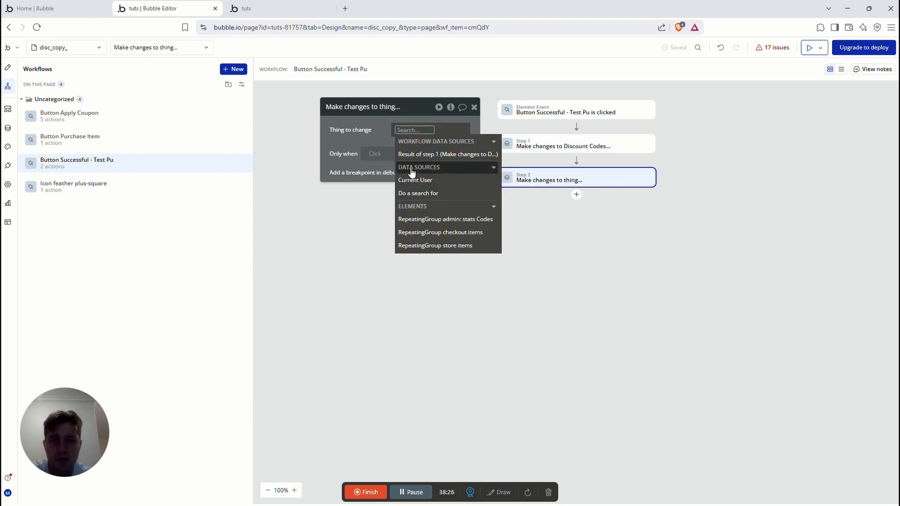
pyautogui.click(416, 179)
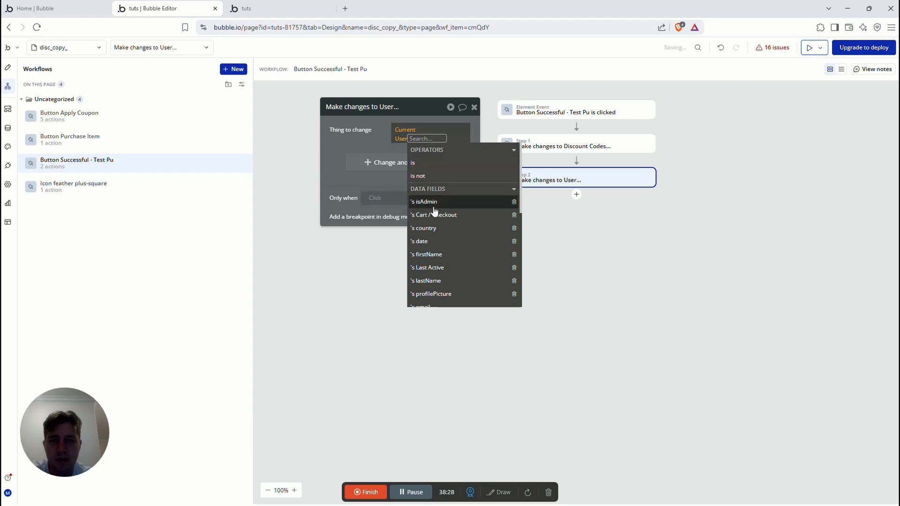
pyautogui.click(433, 213)
pyautogui.click(346, 132)
# - Add Coupon Code with an empty value and Discount Amount = 0 to the Cart / Checkout action's changed fields
pyautogui.click(374, 165)
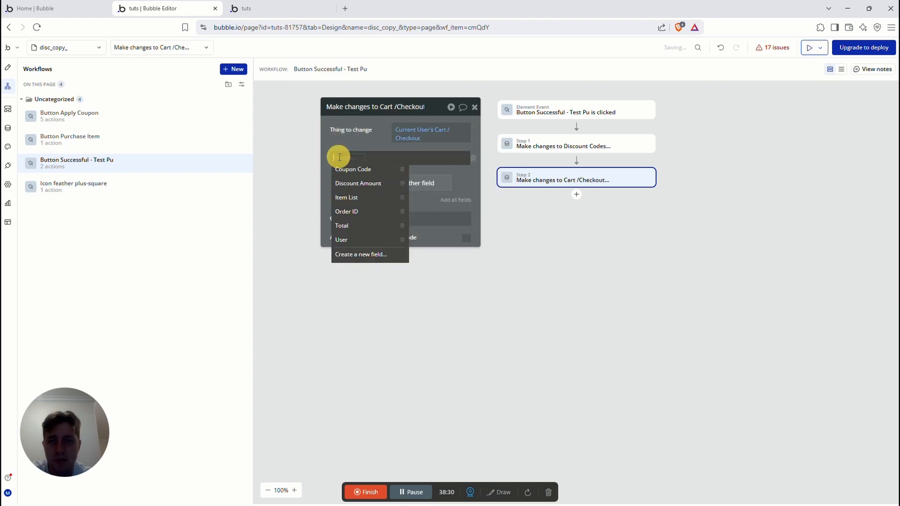
pyautogui.click(357, 171)
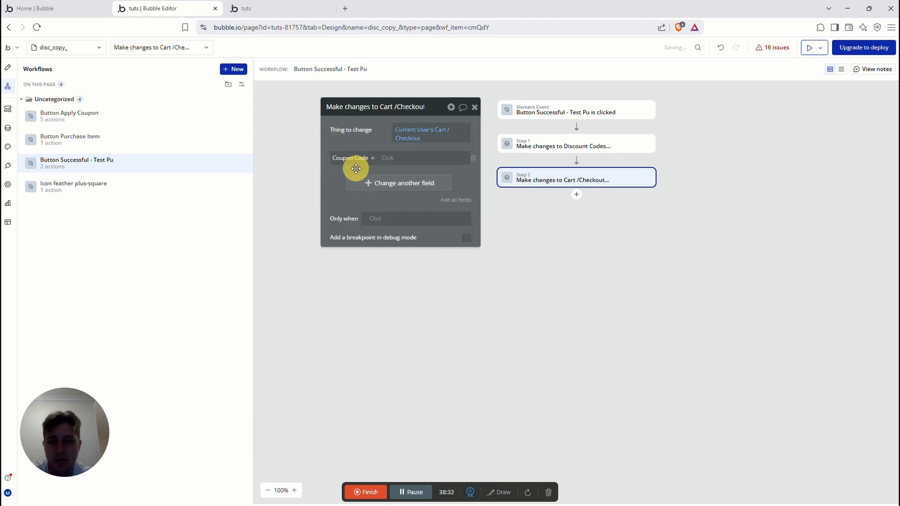
pyautogui.click(382, 159)
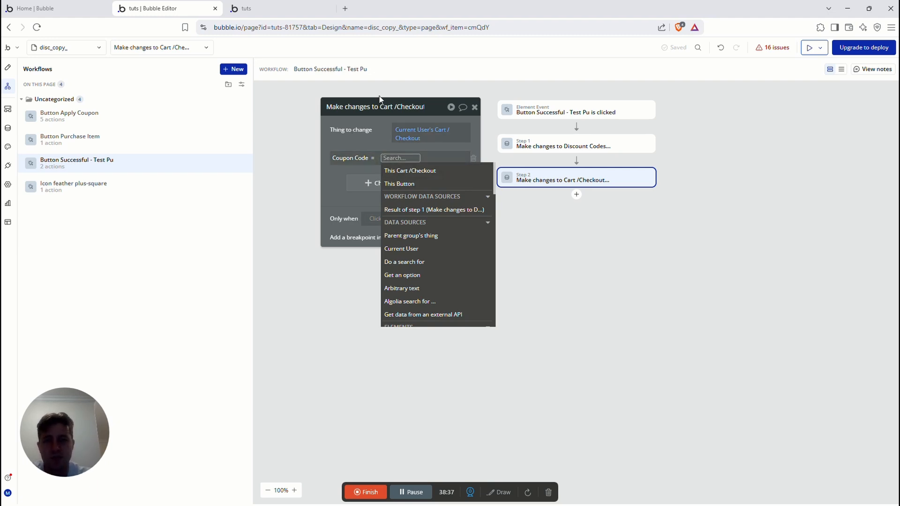
pyautogui.click(372, 137)
pyautogui.click(374, 182)
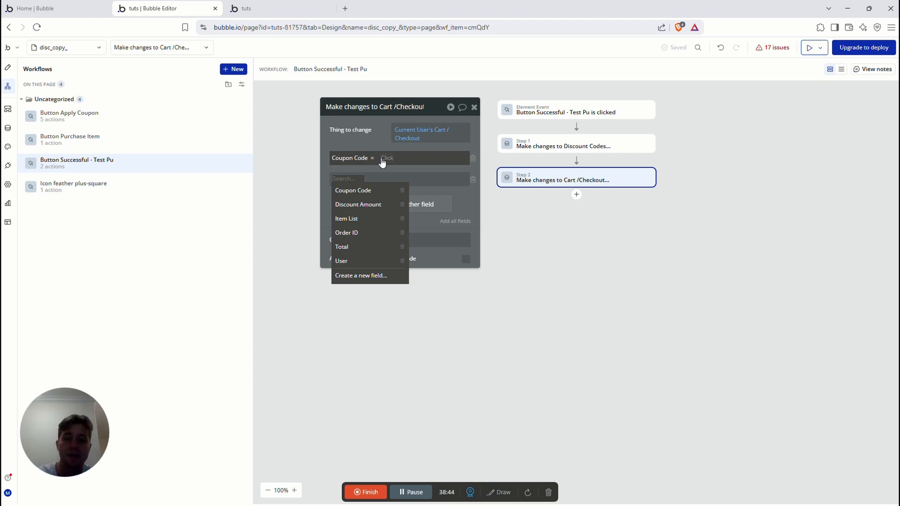
pyautogui.click(358, 205)
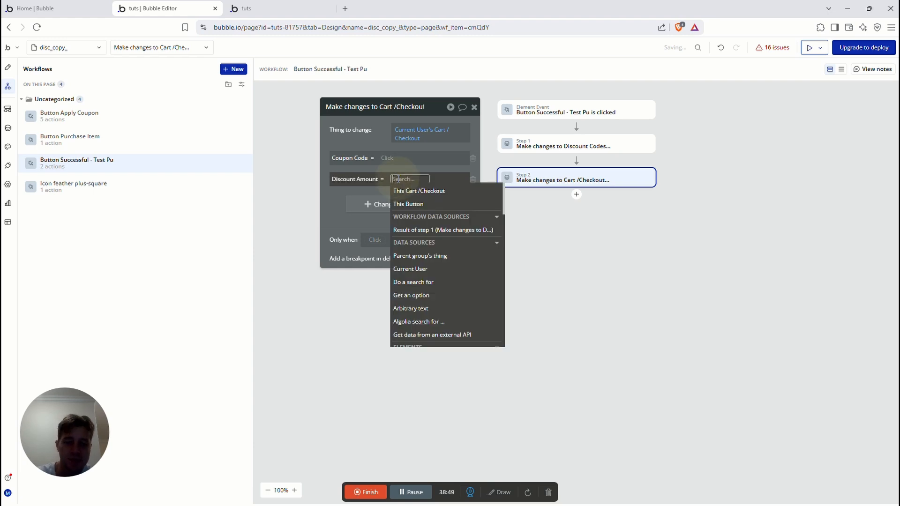
pyautogui.write('0')
# - Add an Item List change to the cart action that uses remove list with This Cart /Checkout's Item List
pyautogui.click(350, 200)
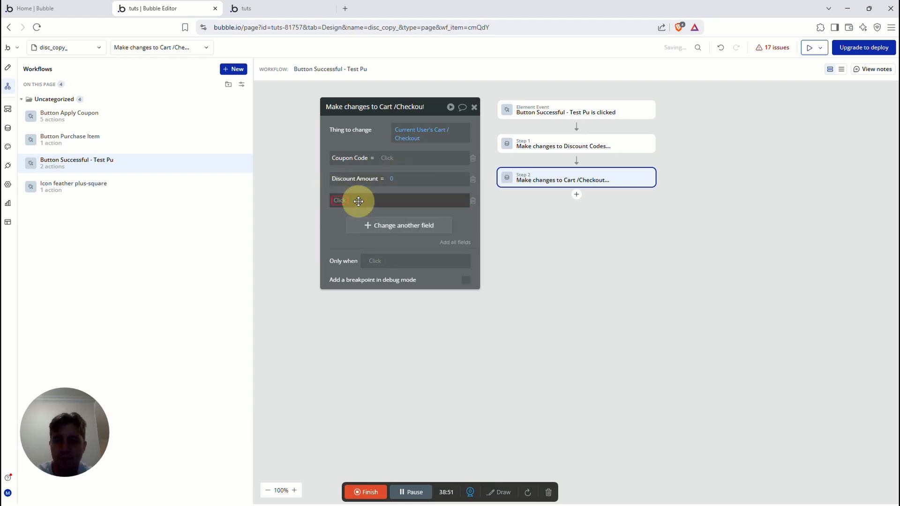
pyautogui.click(352, 240)
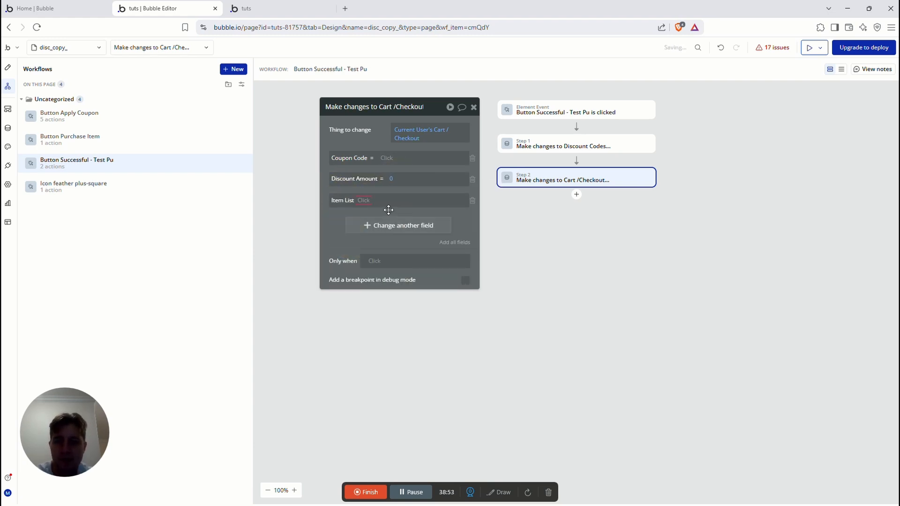
pyautogui.click(368, 200)
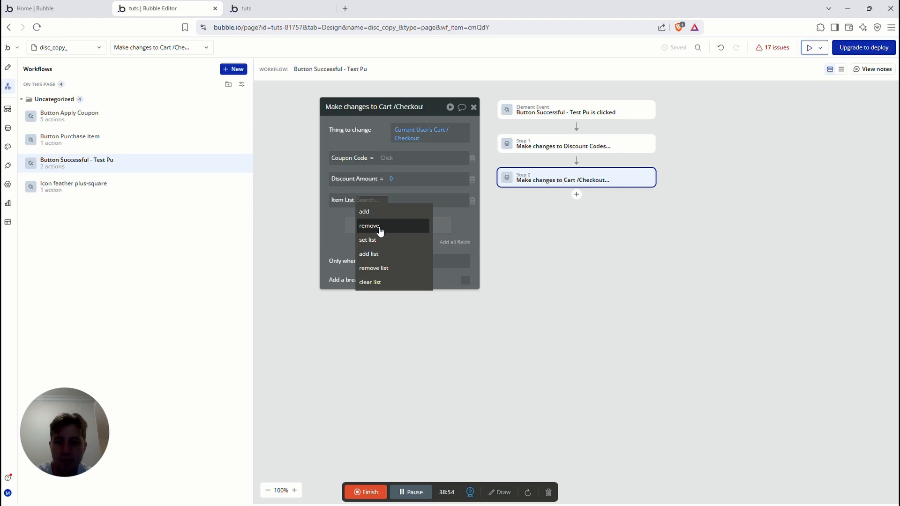
pyautogui.click(373, 268)
pyautogui.click(394, 201)
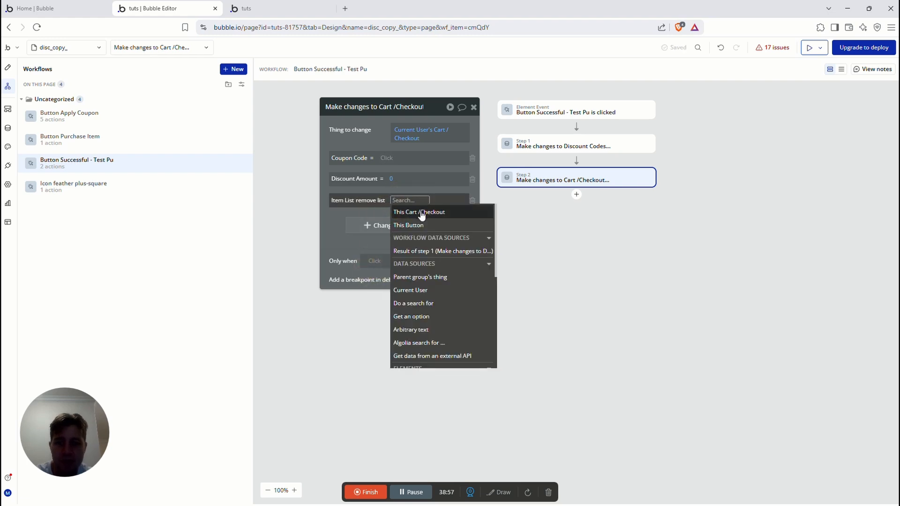
pyautogui.click(402, 212)
pyautogui.click(390, 298)
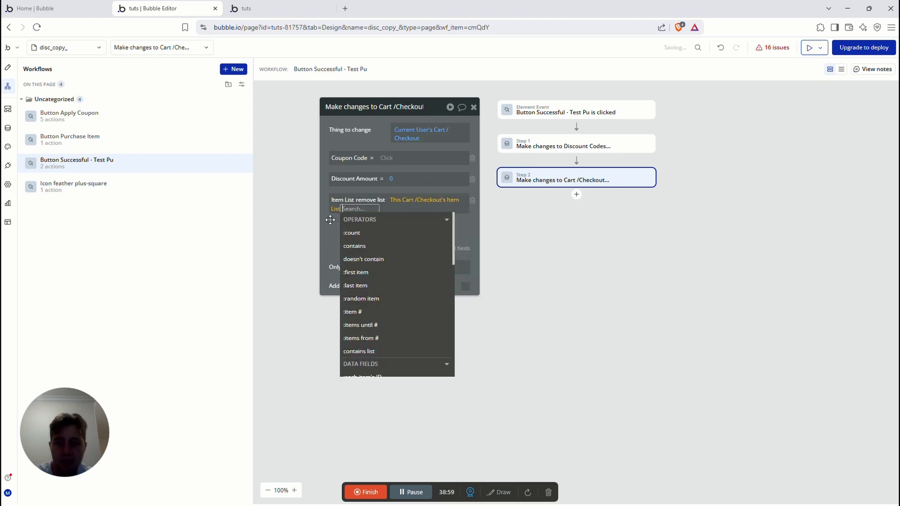
pyautogui.click(334, 224)
# - Add the Total field to the cart action and set it to 0
pyautogui.click(381, 234)
pyautogui.click(339, 229)
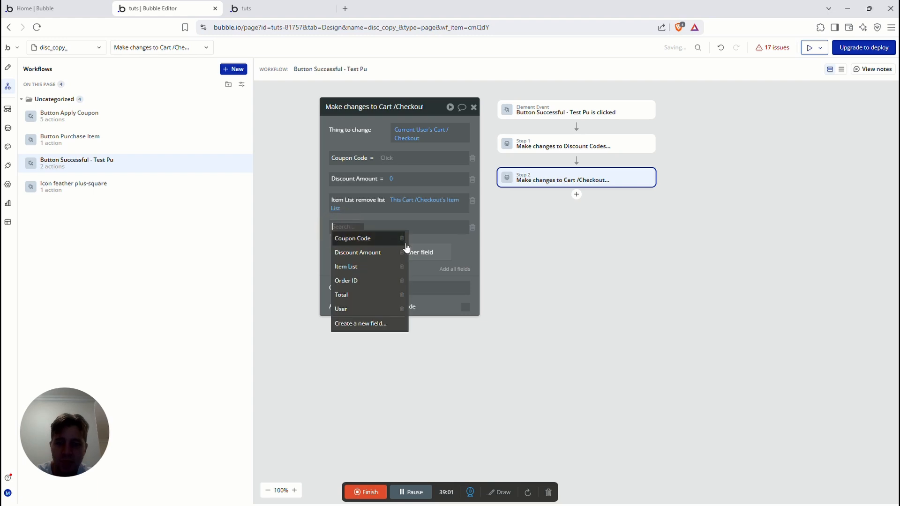
pyautogui.click(351, 294)
pyautogui.click(364, 225)
pyautogui.write('0')
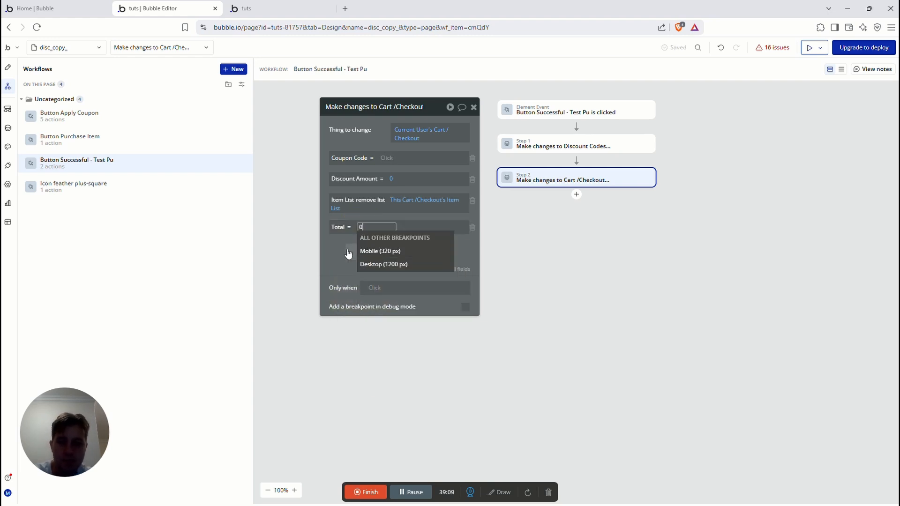
pyautogui.click(335, 244)
pyautogui.click(361, 255)
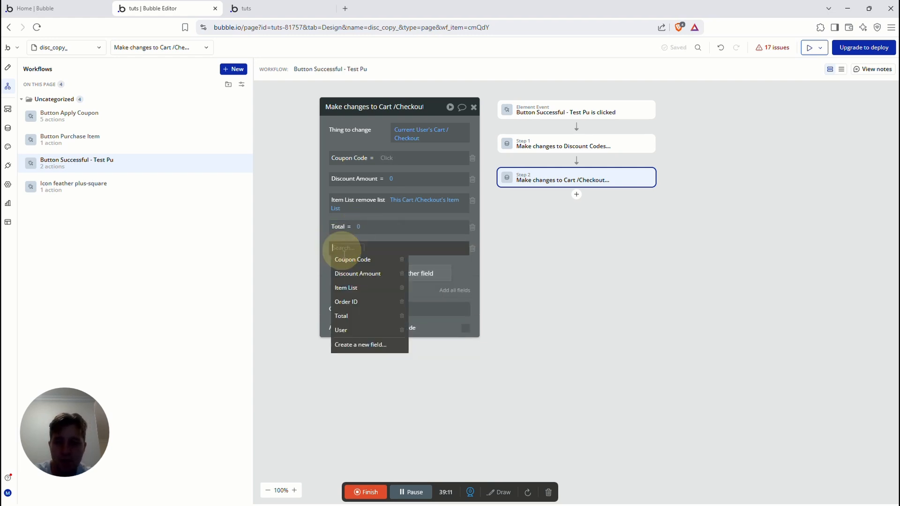
pyautogui.click(447, 262)
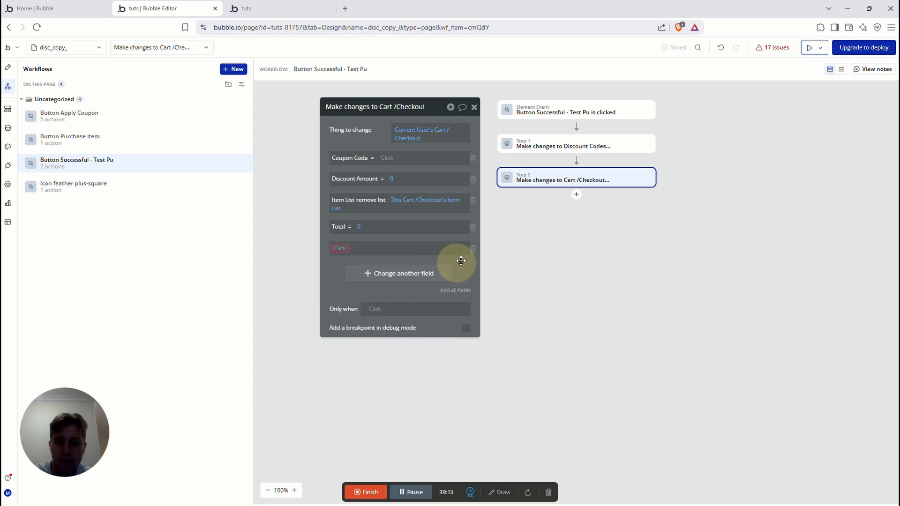
pyautogui.click(472, 249)
# - Set the Coupon Code field in the Cart /Checkout change action to 0
pyautogui.click(391, 152)
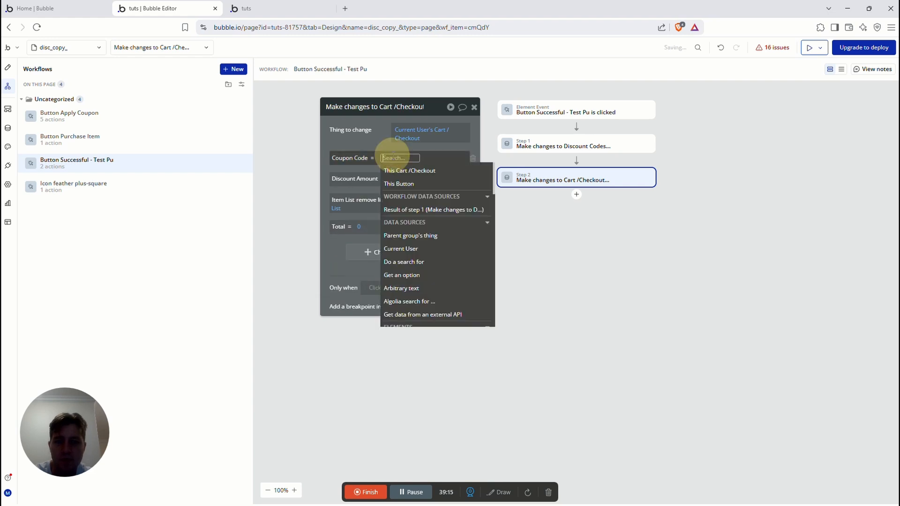
pyautogui.write('0')
pyautogui.moveTo(370, 145); pyautogui.dragTo(371, 145)
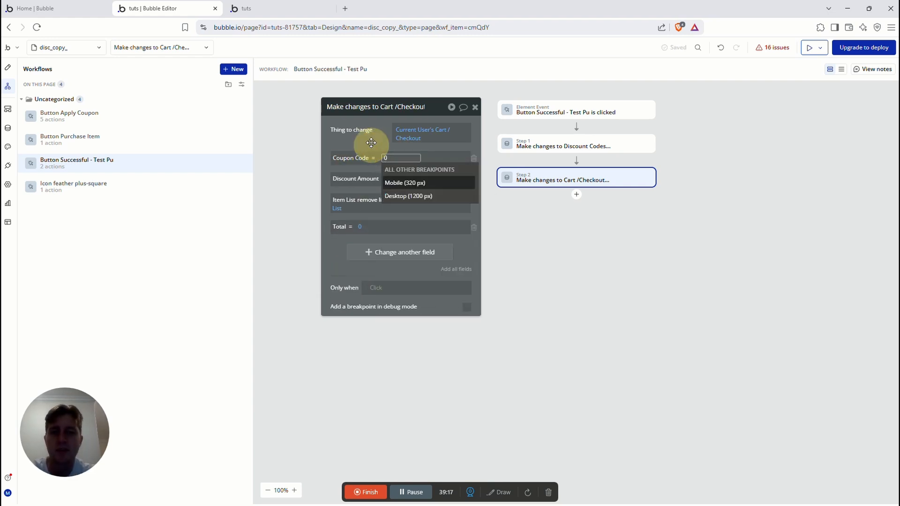
pyautogui.press('BackSpace')
pyautogui.click(379, 159)
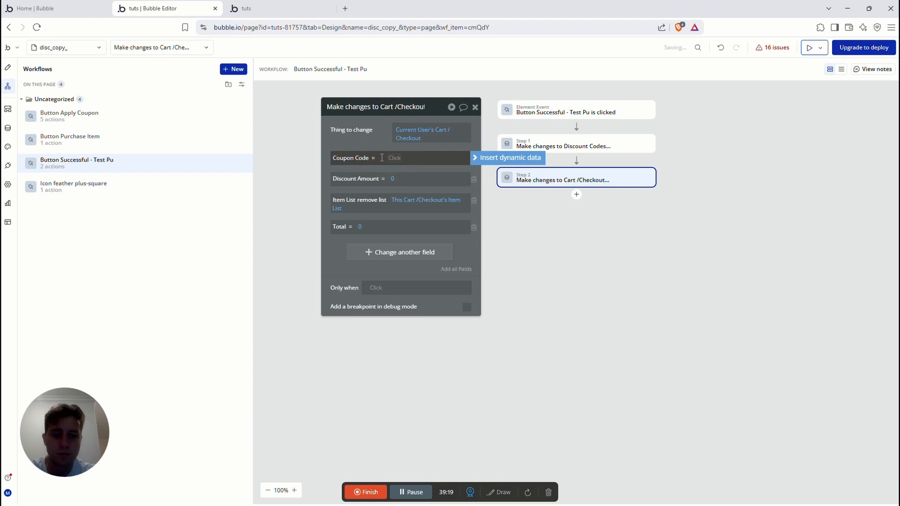
pyautogui.write('0')
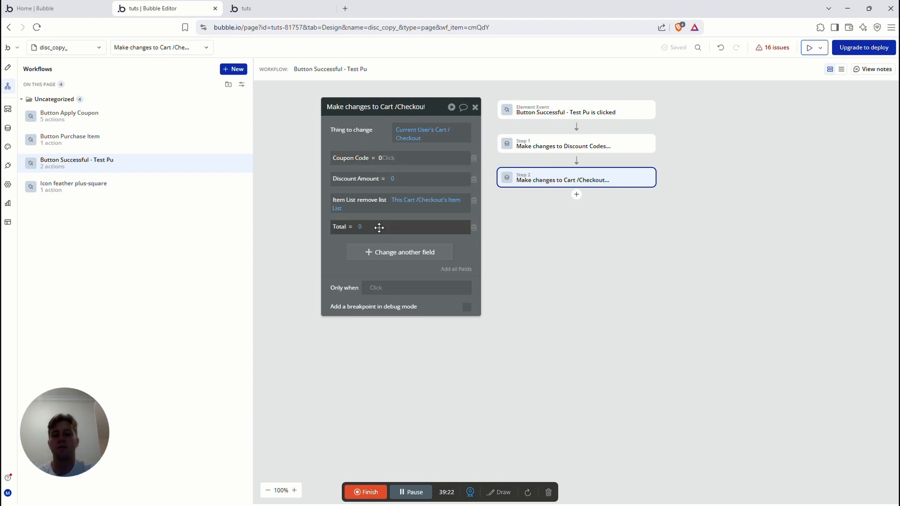
# - Switch to the running app preview and reload the page to get its latest version
pyautogui.click(280, 8)
pyautogui.click(606, 275)
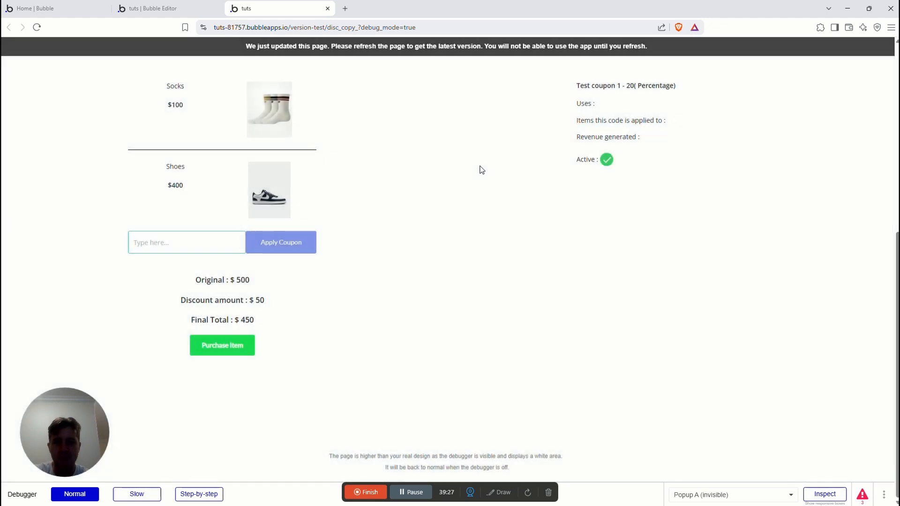
pyautogui.click(37, 27)
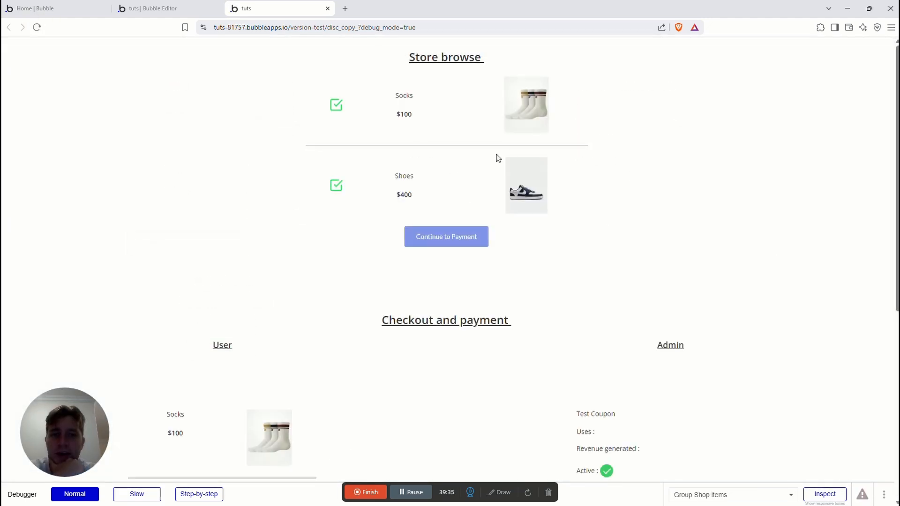
# - Review the selected store items, the item prices in the user's cart, and the original, discount and final totals
pyautogui.moveTo(325, 64); pyautogui.dragTo(607, 191)
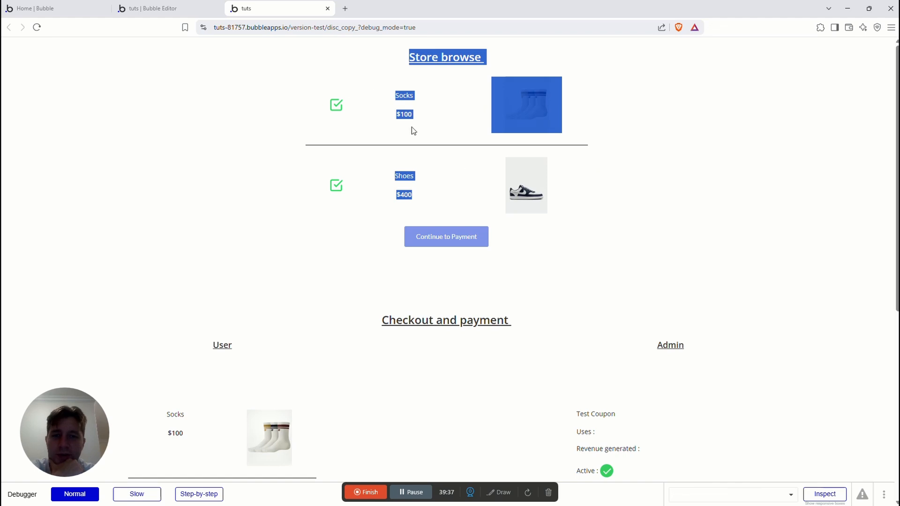
pyautogui.scroll(-4, 386, 183)
pyautogui.moveTo(205, 150); pyautogui.dragTo(267, 161)
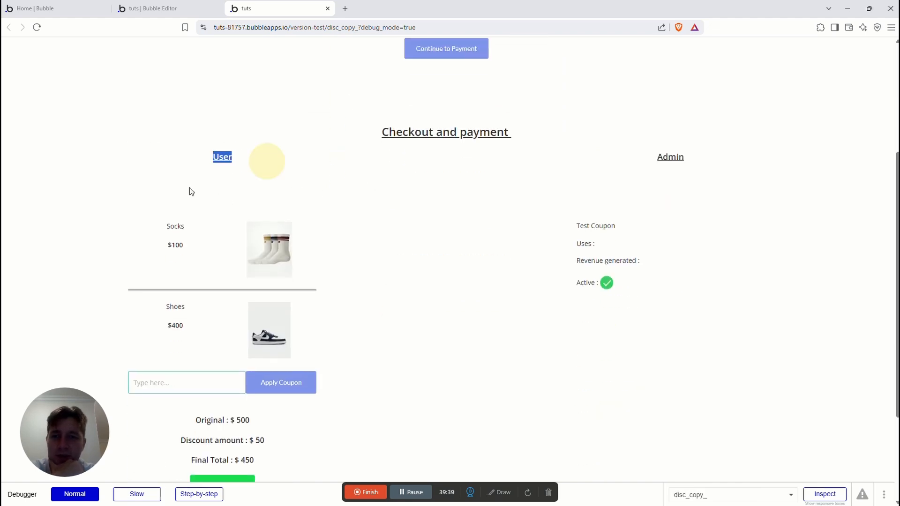
pyautogui.scroll(-2, 116, 219)
pyautogui.moveTo(161, 124); pyautogui.dragTo(241, 247)
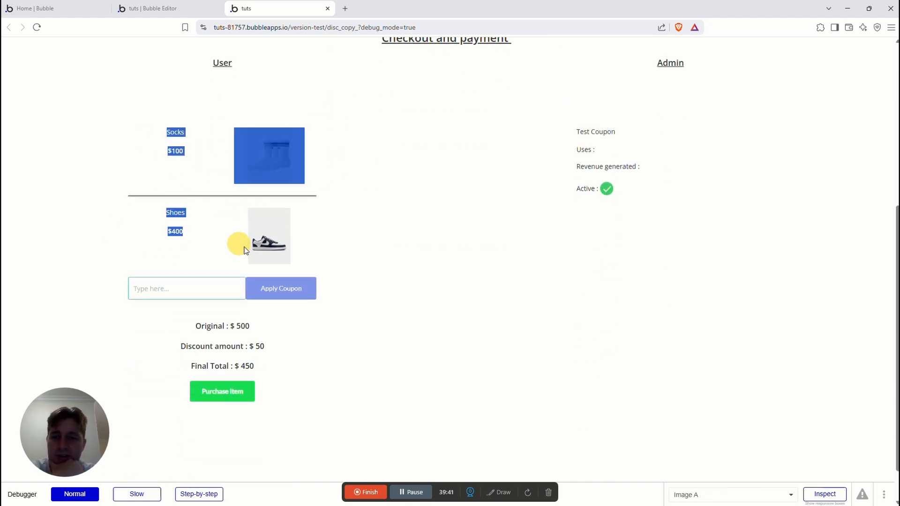
pyautogui.click(170, 150)
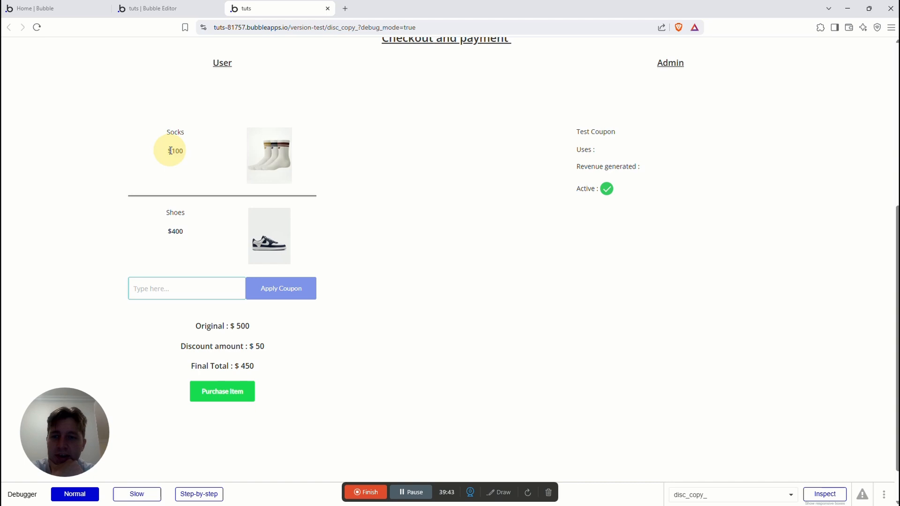
pyautogui.doubleClick(180, 232)
pyautogui.scroll(-1, 230, 256)
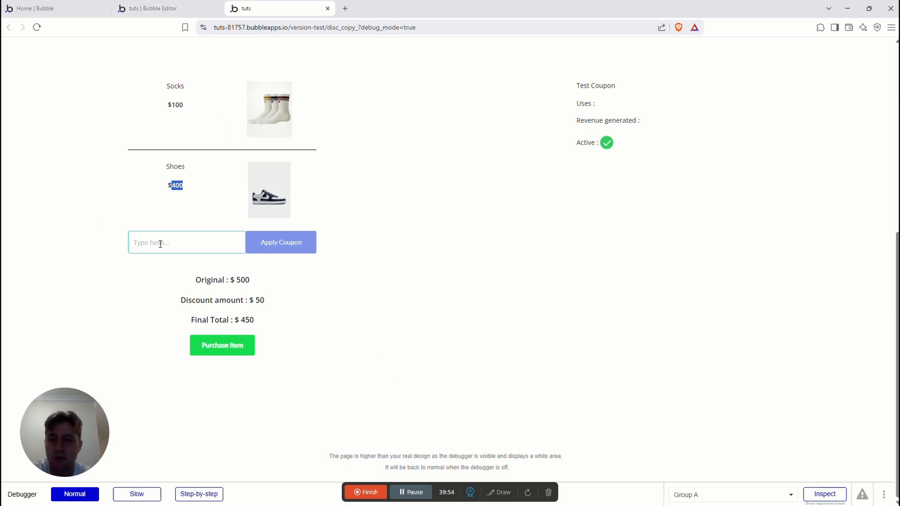
pyautogui.moveTo(254, 285); pyautogui.dragTo(280, 305)
pyautogui.click(240, 285)
pyautogui.click(277, 317)
pyautogui.doubleClick(250, 320)
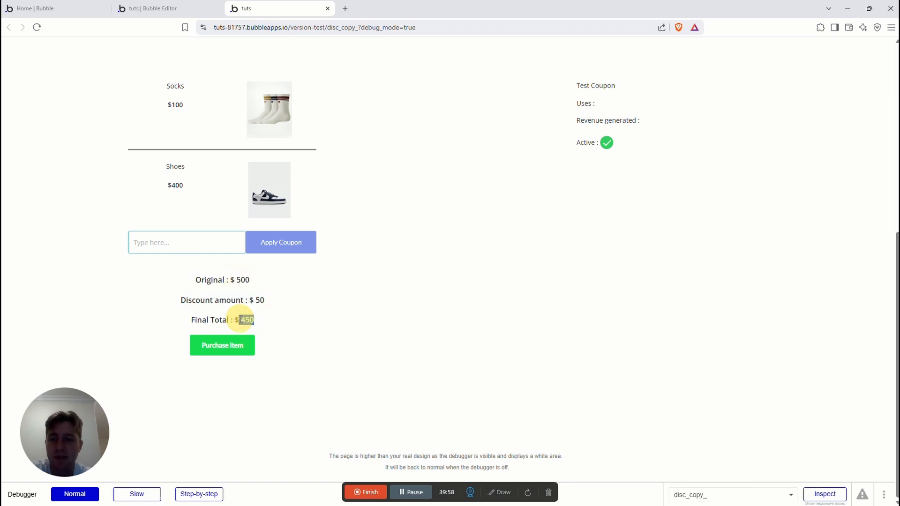
# - Run a successful test purchase of the cart through the payment popup and close the popup
pyautogui.click(222, 347)
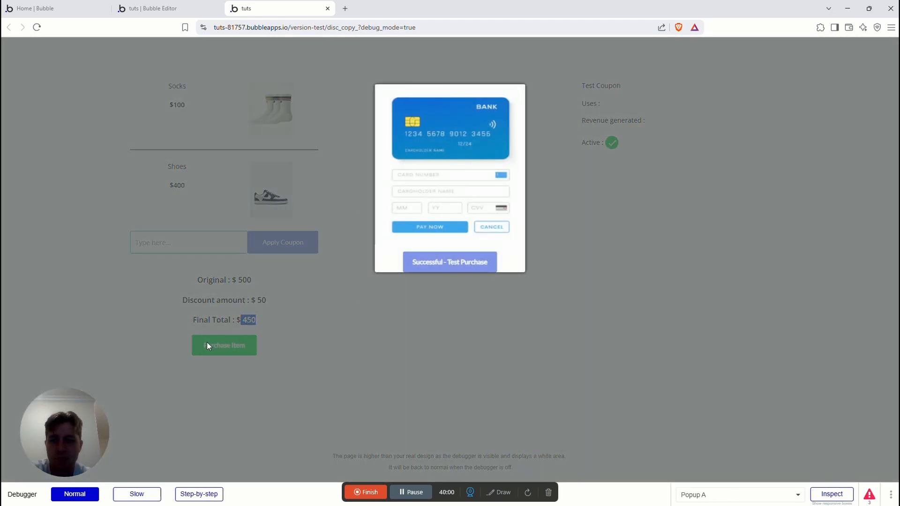
pyautogui.click(439, 269)
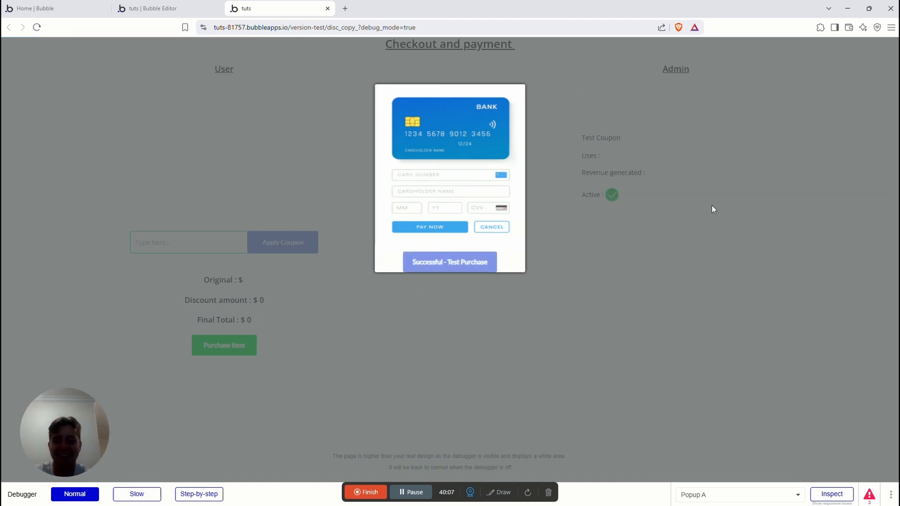
pyautogui.click(476, 337)
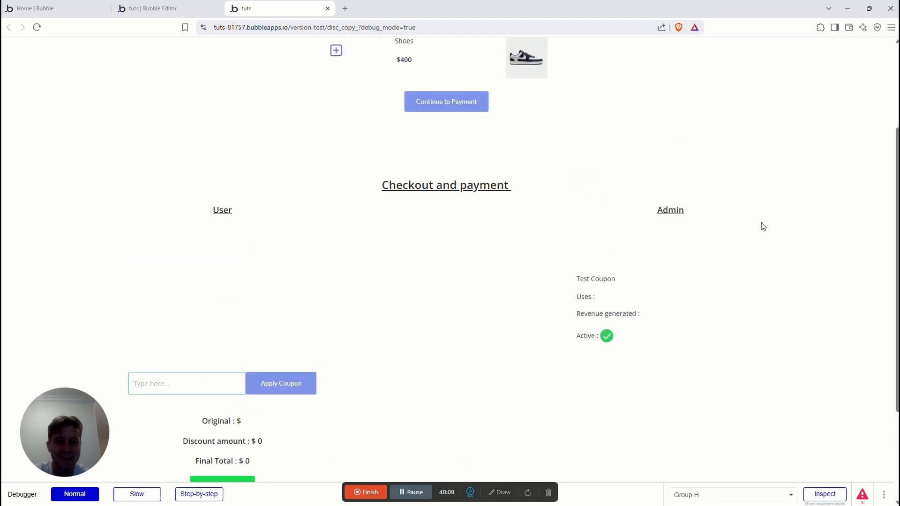
# - Check Test Coupon's Uses and Revenue generated values in the Admin section after the purchase
pyautogui.moveTo(570, 197); pyautogui.dragTo(760, 380)
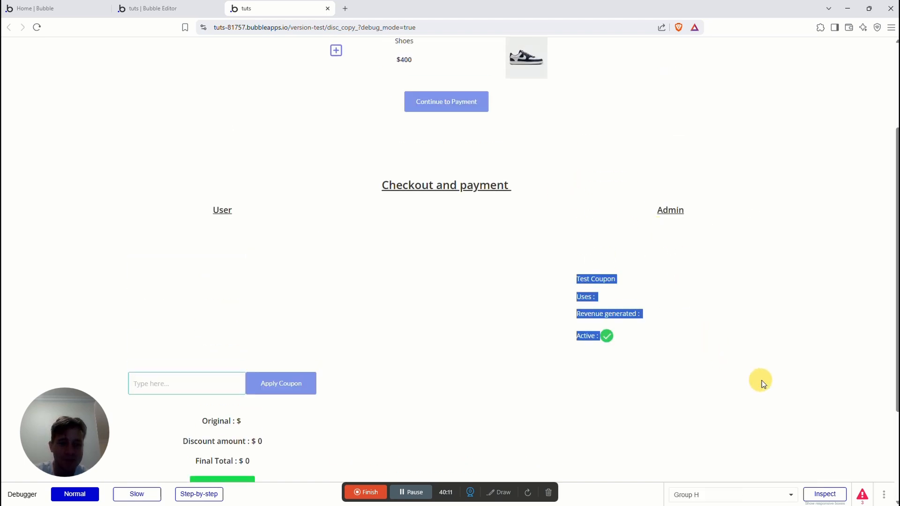
pyautogui.click(772, 374)
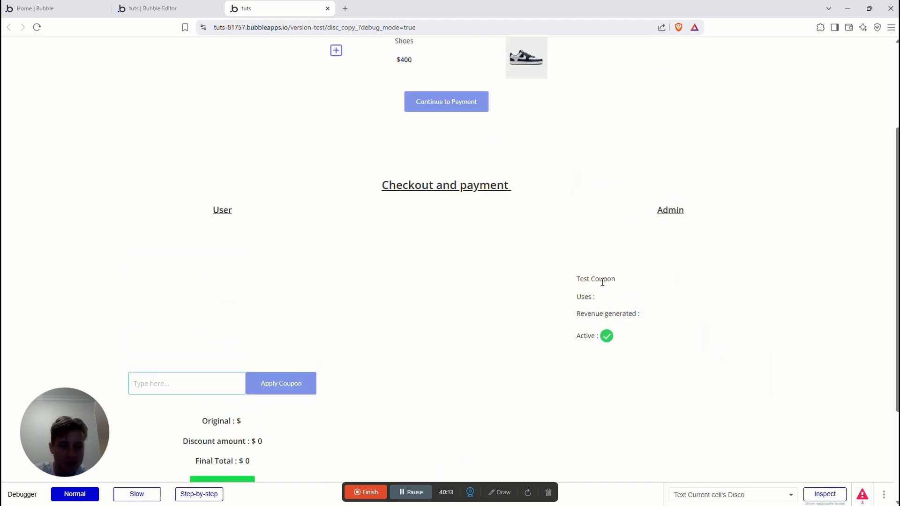
pyautogui.moveTo(580, 278); pyautogui.dragTo(647, 325)
pyautogui.click(669, 333)
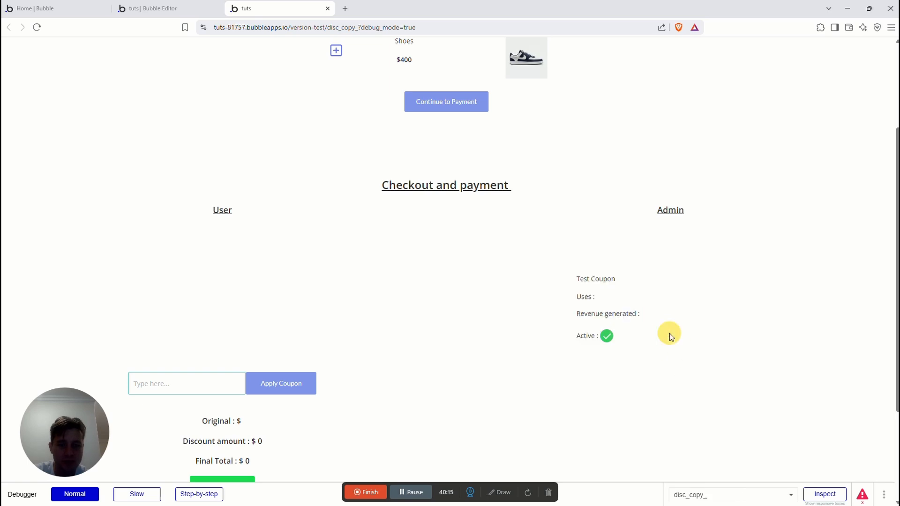
# - Return to the editor's page design and open the Admin section's Uses text to check its dynamic expression
pyautogui.click(160, 8)
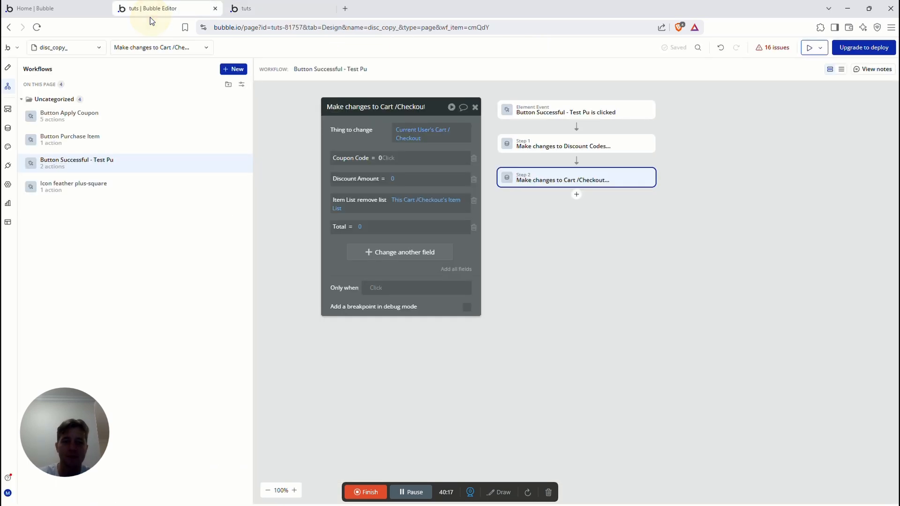
pyautogui.click(8, 67)
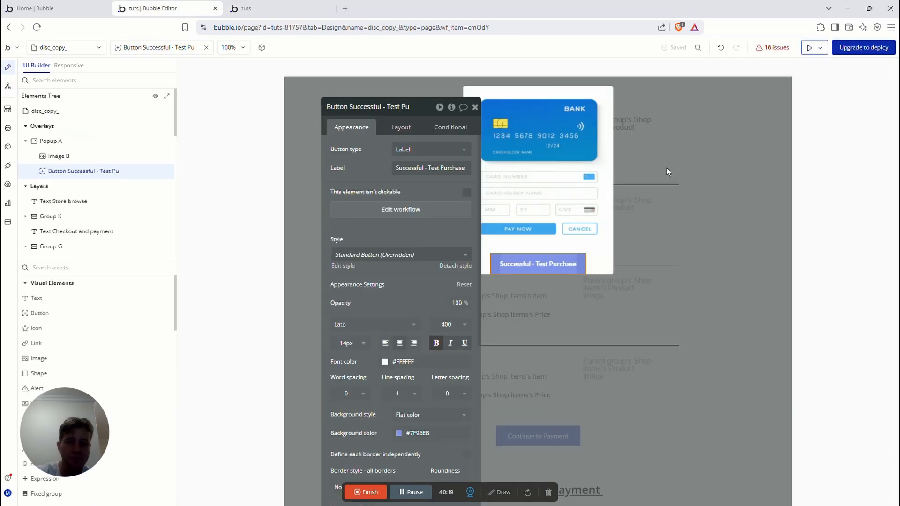
pyautogui.scroll(-7, 658, 243)
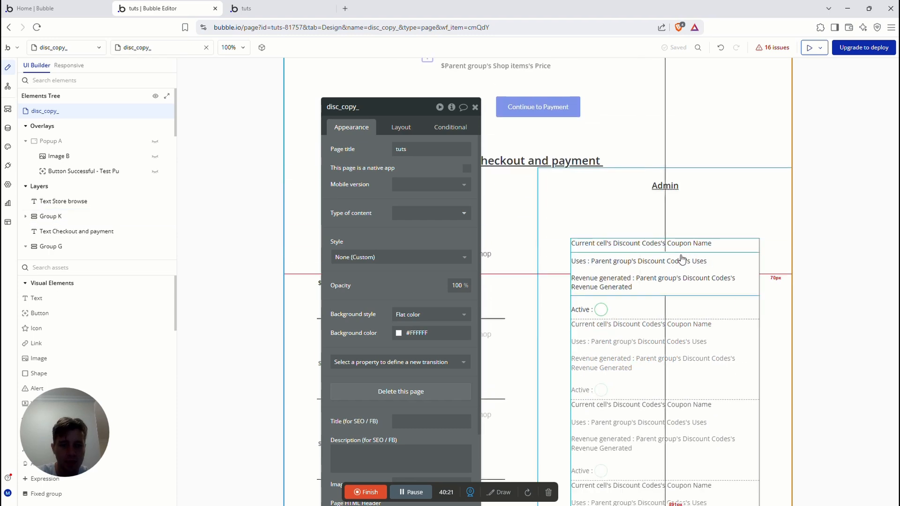
pyautogui.click(669, 260)
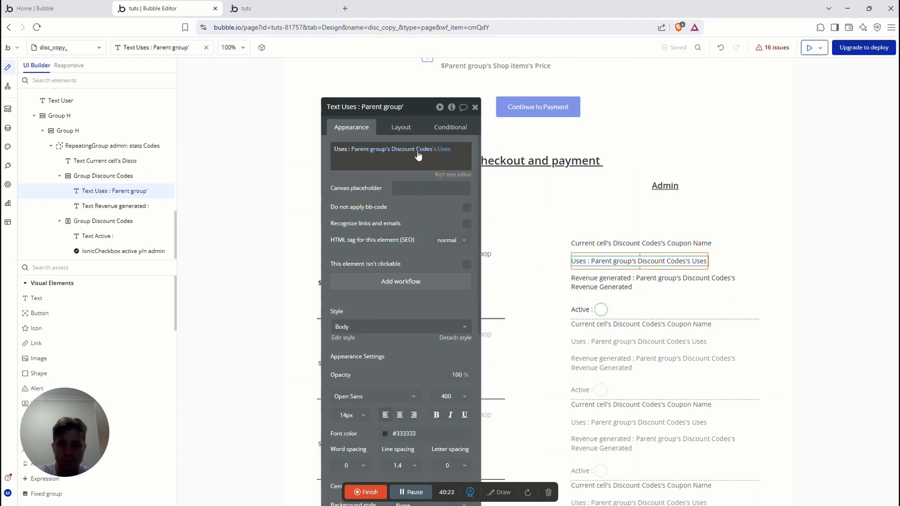
# - Inspect the Admin coupon's discount code group in the preview's debugger and evaluate its data source, Current cell's Discount Codes
pyautogui.click(281, 8)
pyautogui.click(818, 495)
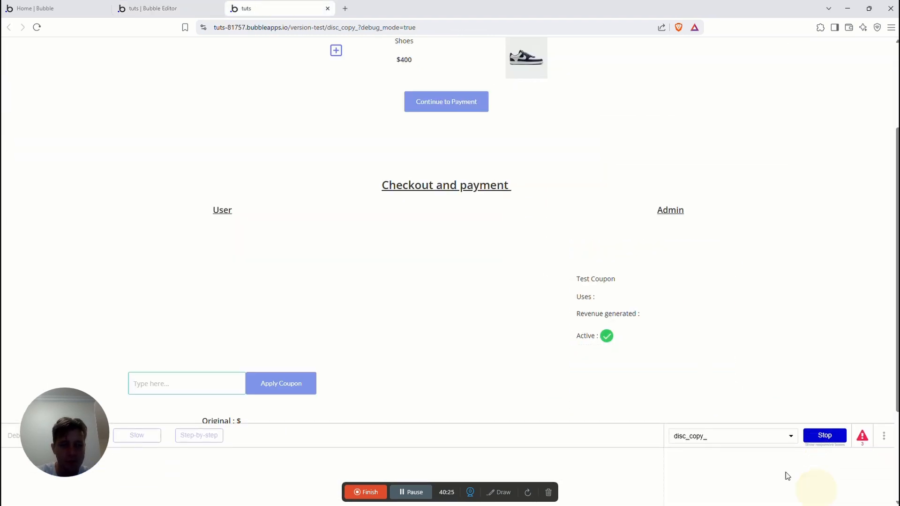
pyautogui.click(611, 297)
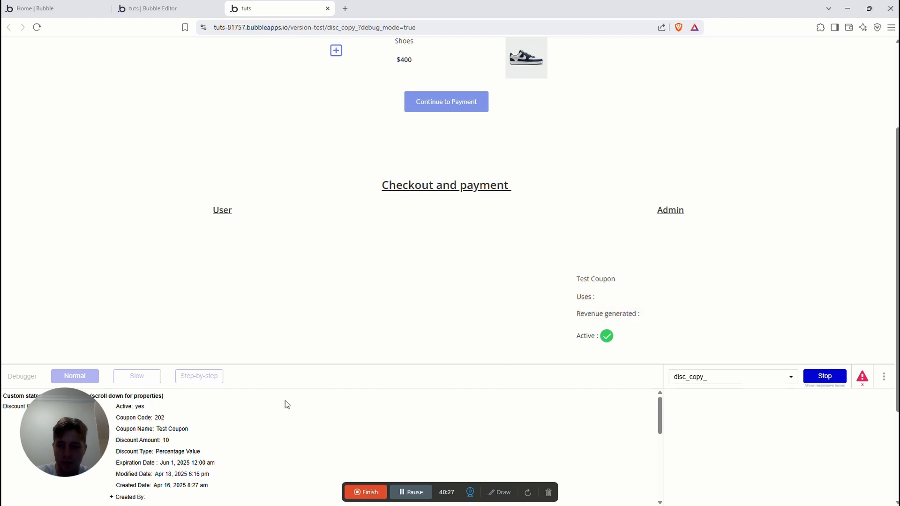
pyautogui.scroll(-10, 283, 424)
pyautogui.scroll(1, 370, 402)
pyautogui.click(370, 435)
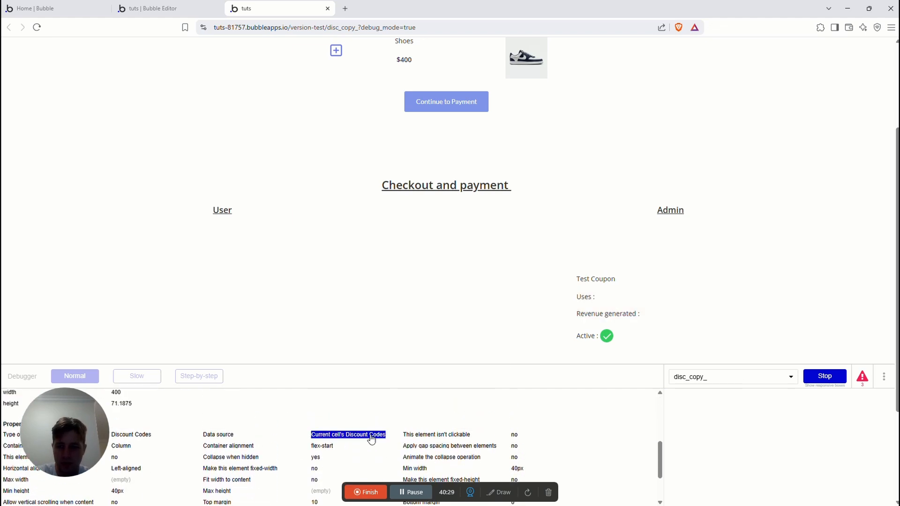
pyautogui.tripleClick(693, 409)
pyautogui.click(693, 407)
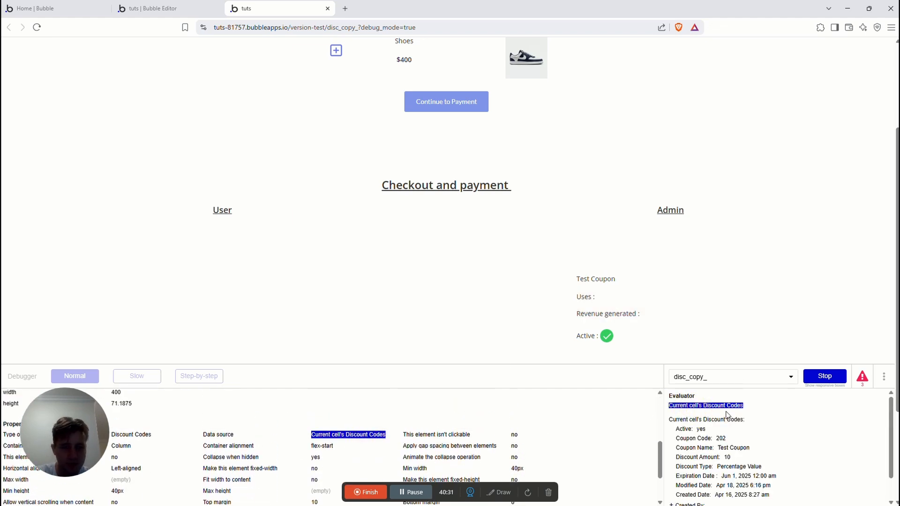
# - Inspect the group around the Revenue generated text and evaluate its discount code data source again
pyautogui.scroll(-1, 731, 436)
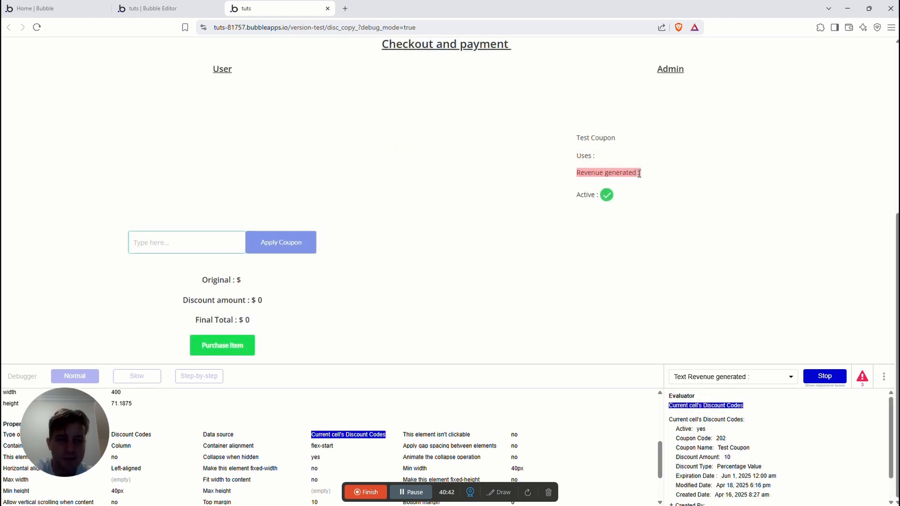
pyautogui.click(637, 173)
pyautogui.click(645, 172)
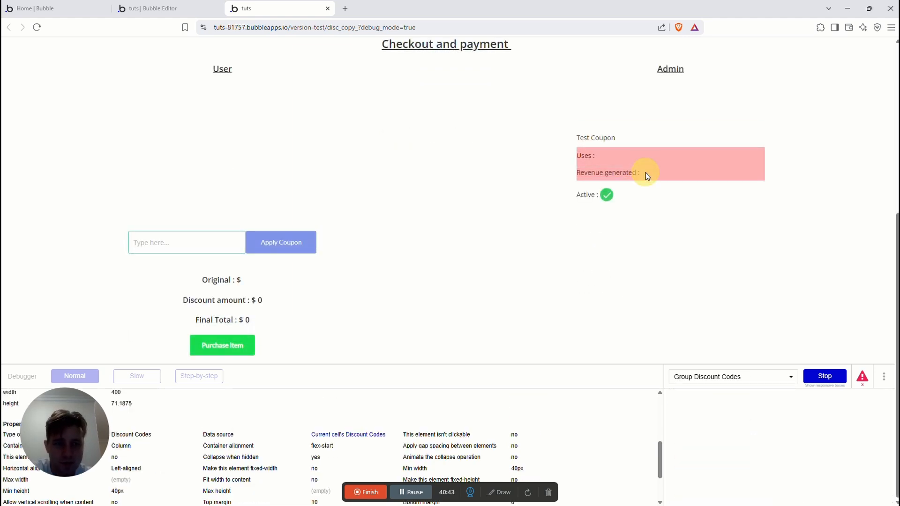
pyautogui.click(344, 434)
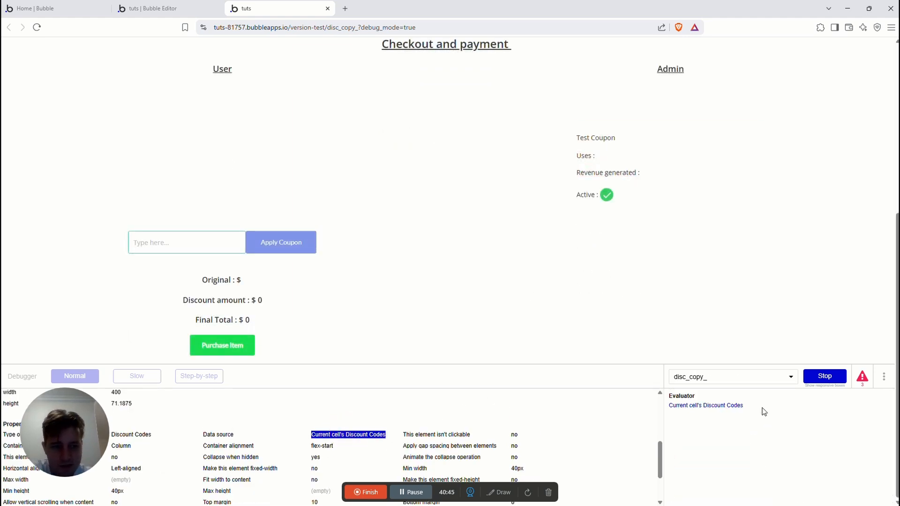
pyautogui.click(731, 407)
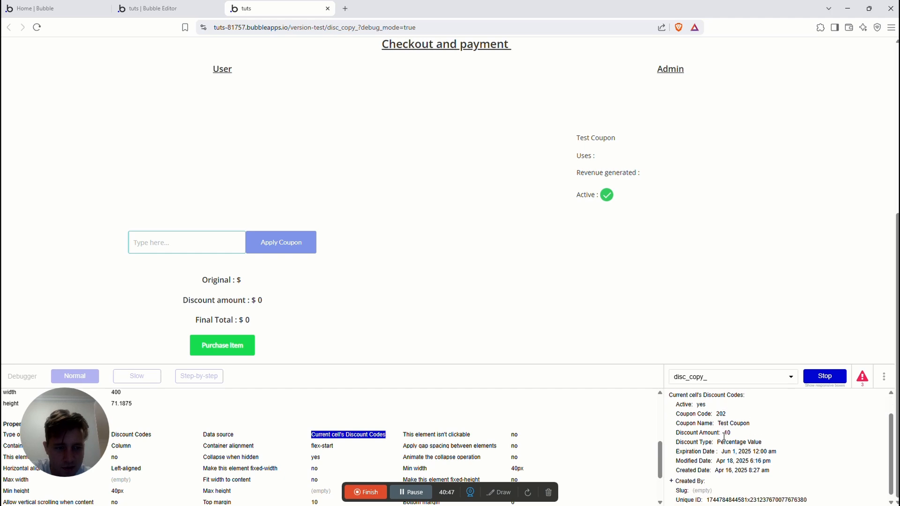
# - Return to the Bubble editor and open the app data for All Discount Codes to check the Test Coupon entry
pyautogui.click(155, 4)
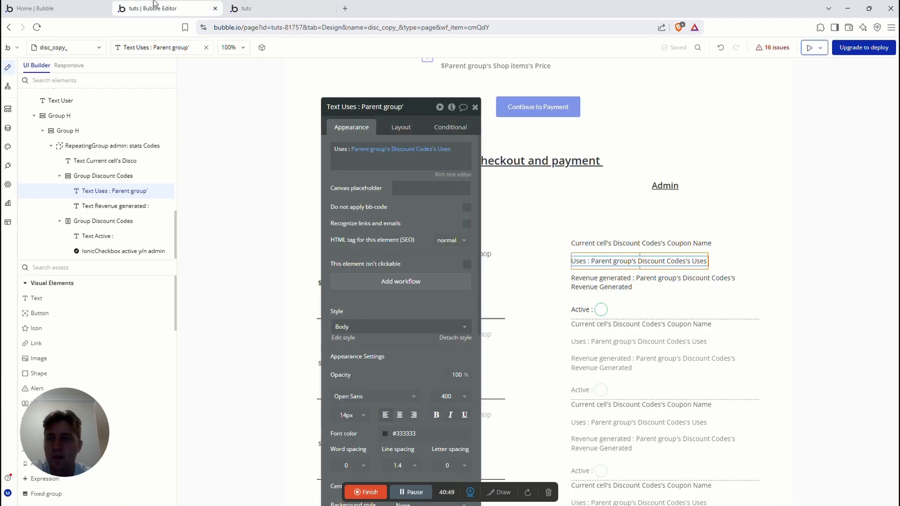
pyautogui.scroll(3, 117, 178)
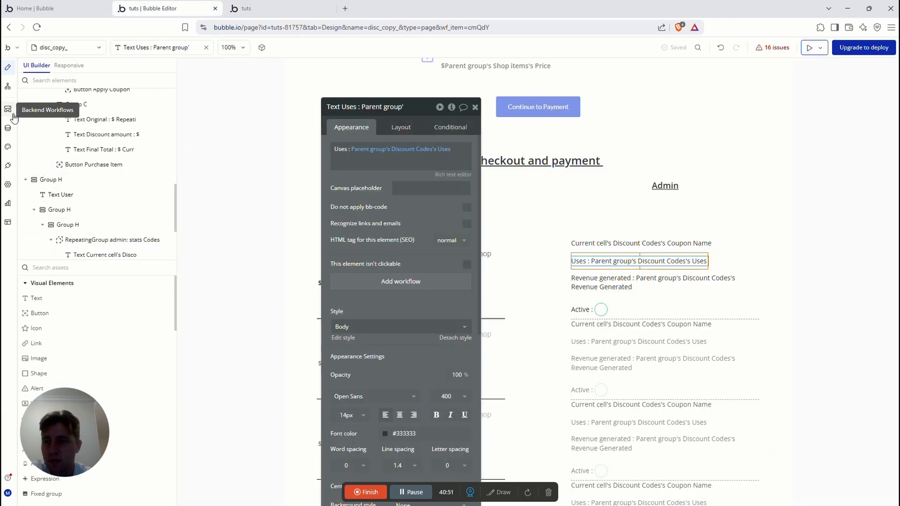
pyautogui.click(7, 130)
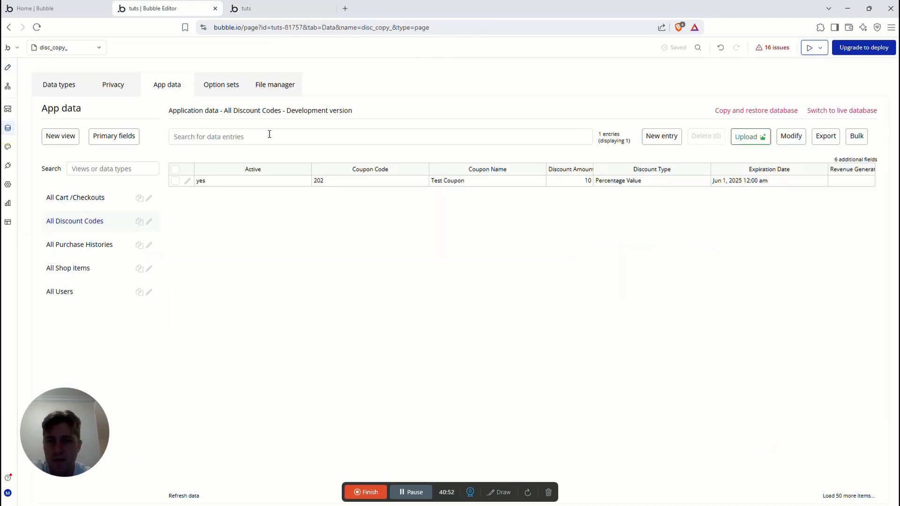
# - Inspect the Test Coupon entry's Revenue Generated and Uses fields, close it unchanged, and view the All Cart /Checkouts entries
pyautogui.click(187, 181)
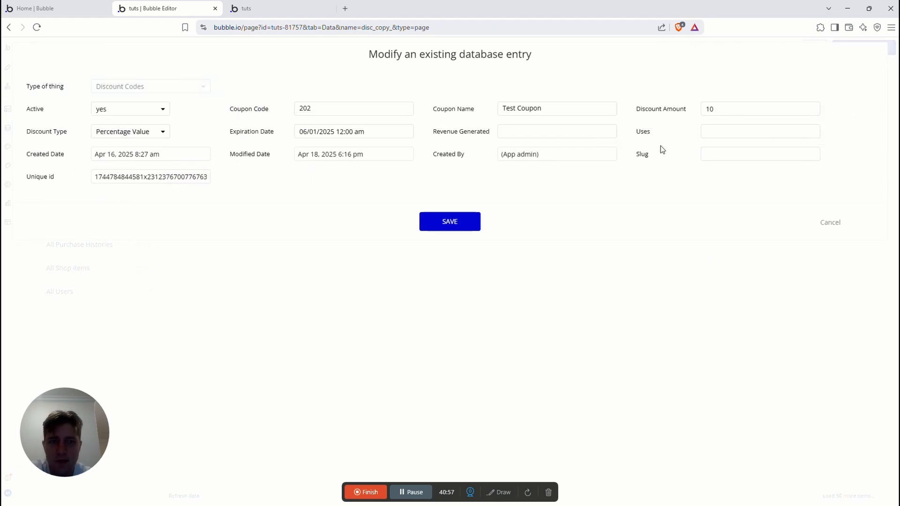
pyautogui.click(831, 223)
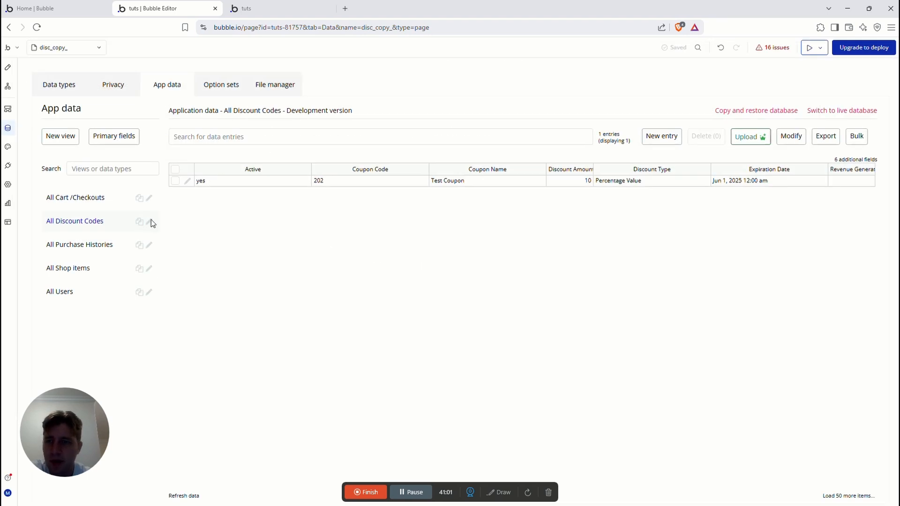
pyautogui.click(78, 202)
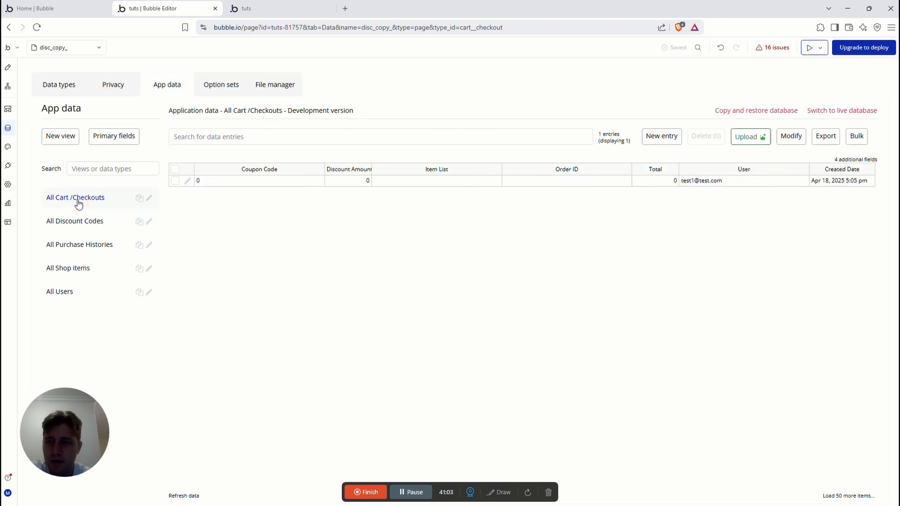
# - Review the field definitions and privacy rules of the Discount Codes data type
pyautogui.click(46, 230)
pyautogui.click(70, 83)
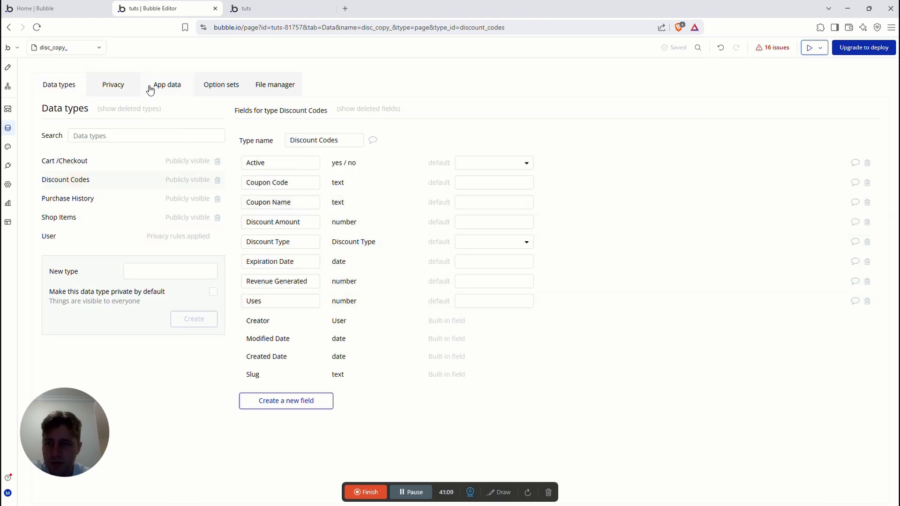
pyautogui.click(115, 87)
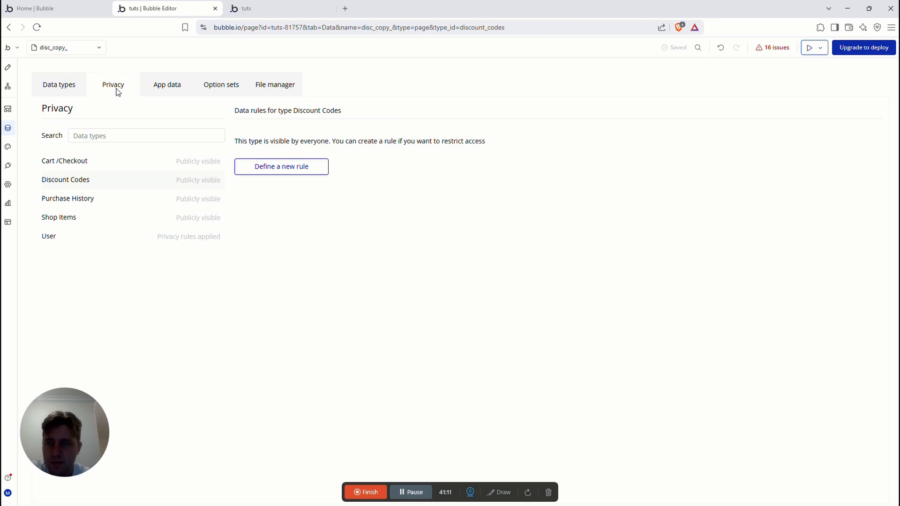
pyautogui.click(172, 85)
# - Switch to the preview and examine the Admin section's Test Coupon stats and the User section's checkout totals
pyautogui.hotkey('ctrl', 'Tab')
pyautogui.scroll(-3, 528, 398)
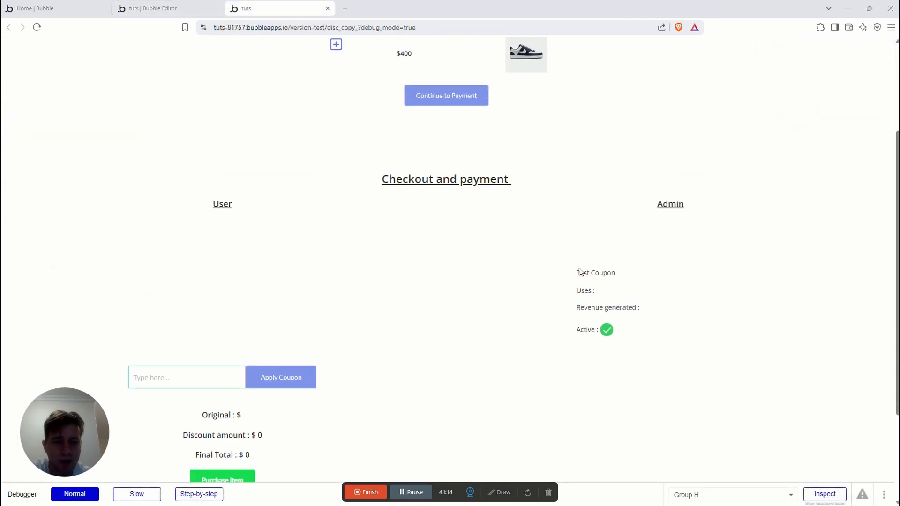
pyautogui.moveTo(578, 273); pyautogui.dragTo(676, 343)
pyautogui.click(643, 273)
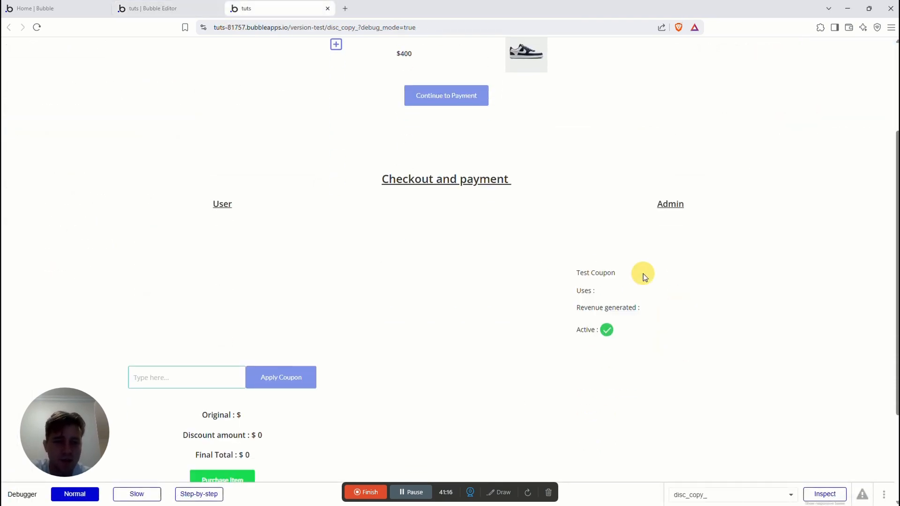
pyautogui.scroll(-3, 294, 376)
pyautogui.scroll(5, 294, 378)
pyautogui.scroll(-4, 178, 313)
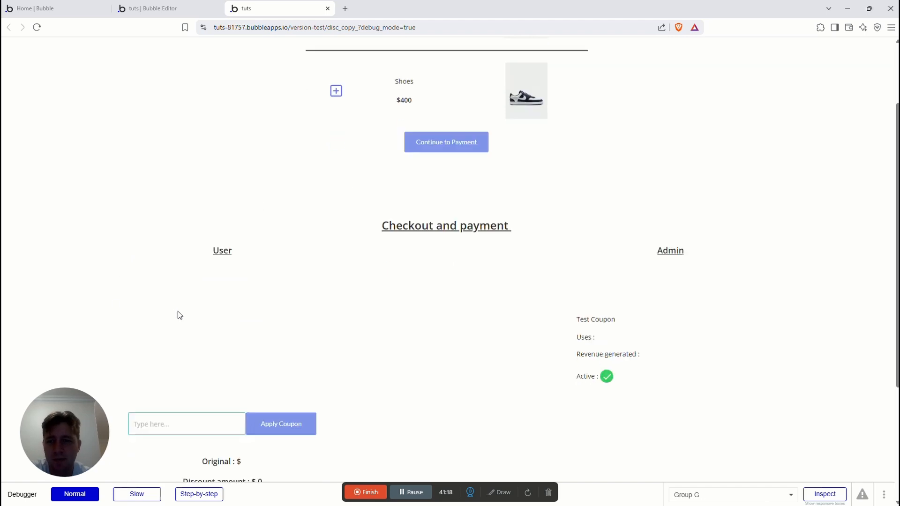
pyautogui.moveTo(235, 325); pyautogui.dragTo(311, 380)
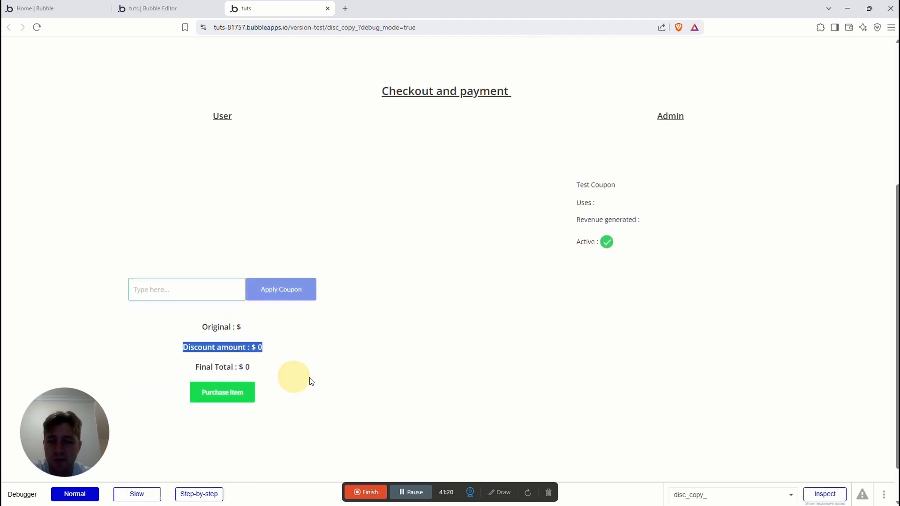
pyautogui.scroll(4, 439, 376)
# - Return to the editor's page design, reveal Popup A and open the workflow of its Successful - Test Purchase button
pyautogui.click(171, 8)
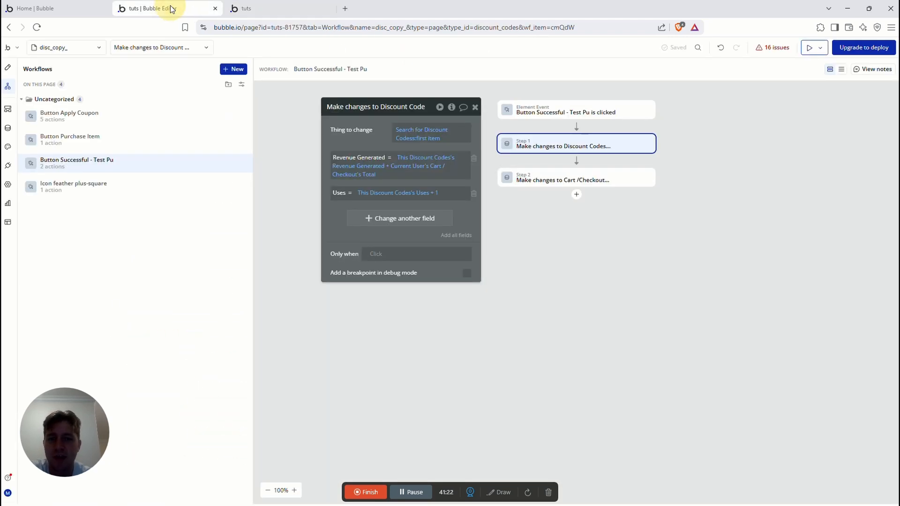
pyautogui.click(7, 67)
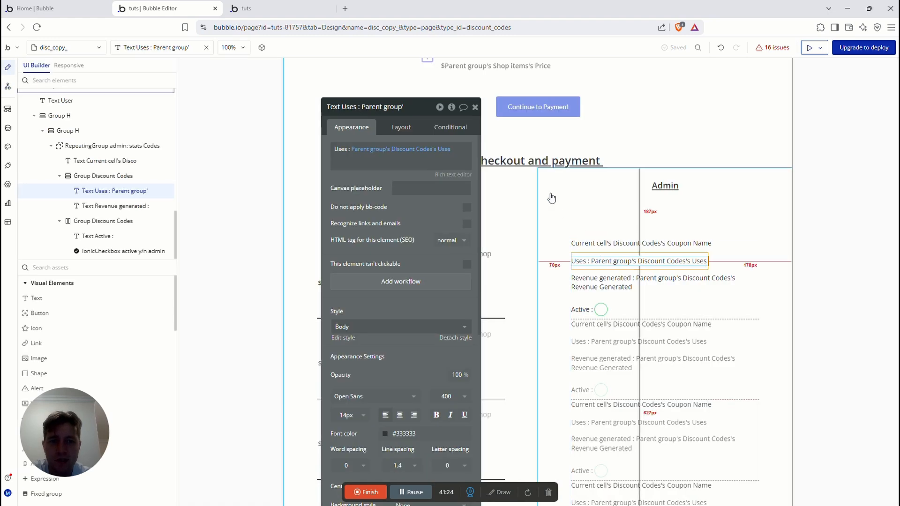
pyautogui.scroll(10, 126, 136)
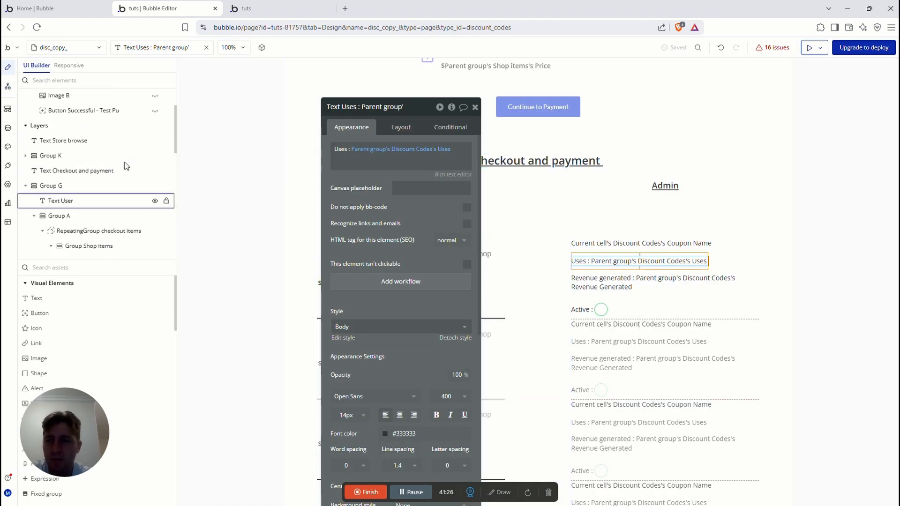
pyautogui.click(155, 141)
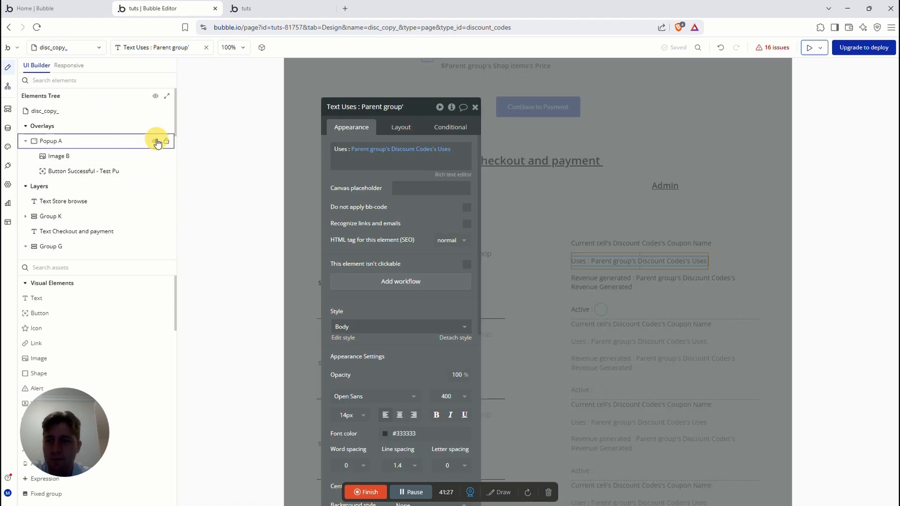
pyautogui.click(475, 106)
pyautogui.doubleClick(538, 263)
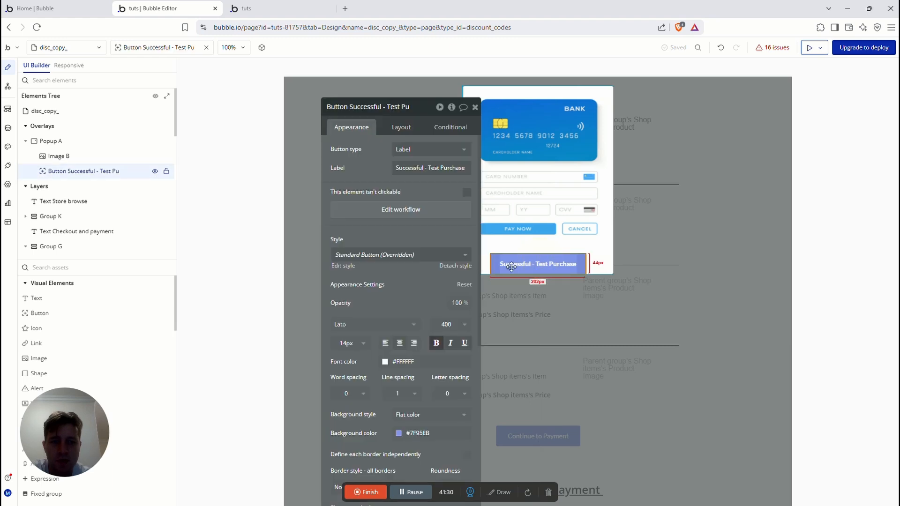
pyautogui.click(394, 210)
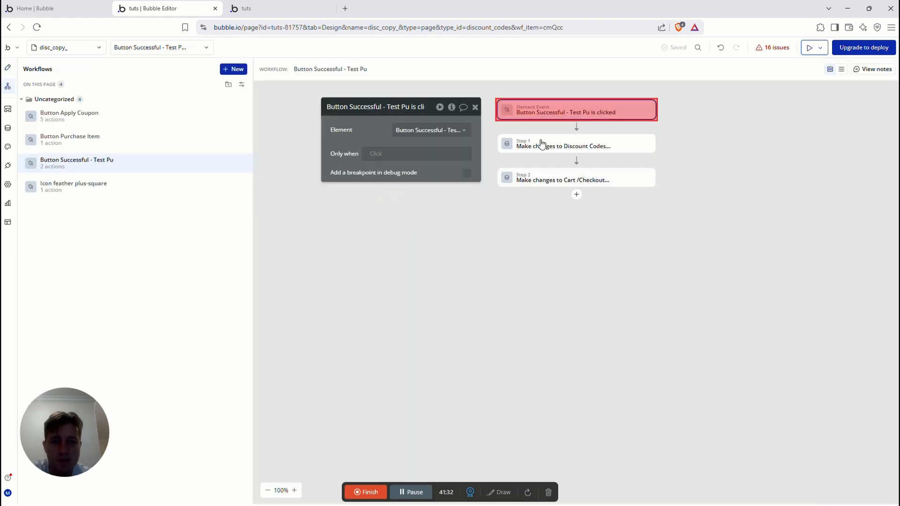
# - Add a Hide an element action at the end of the workflow and set its element to Popup A
pyautogui.click(576, 195)
pyautogui.write('hide')
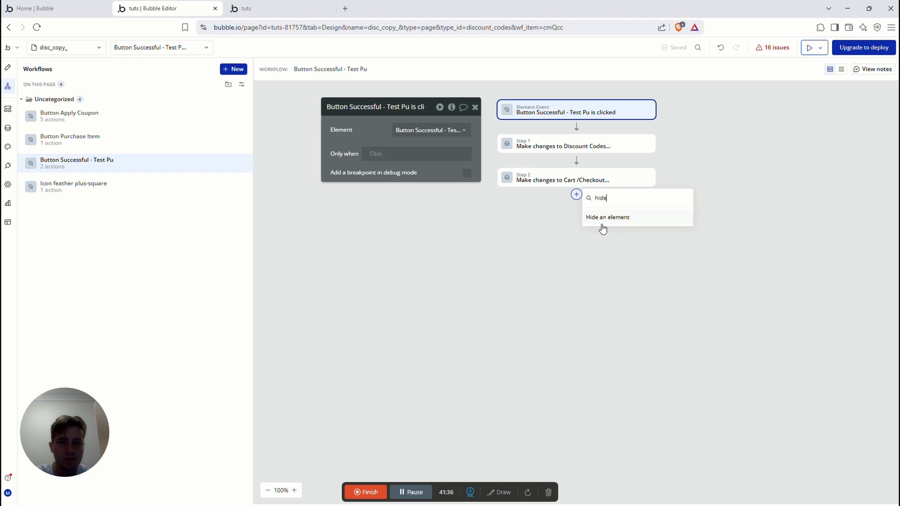
pyautogui.click(604, 218)
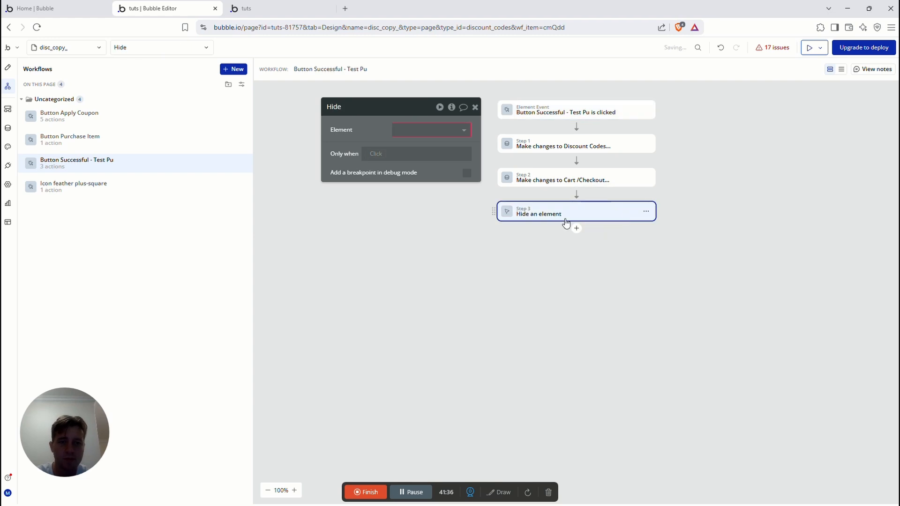
pyautogui.click(432, 131)
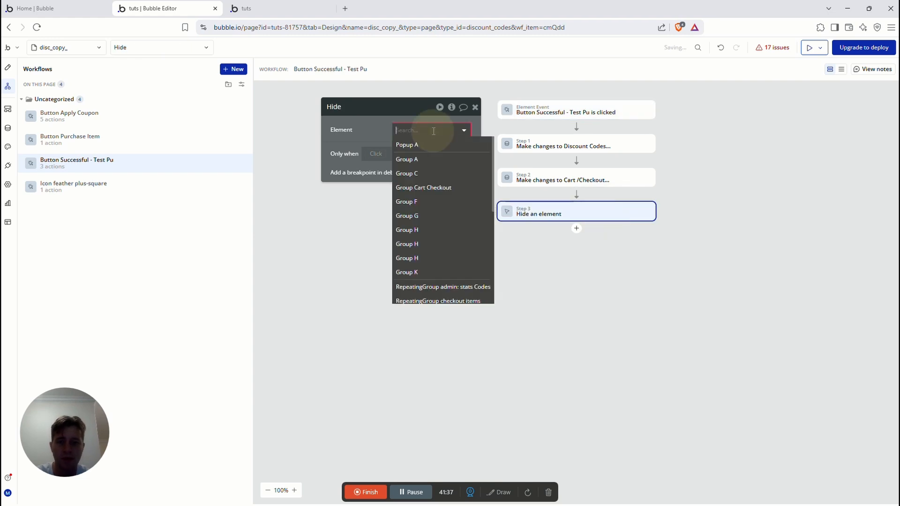
pyautogui.click(404, 143)
pyautogui.click(383, 266)
# - In Step 1's Discount Codes search, complete the Coupon Code constraint as Current User's Cart / Checkout's Coupon Code
pyautogui.click(569, 145)
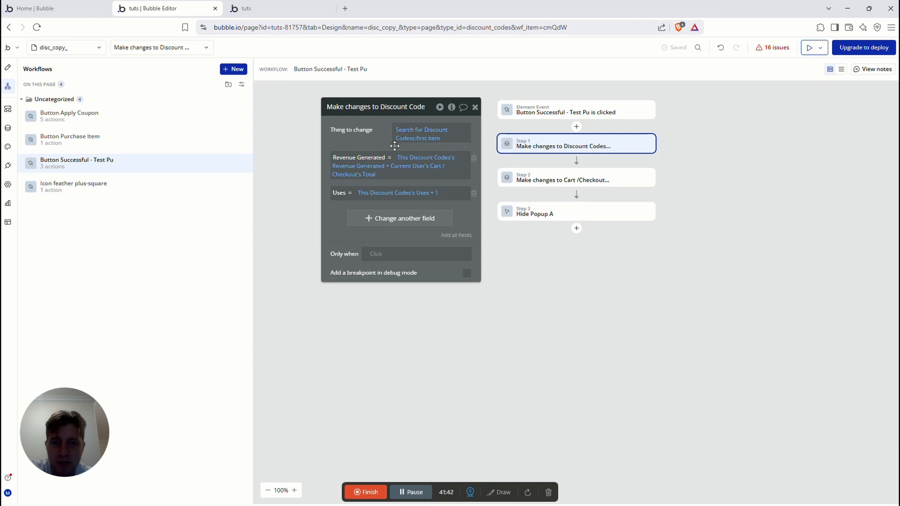
pyautogui.click(412, 133)
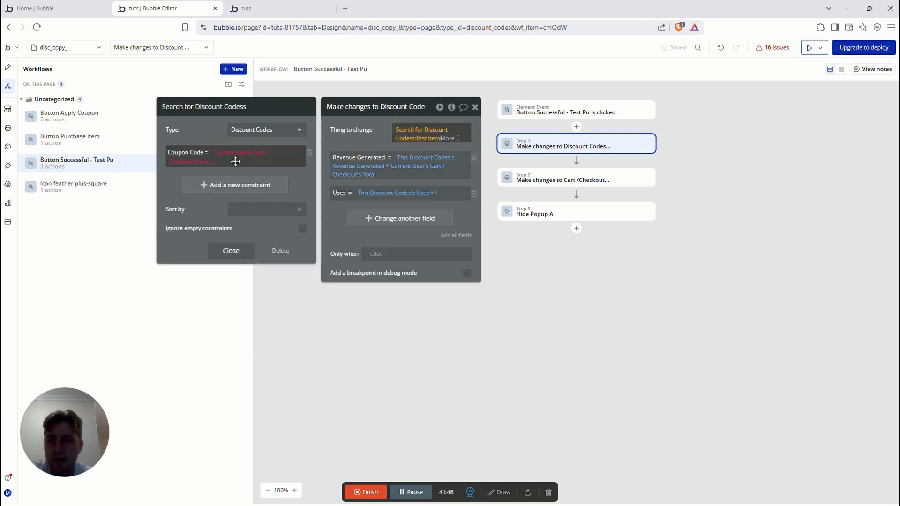
pyautogui.click(196, 169)
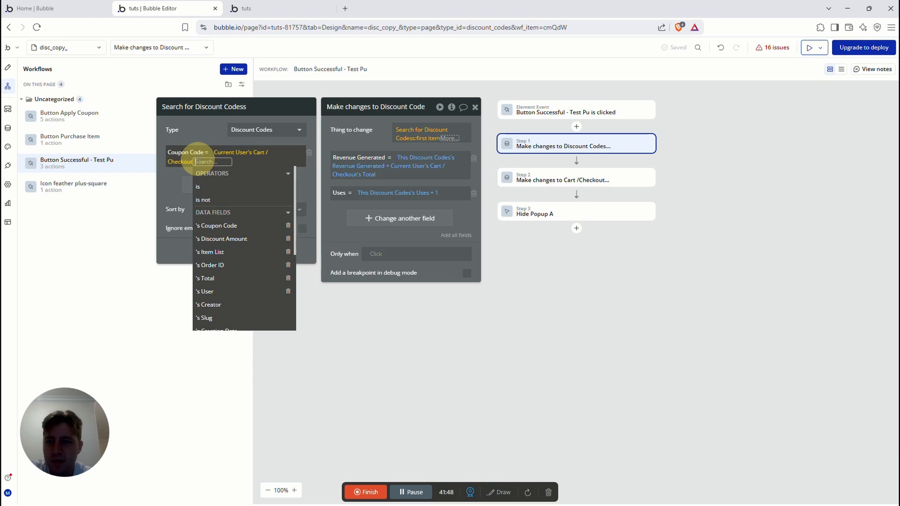
pyautogui.click(220, 225)
pyautogui.click(163, 176)
pyautogui.click(416, 158)
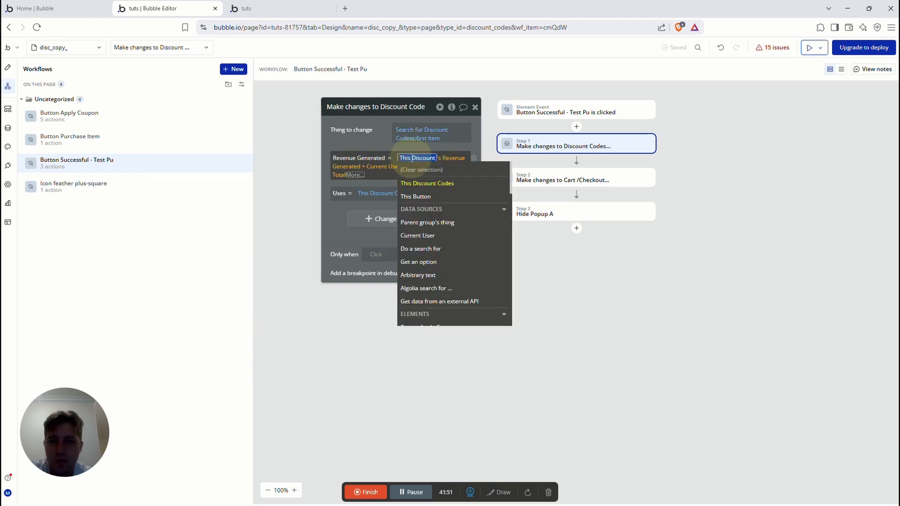
pyautogui.click(384, 138)
# - Switch to the preview, reload the updated page and look over its store items and checkout section
pyautogui.click(302, 4)
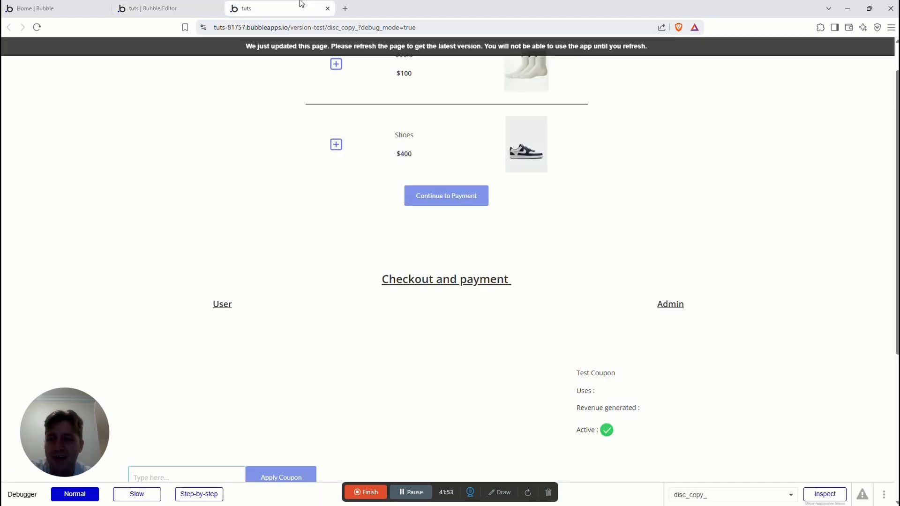
pyautogui.scroll(1, 448, 352)
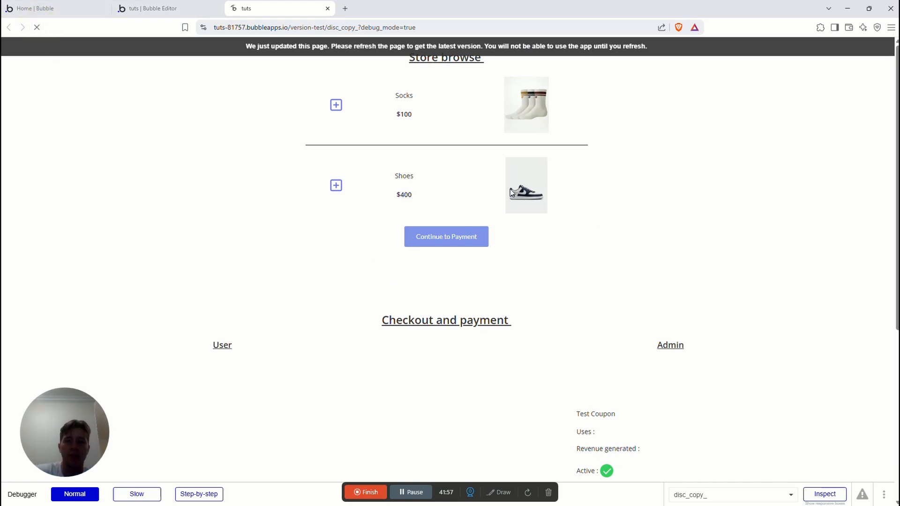
pyautogui.moveTo(390, 84); pyautogui.dragTo(557, 227)
pyautogui.scroll(-3, 358, 262)
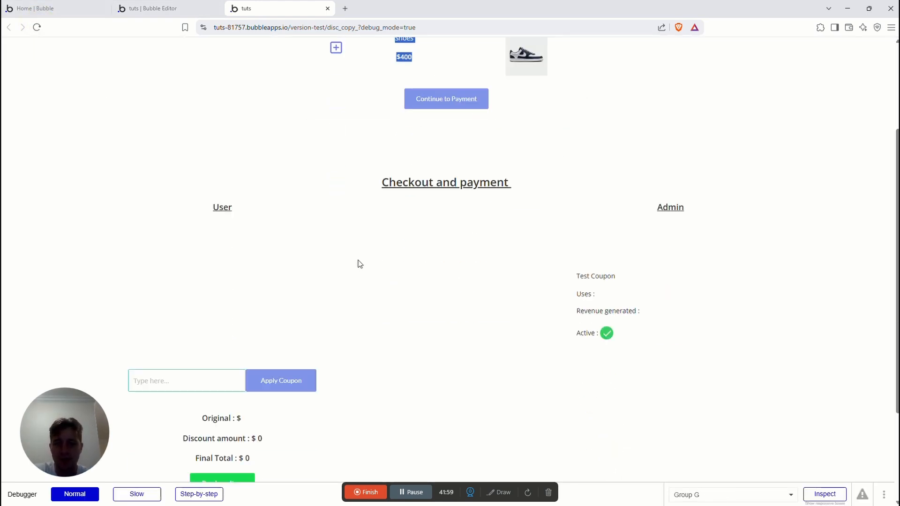
pyautogui.scroll(-1, 358, 263)
pyautogui.click(281, 155)
pyautogui.scroll(4, 376, 251)
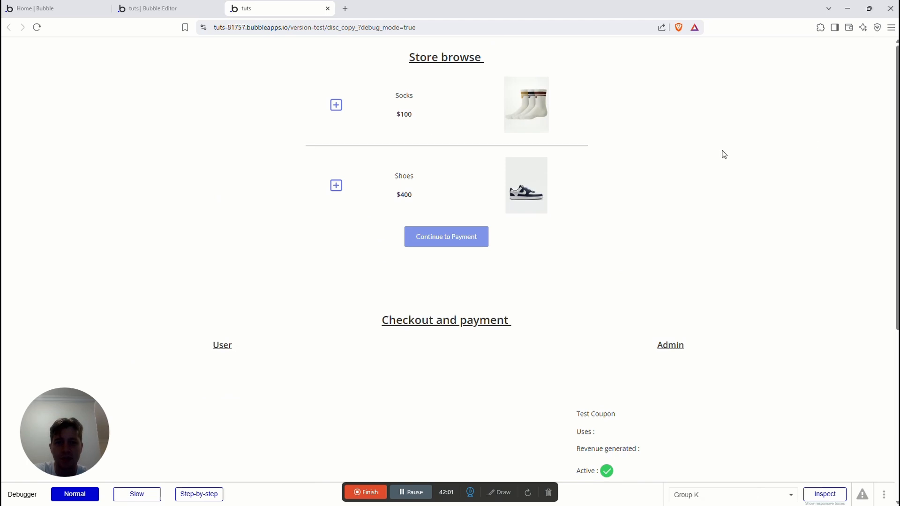
pyautogui.click(791, 129)
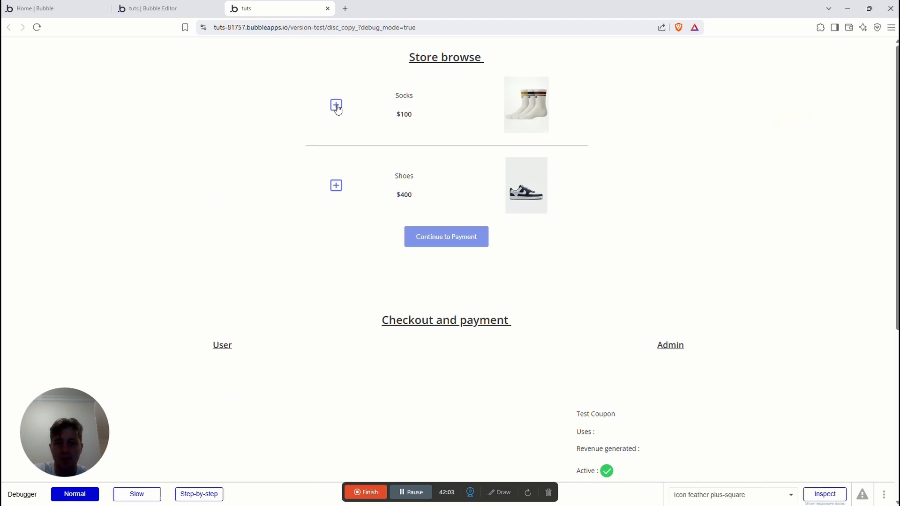
# - Add the Socks and the Shoes to the cart and check the items listed in the User checkout
pyautogui.click(336, 106)
pyautogui.scroll(-2, 335, 150)
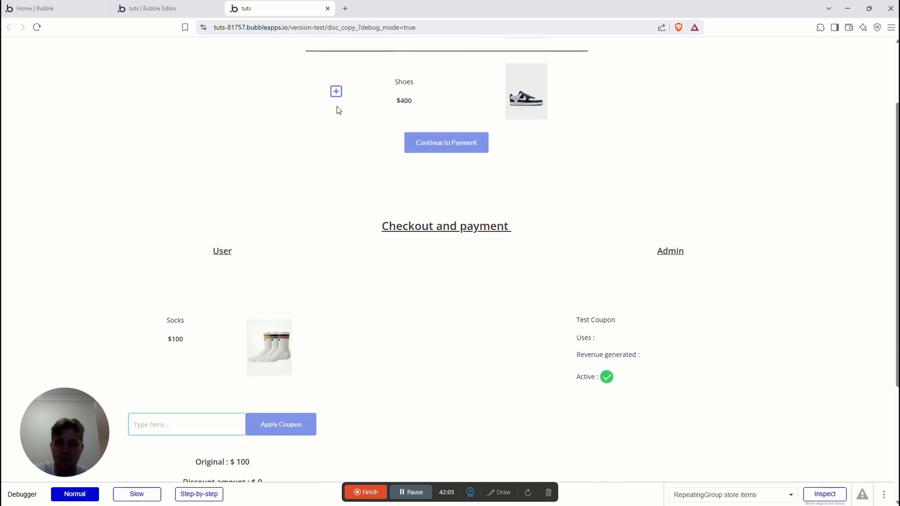
pyautogui.click(335, 91)
pyautogui.scroll(-5, 279, 243)
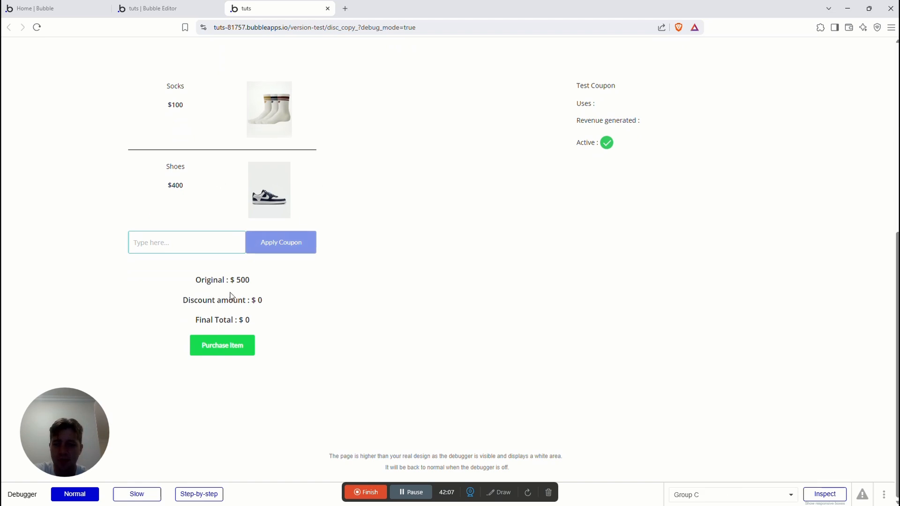
pyautogui.scroll(3, 224, 286)
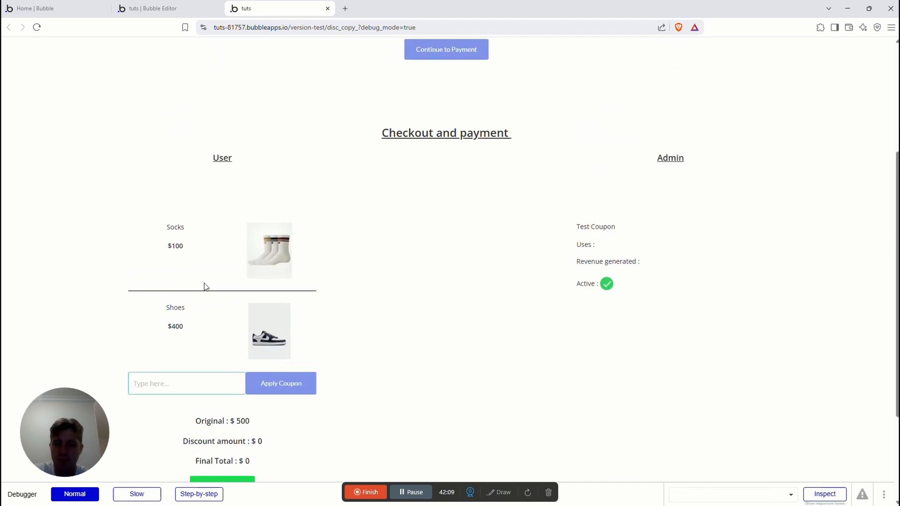
pyautogui.scroll(-2, 197, 309)
# - Enter coupon code 101 in the User checkout and apply it
pyautogui.click(152, 291)
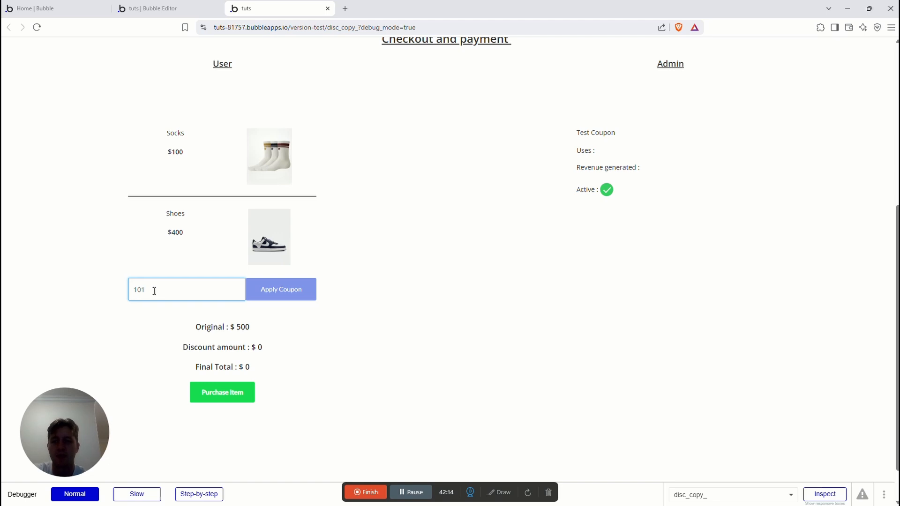
pyautogui.click(284, 291)
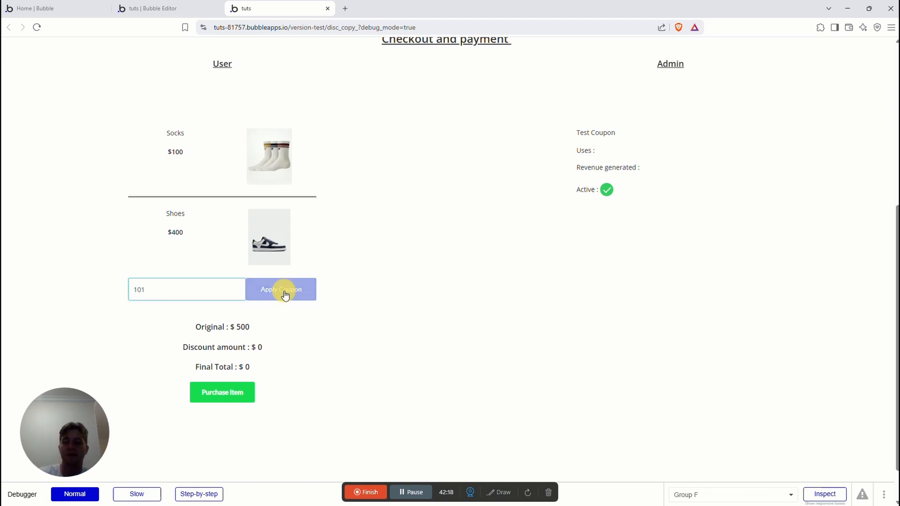
pyautogui.click(285, 295)
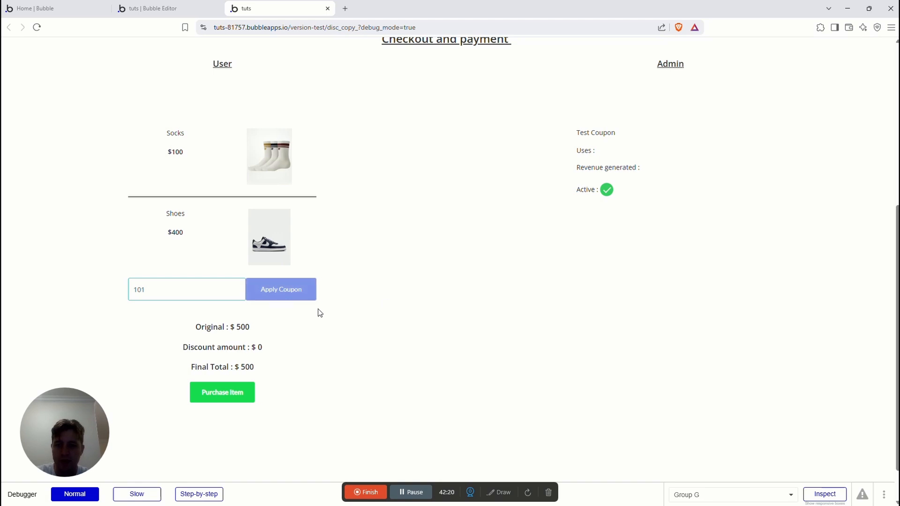
# - Check the checkout's Discount amount and Final Total lines against the applied coupon
pyautogui.moveTo(198, 367); pyautogui.dragTo(257, 365)
pyautogui.click(257, 365)
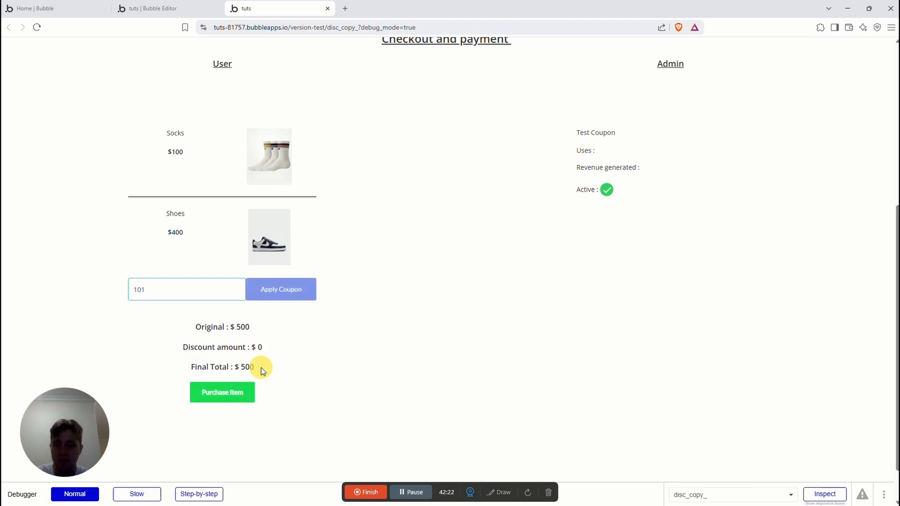
pyautogui.moveTo(183, 347); pyautogui.dragTo(269, 367)
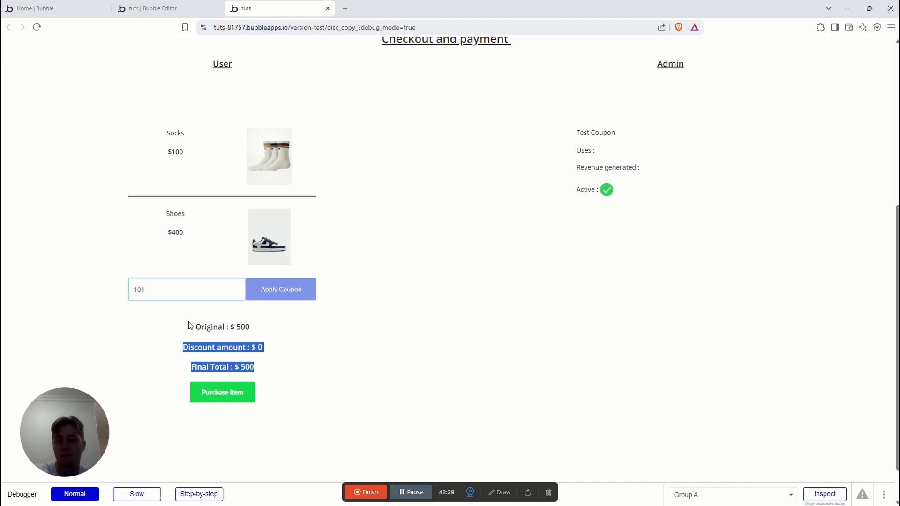
# - Replace the coupon code with 202 in the User checkout, apply it and check the Original, Discount amount and Final Total lines
pyautogui.moveTo(240, 326)
pyautogui.mouseDown()
pyautogui.moveTo(181, 326)
pyautogui.moveTo(257, 328)
pyautogui.mouseUp()
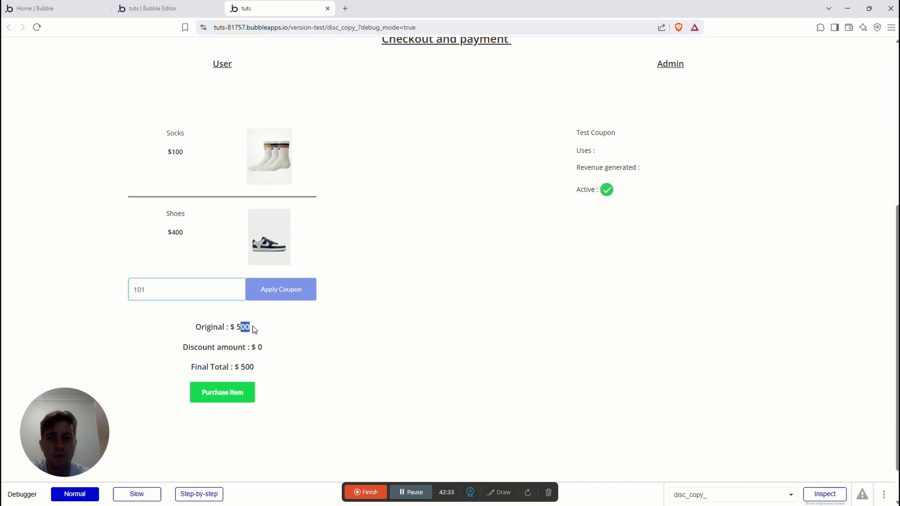
pyautogui.moveTo(271, 373); pyautogui.dragTo(146, 364)
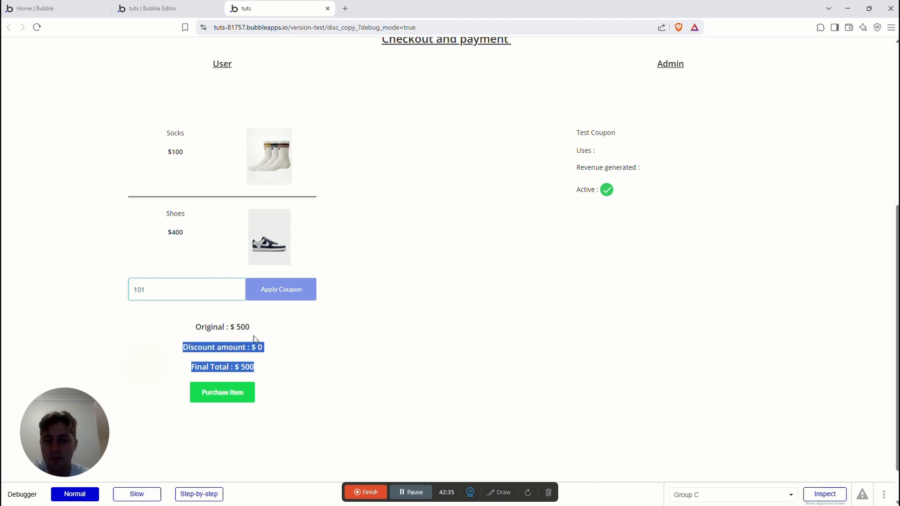
pyautogui.click(269, 338)
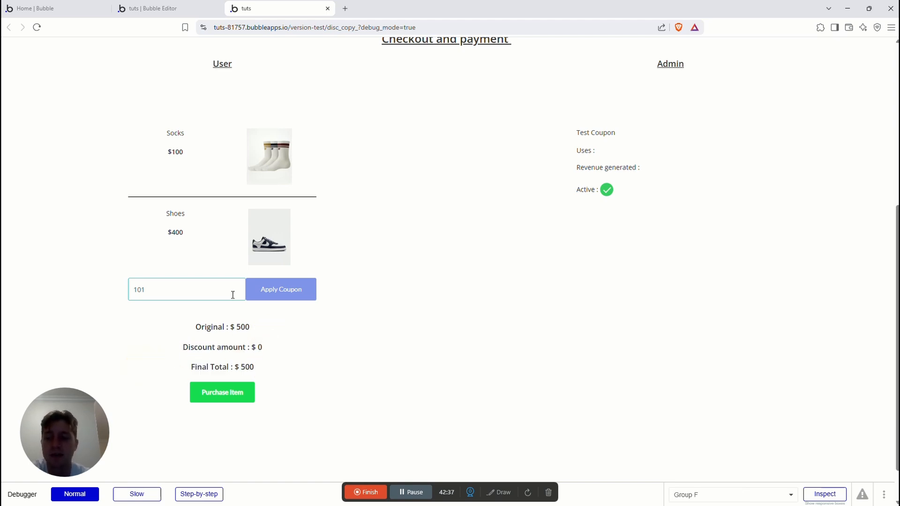
pyautogui.moveTo(213, 293); pyautogui.dragTo(1, 276)
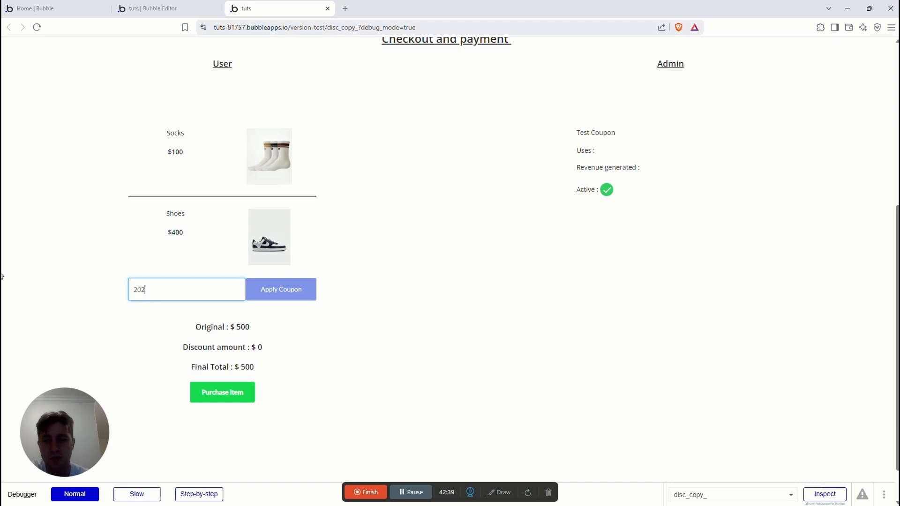
pyautogui.write('202')
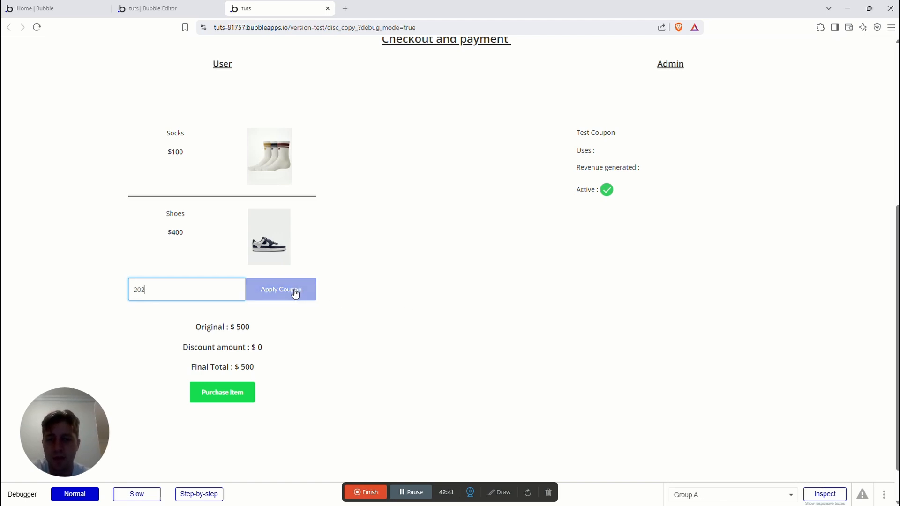
pyautogui.click(295, 292)
pyautogui.moveTo(194, 322); pyautogui.dragTo(265, 367)
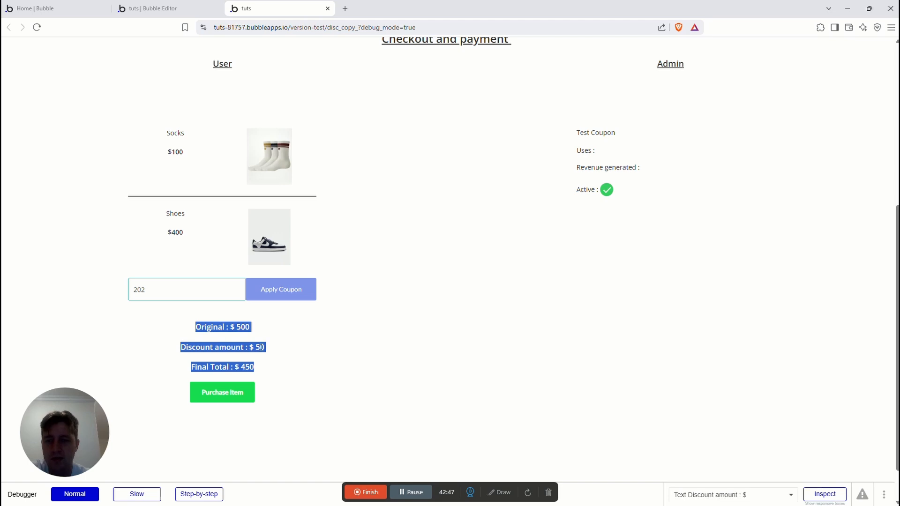
pyautogui.click(199, 368)
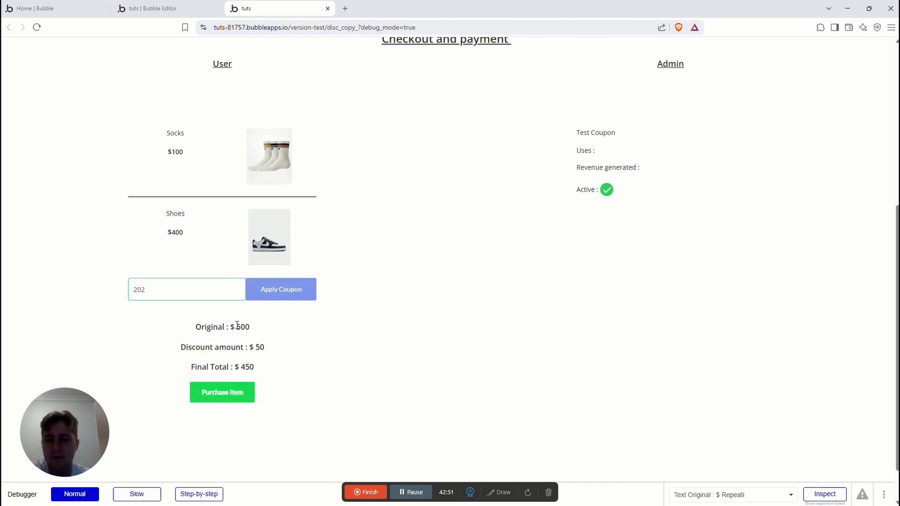
# - Complete a successful test purchase of the cart and check the Test Coupon's Uses, Revenue generated and Active entries under Admin
pyautogui.click(216, 393)
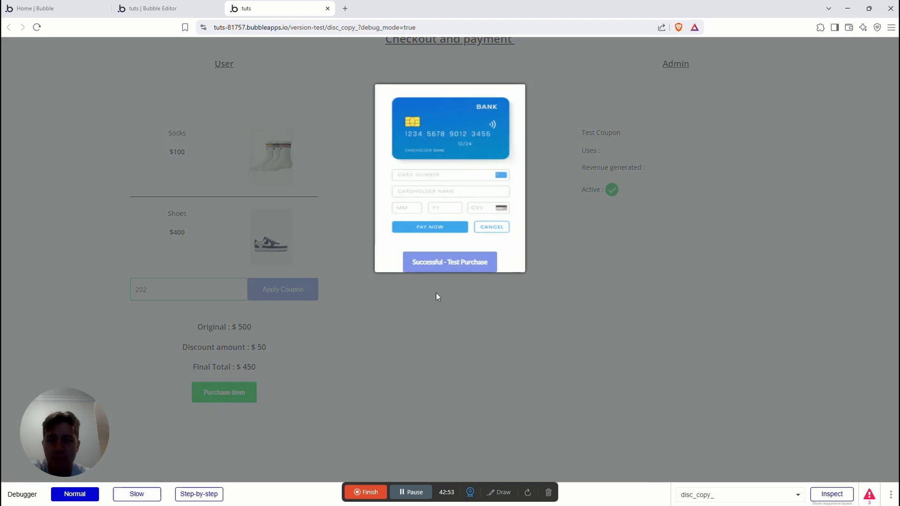
pyautogui.click(458, 261)
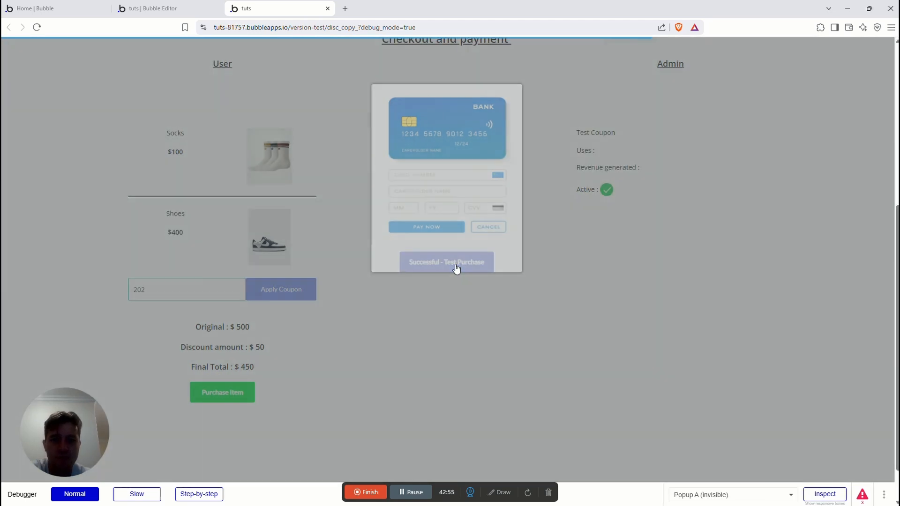
pyautogui.scroll(3, 573, 292)
pyautogui.scroll(-1, 637, 300)
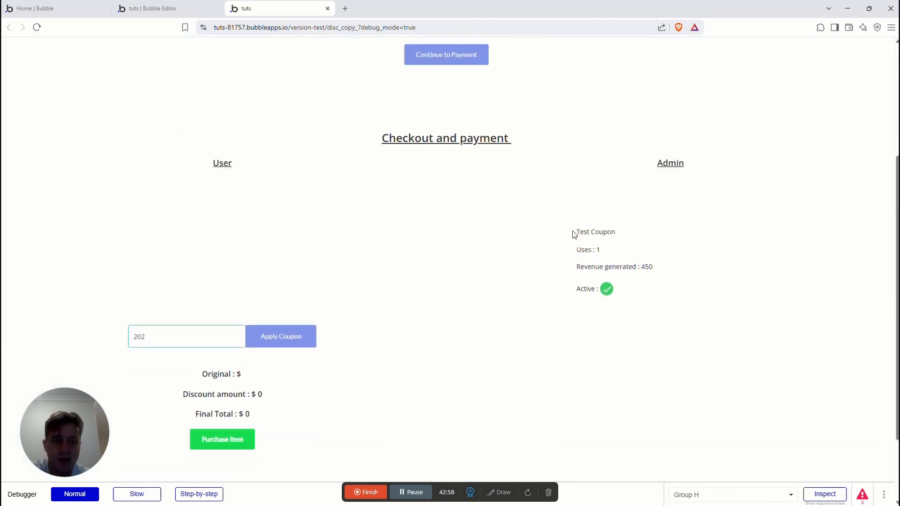
pyautogui.moveTo(573, 234); pyautogui.dragTo(618, 232)
pyautogui.moveTo(568, 253); pyautogui.dragTo(662, 269)
pyautogui.click(625, 299)
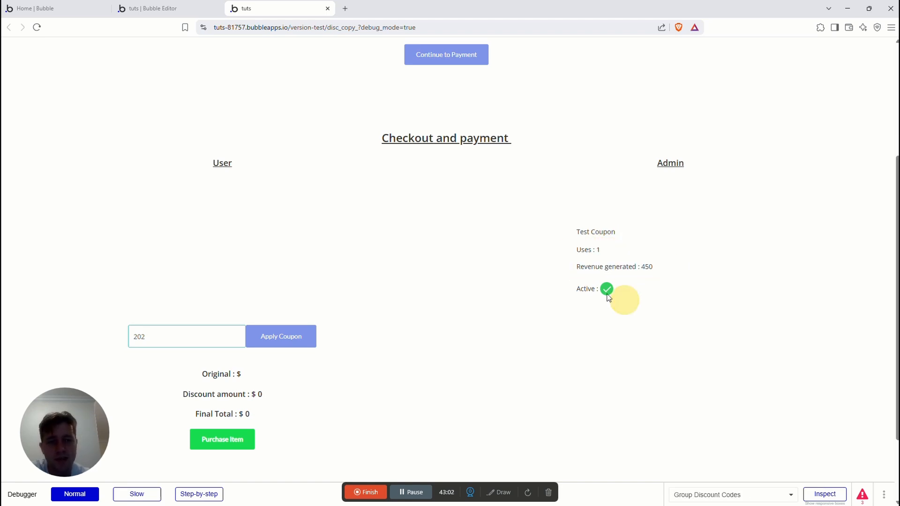
pyautogui.scroll(-1, 391, 325)
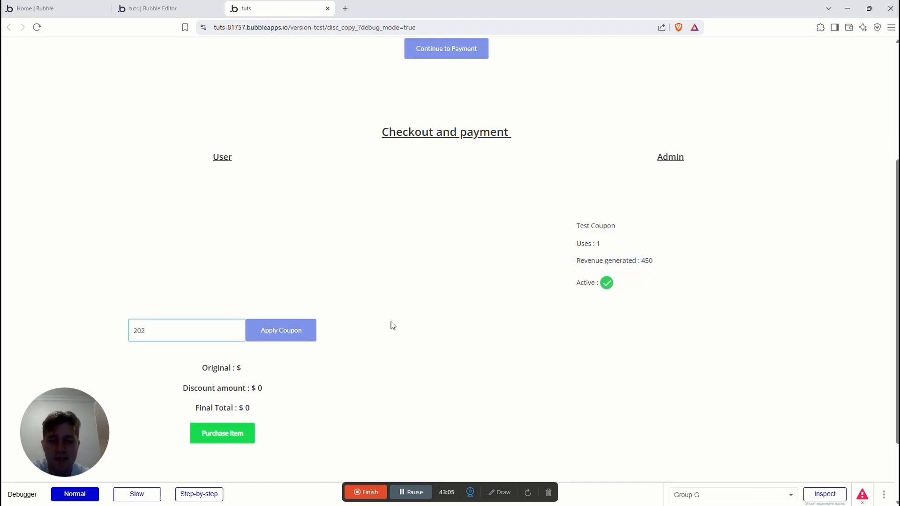
pyautogui.scroll(2, 488, 341)
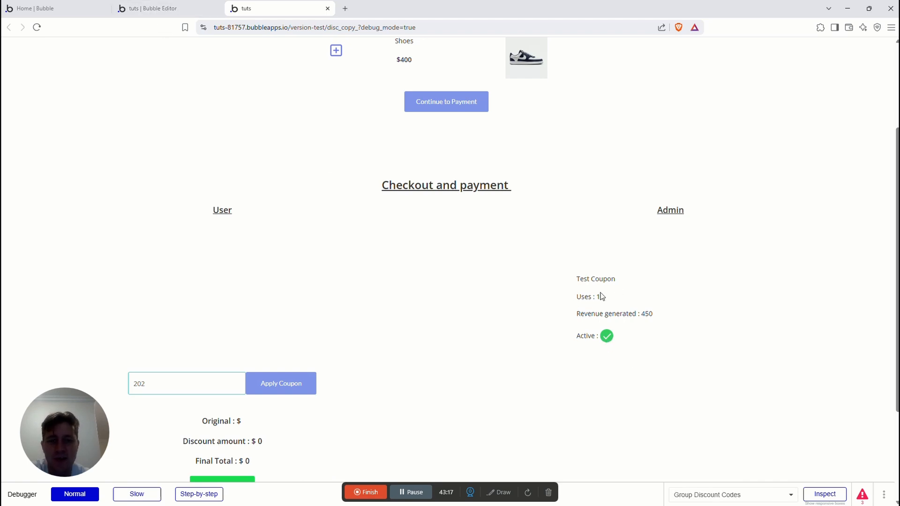
pyautogui.moveTo(568, 341); pyautogui.dragTo(627, 341)
# - Switch to the Bubble editor and inspect the auto-binding and field to modify of the Admin section's Active checkbox
pyautogui.click(201, 6)
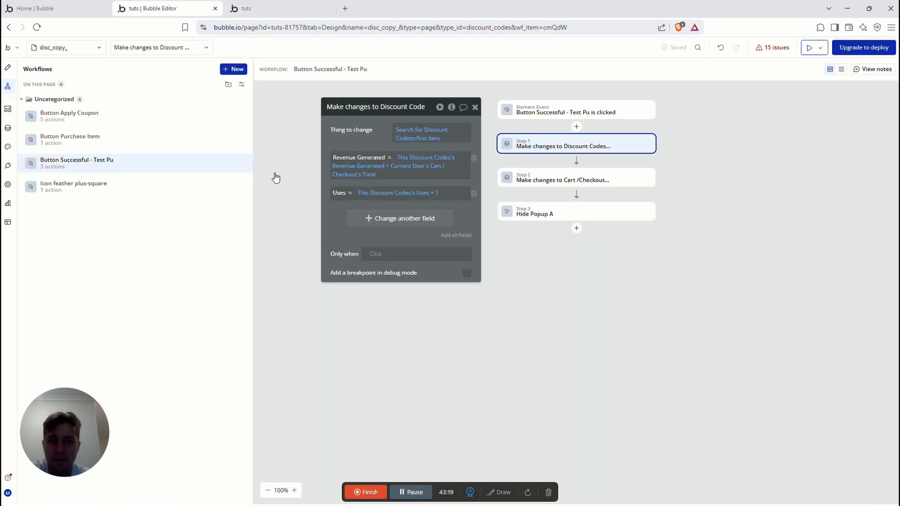
pyautogui.click(8, 67)
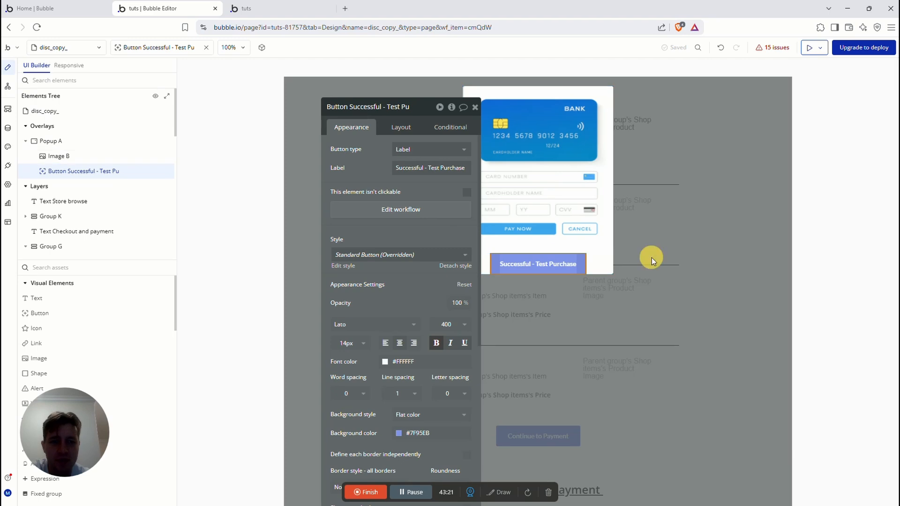
pyautogui.scroll(-8, 633, 310)
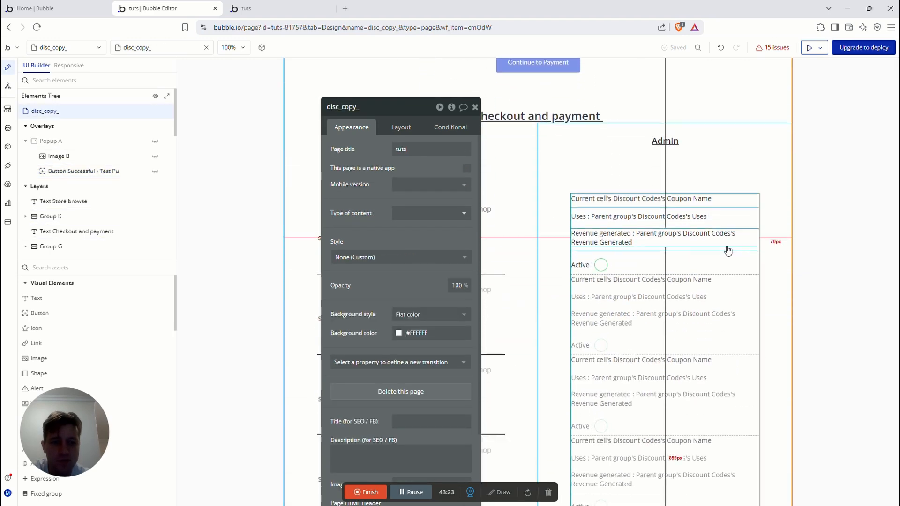
pyautogui.click(611, 262)
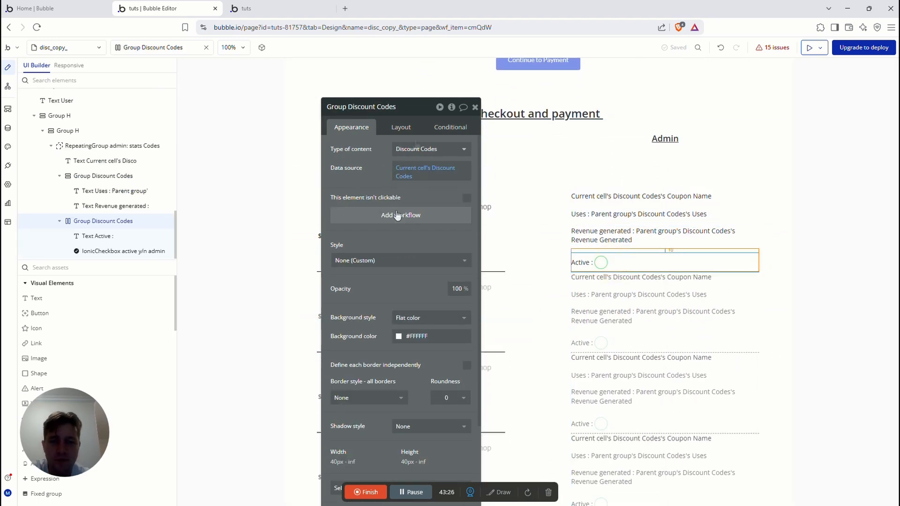
pyautogui.click(601, 262)
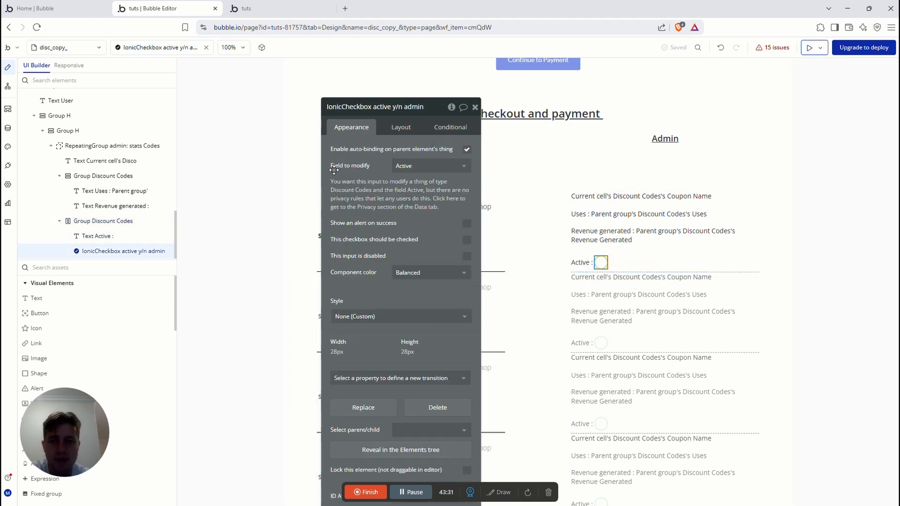
pyautogui.click(412, 167)
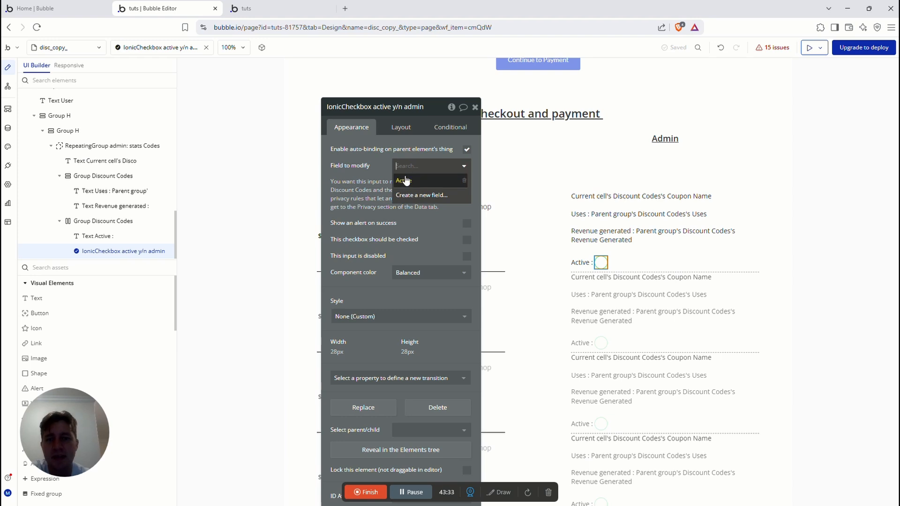
pyautogui.click(375, 165)
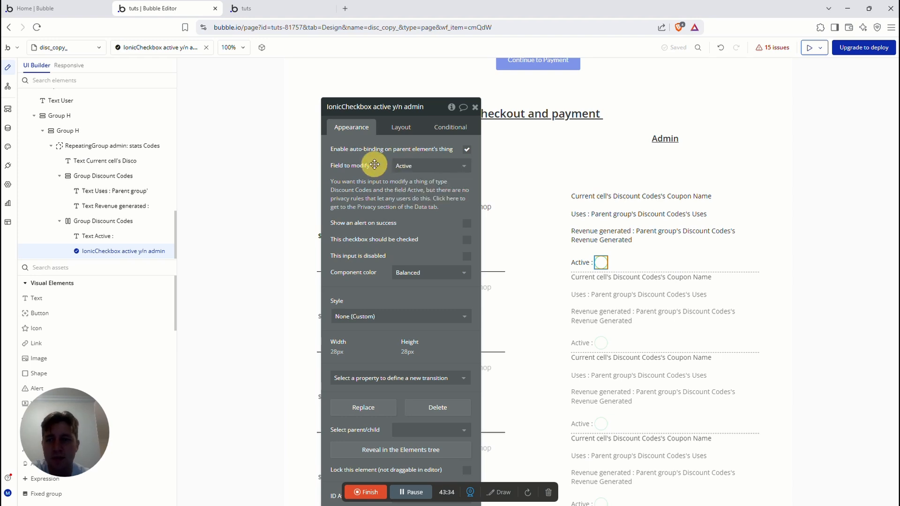
# - Create a privacy rule named Admin for the Discount Codes data type
pyautogui.click(7, 91)
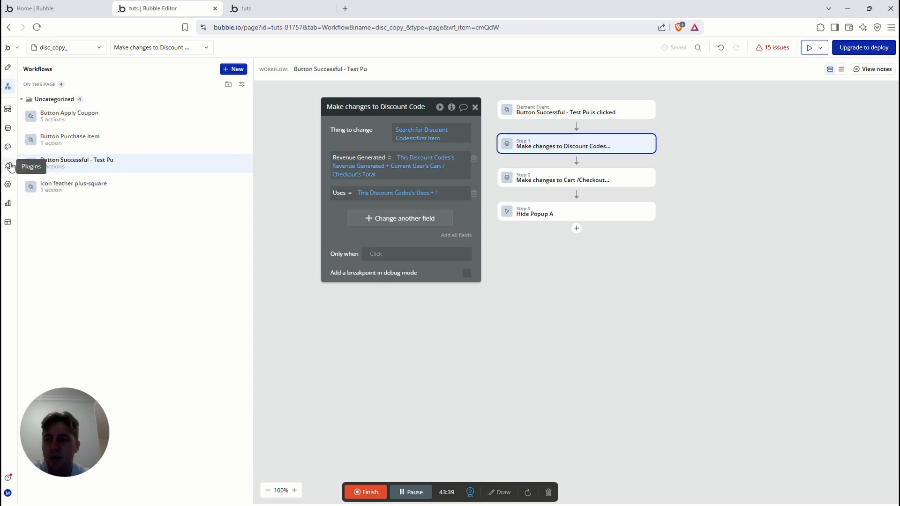
pyautogui.click(7, 128)
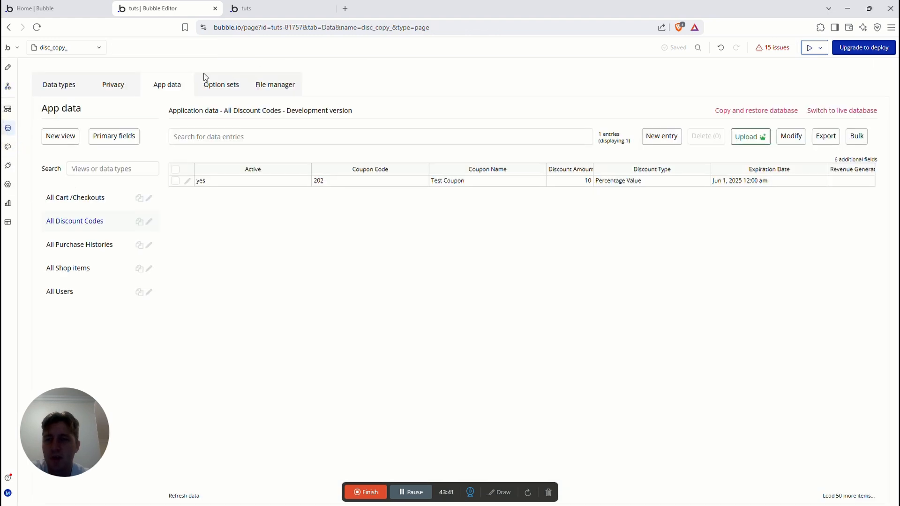
pyautogui.click(121, 85)
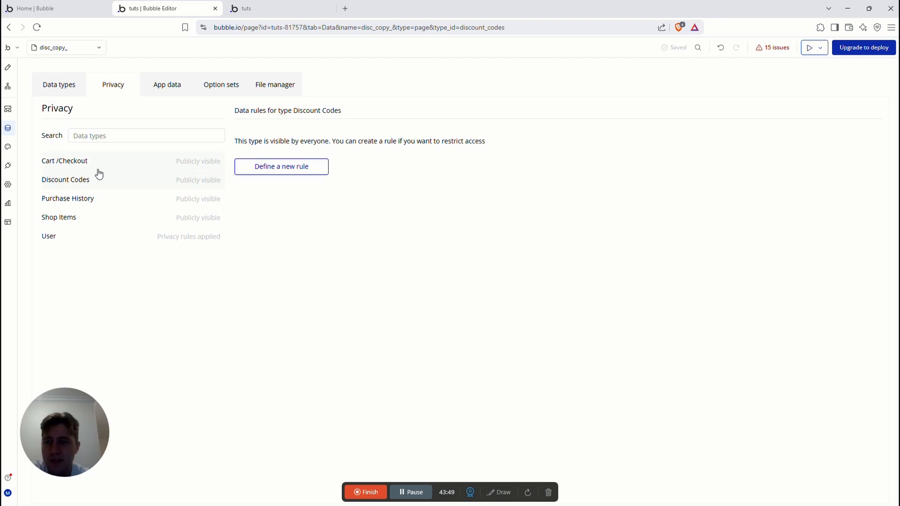
pyautogui.click(277, 167)
pyautogui.click(461, 106)
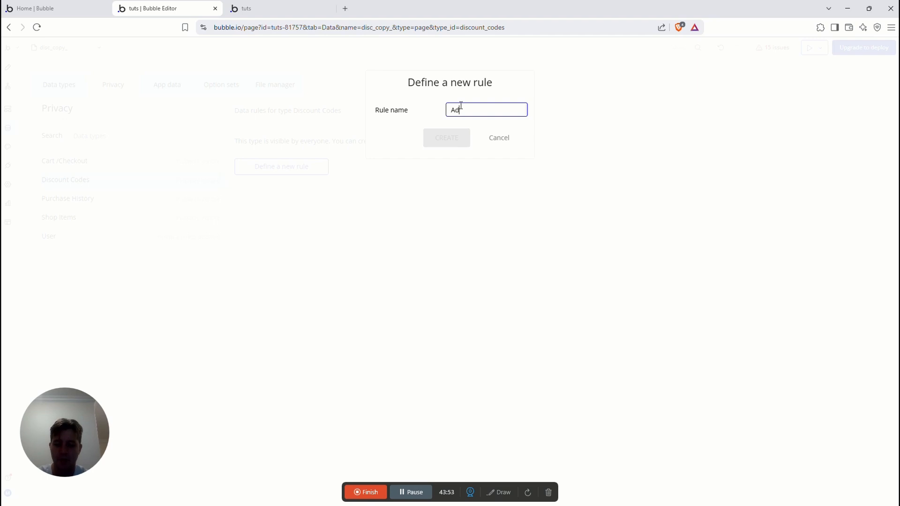
pyautogui.click(444, 143)
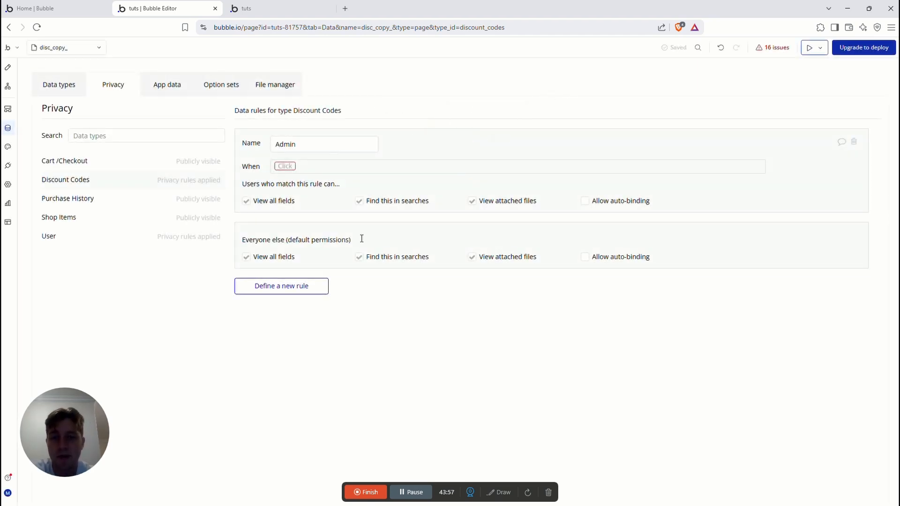
# - Set the Admin rule's condition to Current User is logged in and allow auto-binding for the Coupon Code field
pyautogui.click(285, 167)
pyautogui.click(300, 207)
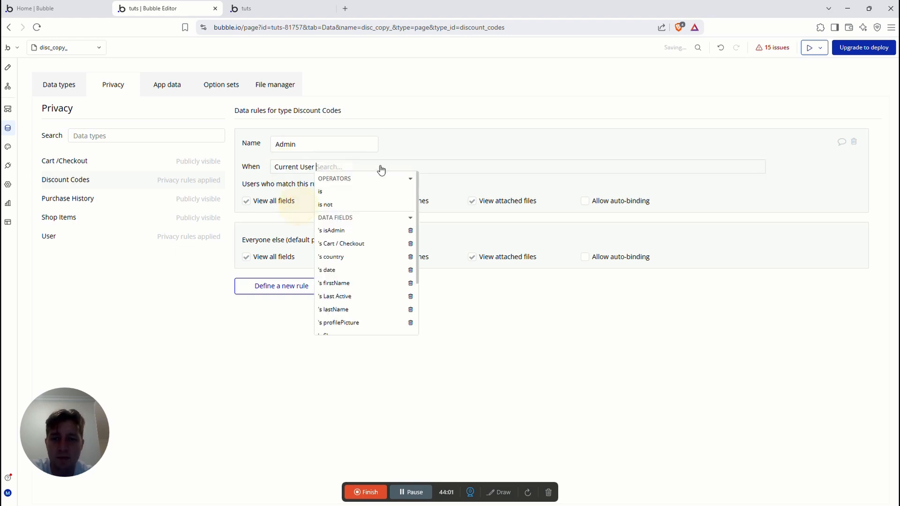
pyautogui.click(299, 171)
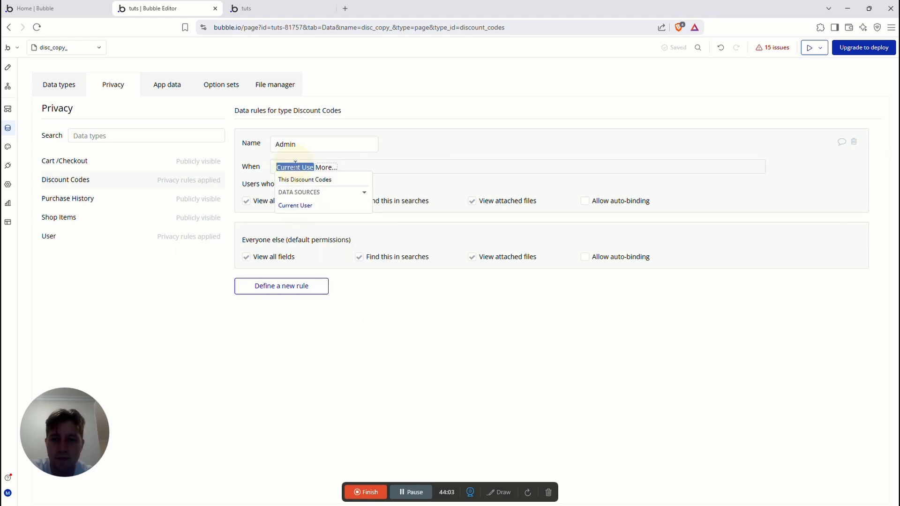
pyautogui.click(291, 206)
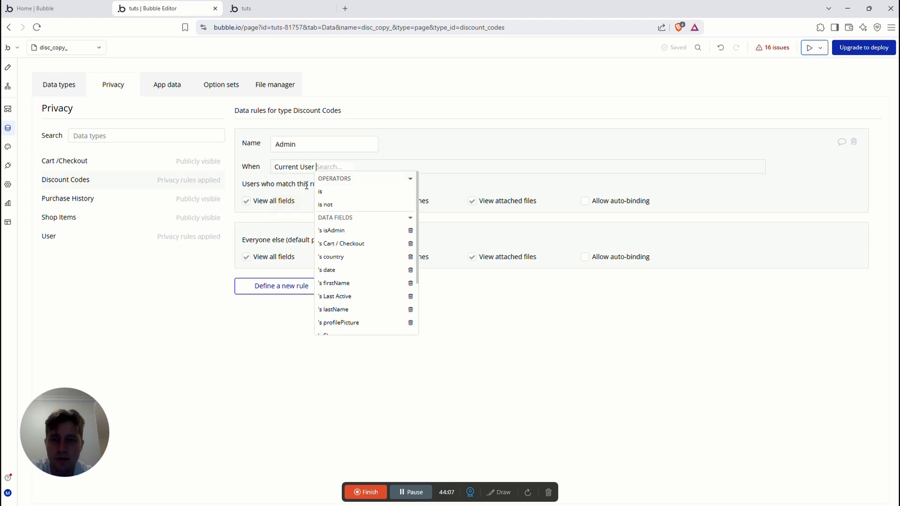
pyautogui.scroll(-3, 347, 207)
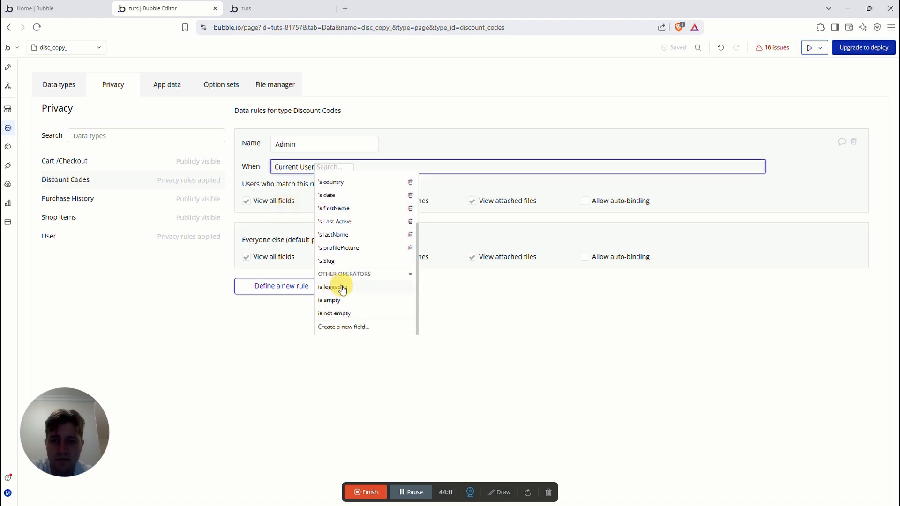
pyautogui.click(343, 288)
pyautogui.click(433, 151)
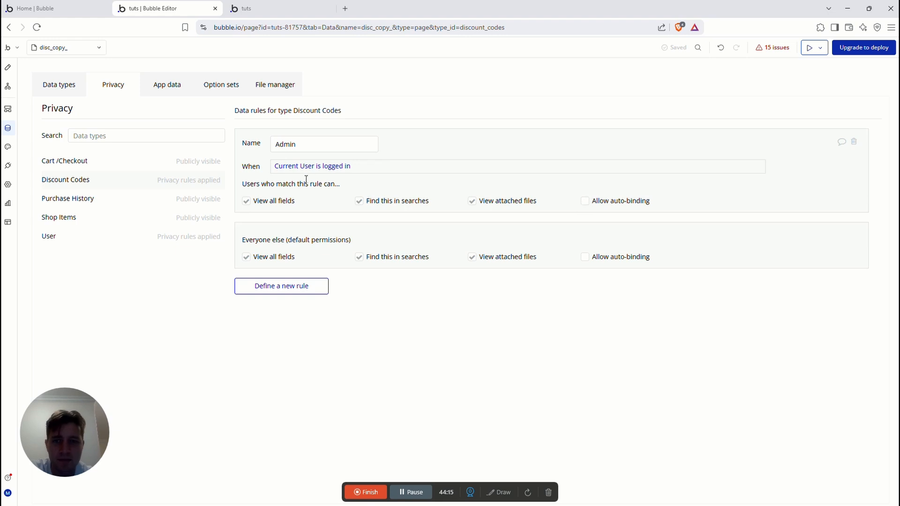
pyautogui.click(585, 200)
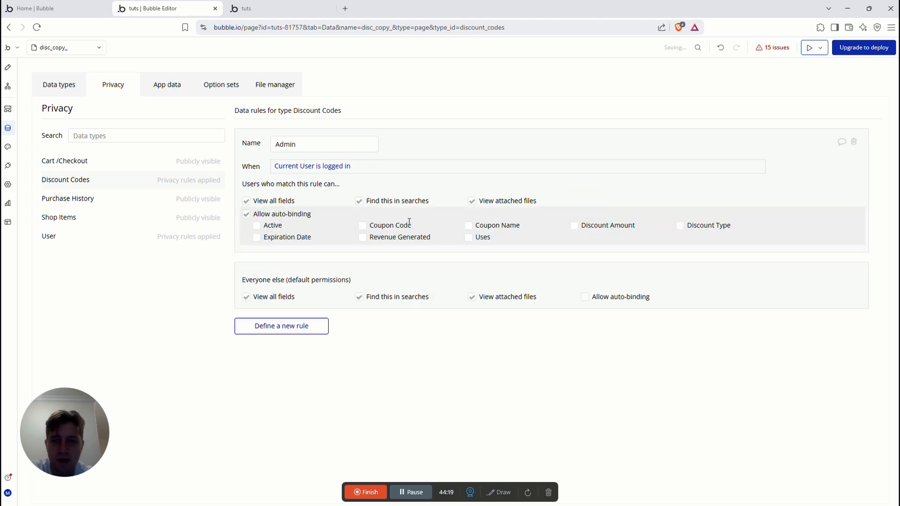
pyautogui.click(363, 226)
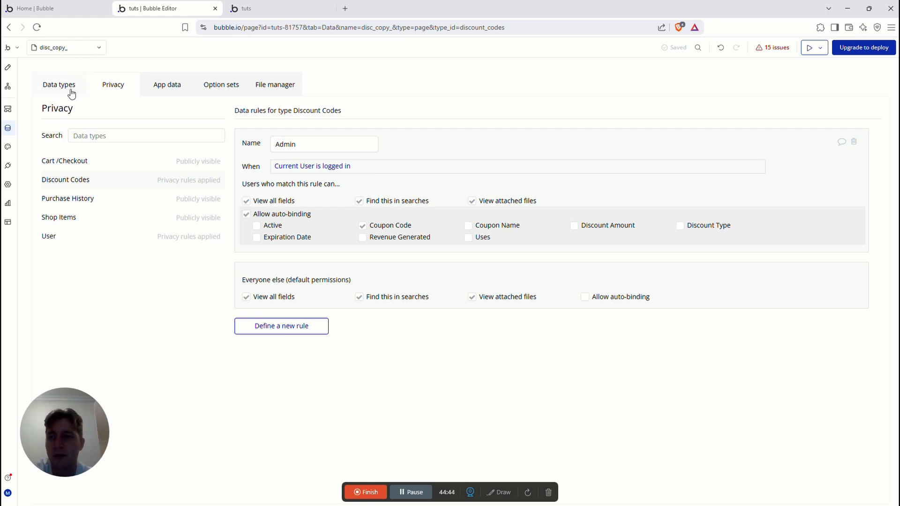
# - Switch to the preview, reload the page and look over the Checkout and payment section
pyautogui.click(7, 67)
pyautogui.click(244, 9)
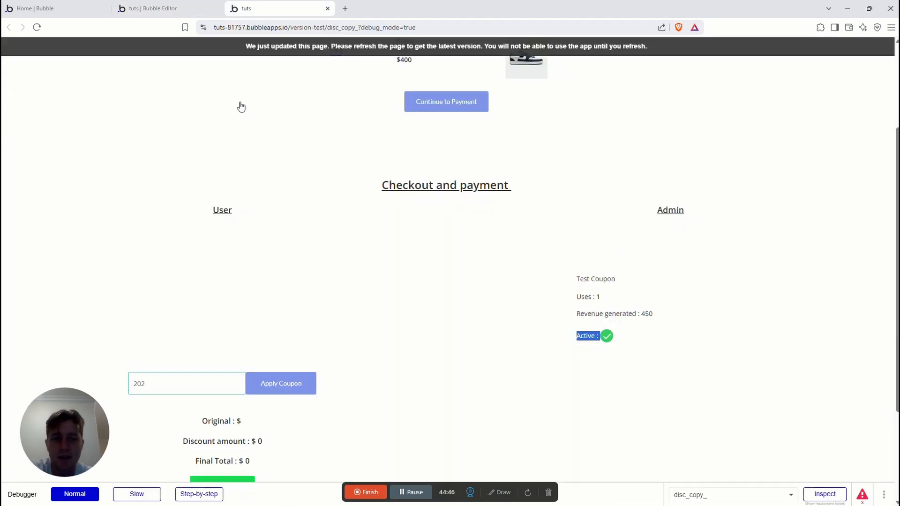
pyautogui.click(37, 26)
pyautogui.scroll(-6, 449, 221)
pyautogui.scroll(3, 425, 272)
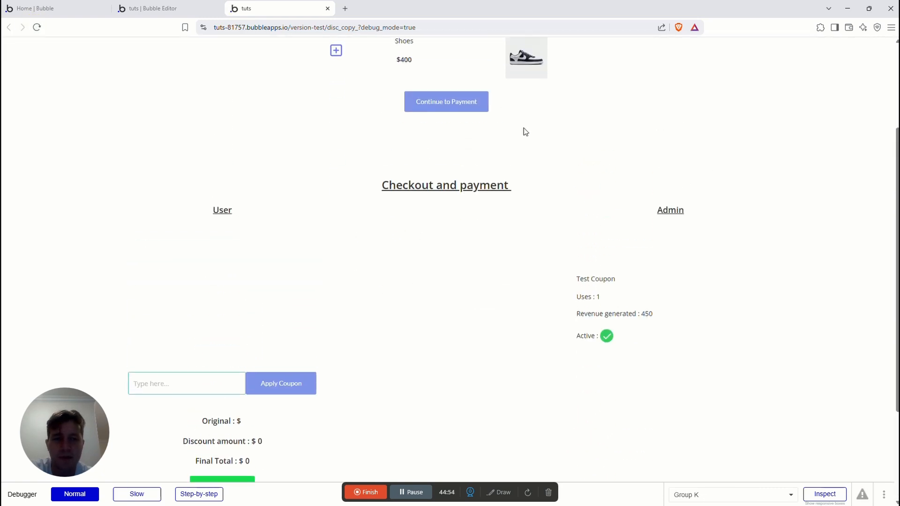
pyautogui.scroll(-1, 239, 158)
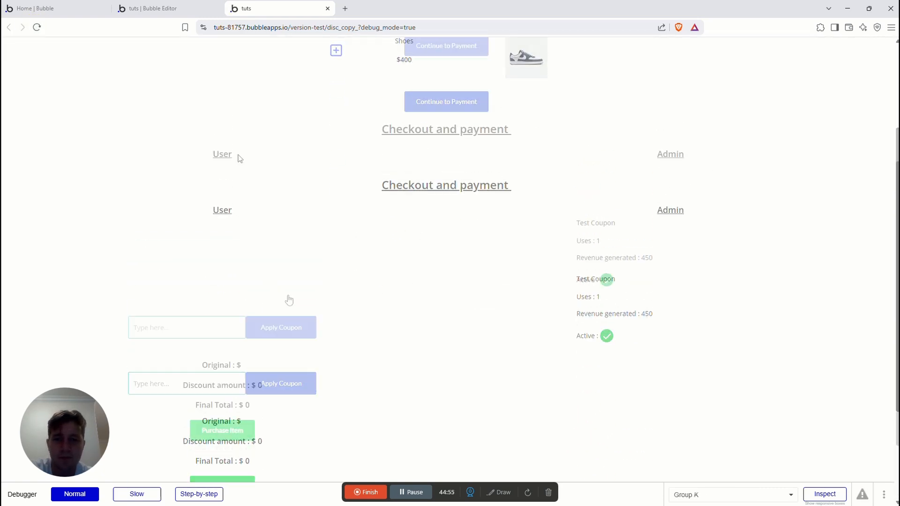
# - Try to deactivate Test Coupon in the preview's Admin section and dismiss the alert
pyautogui.click(604, 337)
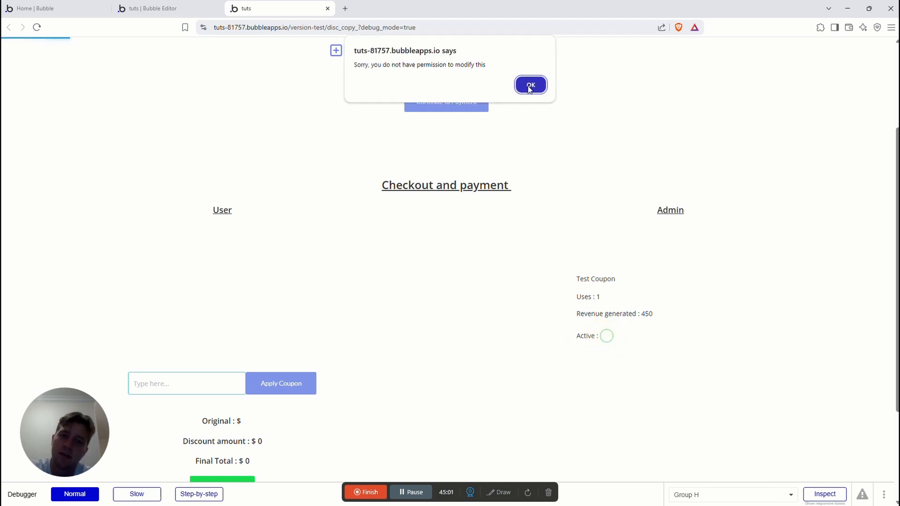
pyautogui.click(529, 88)
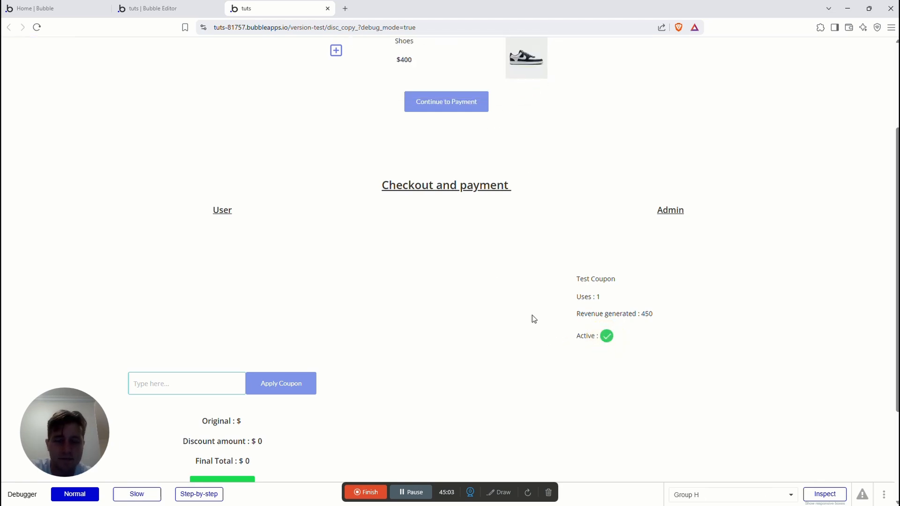
# - Switch to the Bubble editor and set the Discount Codes Admin privacy rule to allow auto-binding for Active instead of Coupon Code
pyautogui.click(164, 9)
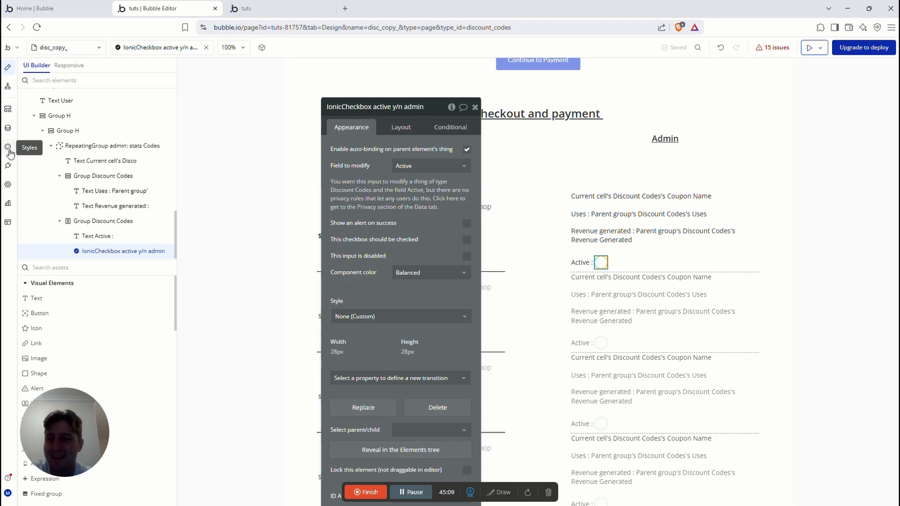
pyautogui.click(6, 128)
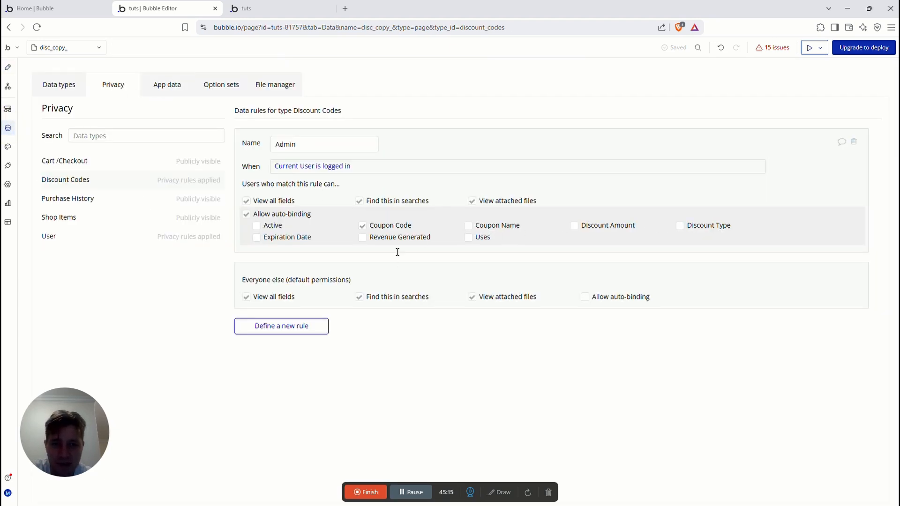
pyautogui.click(255, 227)
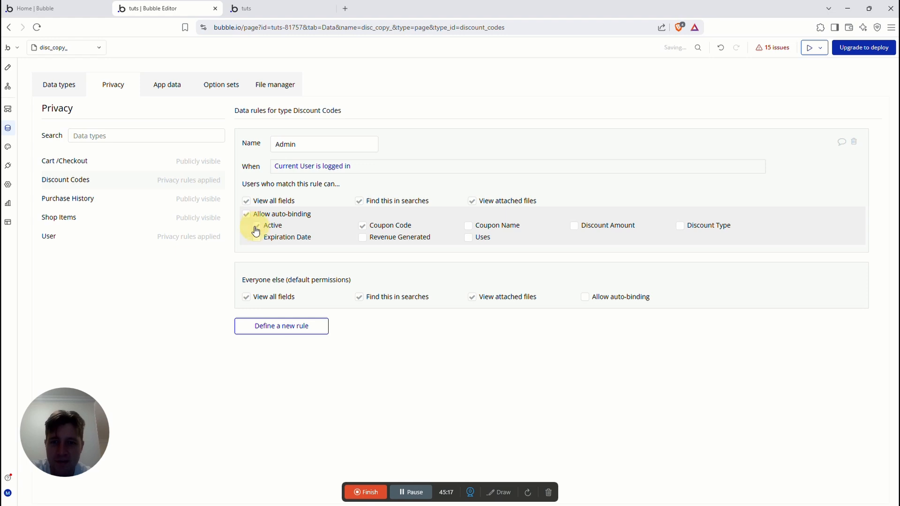
pyautogui.click(362, 226)
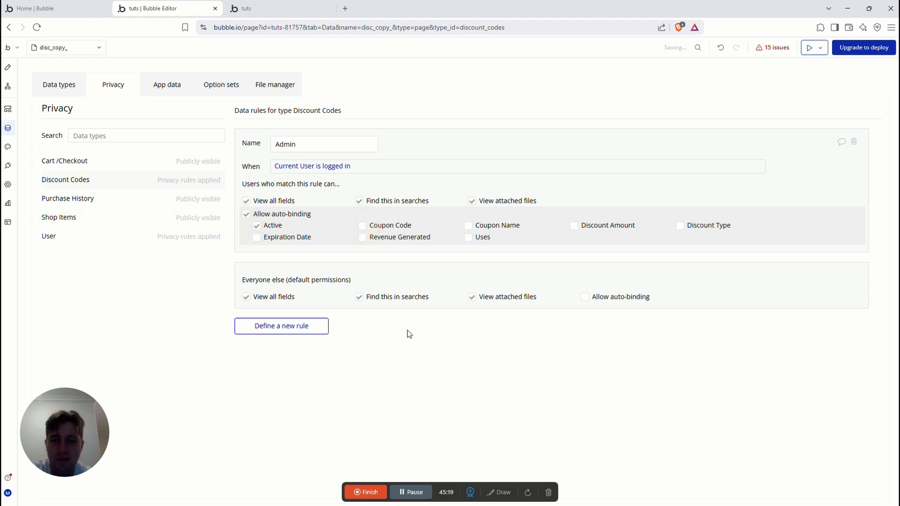
# - Switch to the preview, reload the page and deactivate Test Coupon in the Admin section
pyautogui.click(246, 8)
pyautogui.click(37, 27)
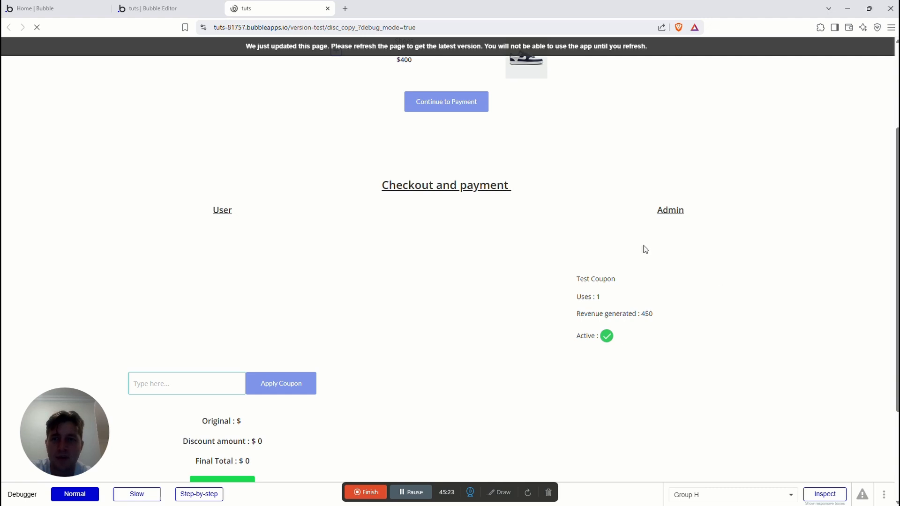
pyautogui.click(607, 330)
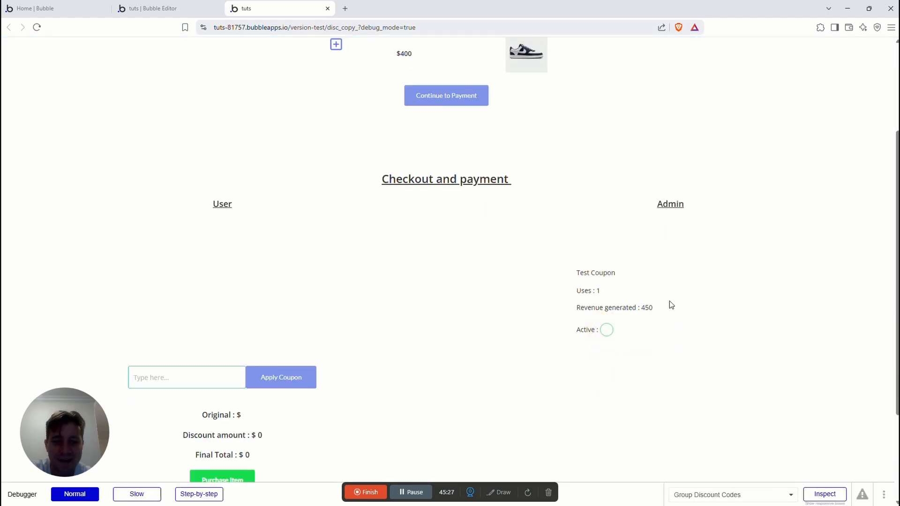
# - Select Socks and Shoes in the Store browse section so both are added to the checkout
pyautogui.scroll(-2, 618, 342)
pyautogui.scroll(1, 318, 322)
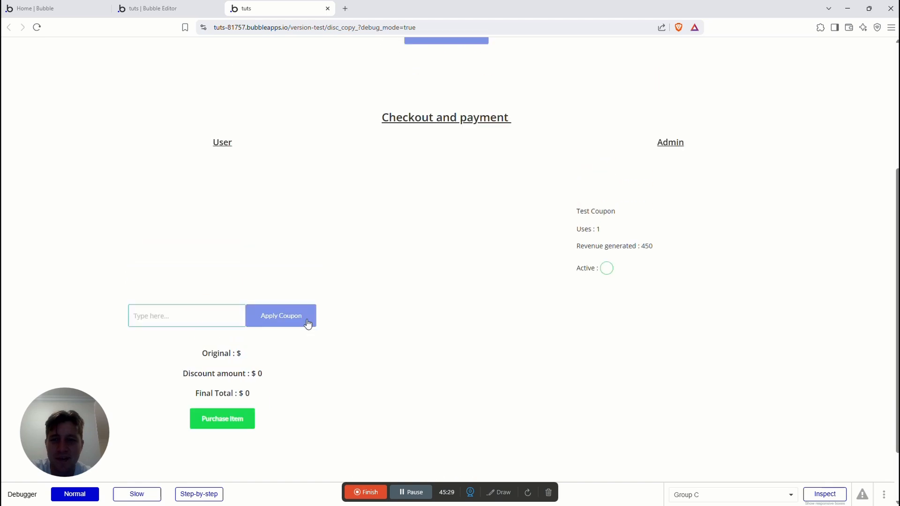
pyautogui.scroll(4, 307, 323)
pyautogui.click(335, 105)
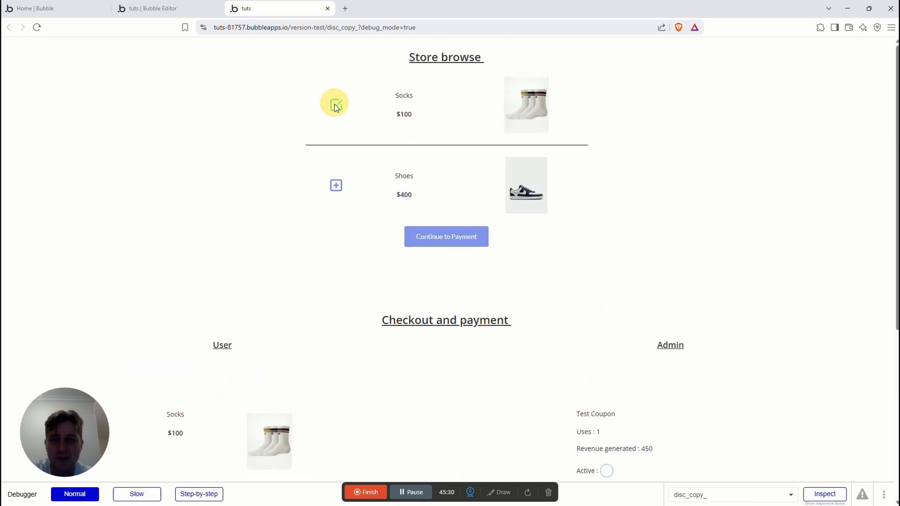
pyautogui.click(335, 187)
# - Apply coupon code 202 to the order while Test Coupon is inactive and check the original, discount and final amounts
pyautogui.scroll(-6, 332, 255)
pyautogui.click(177, 287)
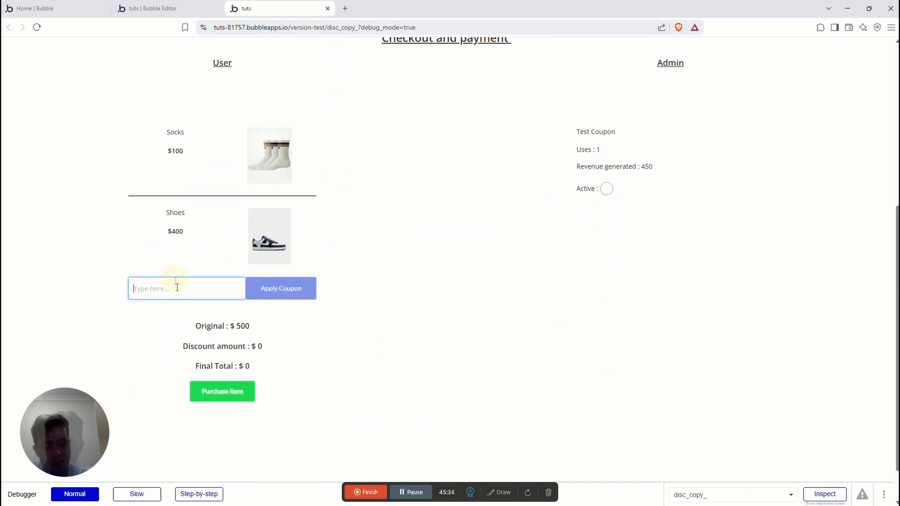
pyautogui.write('202')
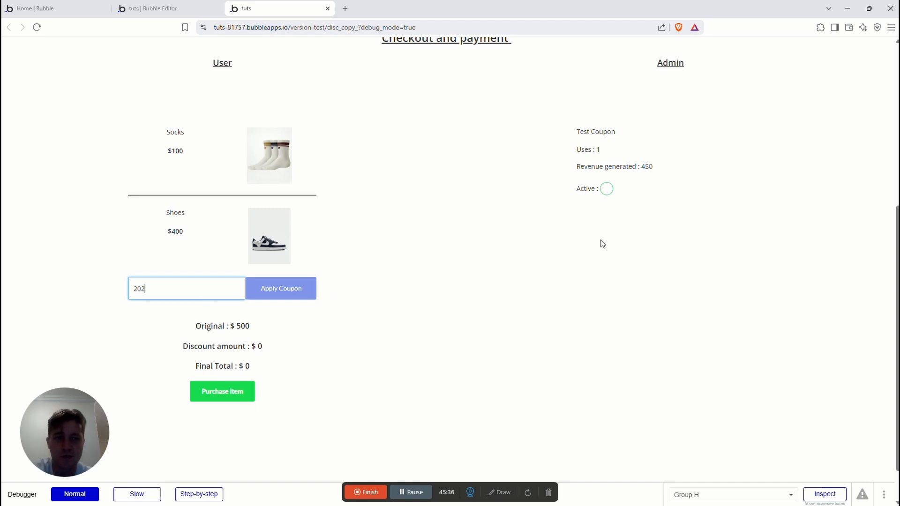
pyautogui.click(277, 291)
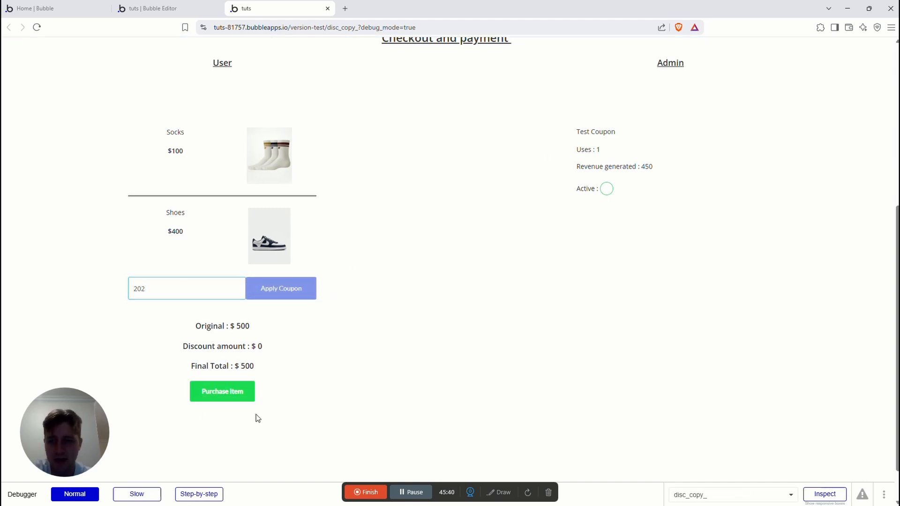
pyautogui.moveTo(217, 333); pyautogui.dragTo(279, 363)
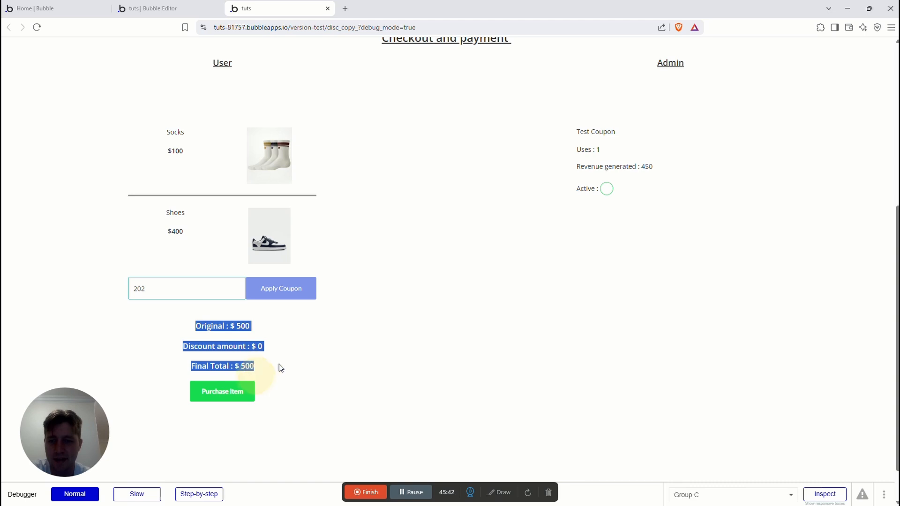
pyautogui.click(279, 364)
# - Reactivate Test Coupon in the Admin section, apply code 202 again and check the final total
pyautogui.click(606, 189)
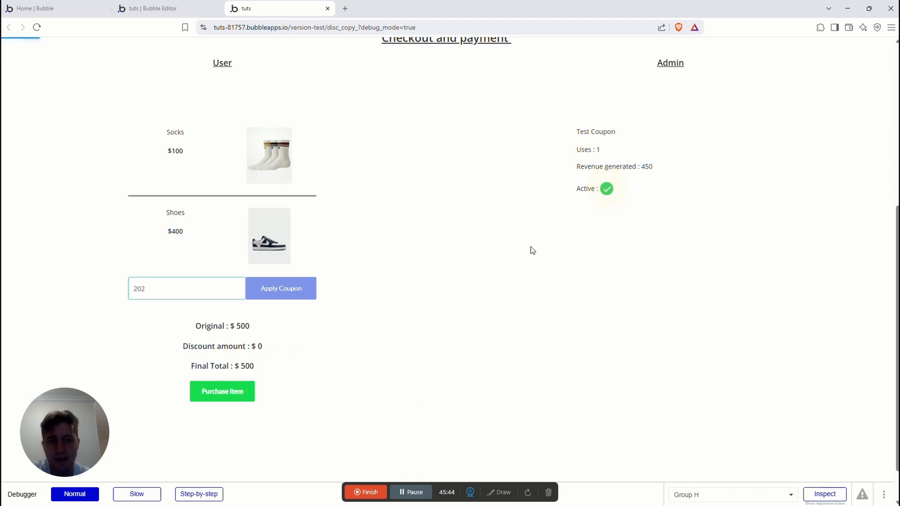
pyautogui.click(275, 291)
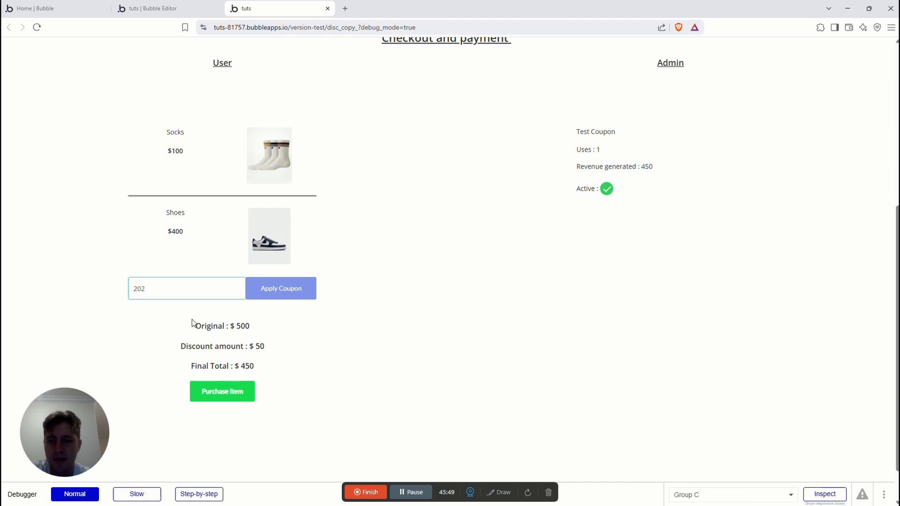
pyautogui.moveTo(276, 358); pyautogui.dragTo(227, 366)
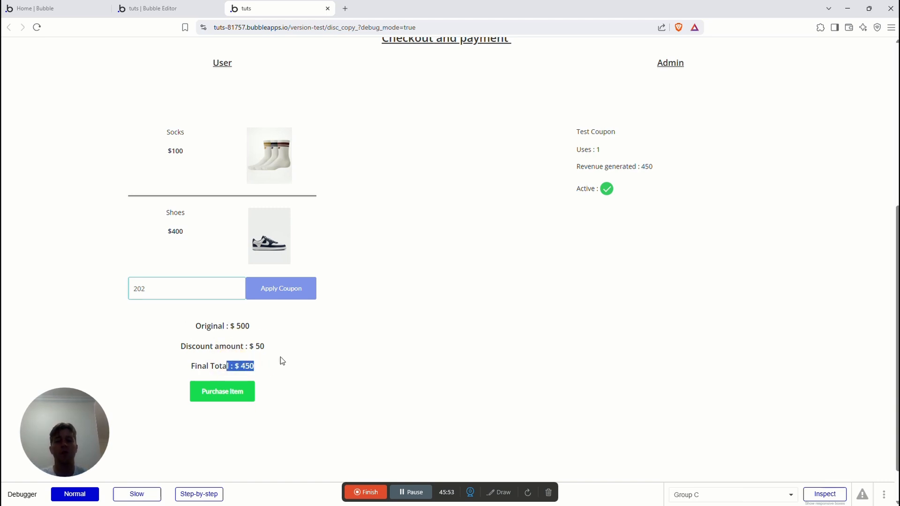
pyautogui.scroll(6, 280, 360)
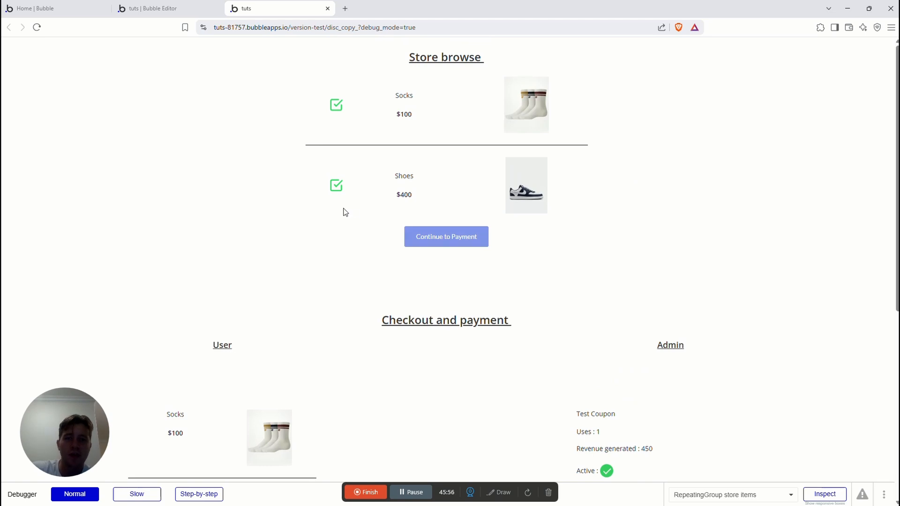
pyautogui.scroll(-2, 324, 221)
pyautogui.scroll(-5, 324, 221)
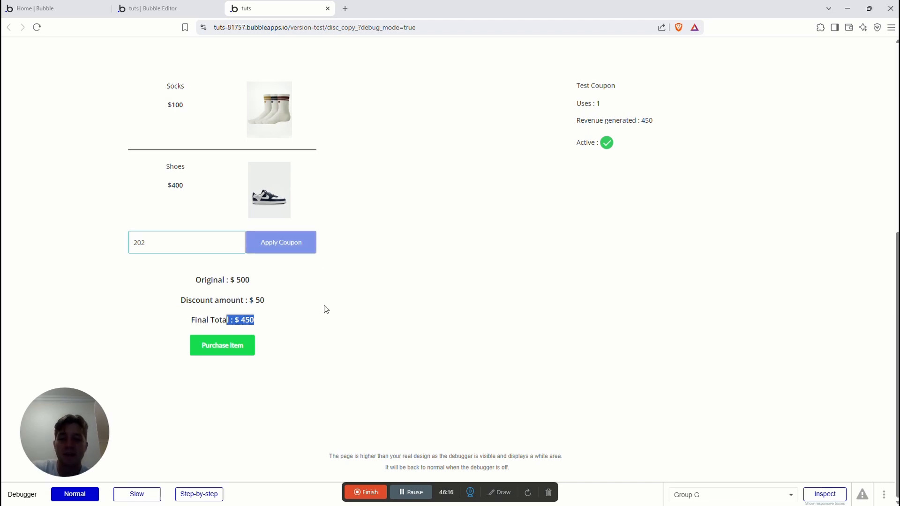
pyautogui.scroll(4, 421, 196)
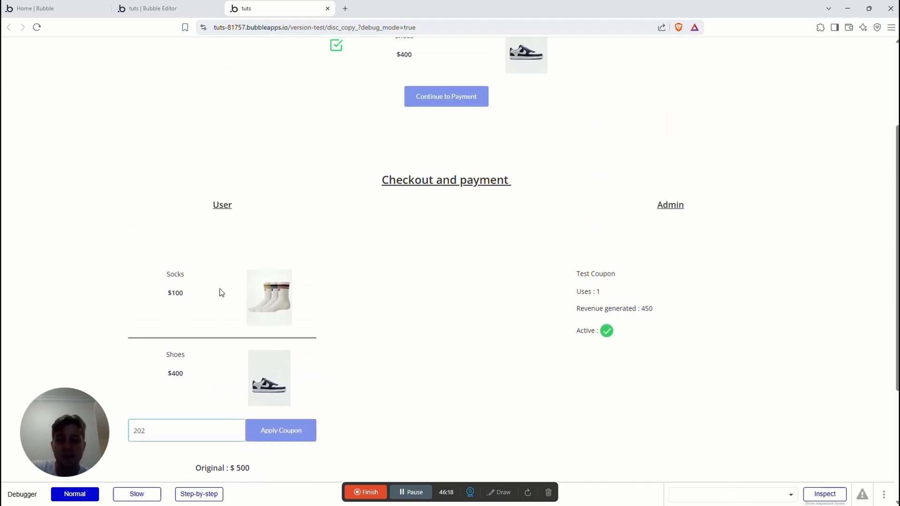
pyautogui.scroll(-3, 179, 294)
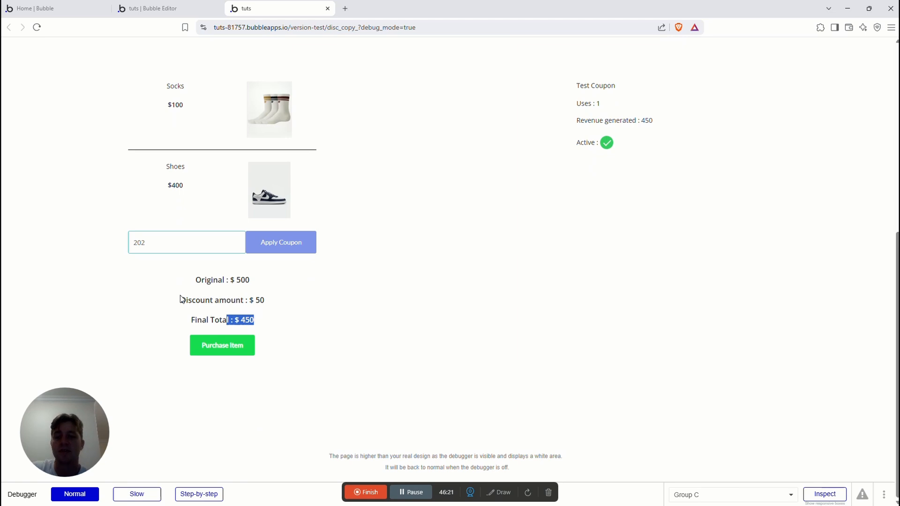